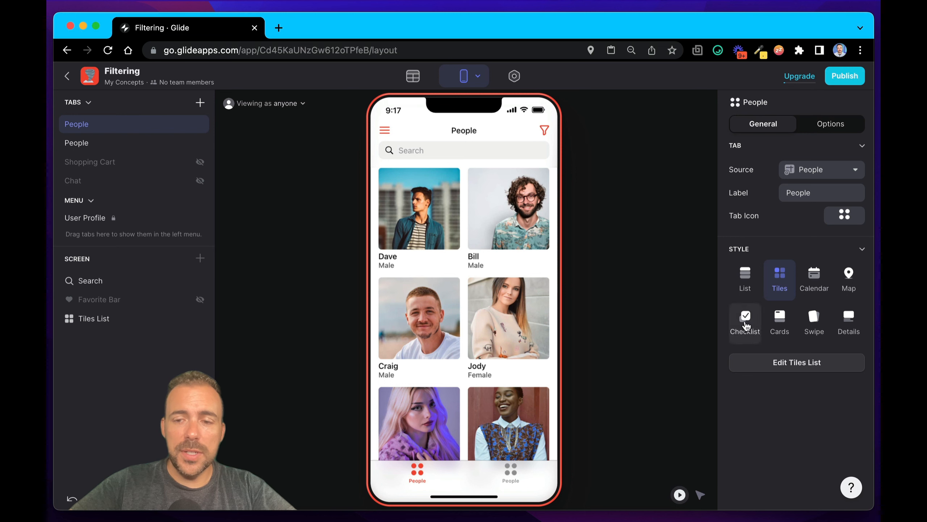
# Open the People tab's tiles list settings and check which column its in-app filter uses.
pyautogui.click(797, 361)
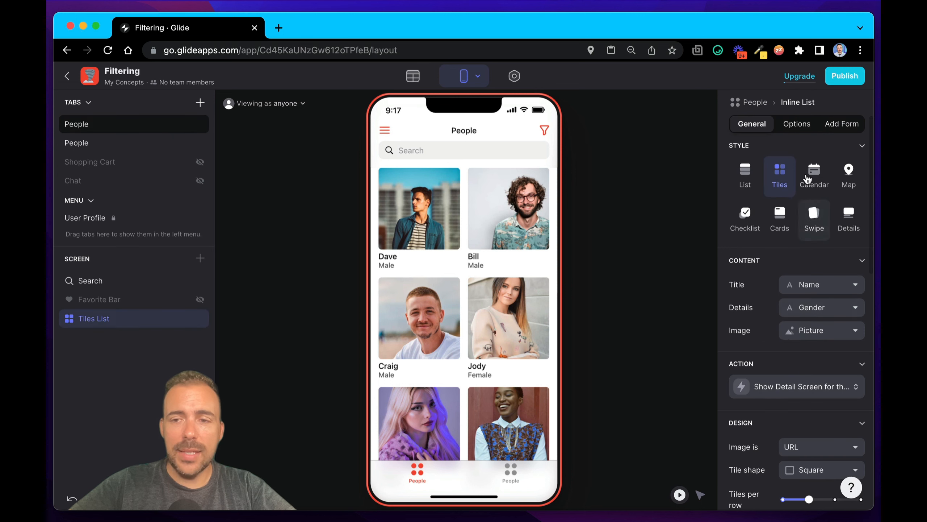
pyautogui.click(800, 124)
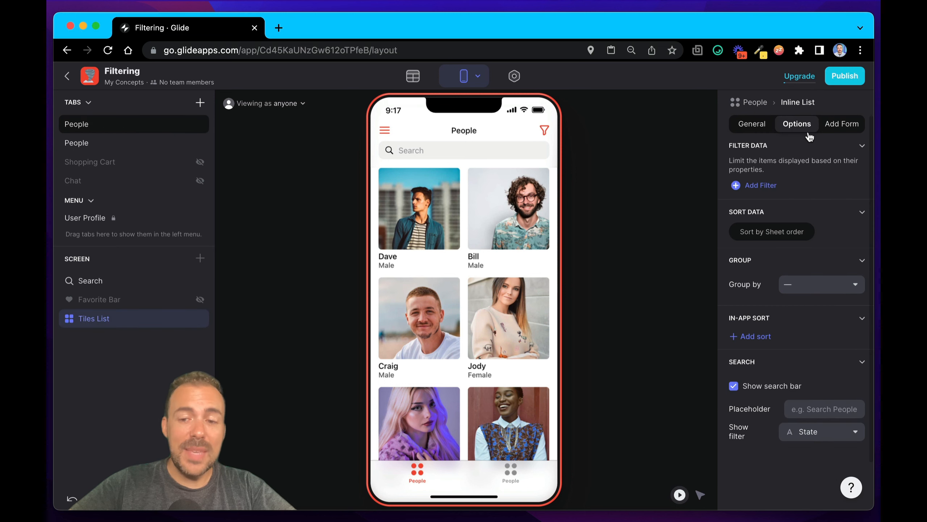
pyautogui.click(800, 431)
pyautogui.click(607, 206)
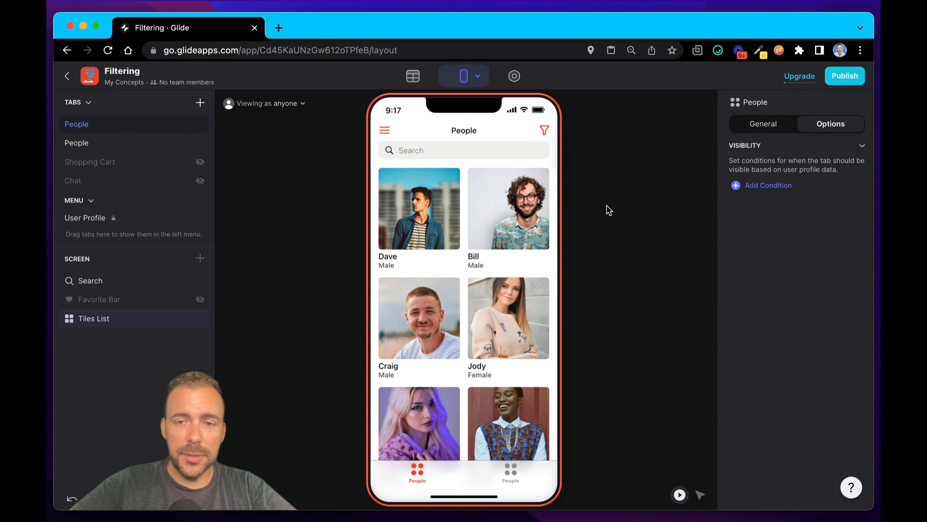
# Preview the in-app filter choices of the People list, keeping All selected.
pyautogui.click(541, 128)
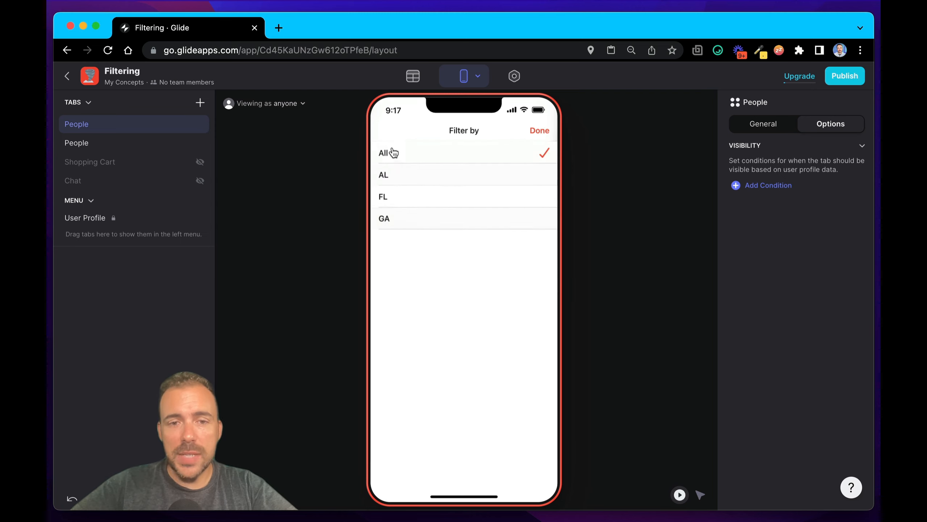
pyautogui.click(539, 131)
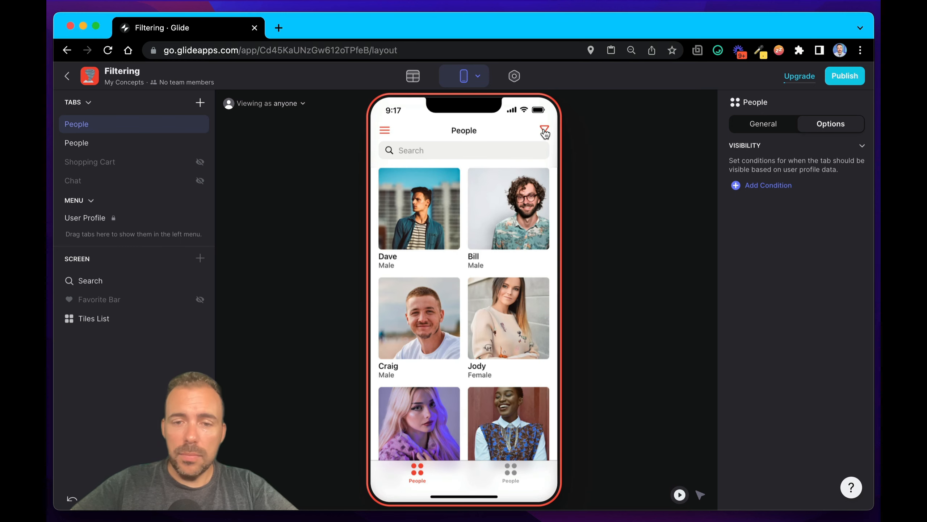
pyautogui.click(545, 130)
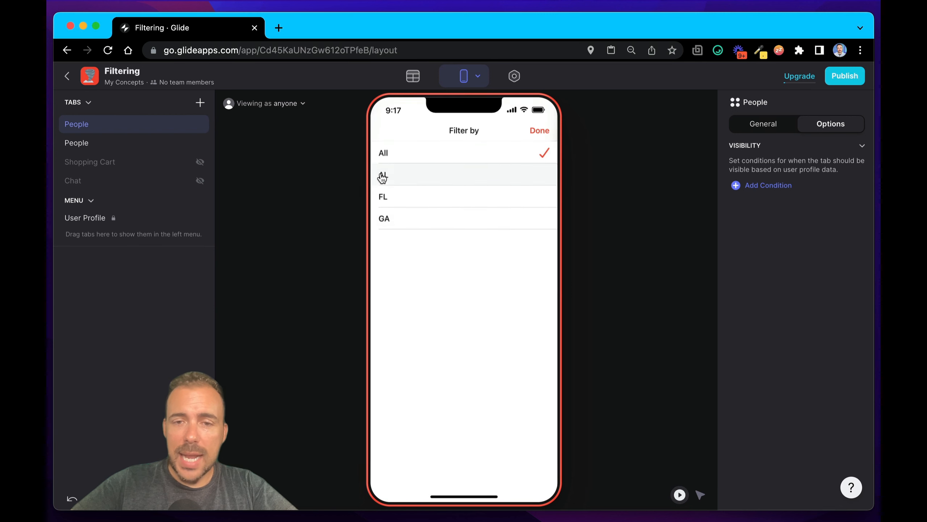
pyautogui.click(540, 132)
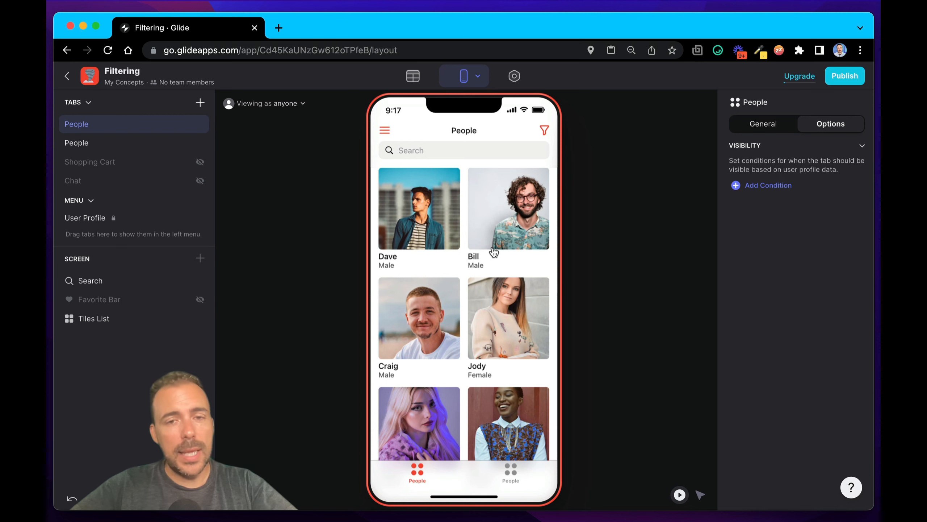
# Examine the source tables available for the first People tab, keeping People as its source.
pyautogui.click(762, 125)
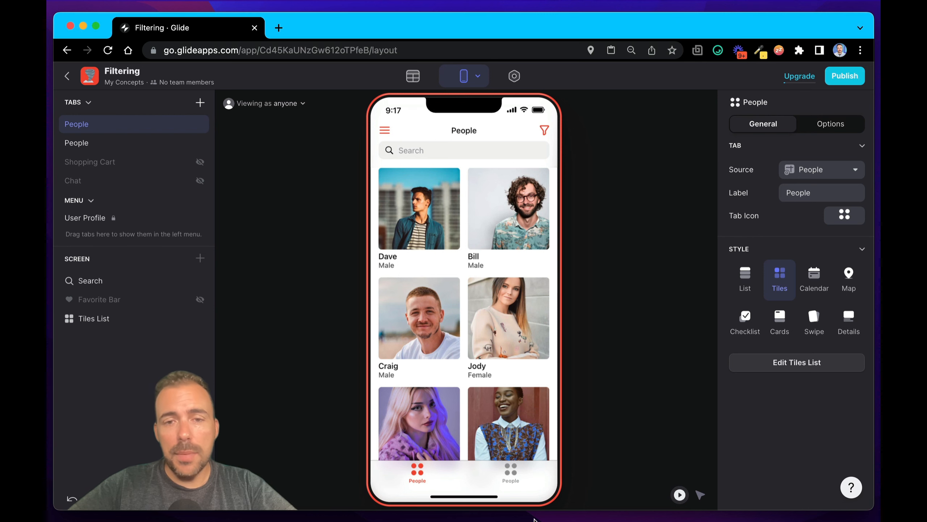
pyautogui.click(810, 173)
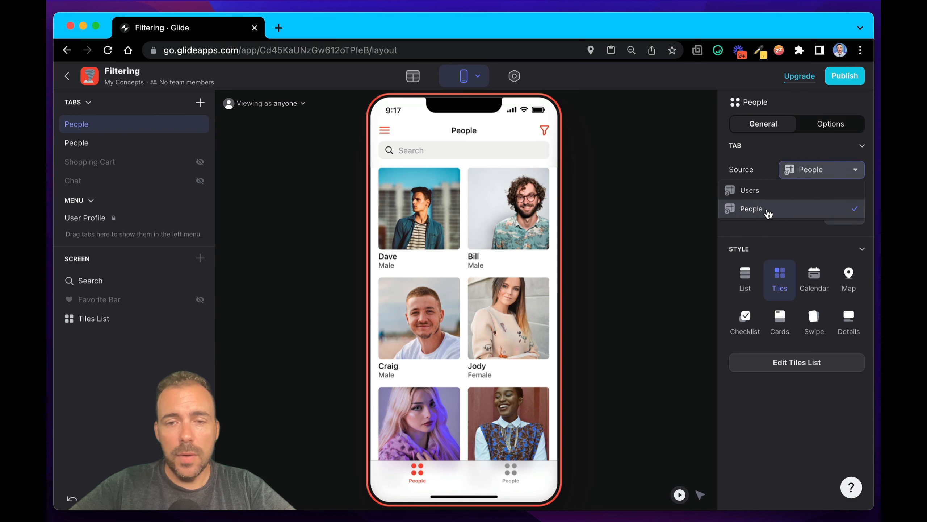
pyautogui.click(668, 221)
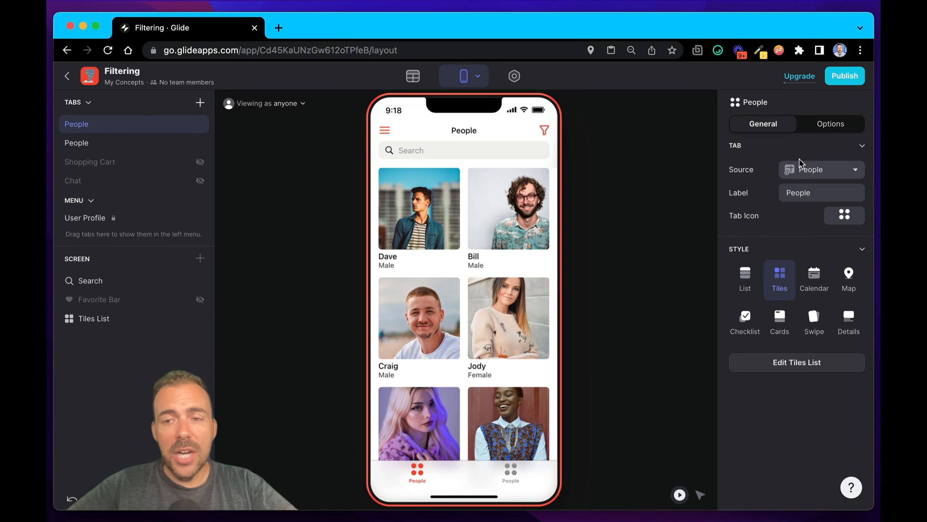
pyautogui.click(802, 169)
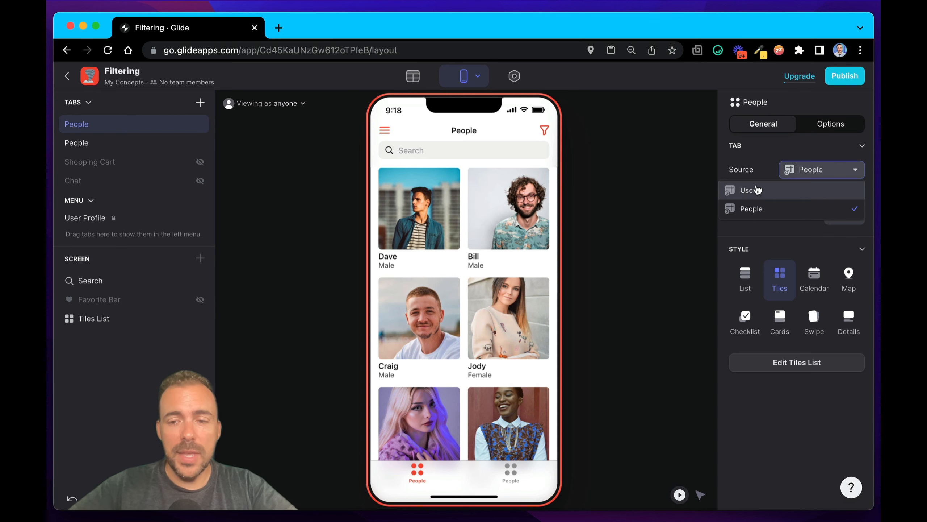
pyautogui.click(670, 225)
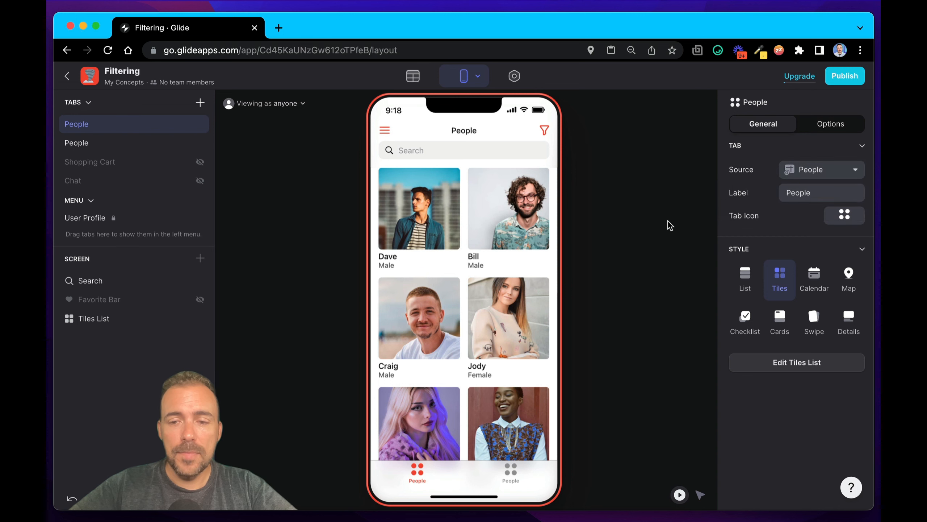
# Delete the first People tab and look through the remaining People screen in the preview.
pyautogui.rightClick(83, 124)
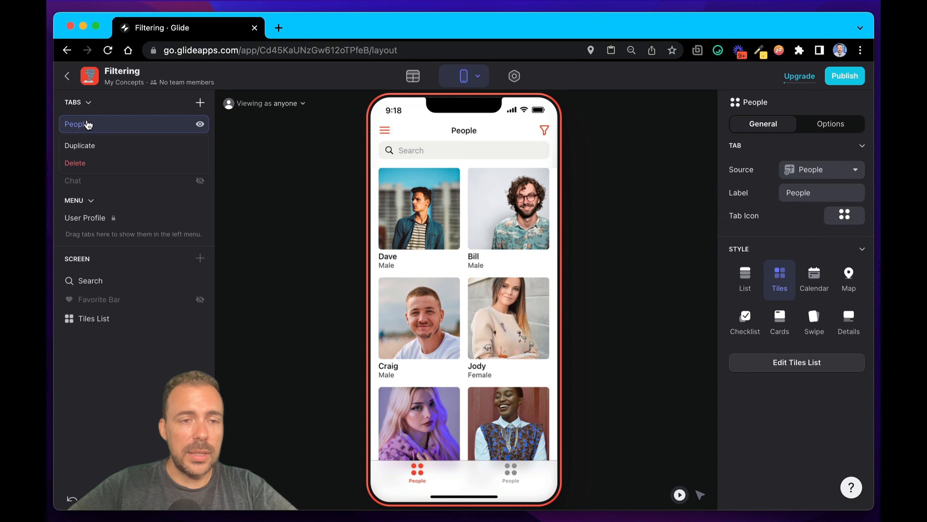
pyautogui.click(85, 162)
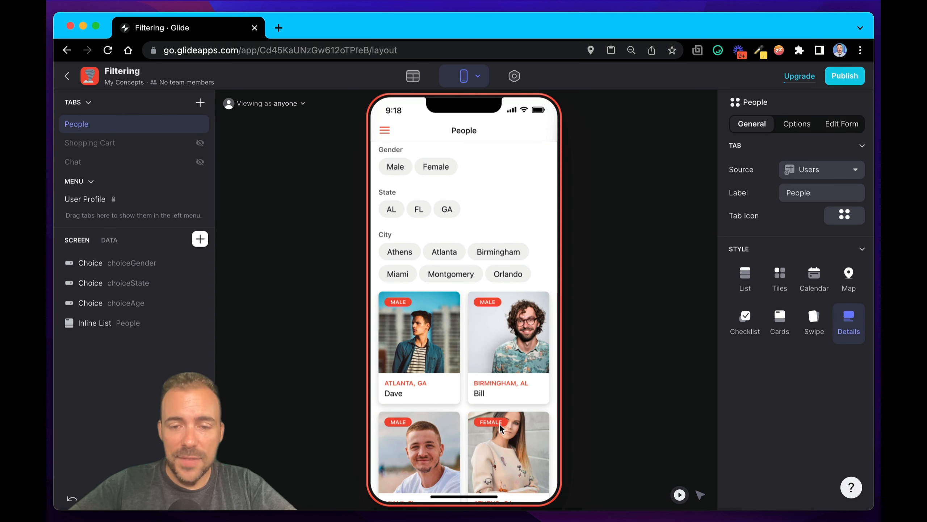
pyautogui.scroll(-5, 538, 388)
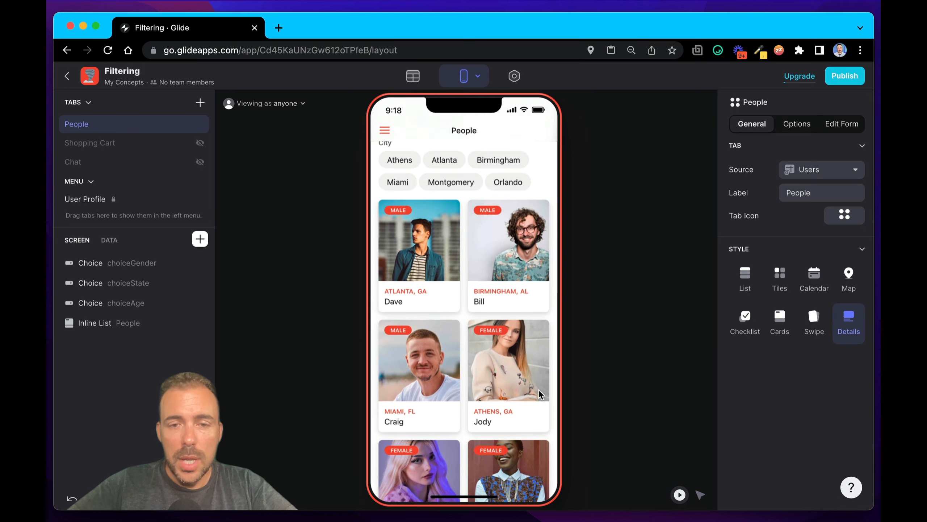
pyautogui.scroll(5, 538, 389)
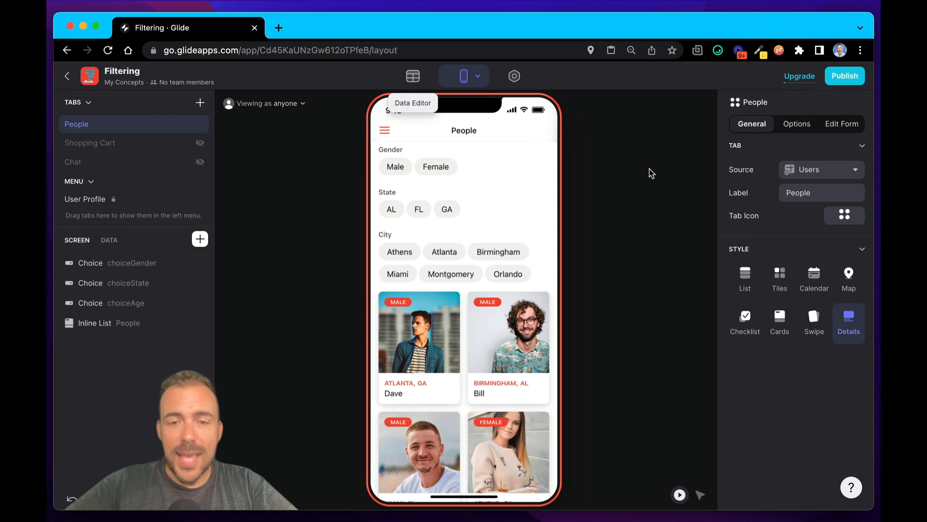
# Open the data for the Users table and examine its email, choiceGender and choiceState columns.
pyautogui.click(420, 77)
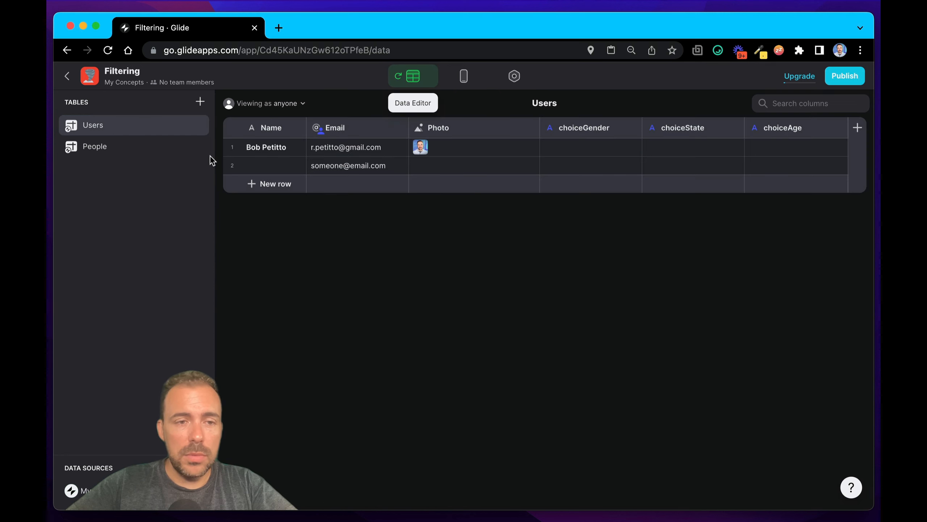
pyautogui.click(336, 146)
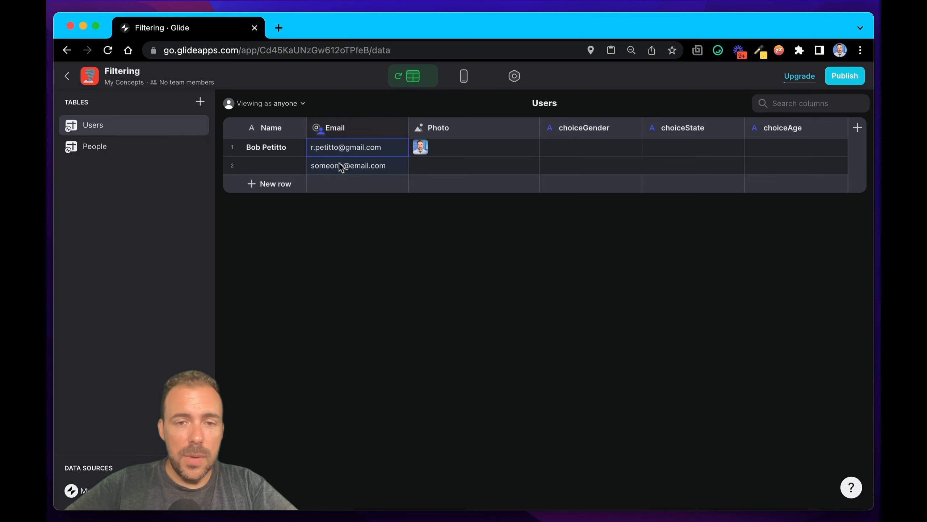
pyautogui.click(580, 129)
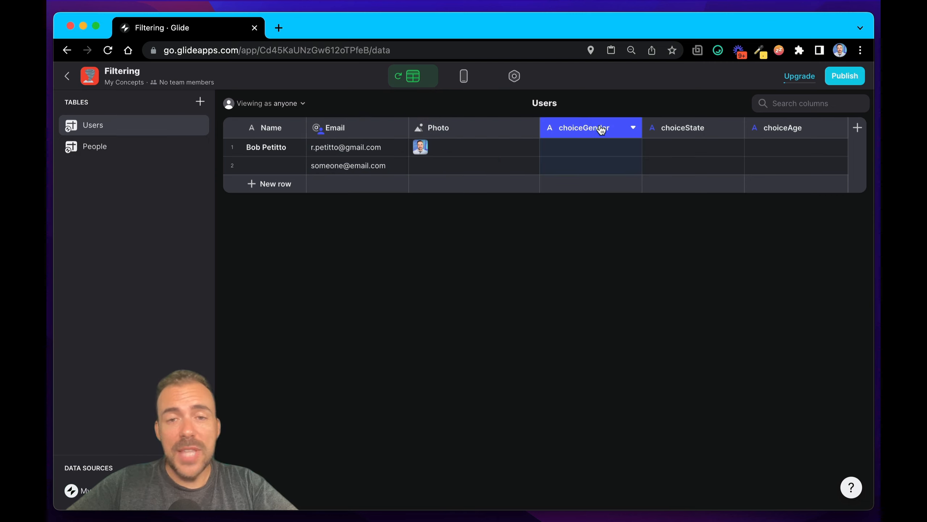
pyautogui.click(665, 130)
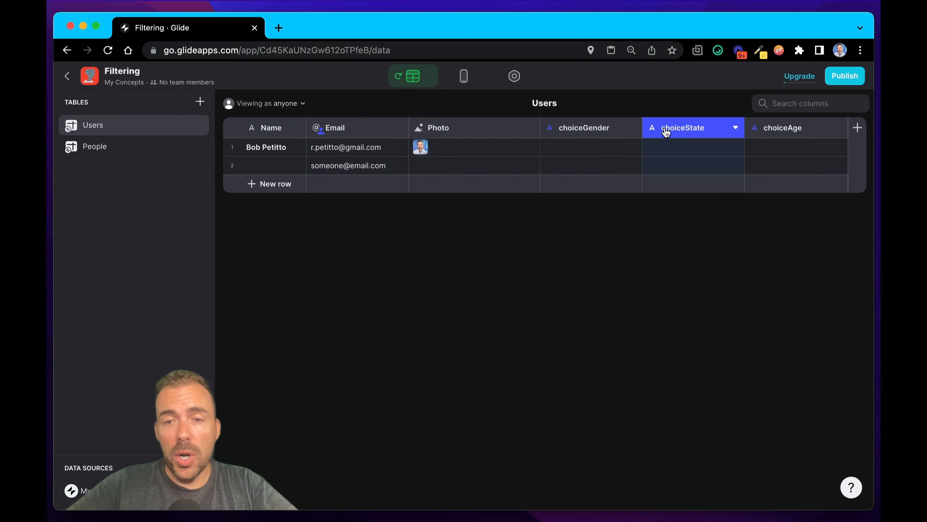
pyautogui.click(573, 147)
pyautogui.click(666, 160)
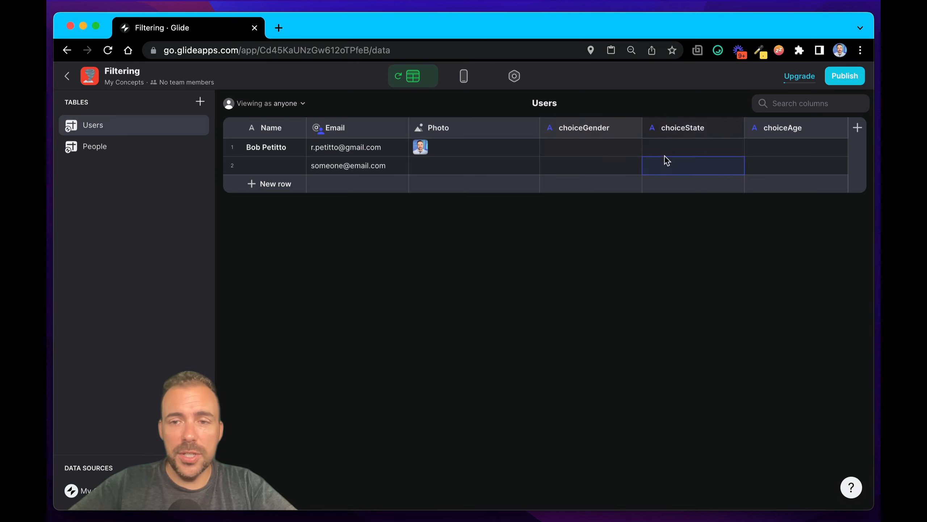
# Rename the choiceAge column in the Users table as choiceCity.
pyautogui.click(795, 133)
pyautogui.click(797, 132)
pyautogui.click(585, 156)
pyautogui.moveTo(559, 155); pyautogui.dragTo(615, 154)
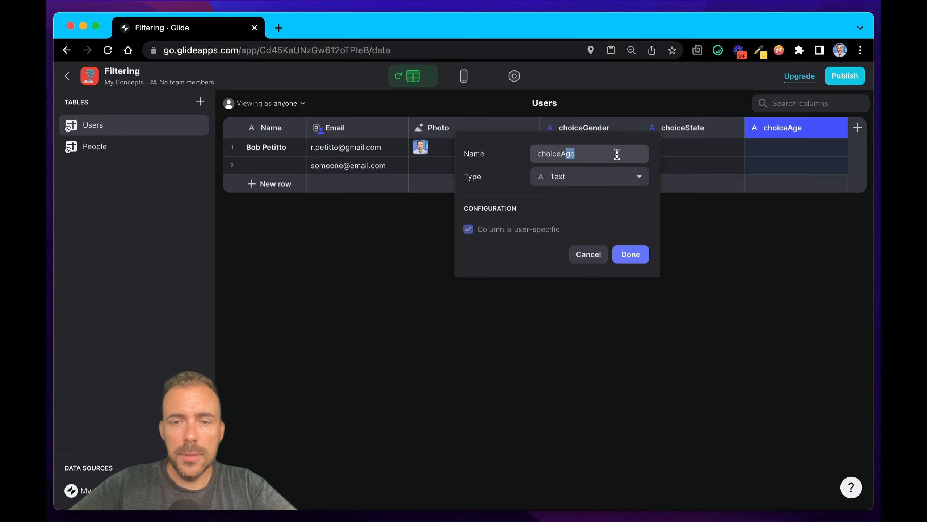
pyautogui.write('City')
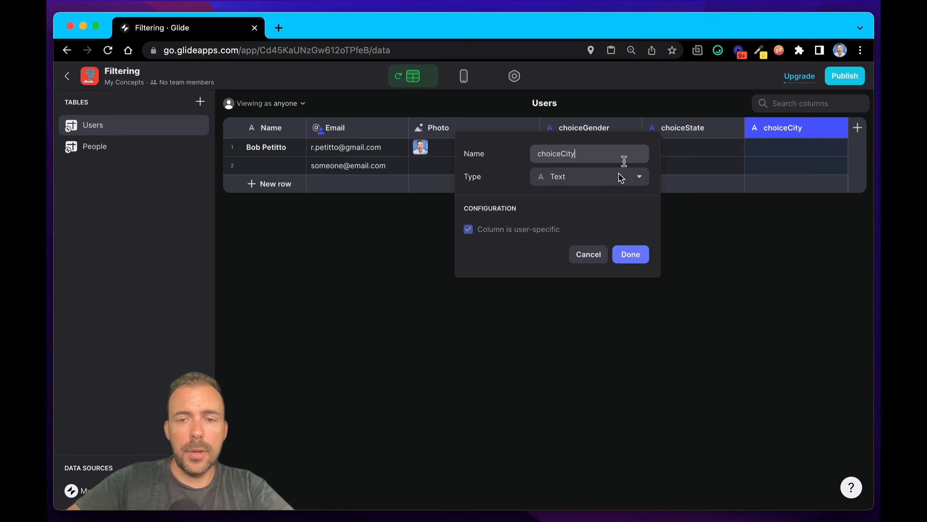
pyautogui.click(637, 260)
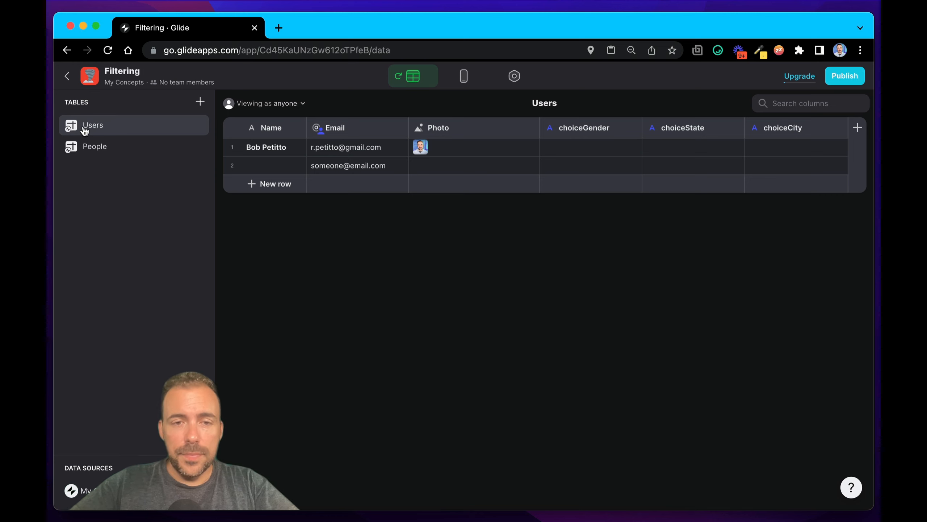
# Review the three user-specific choice columns for gender, state and city in the Users table.
pyautogui.click(576, 125)
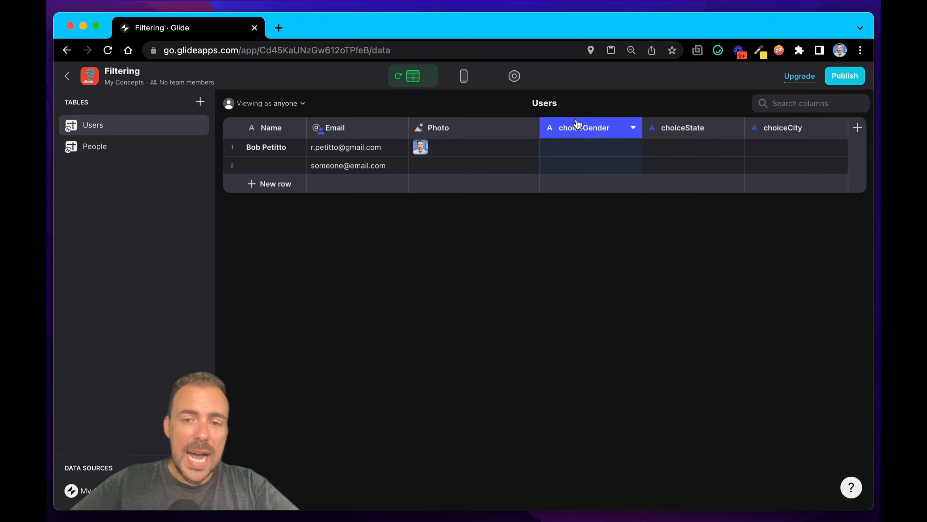
pyautogui.click(693, 127)
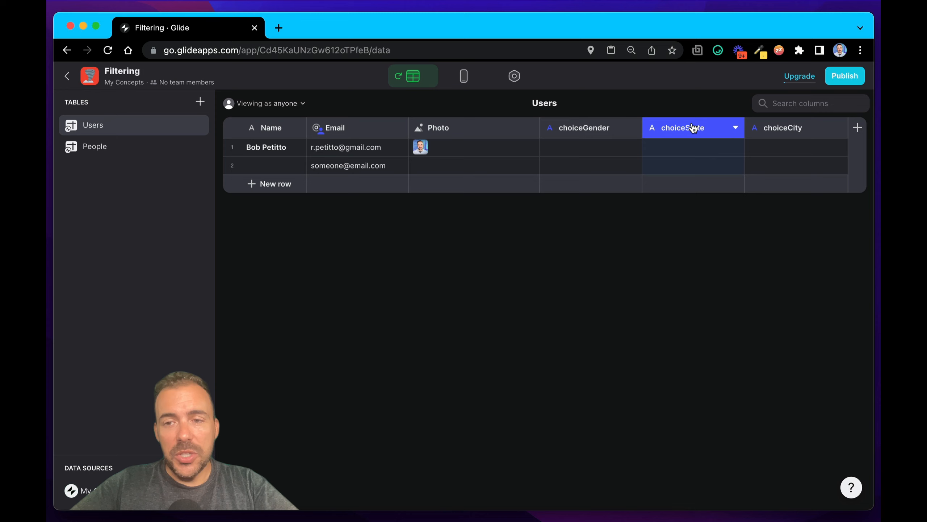
pyautogui.click(775, 128)
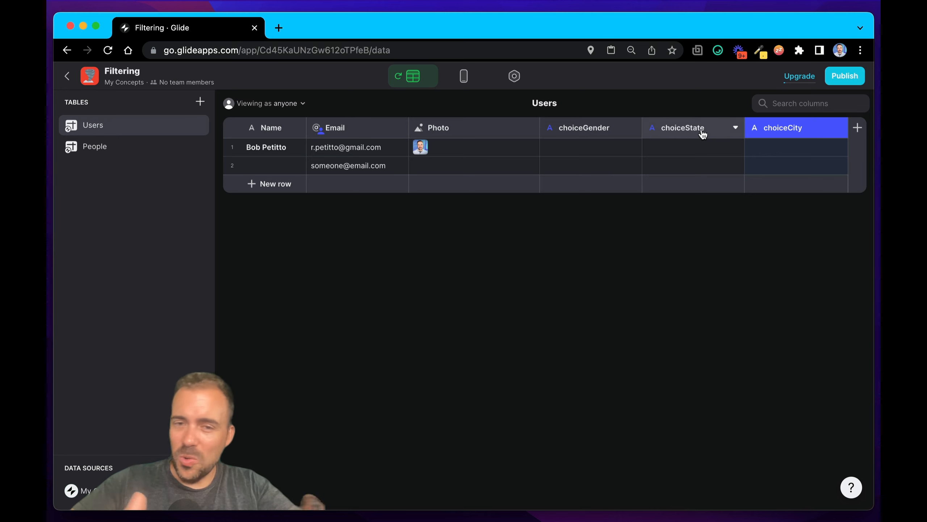
pyautogui.click(593, 137)
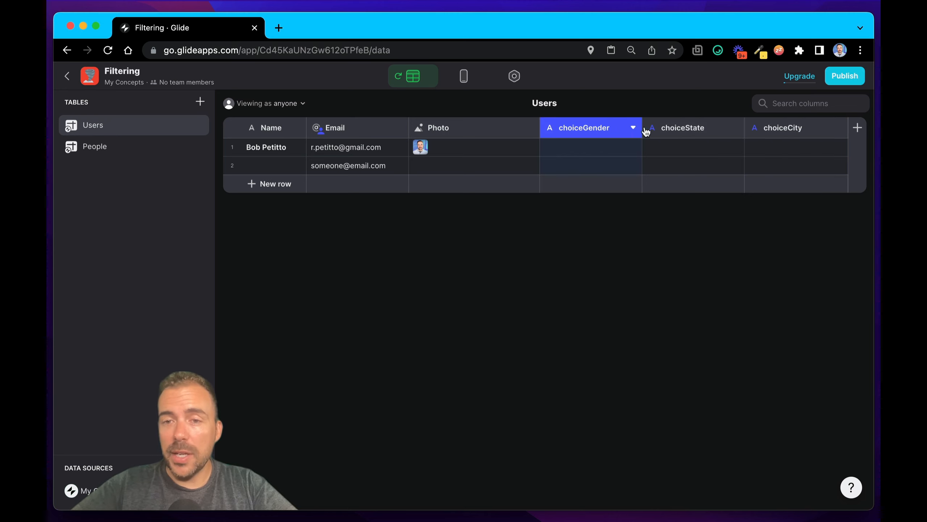
pyautogui.click(653, 130)
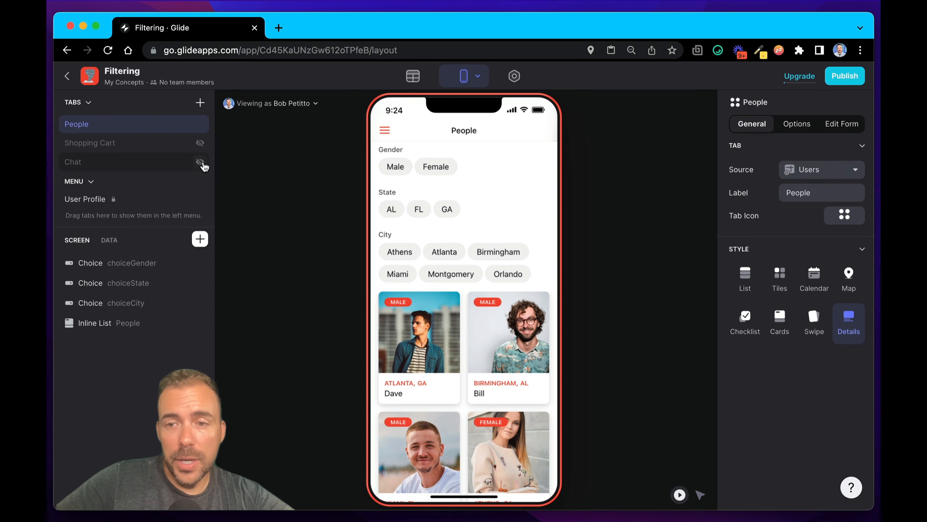
# Inspect the People tab's data filter that limits the rows to the signed-in user's email.
pyautogui.click(803, 126)
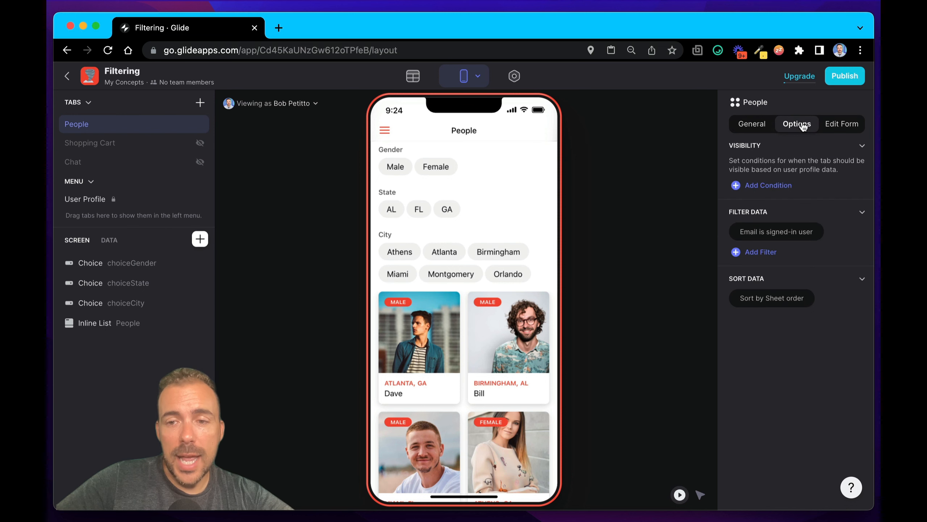
pyautogui.click(746, 231)
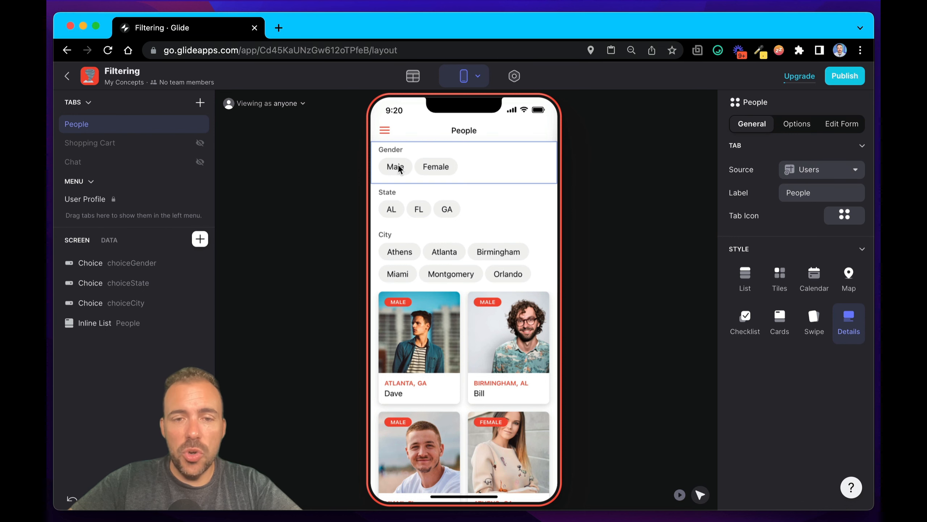
# Inspect the data, content and design settings of the Gender, State and City choice components.
pyautogui.click(395, 167)
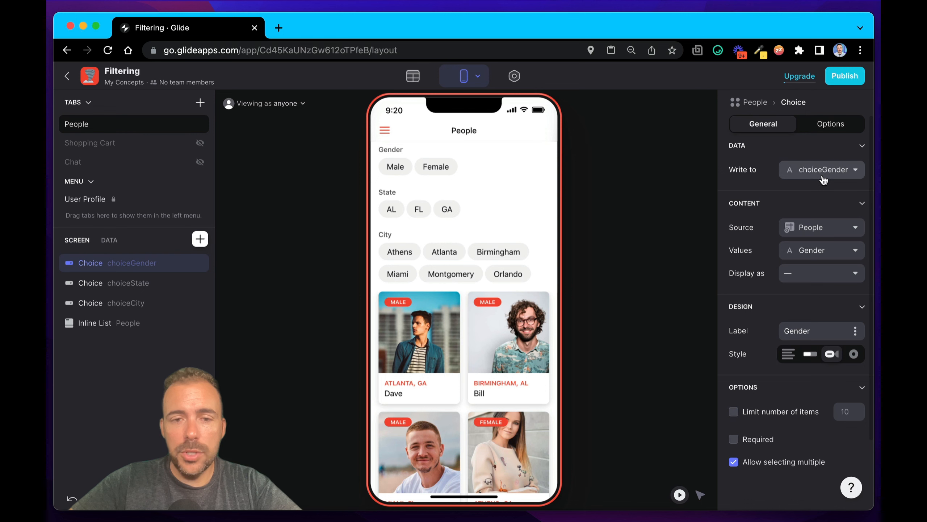
pyautogui.click(433, 210)
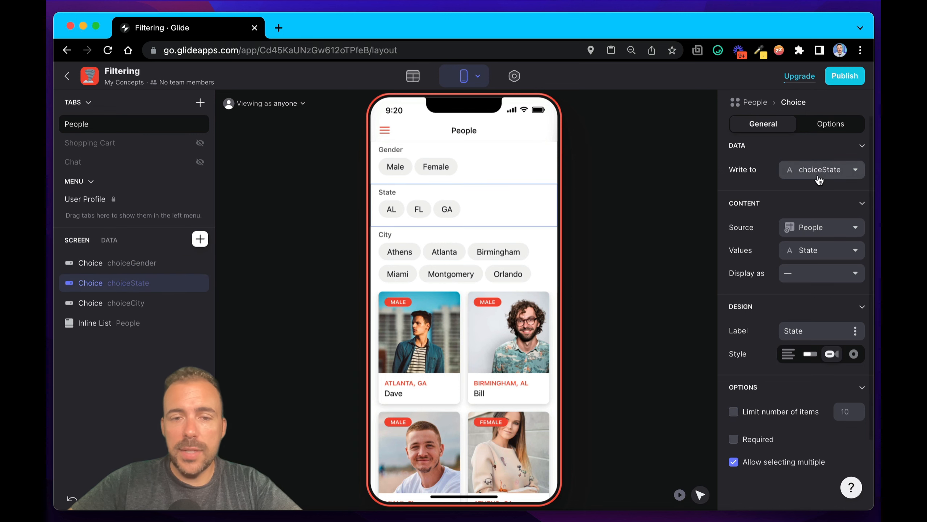
pyautogui.click(488, 256)
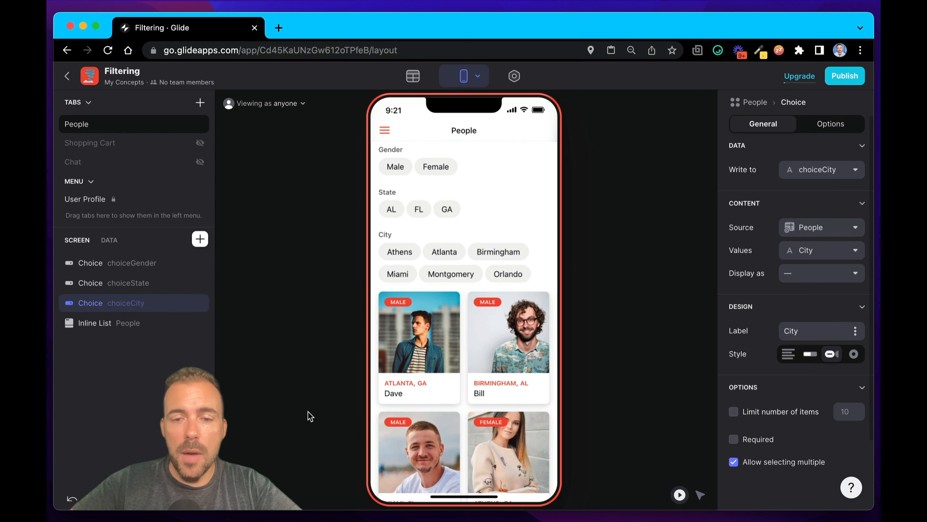
pyautogui.click(428, 169)
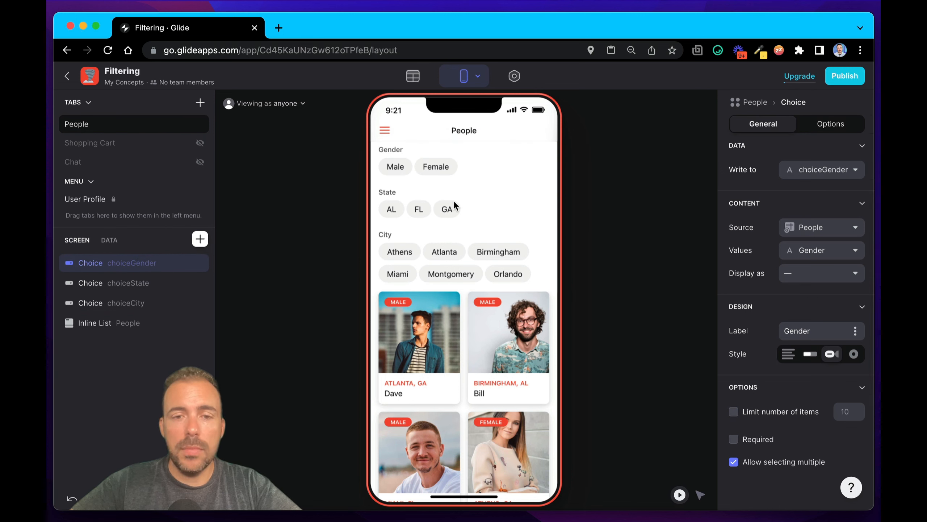
# Review the State and City choice settings, trying the dropdown style on City before restoring its original style.
pyautogui.click(433, 210)
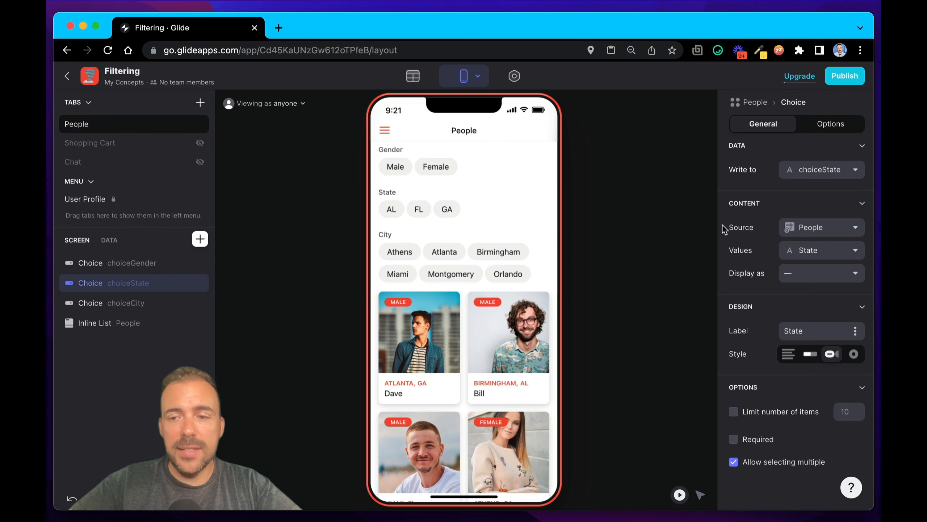
pyautogui.click(473, 263)
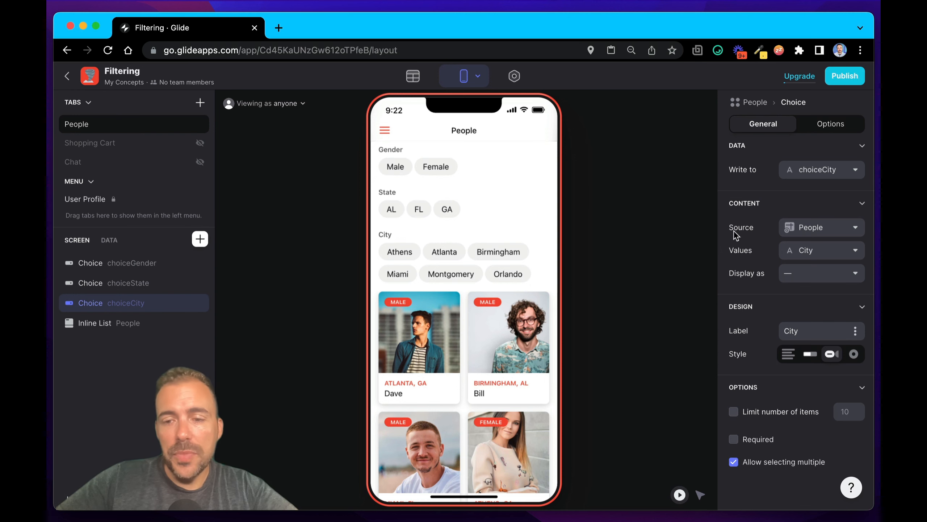
pyautogui.click(789, 360)
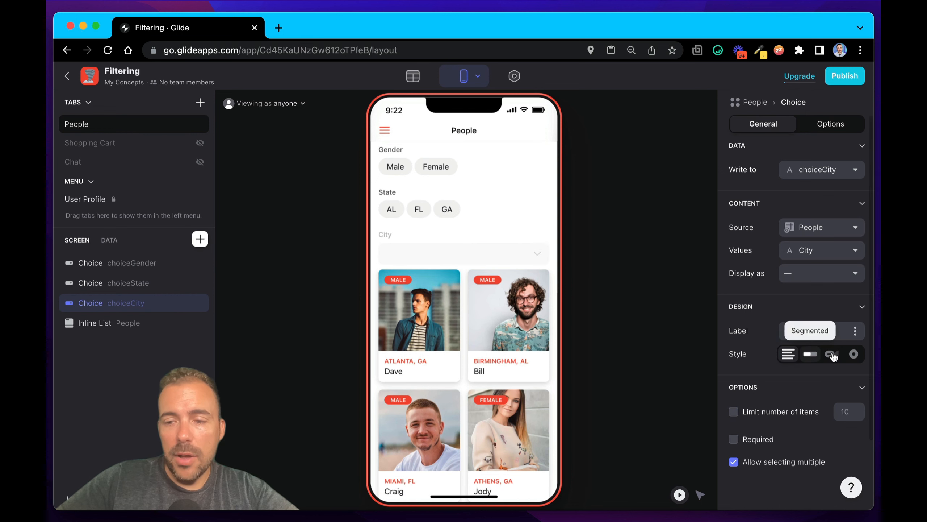
pyautogui.click(832, 354)
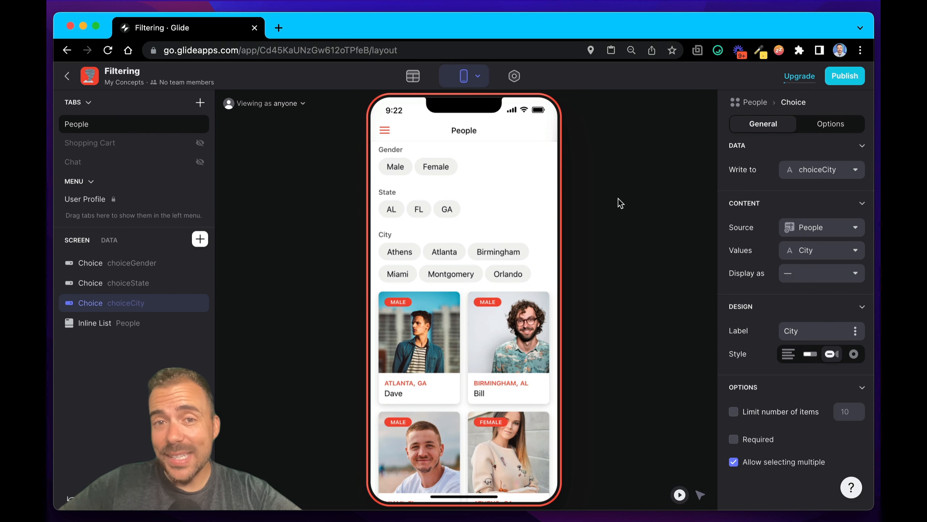
# Choose Male in the preview's Gender choice and look through the people list to check for filtering.
pyautogui.click(390, 170)
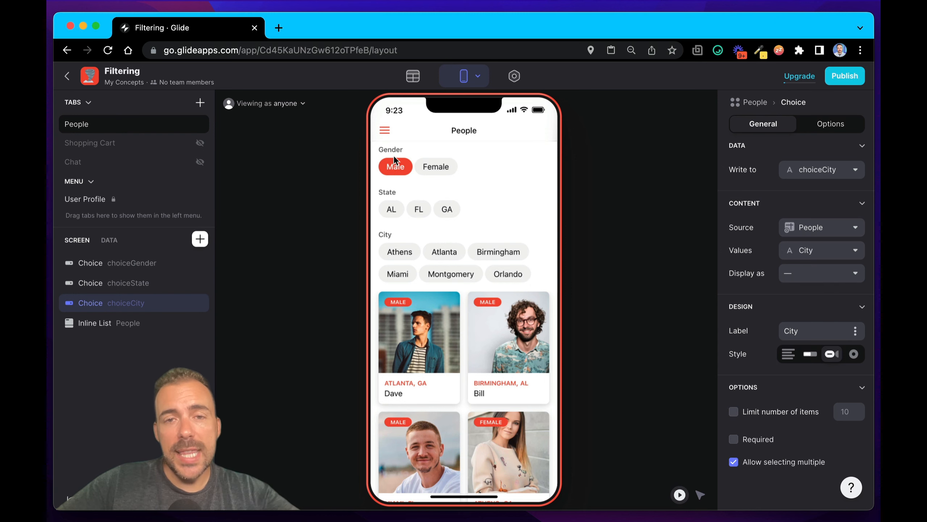
pyautogui.scroll(-5, 463, 418)
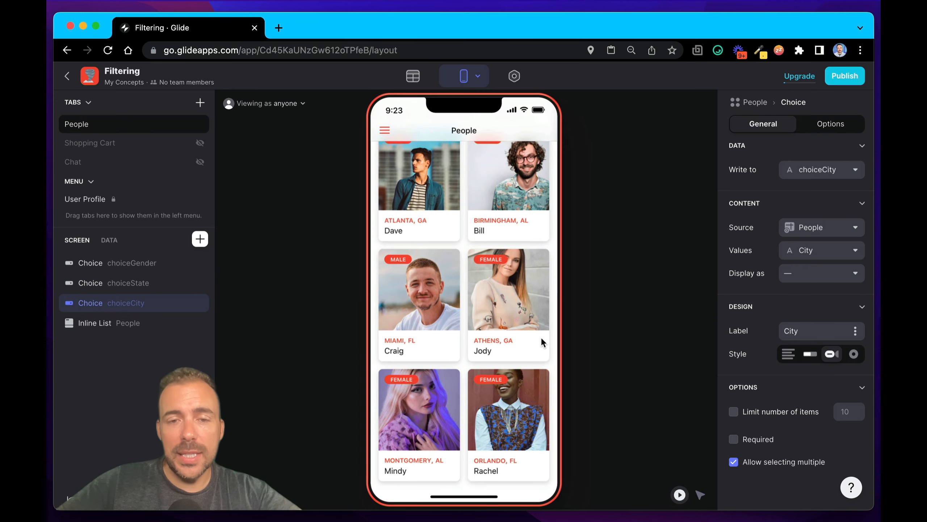
pyautogui.scroll(5, 542, 340)
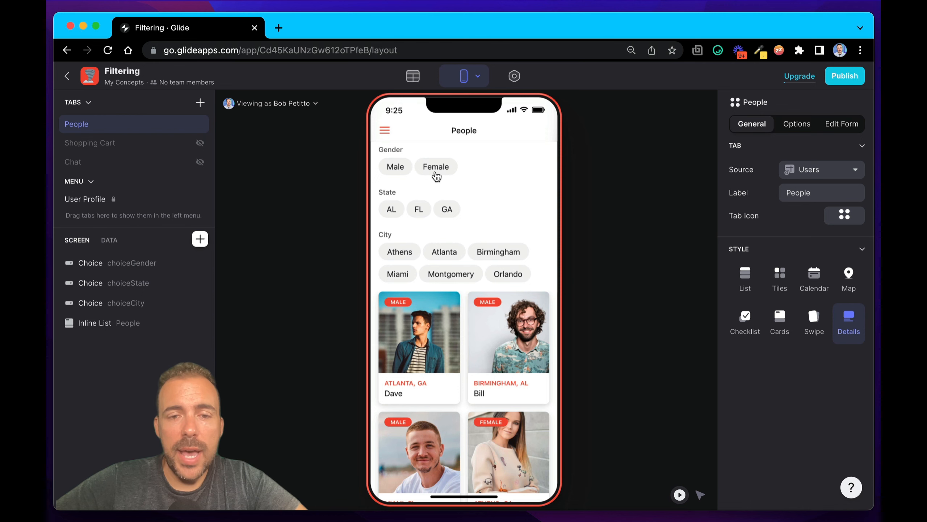
# Select Male as the gender in the app preview and check the choiceGender value stored in the Users table.
pyautogui.click(396, 168)
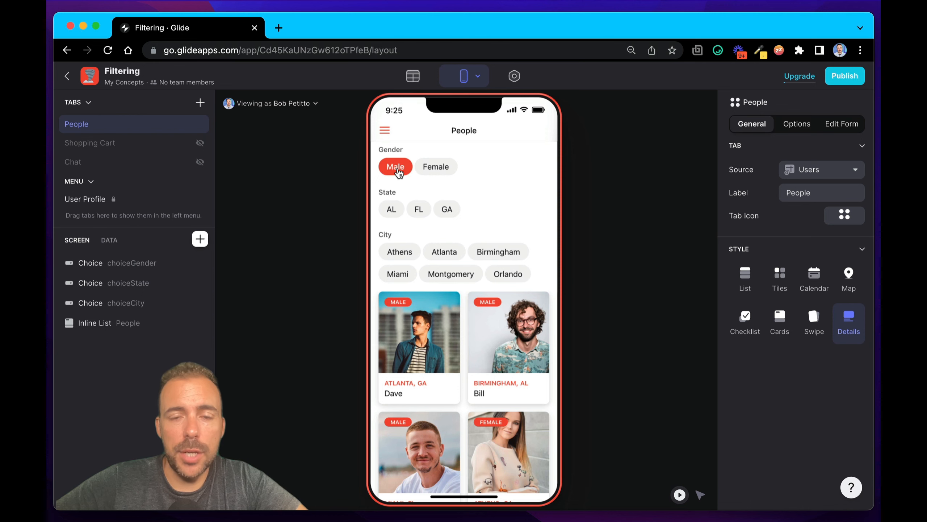
pyautogui.click(413, 76)
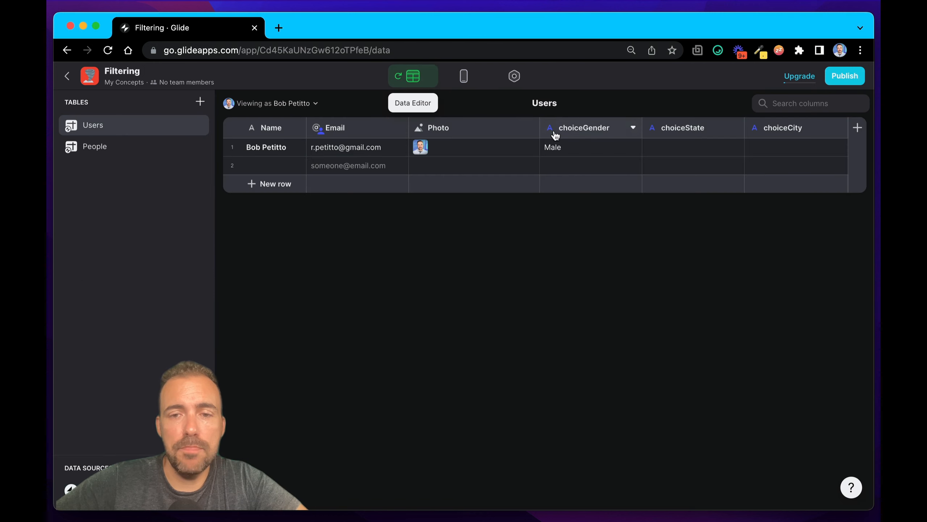
pyautogui.click(566, 148)
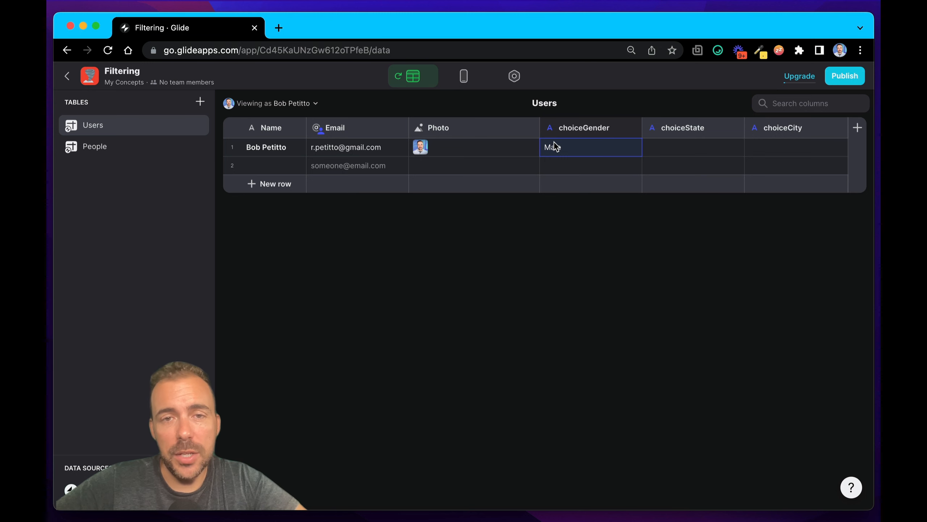
# Try selecting Female alongside Male in the preview's Gender choice, and clear Female again.
pyautogui.click(462, 86)
pyautogui.click(428, 169)
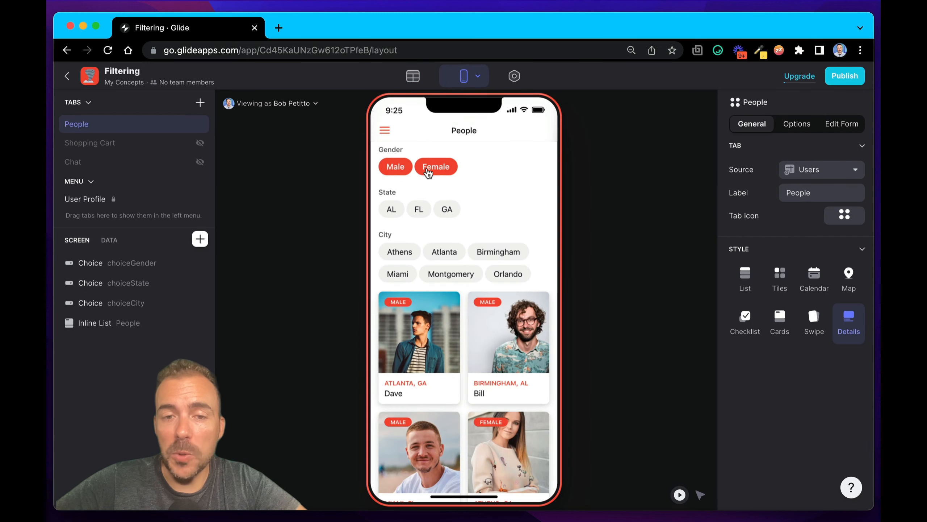
pyautogui.click(428, 169)
pyautogui.click(419, 169)
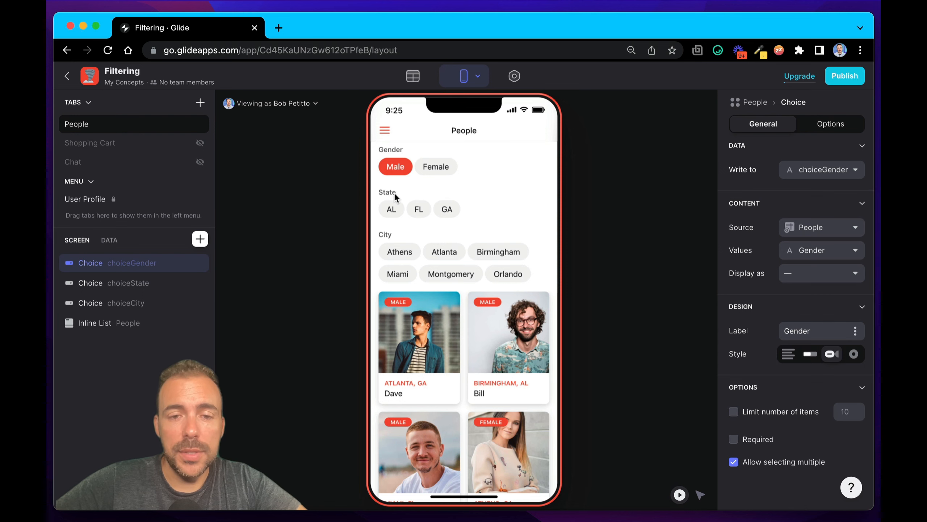
# Select AL in the preview's State choice, trying FL as an additional selection and clearing it.
pyautogui.click(392, 212)
pyautogui.click(420, 216)
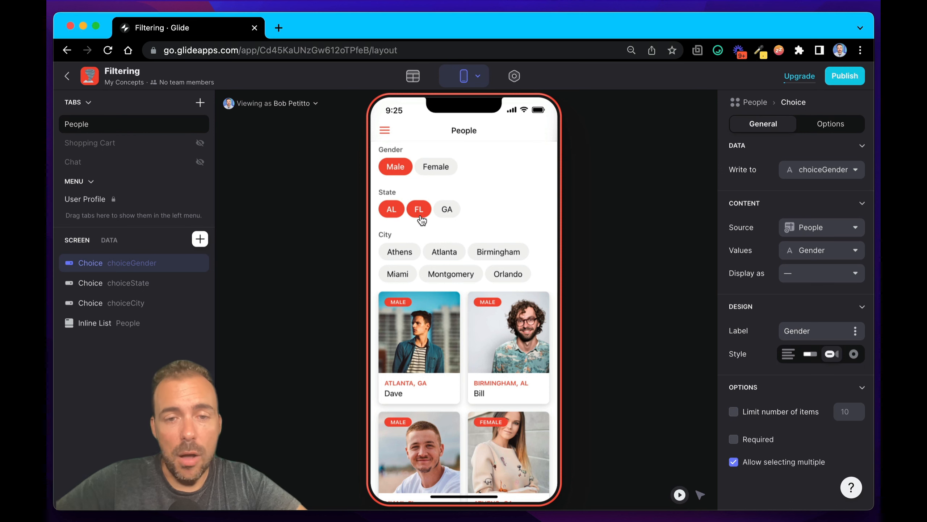
pyautogui.click(420, 216)
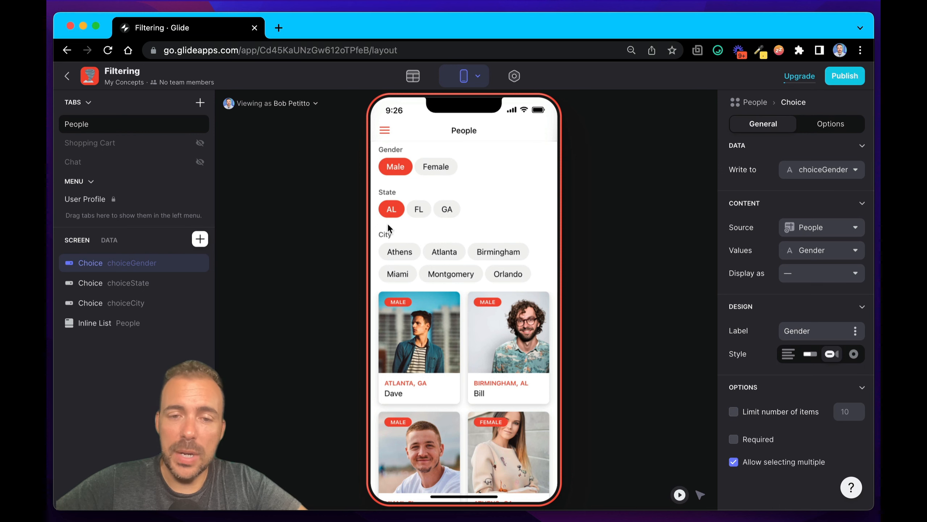
pyautogui.click(419, 211)
pyautogui.click(420, 212)
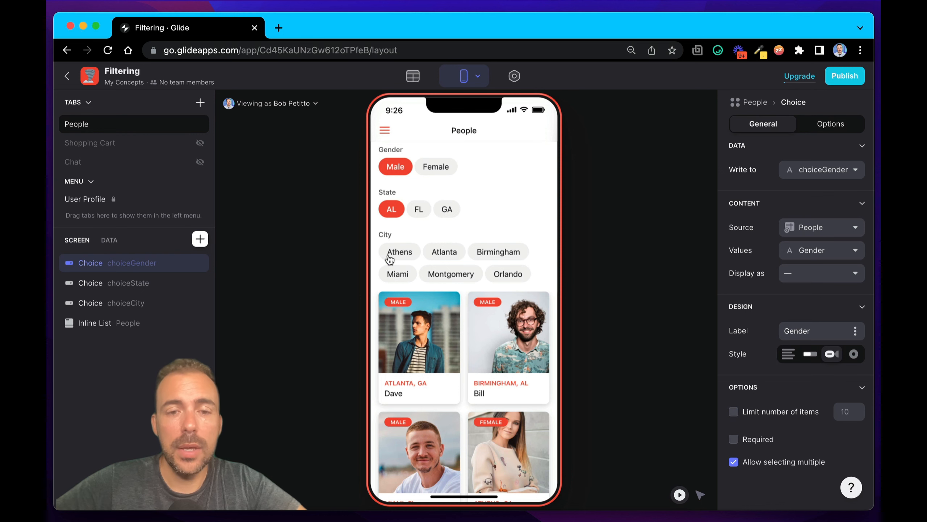
# Compare the stored gender and state choices in the Users table with the person data in the People table.
pyautogui.click(415, 78)
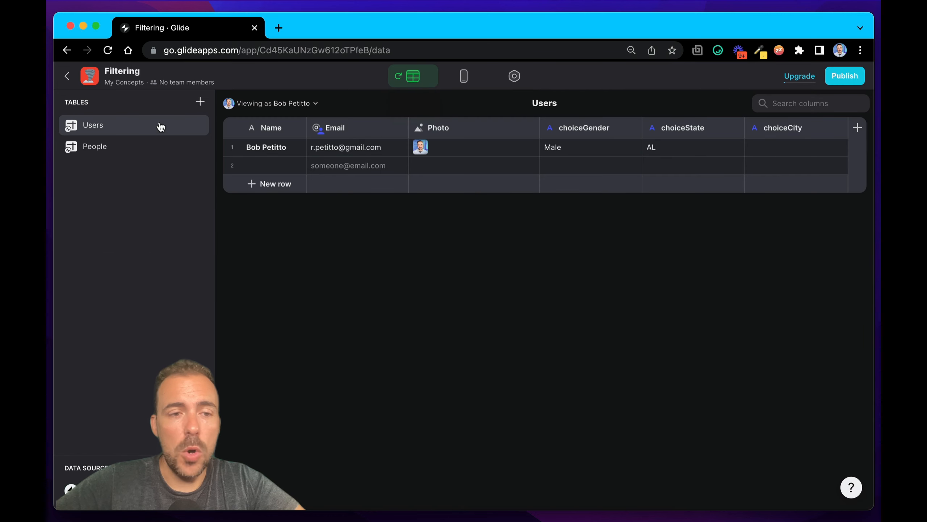
pyautogui.click(112, 149)
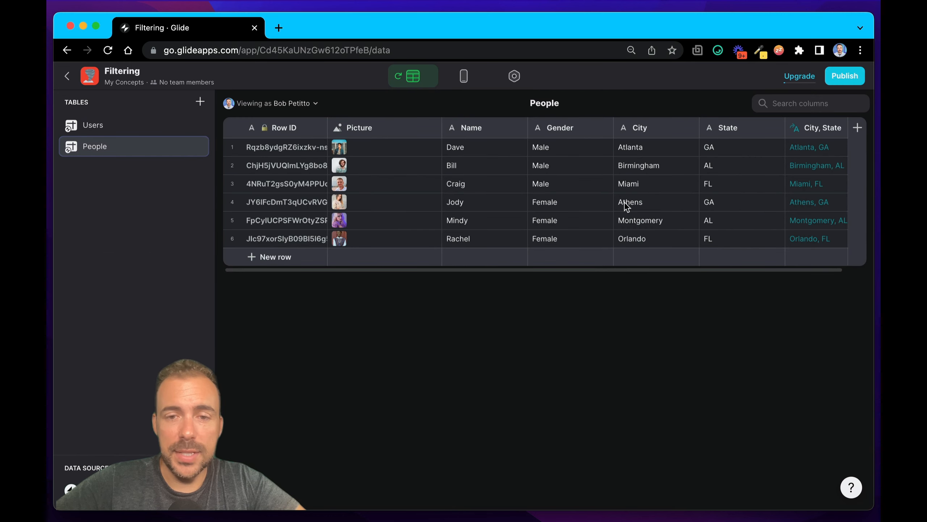
pyautogui.click(637, 149)
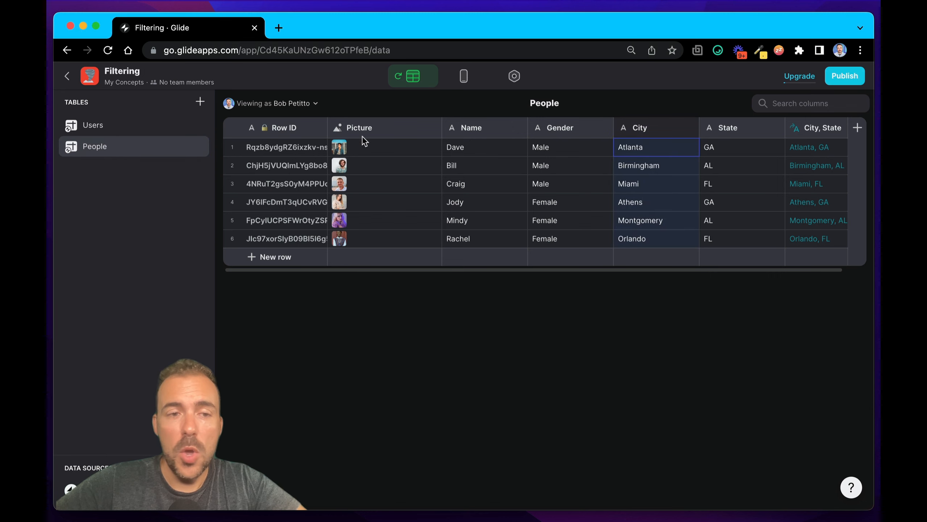
pyautogui.click(129, 126)
pyautogui.click(594, 149)
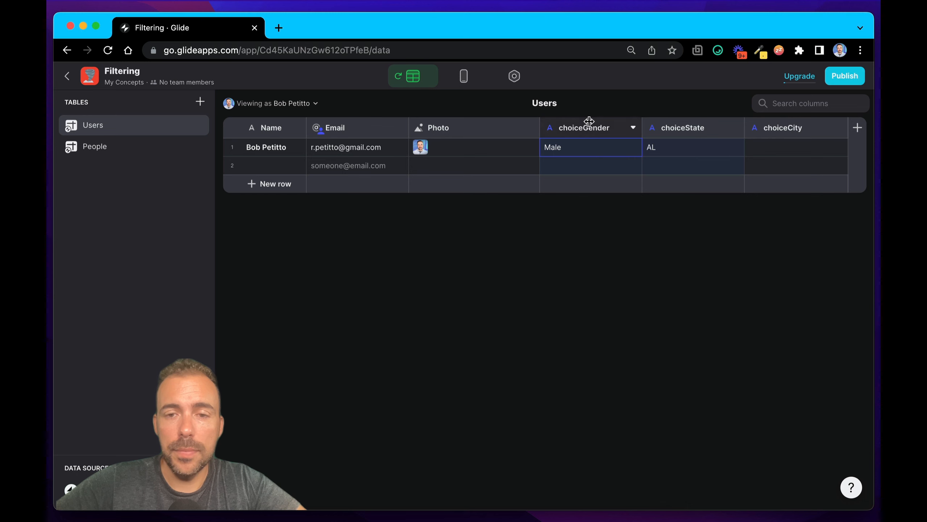
pyautogui.click(110, 148)
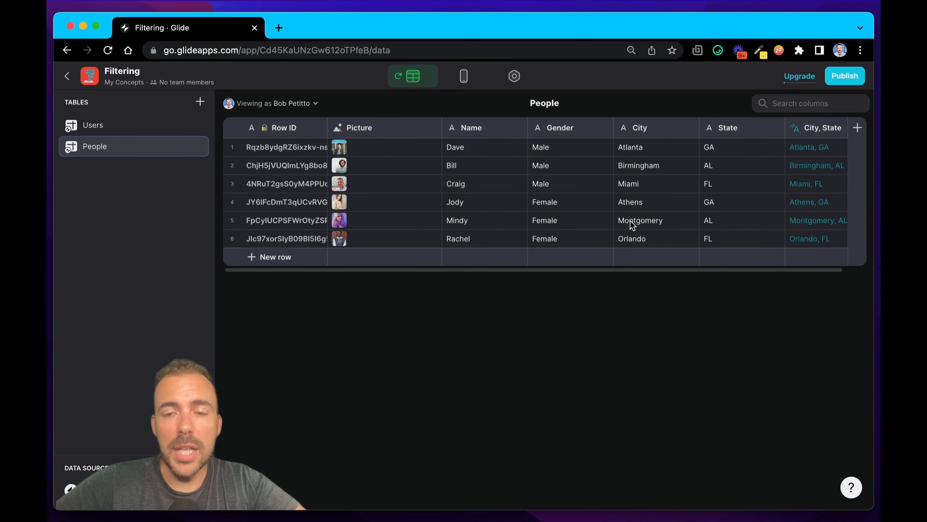
# Add a column named genderFilter of type If → Then → Else to the People table.
pyautogui.hscroll(2, 630, 221)
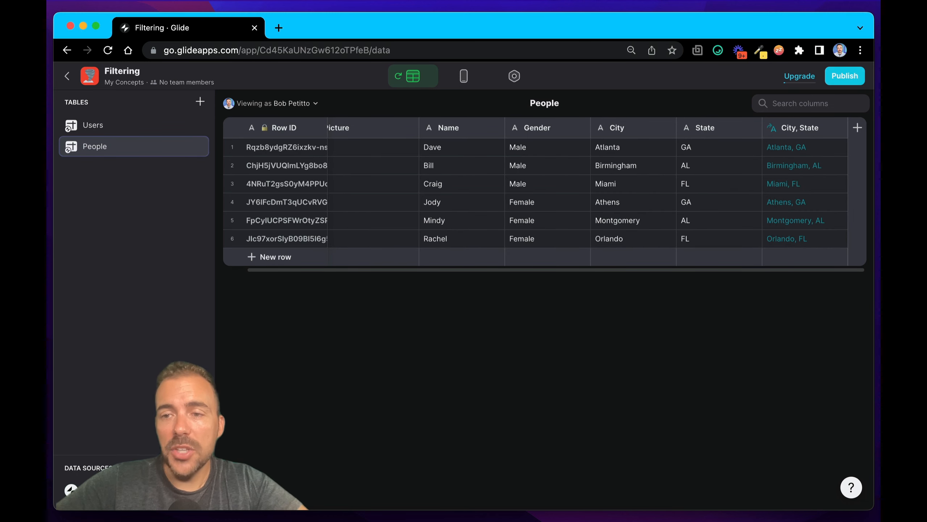
pyautogui.click(858, 128)
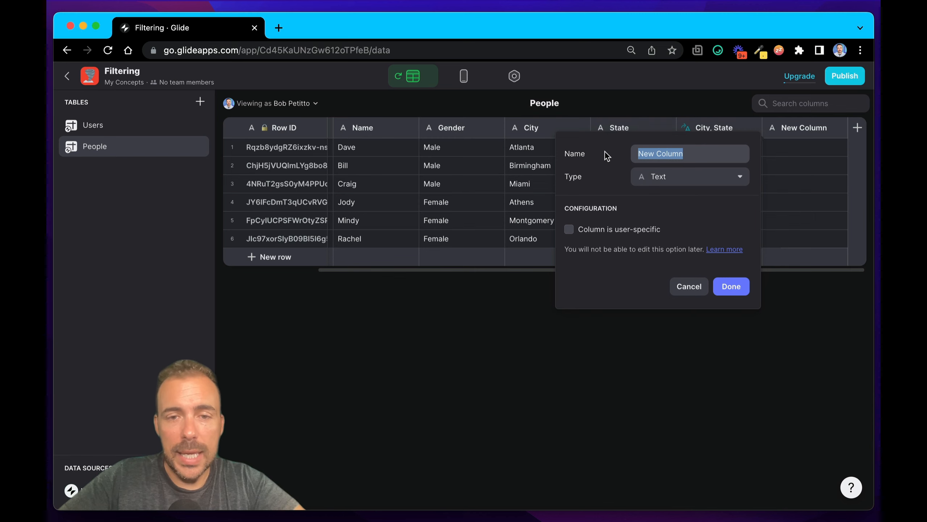
pyautogui.write('g')
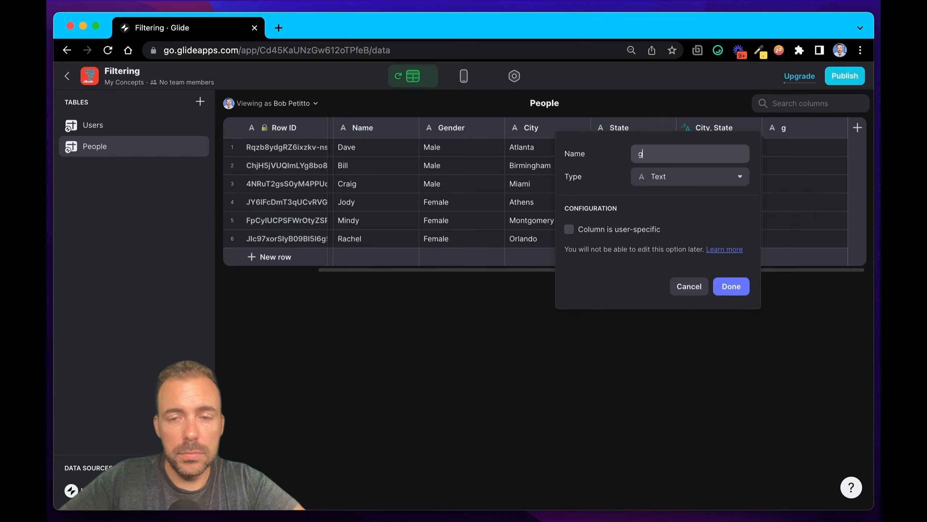
pyautogui.write('enderFilter')
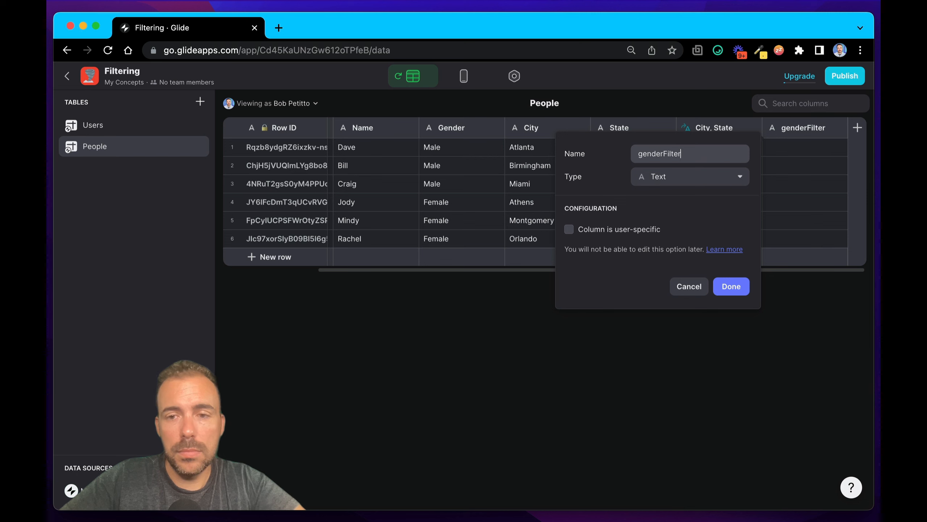
pyautogui.click(687, 179)
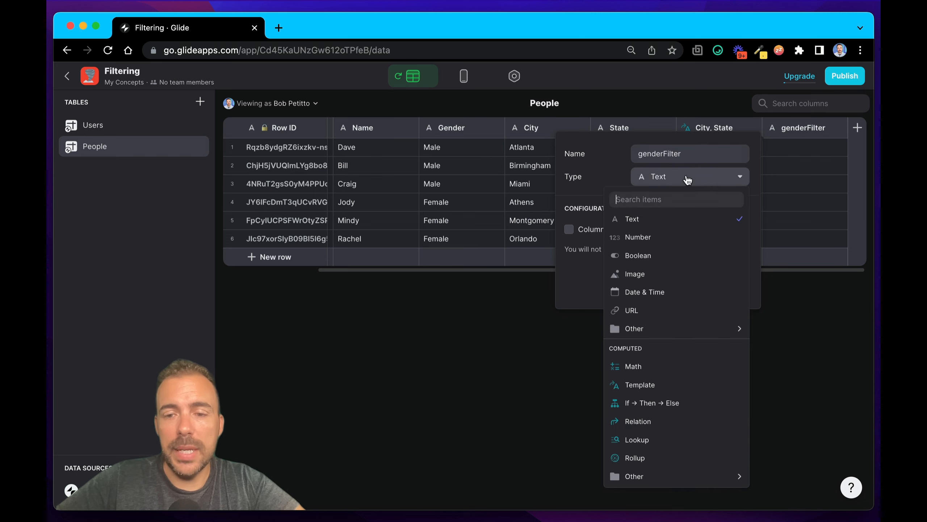
pyautogui.click(672, 404)
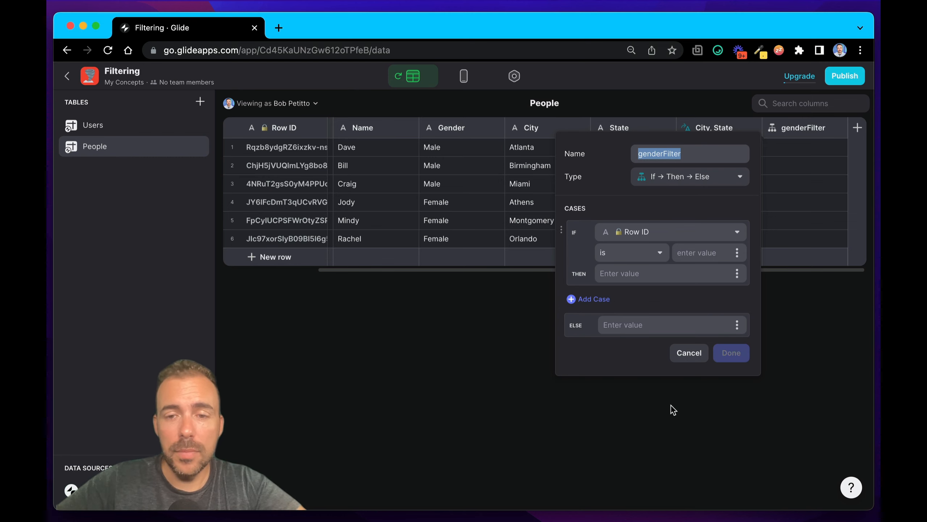
# Set the first genderFilter case to return true if the User Profile's choiceGender is empty.
pyautogui.click(634, 241)
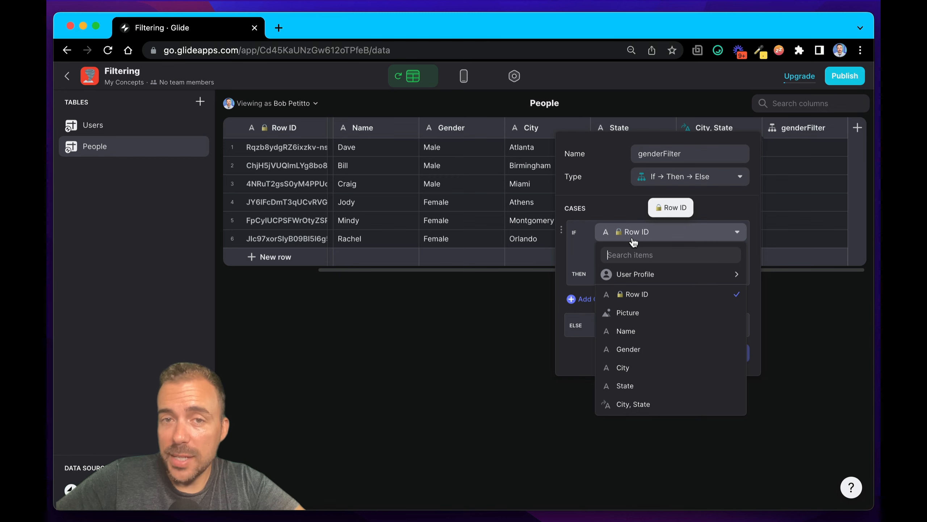
pyautogui.moveTo(641, 279)
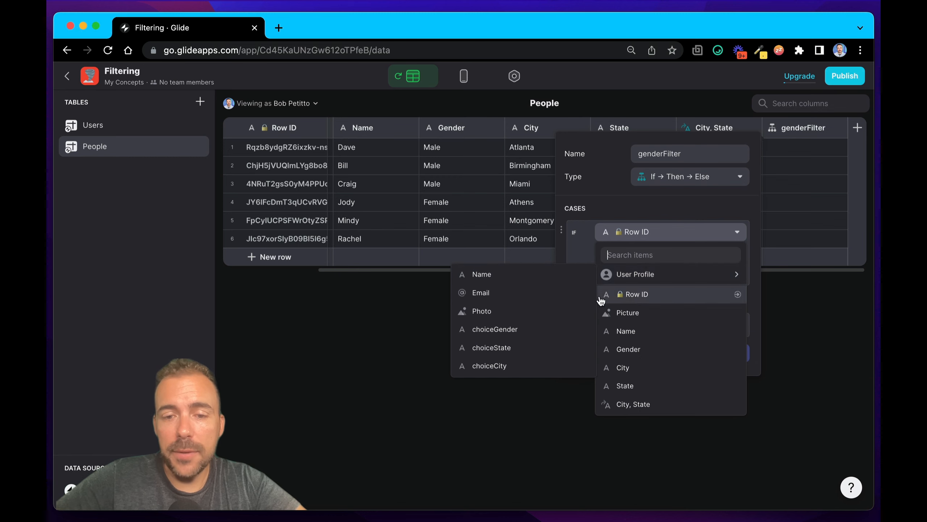
pyautogui.click(530, 330)
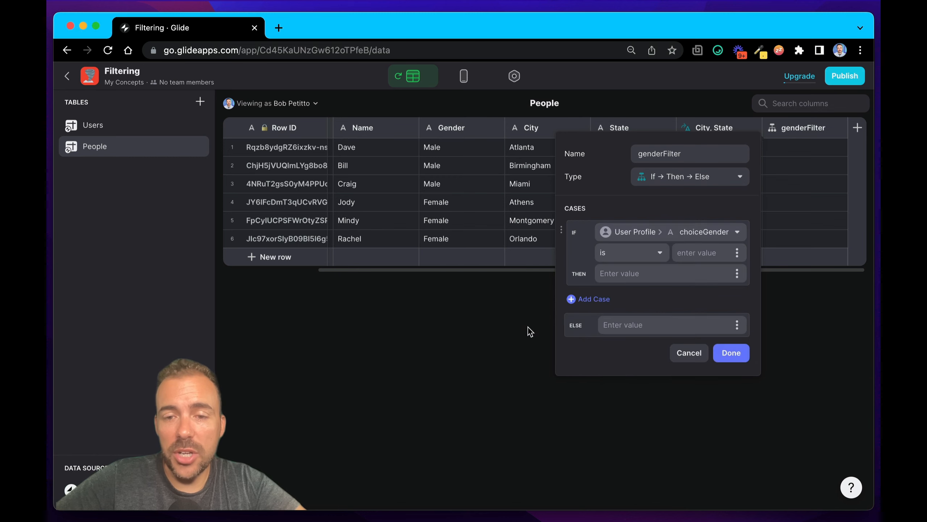
pyautogui.click(614, 260)
pyautogui.click(594, 308)
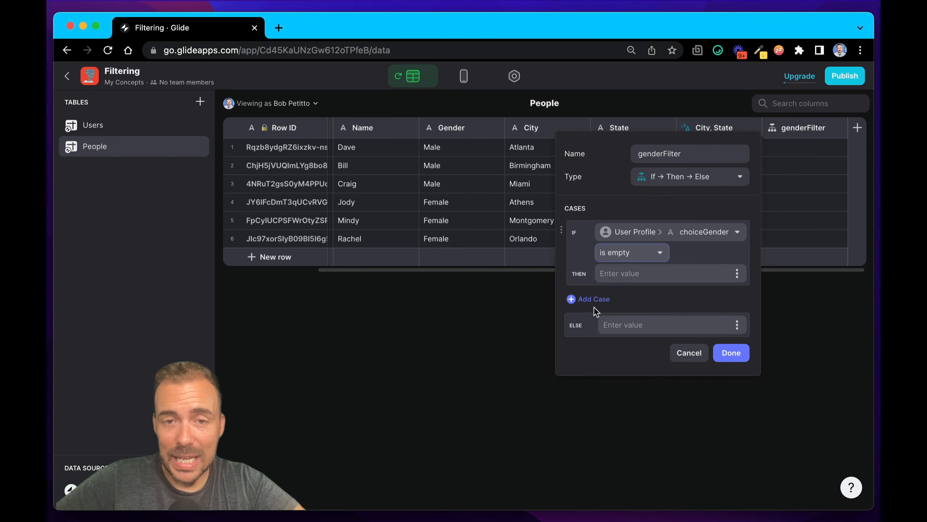
pyautogui.click(644, 271)
pyautogui.write('true')
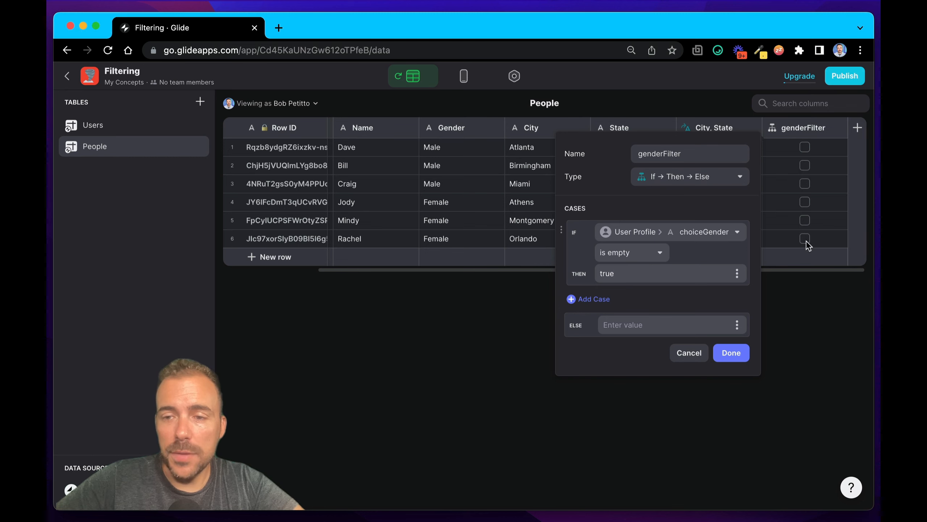
# Add a second genderFilter case that checks whether the User Profile's choiceGender is the row's Gender.
pyautogui.click(594, 298)
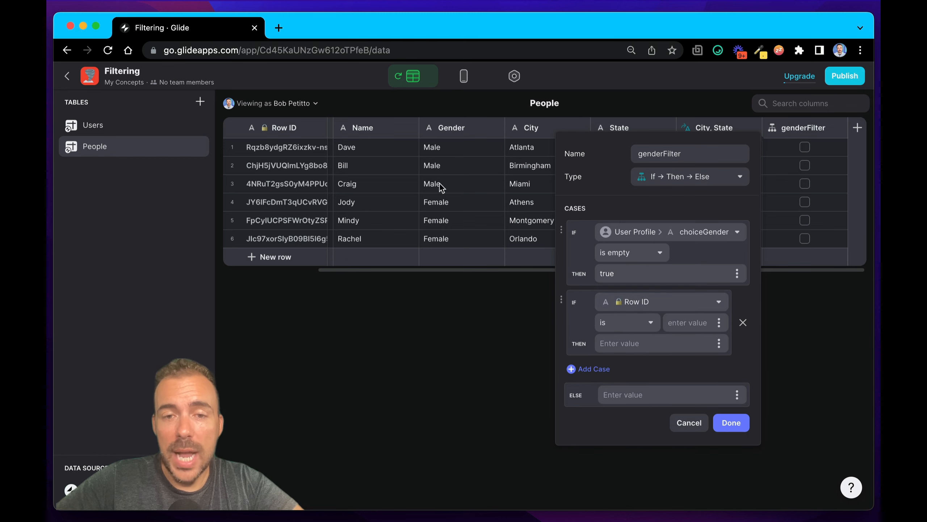
pyautogui.click(642, 307)
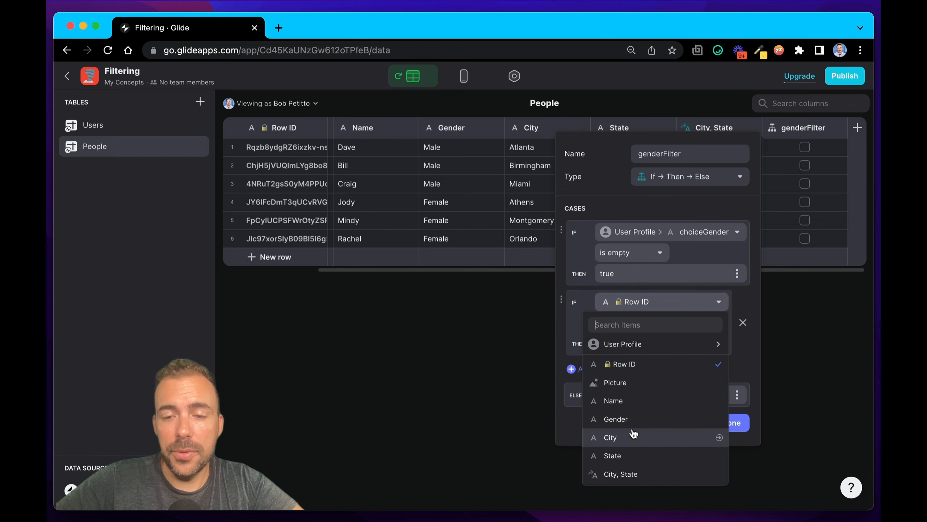
pyautogui.moveTo(646, 345)
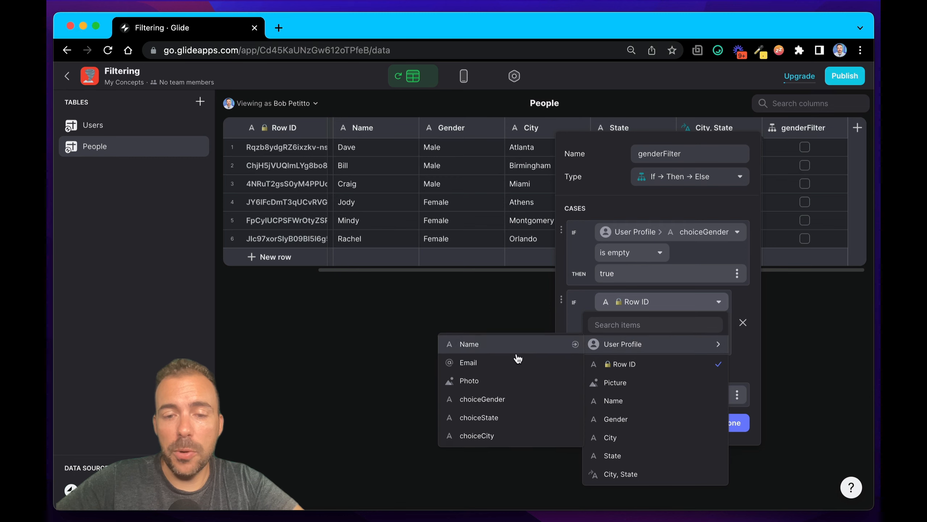
pyautogui.click(511, 401)
pyautogui.click(641, 335)
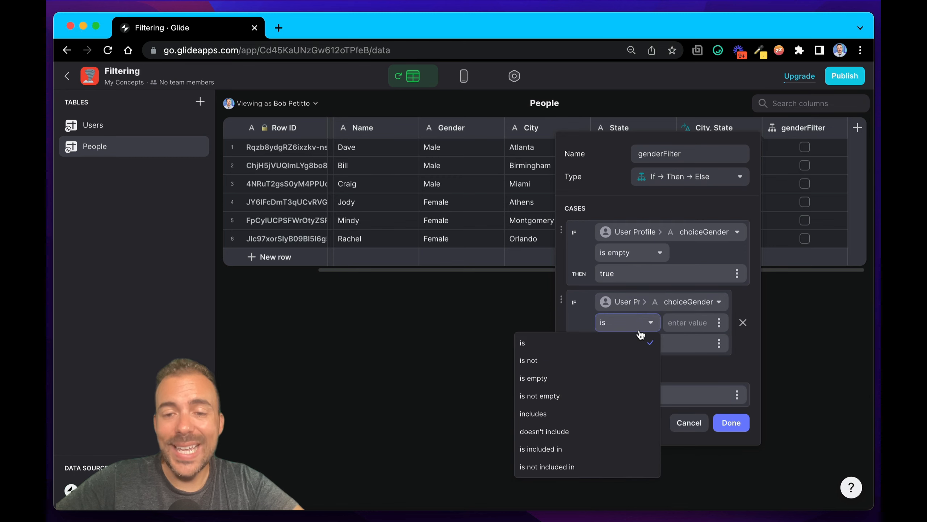
pyautogui.click(640, 335)
pyautogui.click(723, 326)
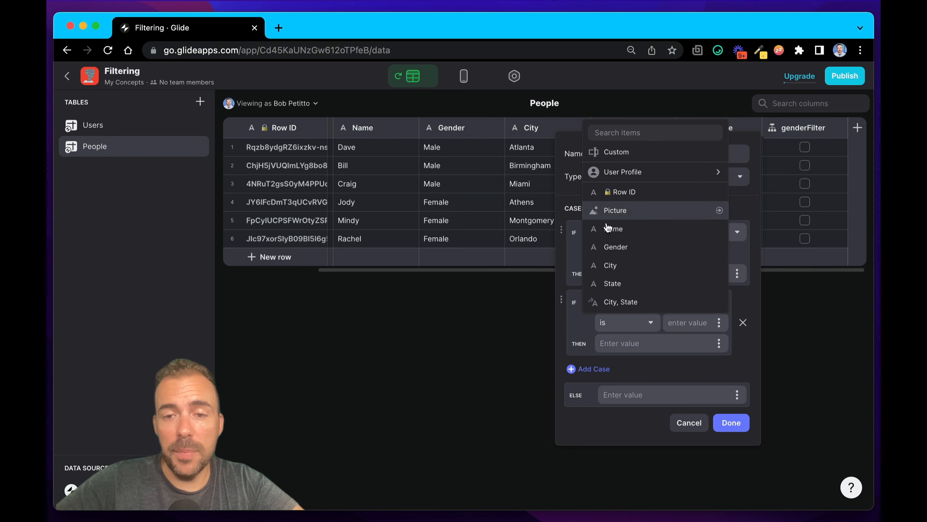
pyautogui.click(616, 247)
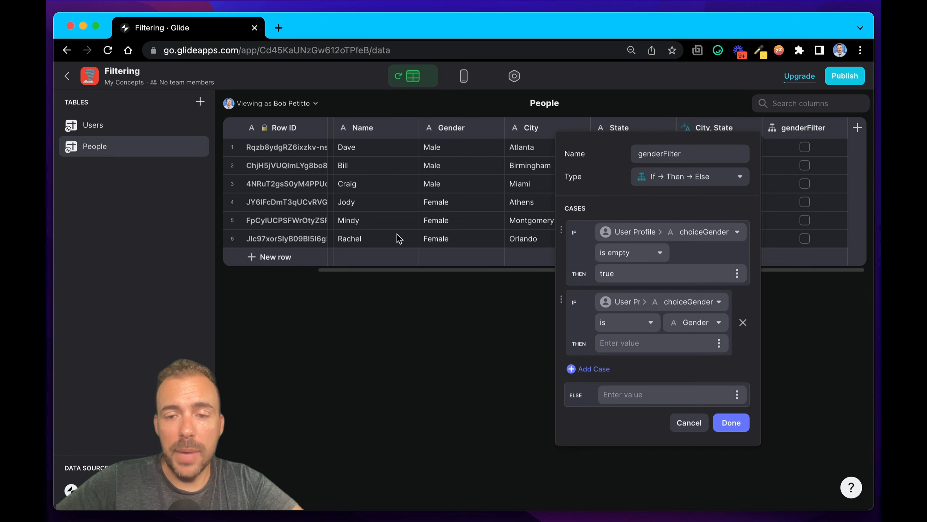
# Set the second case to return true and the else value to false, and save the genderFilter column.
pyautogui.click(634, 343)
pyautogui.write('true')
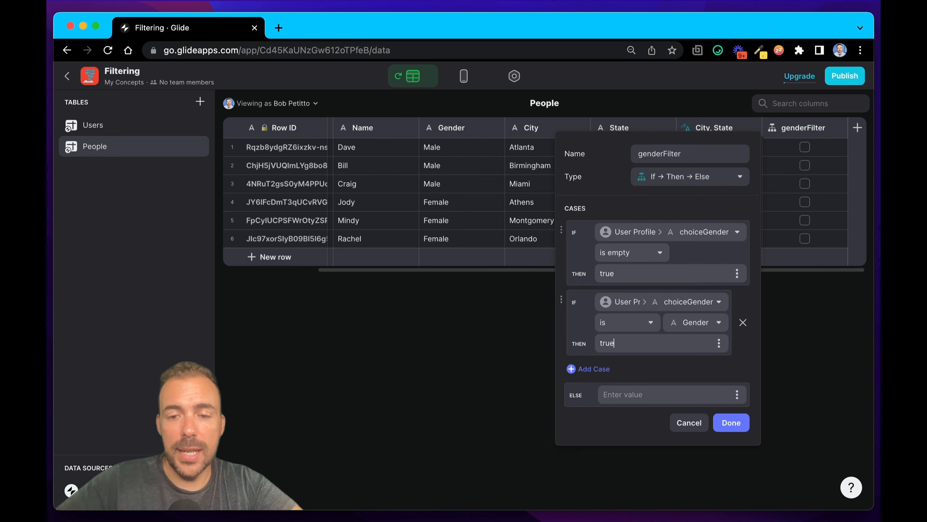
pyautogui.write('false')
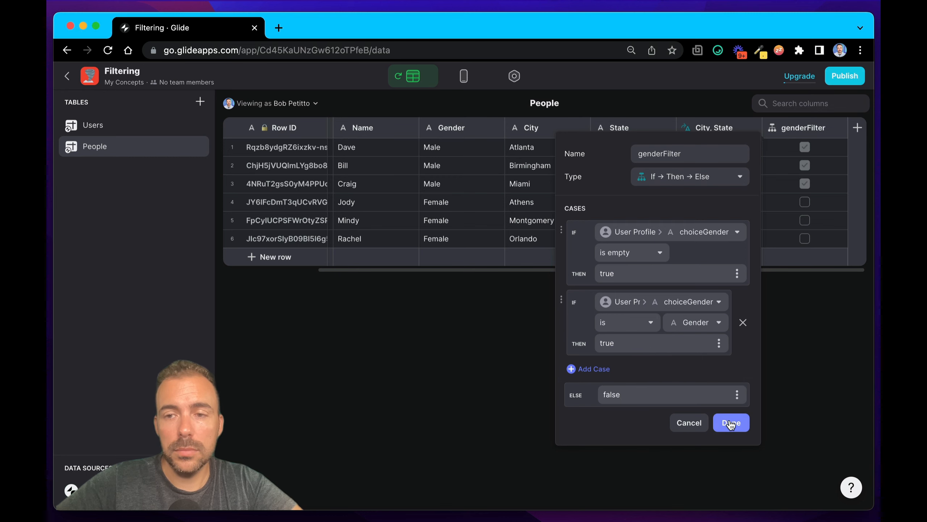
pyautogui.click(731, 422)
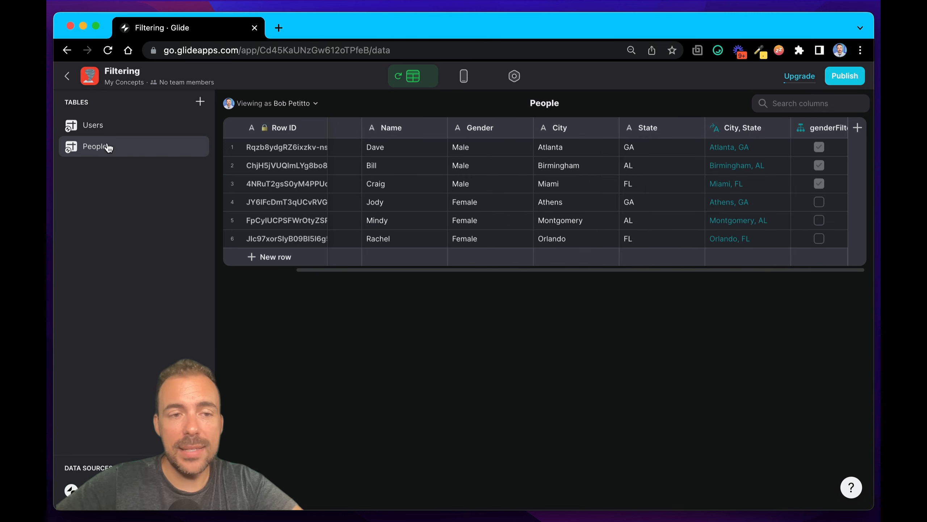
# Compare the choiceGender value in the Users table with the Gender and genderFilter columns in the People table.
pyautogui.click(111, 125)
pyautogui.click(569, 148)
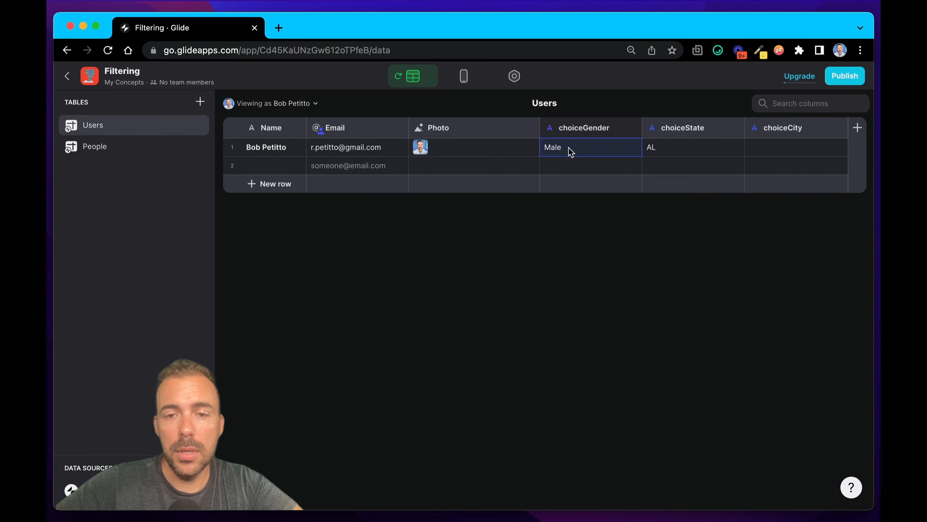
pyautogui.click(155, 157)
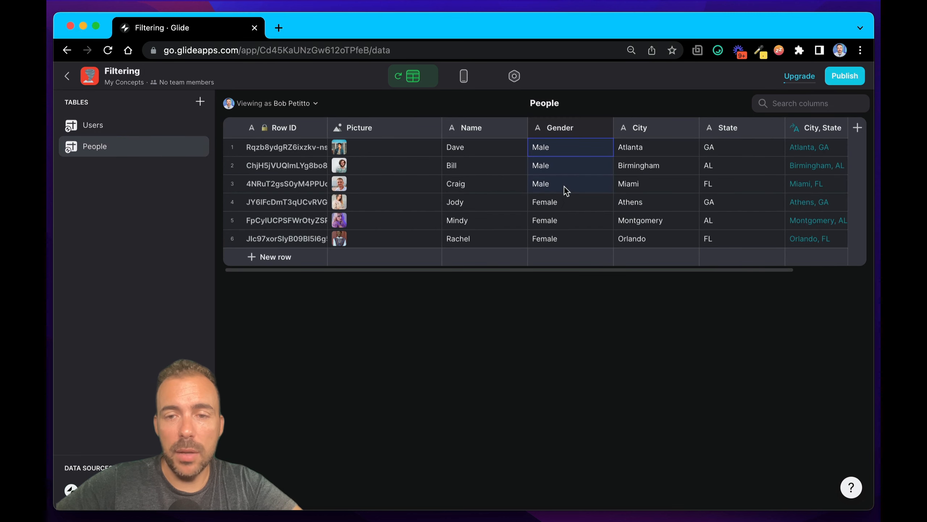
pyautogui.hscroll(3, 566, 190)
pyautogui.moveTo(845, 144); pyautogui.dragTo(843, 183)
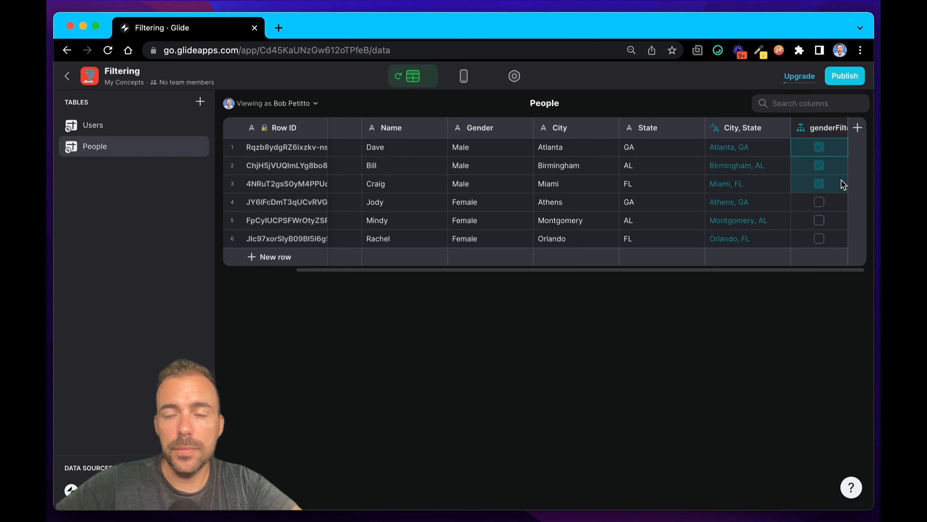
pyautogui.click(132, 125)
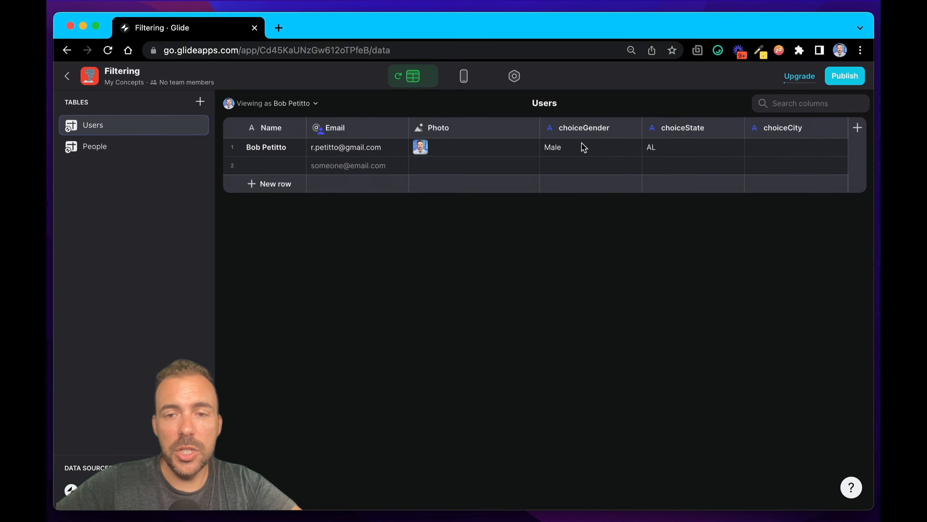
# Select only Female in the preview's Gender choice and check the genderFilter column in the People table.
pyautogui.click(459, 85)
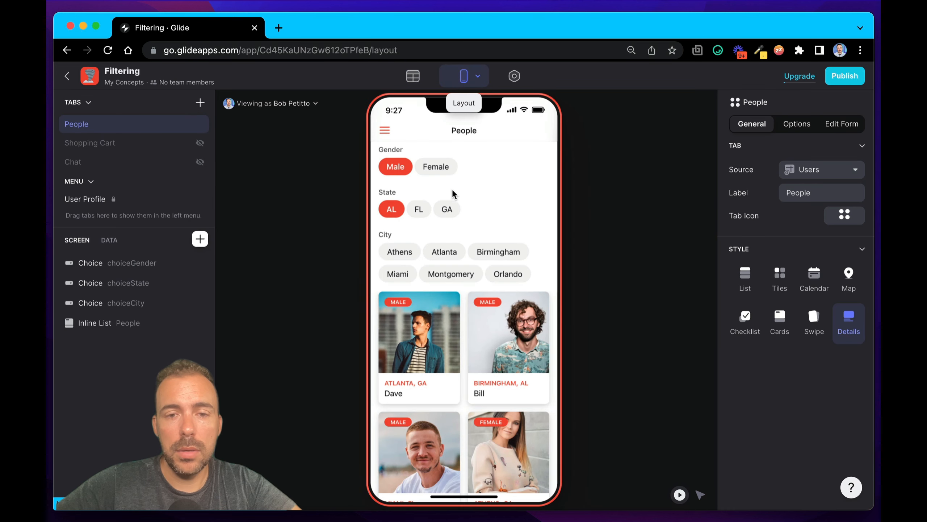
pyautogui.click(436, 166)
pyautogui.click(413, 75)
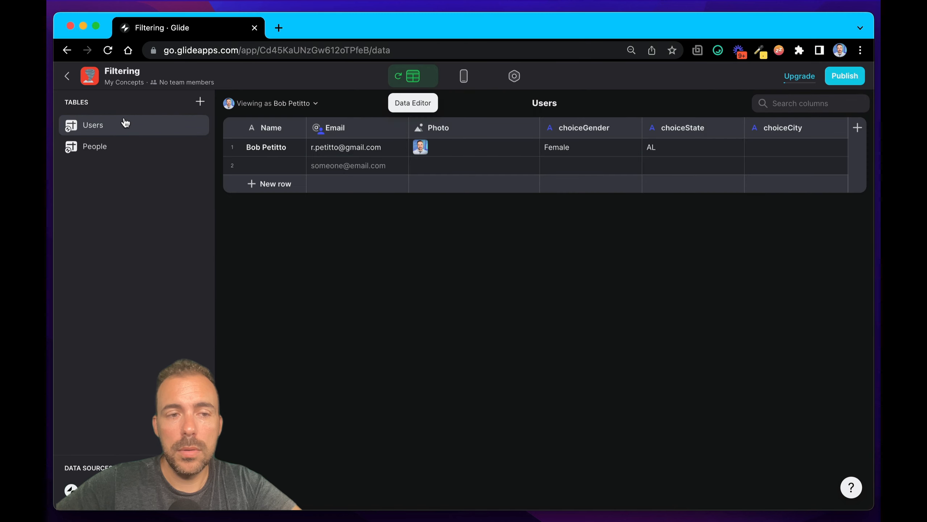
pyautogui.click(111, 148)
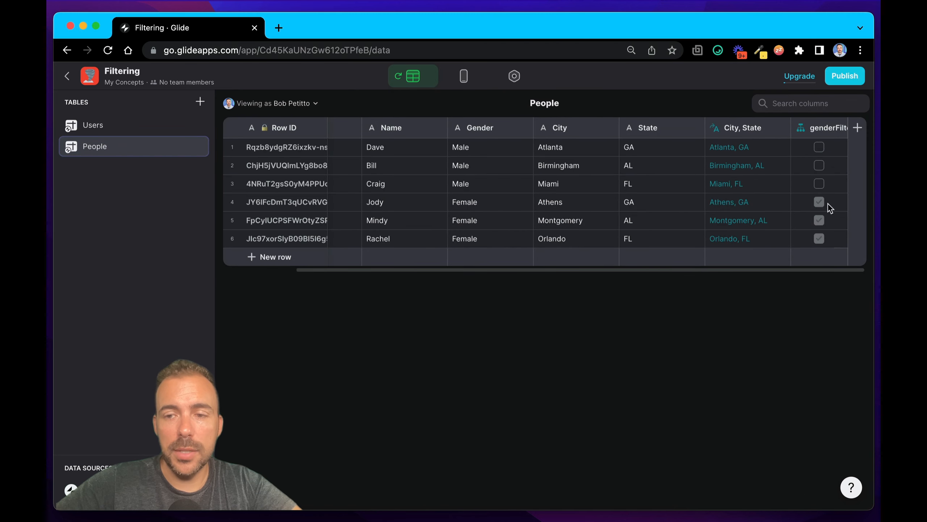
pyautogui.moveTo(830, 207); pyautogui.dragTo(834, 252)
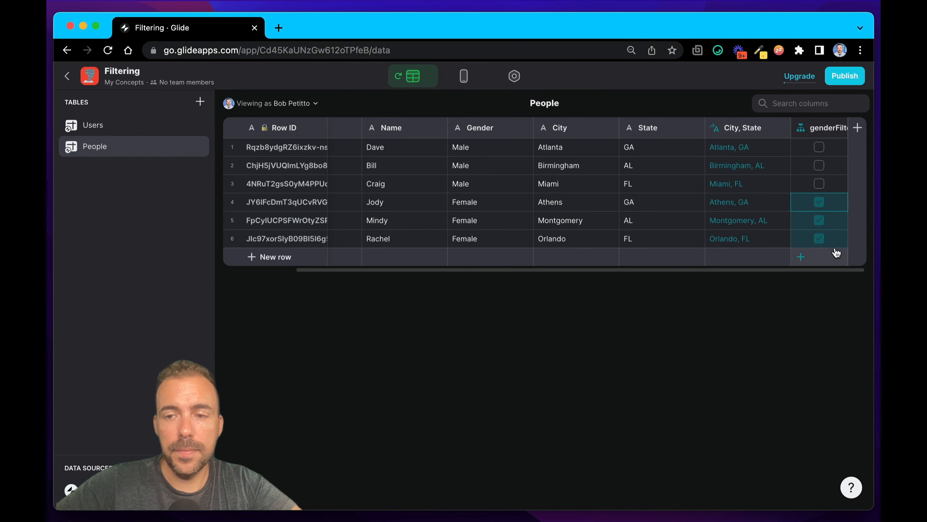
# Clear the preview's Gender choice and check the genderFilter values of all rows in the People table.
pyautogui.click(464, 78)
pyautogui.click(426, 178)
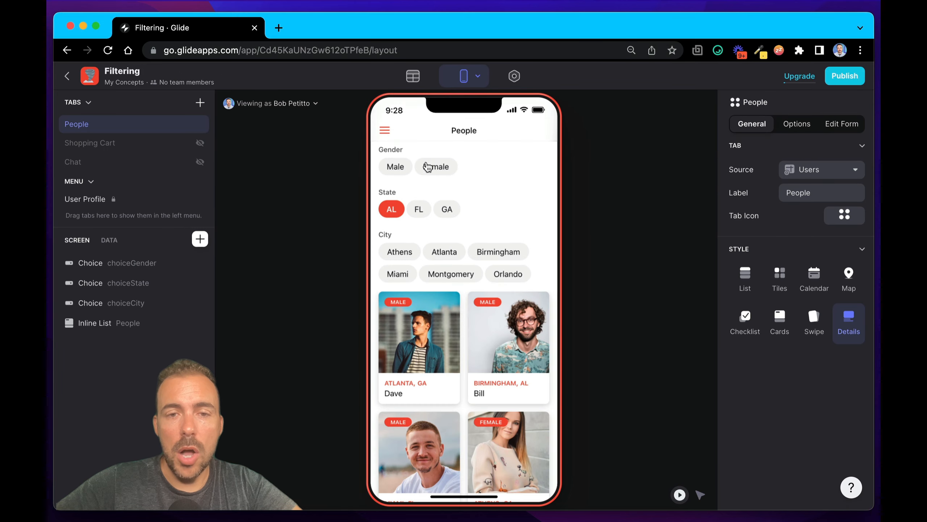
pyautogui.click(413, 76)
pyautogui.click(92, 148)
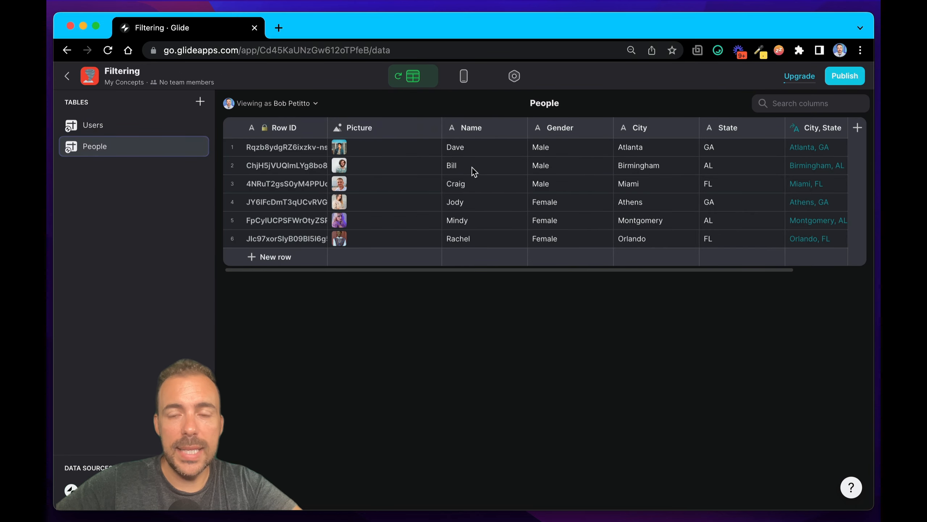
pyautogui.click(837, 147)
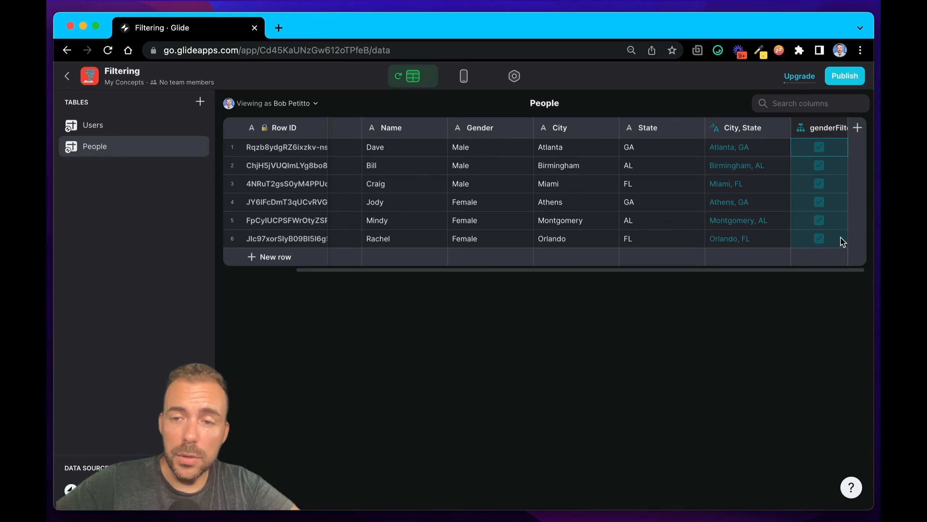
# Add a data filter to the People inline list so it only shows items where genderFilter is checked.
pyautogui.click(464, 76)
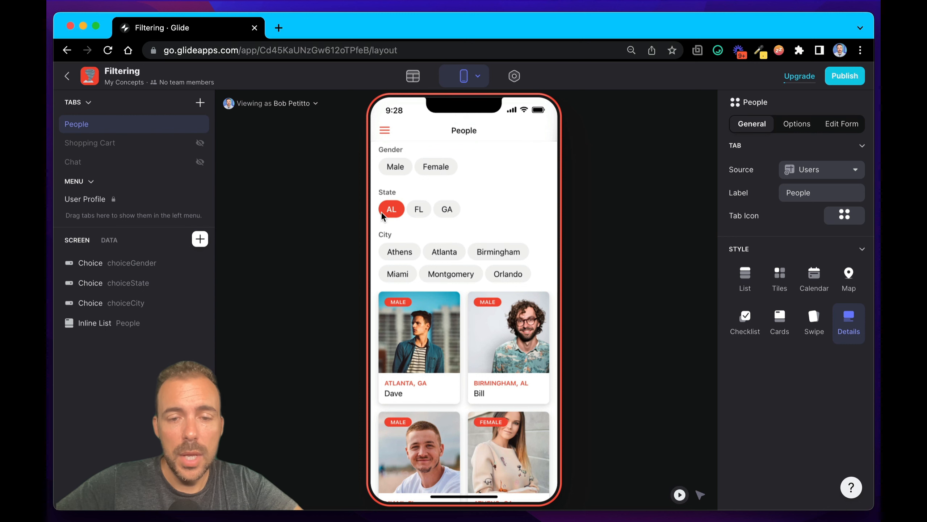
pyautogui.click(77, 331)
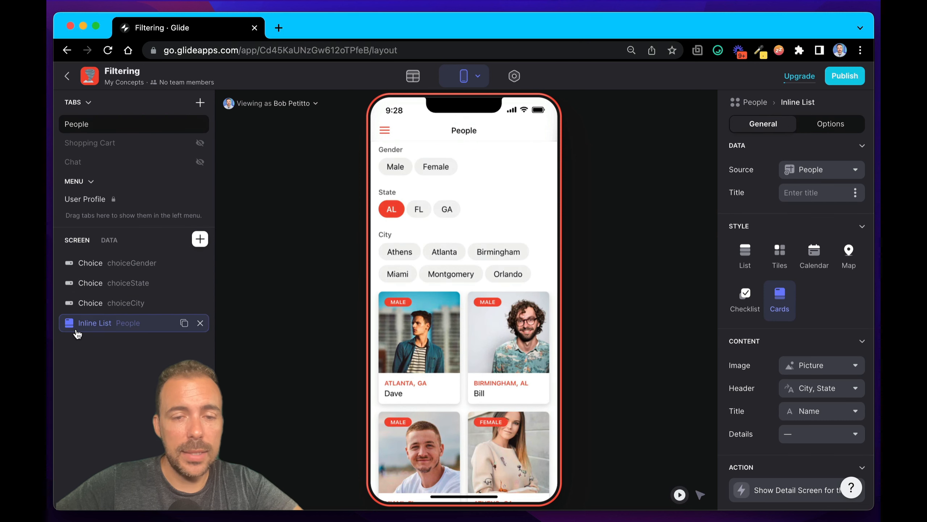
pyautogui.click(816, 130)
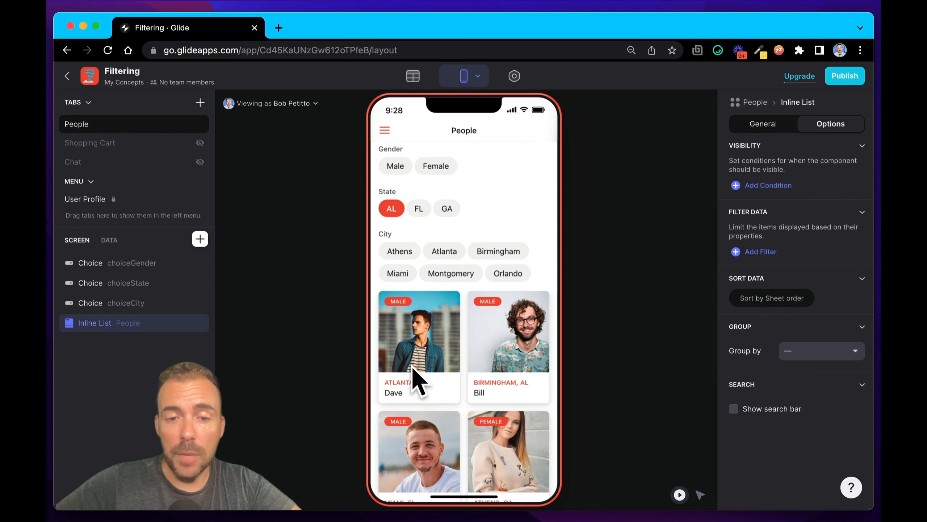
pyautogui.click(764, 252)
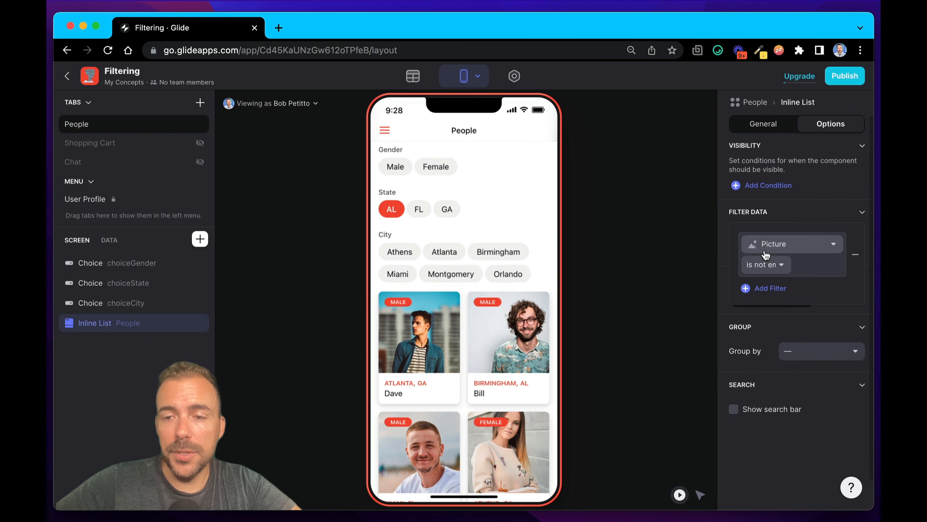
pyautogui.click(770, 253)
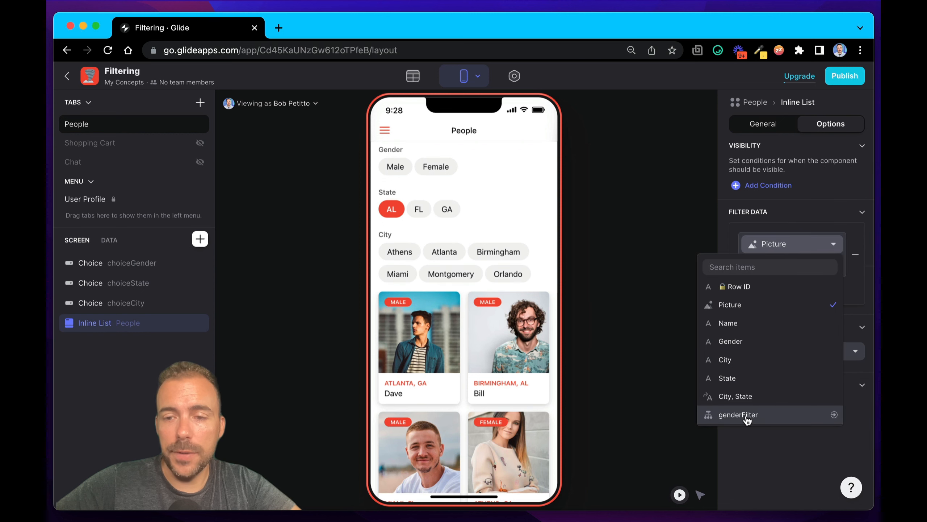
pyautogui.click(737, 414)
pyautogui.click(766, 264)
pyautogui.click(752, 283)
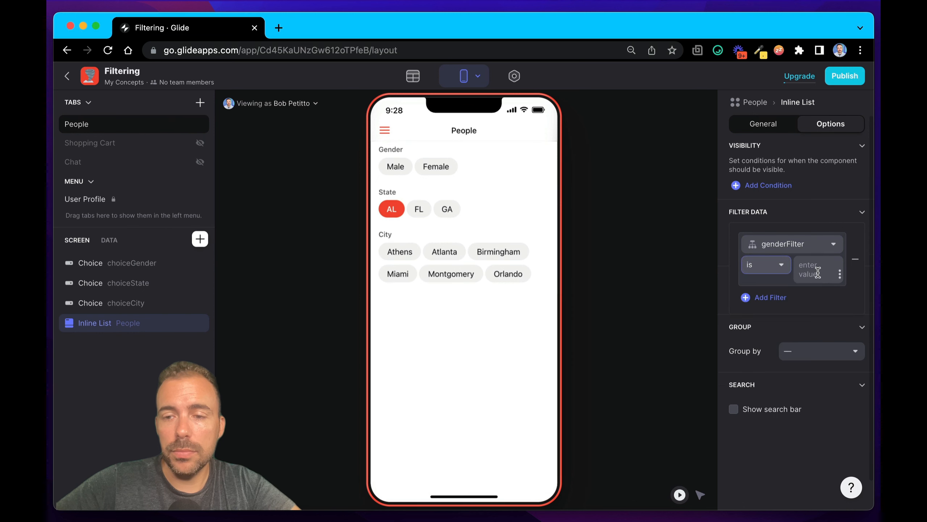
pyautogui.click(774, 265)
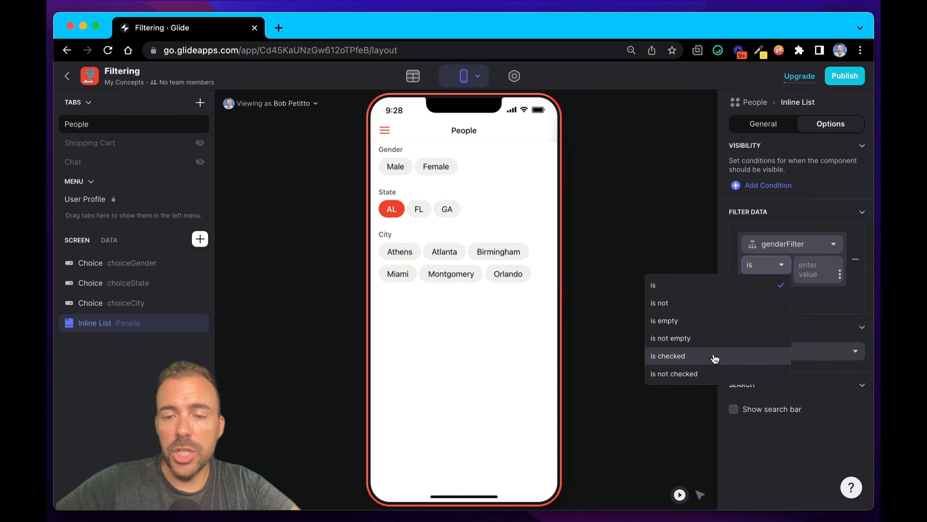
pyautogui.click(671, 356)
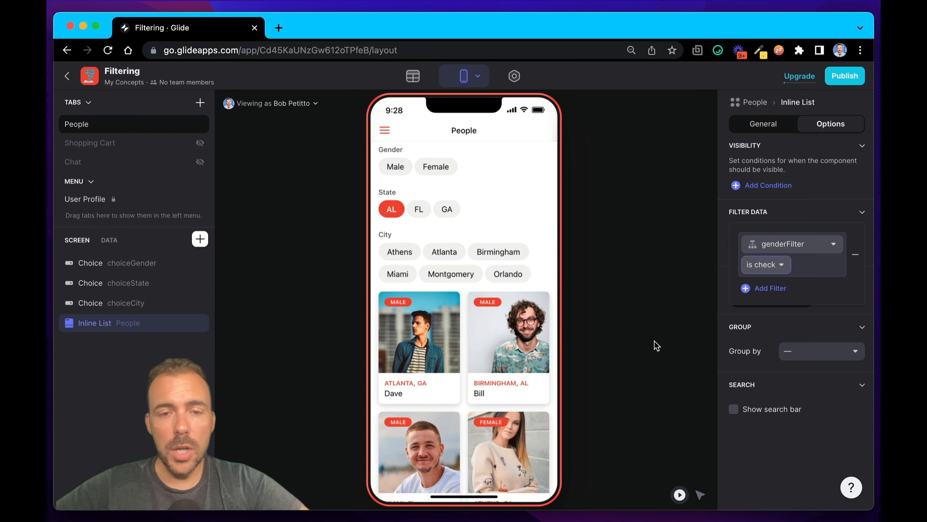
# Test the list filter in the preview by selecting and clearing Male, and doing the same with Female.
pyautogui.click(401, 168)
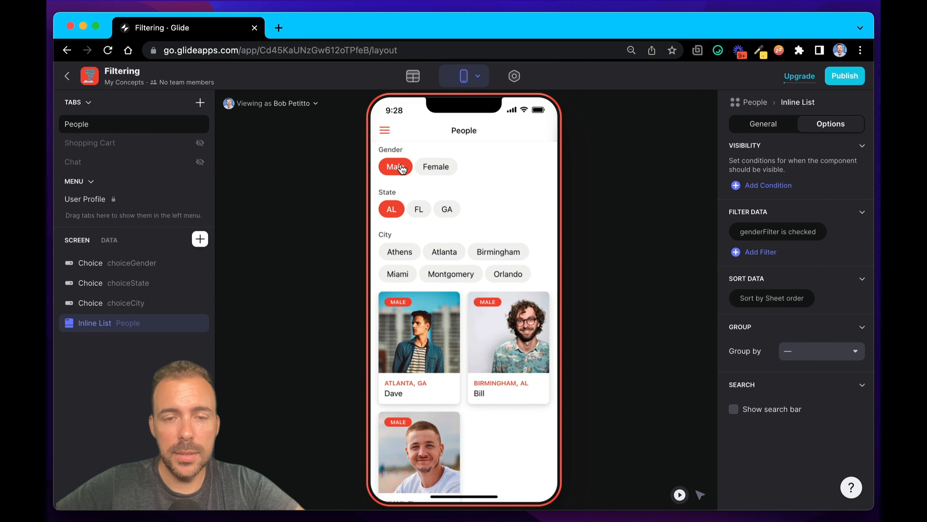
pyautogui.click(402, 169)
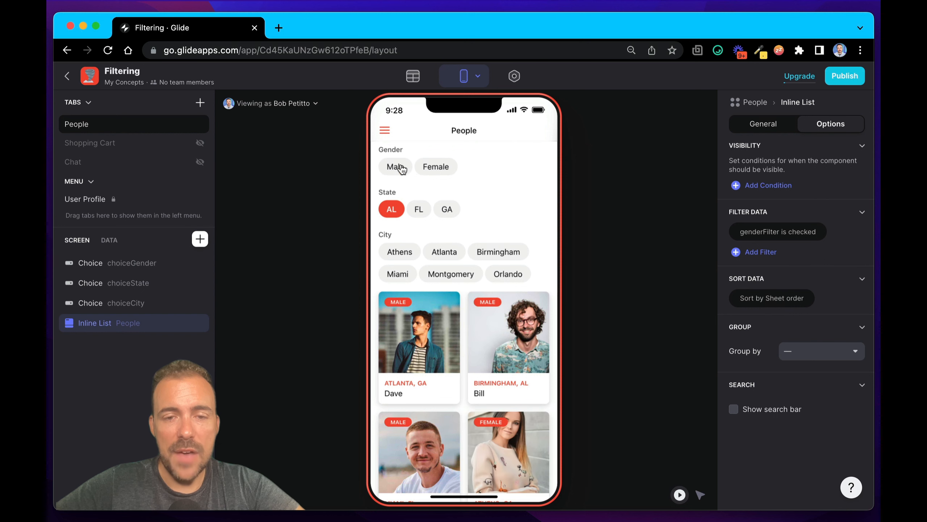
pyautogui.click(438, 168)
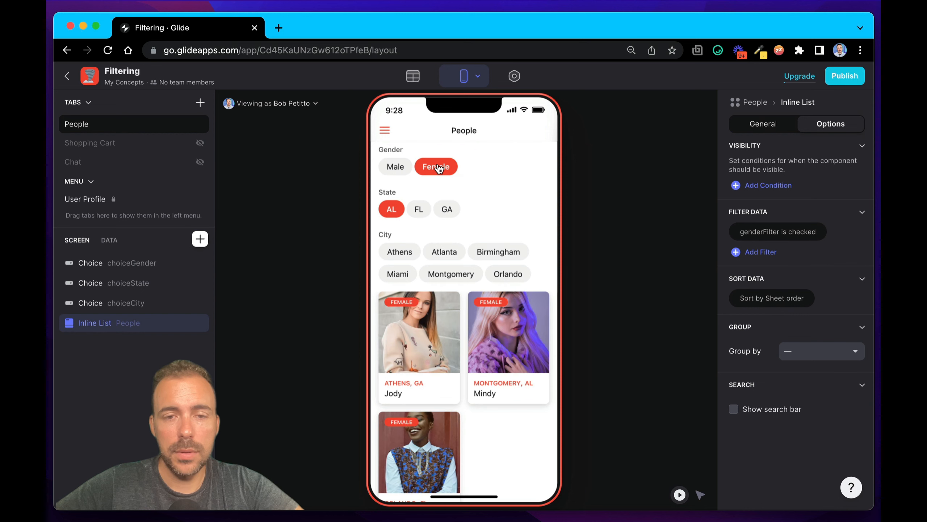
pyautogui.click(439, 169)
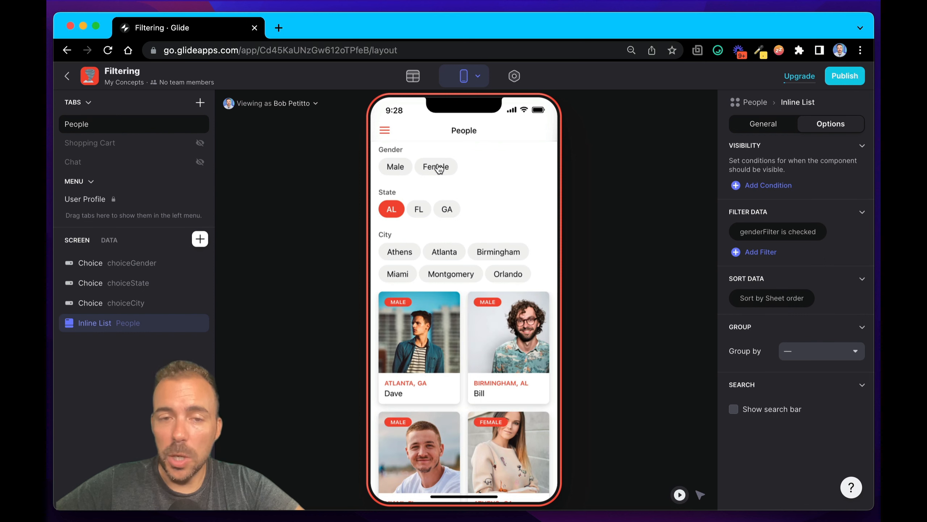
# Select both Male and Female in the preview's Gender choice and inspect the stored choiceGender value in the Users table.
pyautogui.click(397, 167)
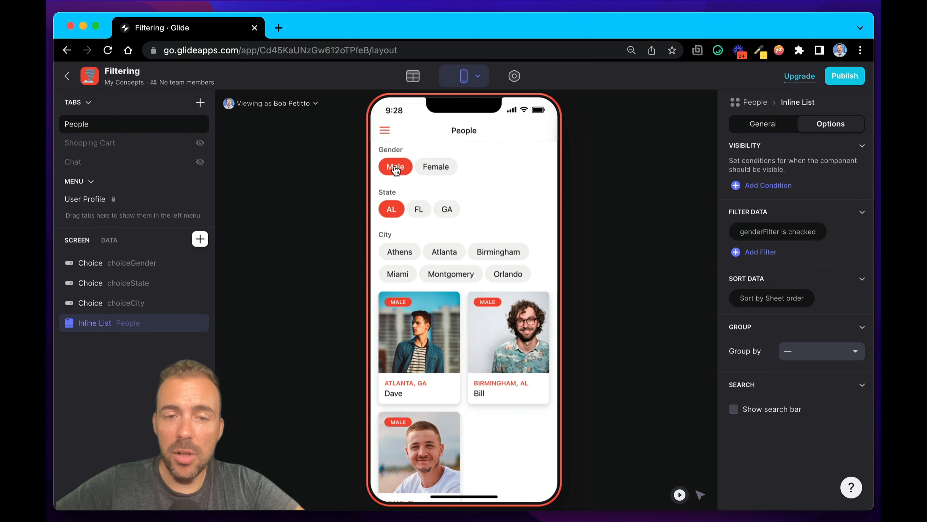
pyautogui.click(435, 168)
pyautogui.click(414, 77)
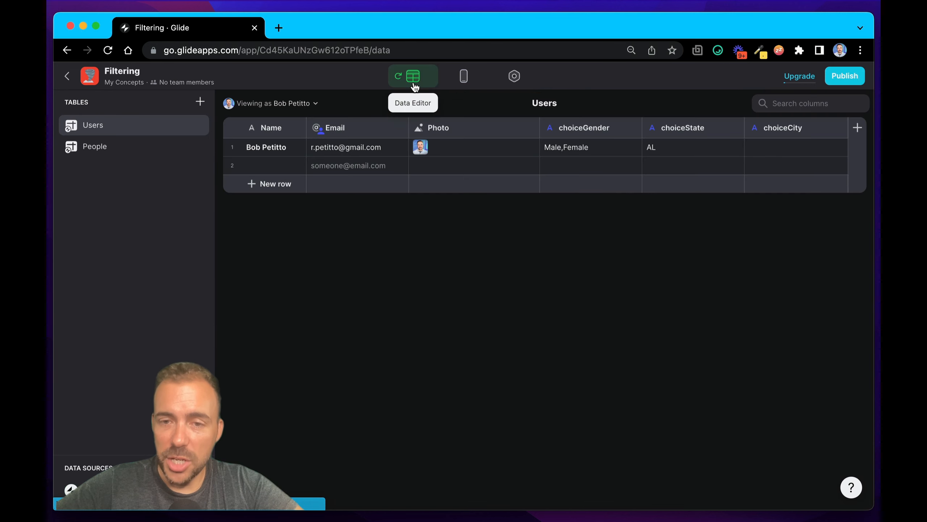
pyautogui.click(553, 151)
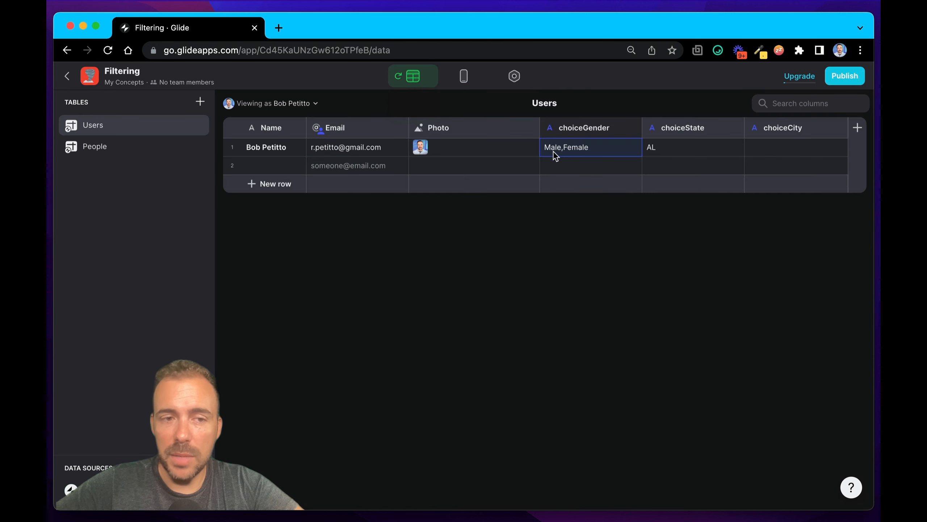
# Compare the Gender values with the genderFilter values of all rows in the People table, and look over the City column.
pyautogui.click(143, 155)
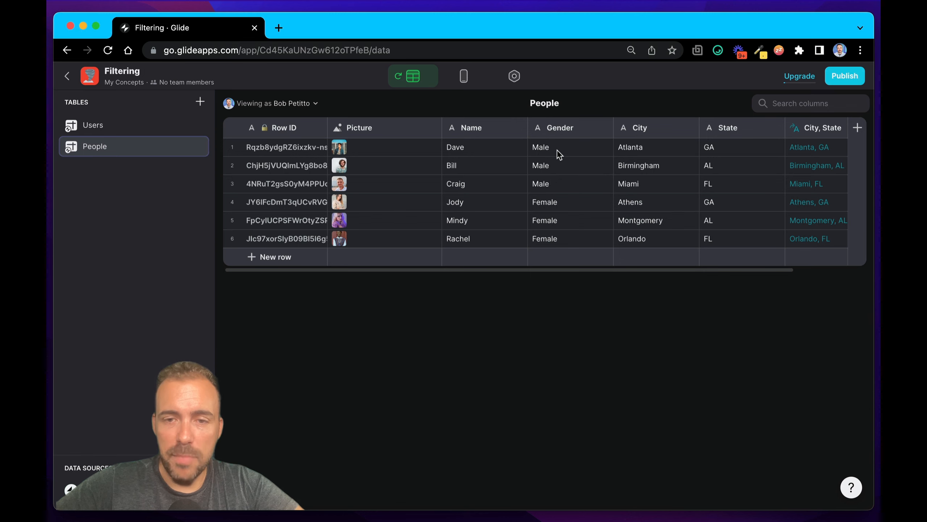
pyautogui.moveTo(557, 151); pyautogui.dragTo(557, 242)
pyautogui.hscroll(3, 558, 242)
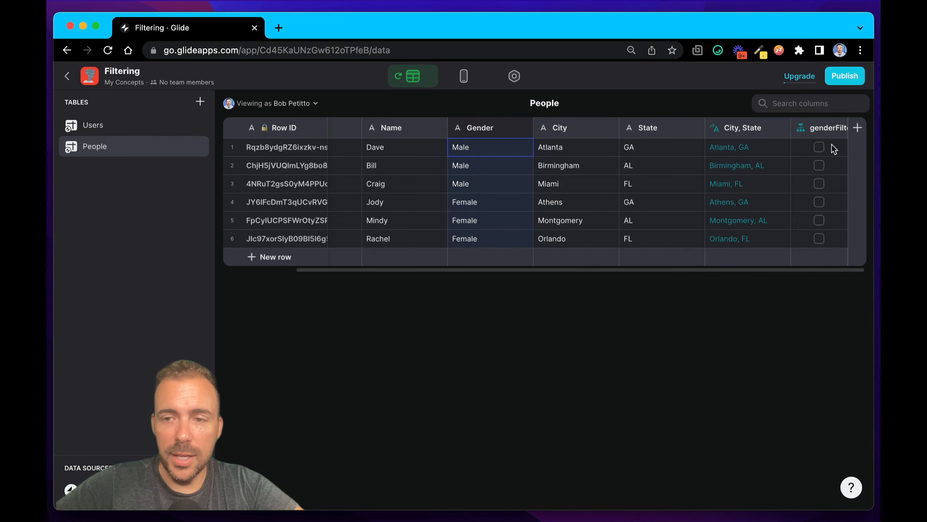
pyautogui.moveTo(833, 148); pyautogui.dragTo(833, 249)
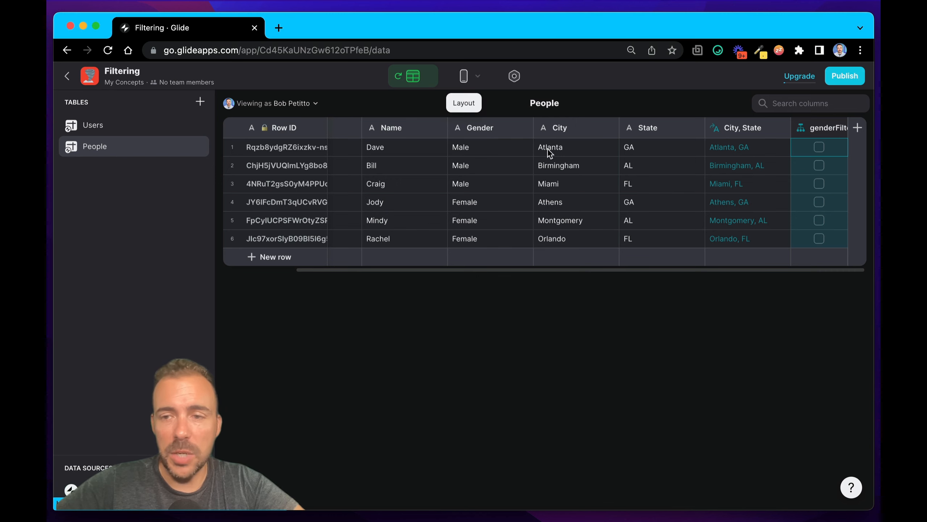
pyautogui.click(490, 128)
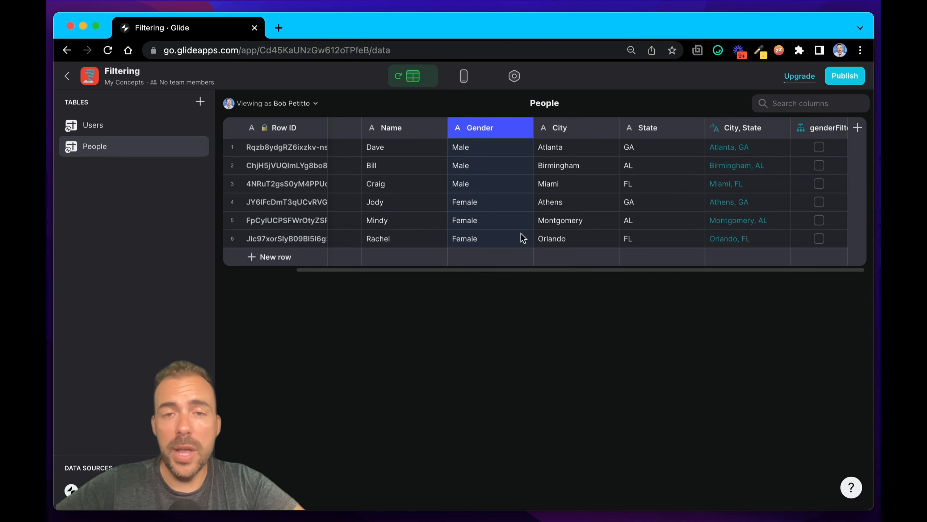
pyautogui.click(594, 128)
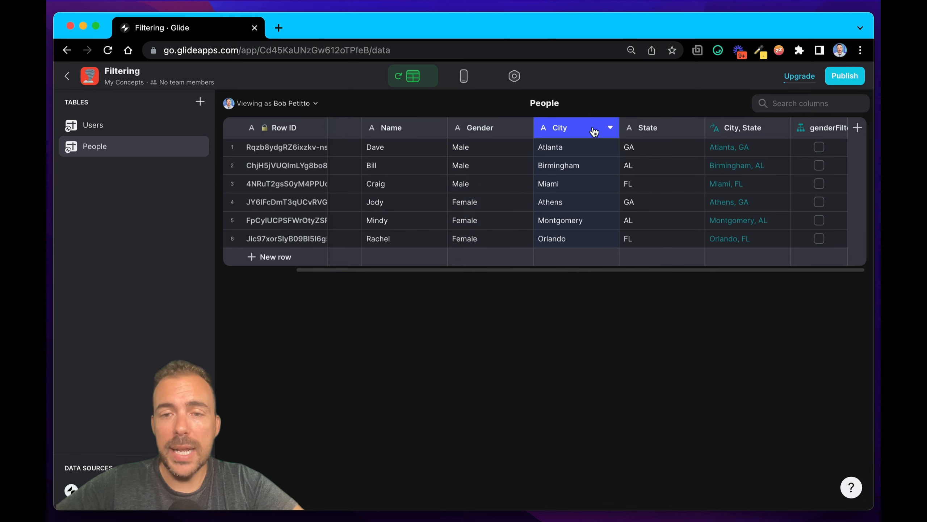
# Duplicate the genderFilter column in the People table and name the copy stateFilter.
pyautogui.click(839, 128)
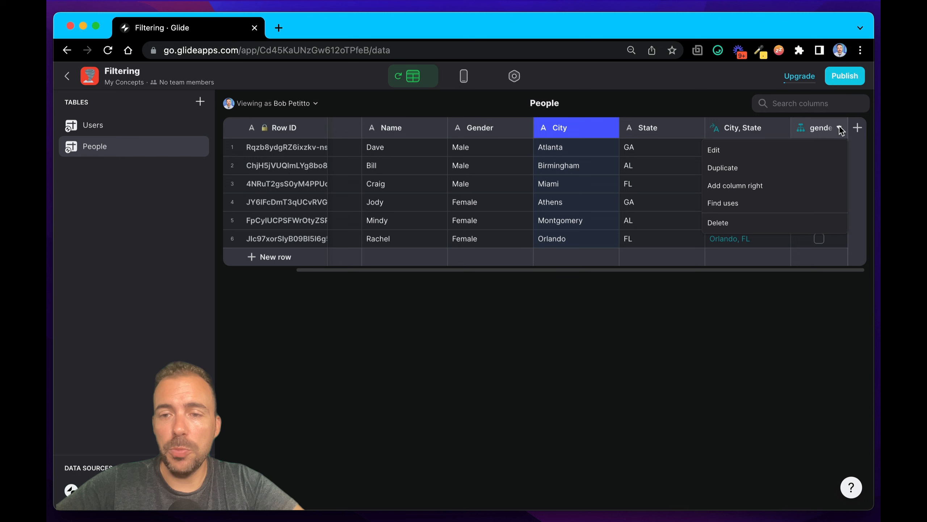
pyautogui.click(780, 178)
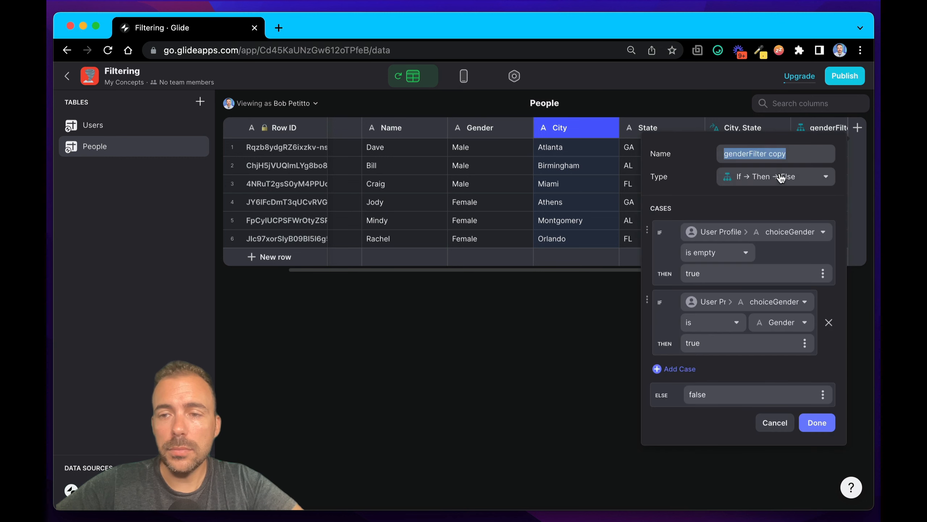
pyautogui.click(759, 154)
pyautogui.tripleClick(783, 154)
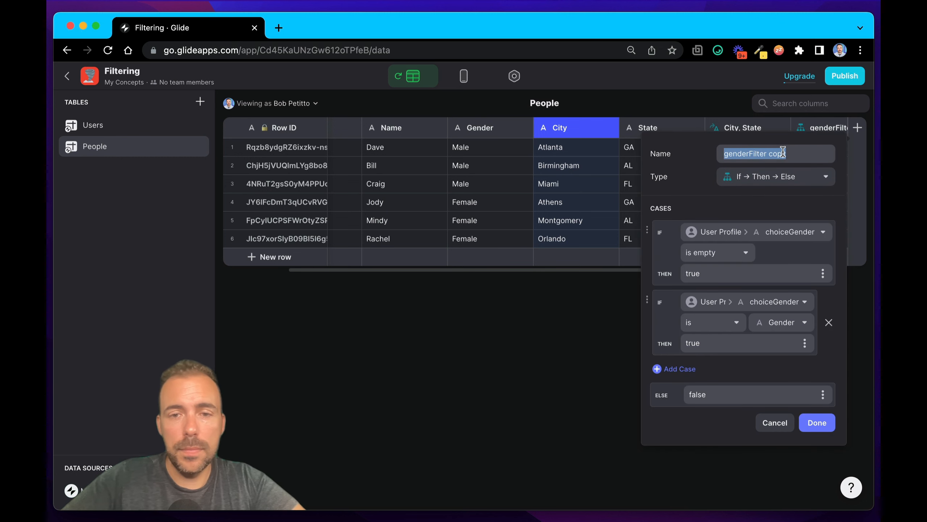
pyautogui.write('sta')
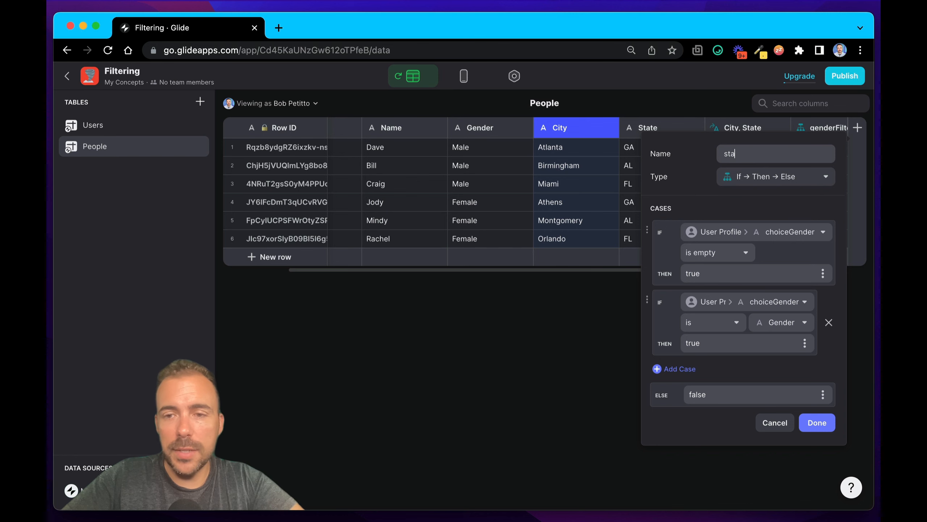
pyautogui.write('teFilter')
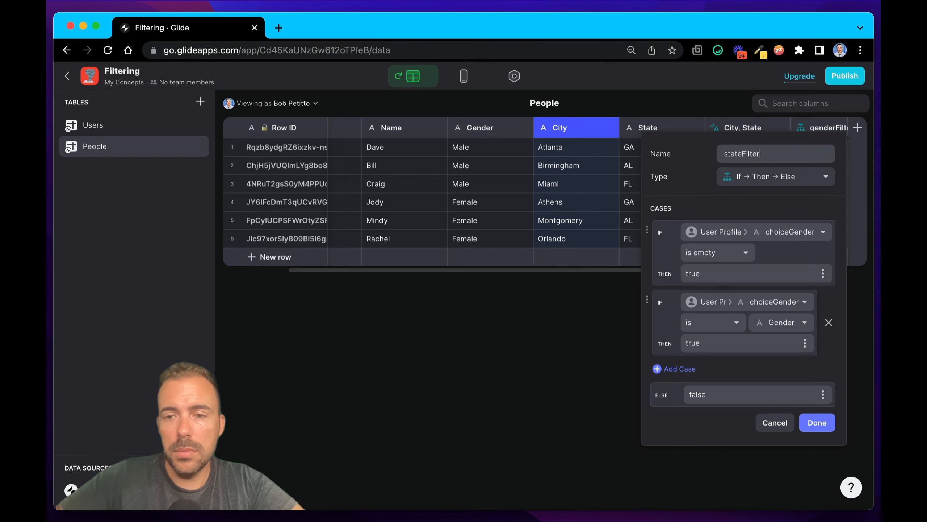
# Base both stateFilter cases on the user profile's choiceState, compare the second case with the State column, and save the column.
pyautogui.click(751, 235)
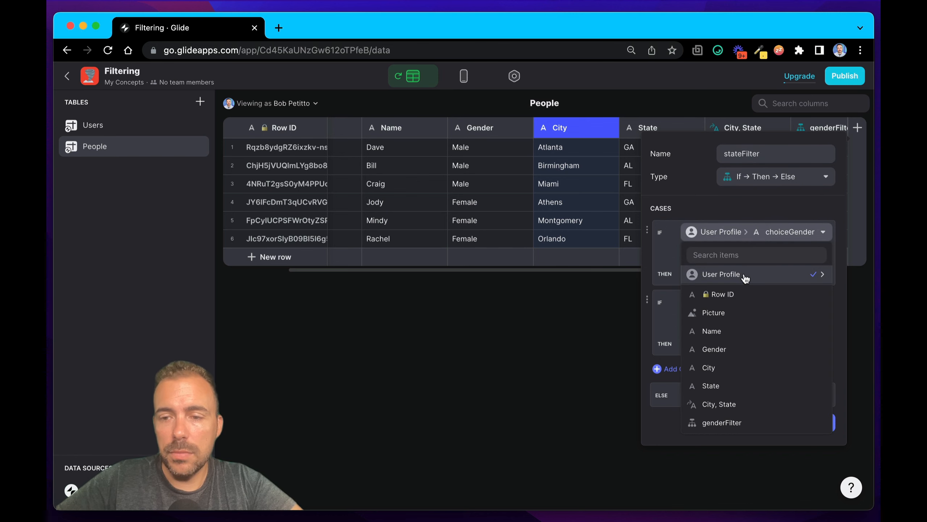
pyautogui.moveTo(718, 276)
pyautogui.click(624, 351)
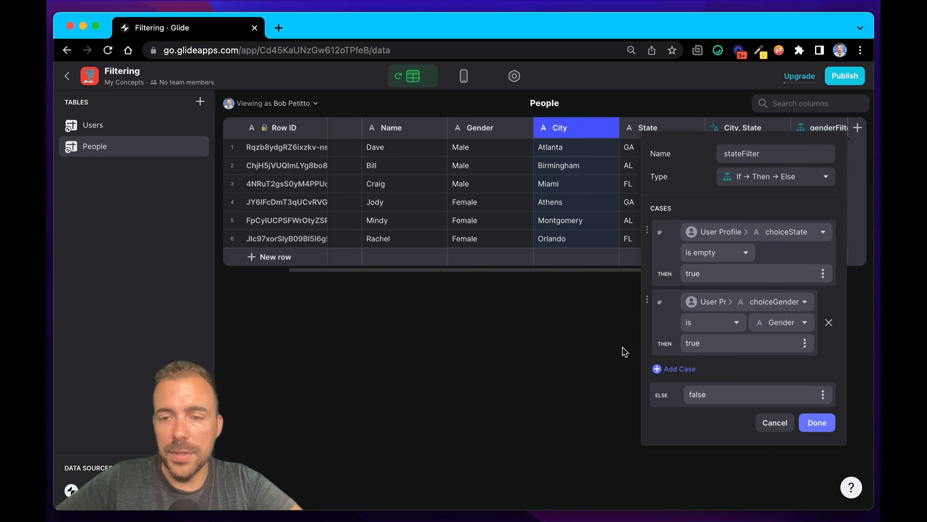
pyautogui.click(765, 302)
pyautogui.moveTo(741, 344)
pyautogui.click(611, 420)
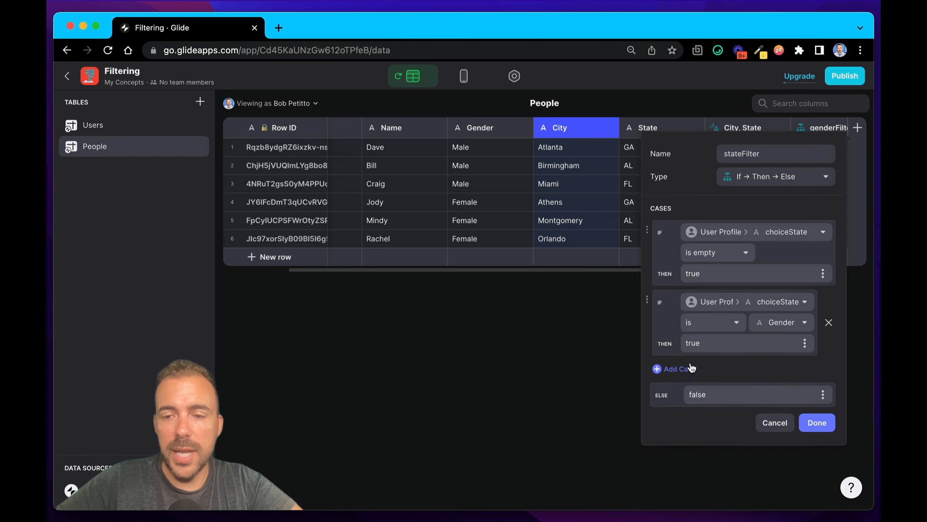
pyautogui.click(769, 329)
pyautogui.click(730, 261)
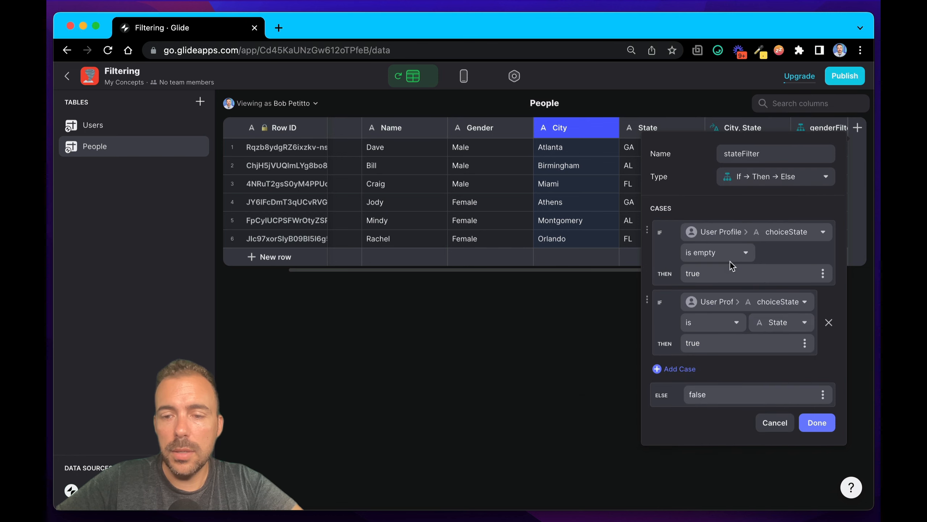
pyautogui.click(817, 423)
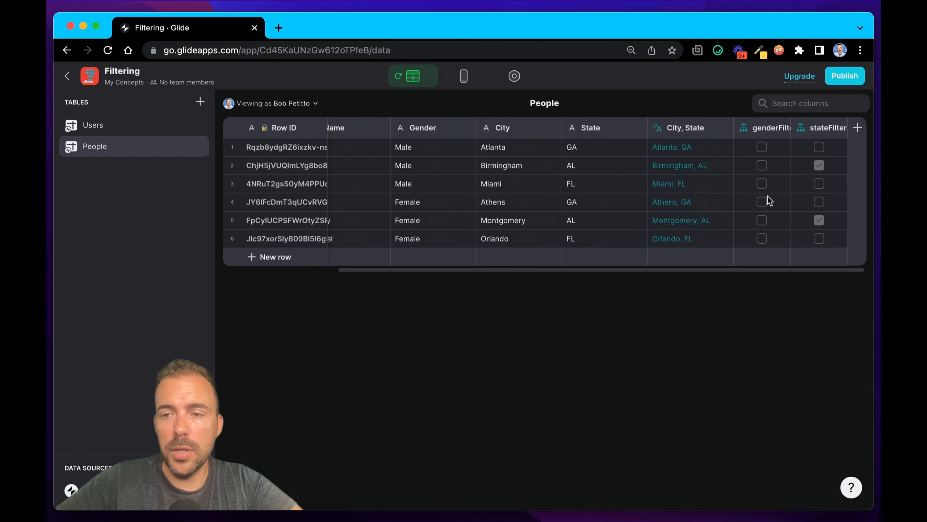
# Duplicate the stateFilter column in the People table and name the copy cityFilter.
pyautogui.click(836, 129)
pyautogui.click(794, 168)
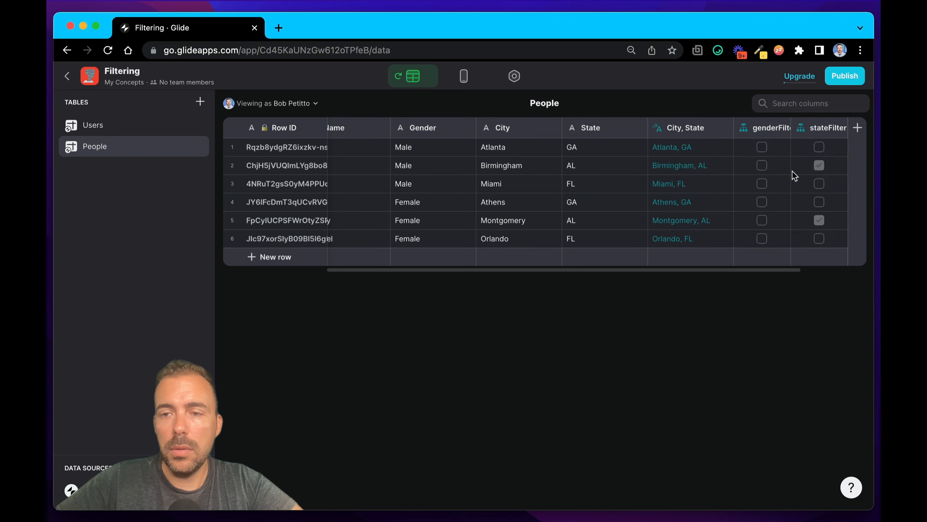
pyautogui.write('city')
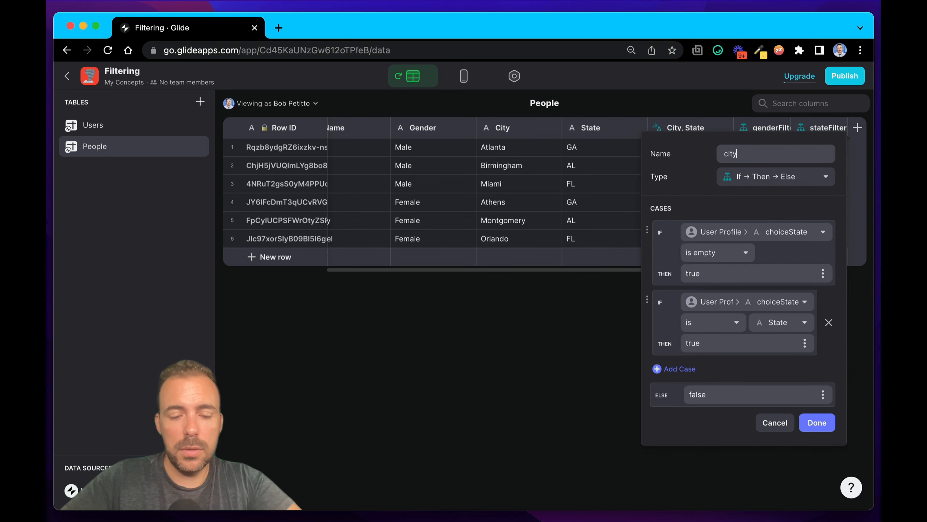
pyautogui.write('Filter')
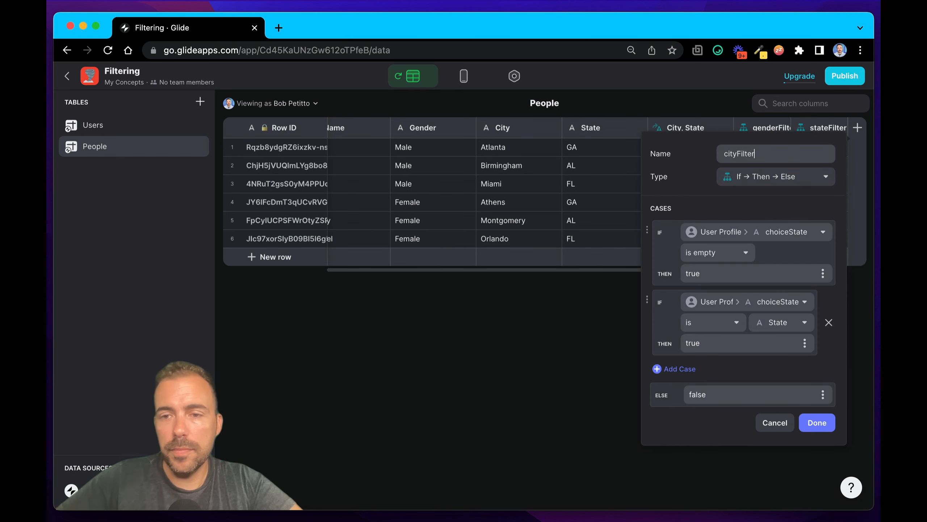
# Base both cityFilter cases on the user profile's choiceCity, compare the second case with the City column, and save the column.
pyautogui.click(757, 234)
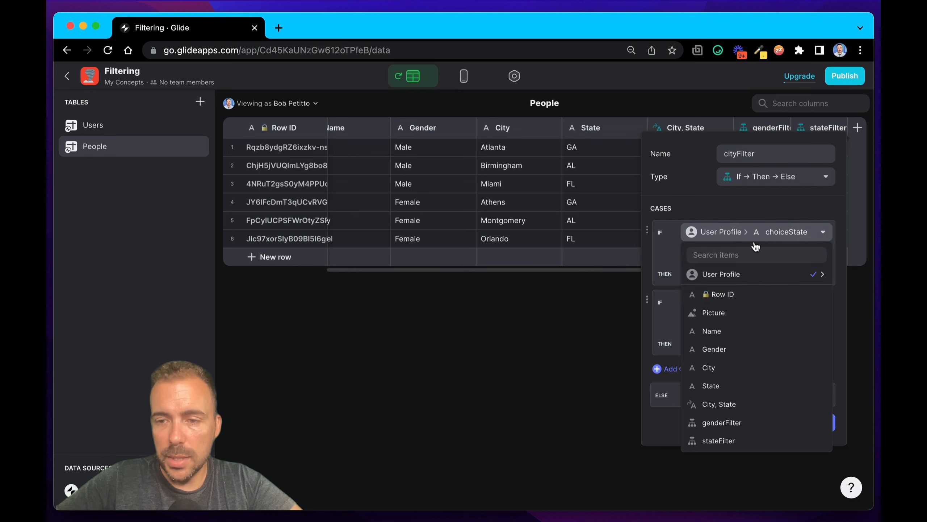
pyautogui.moveTo(752, 273)
pyautogui.click(576, 365)
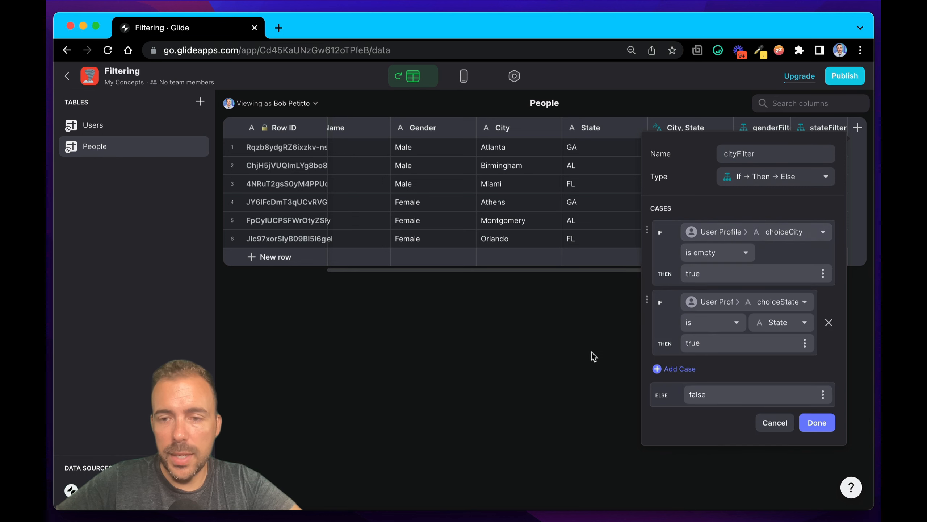
pyautogui.click(797, 304)
pyautogui.moveTo(742, 117)
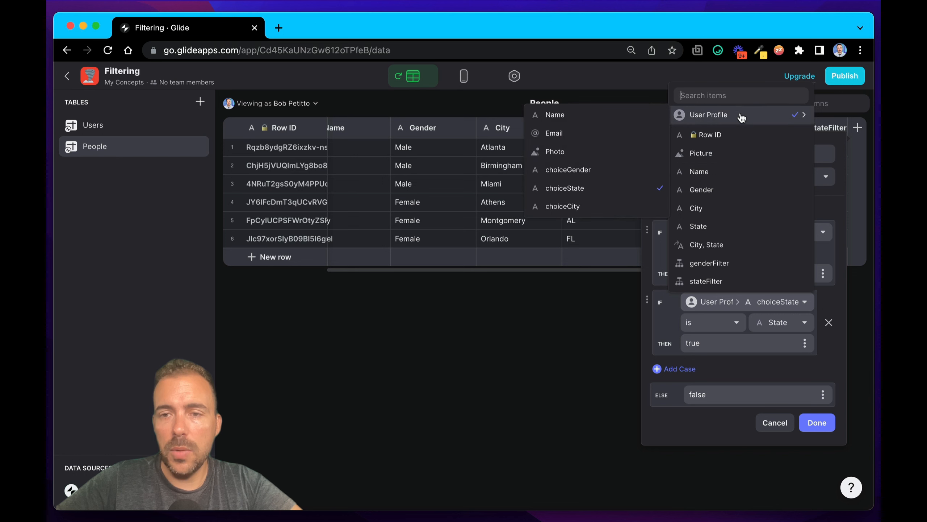
pyautogui.click(593, 207)
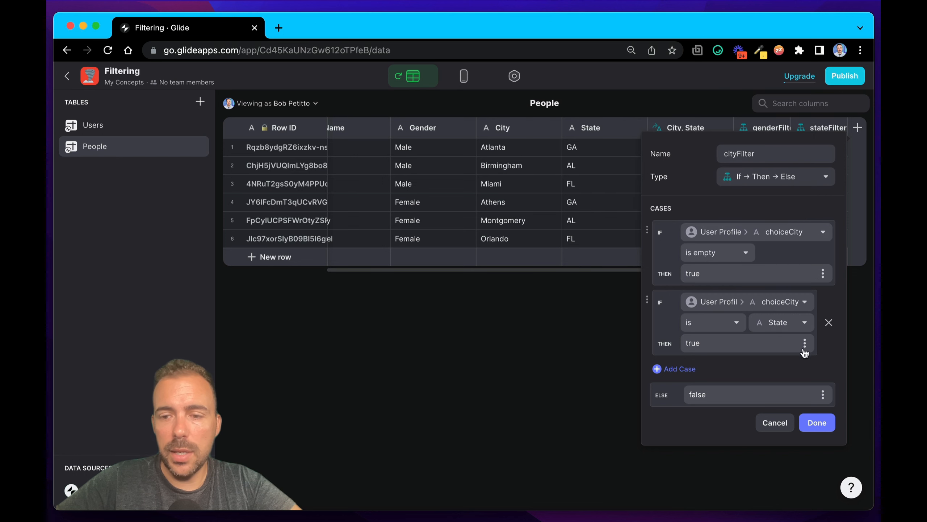
pyautogui.click(799, 322)
pyautogui.click(747, 228)
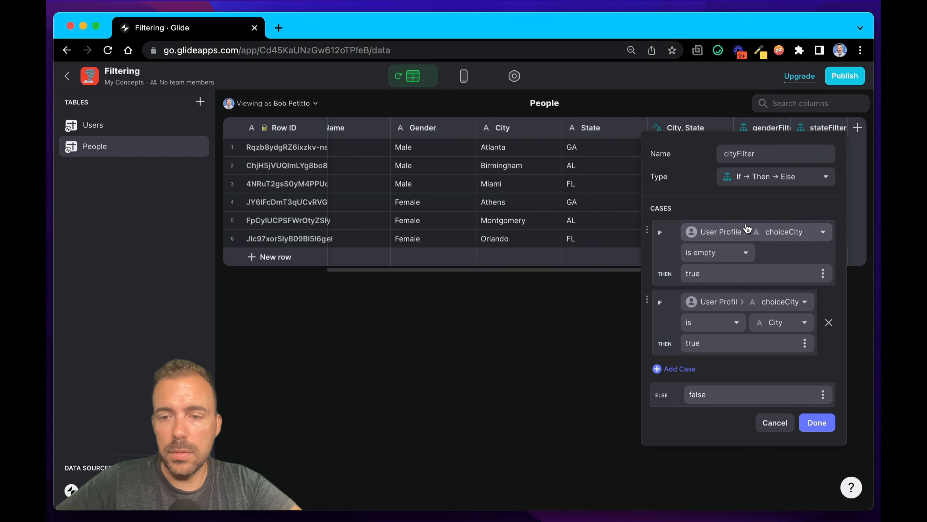
pyautogui.click(817, 423)
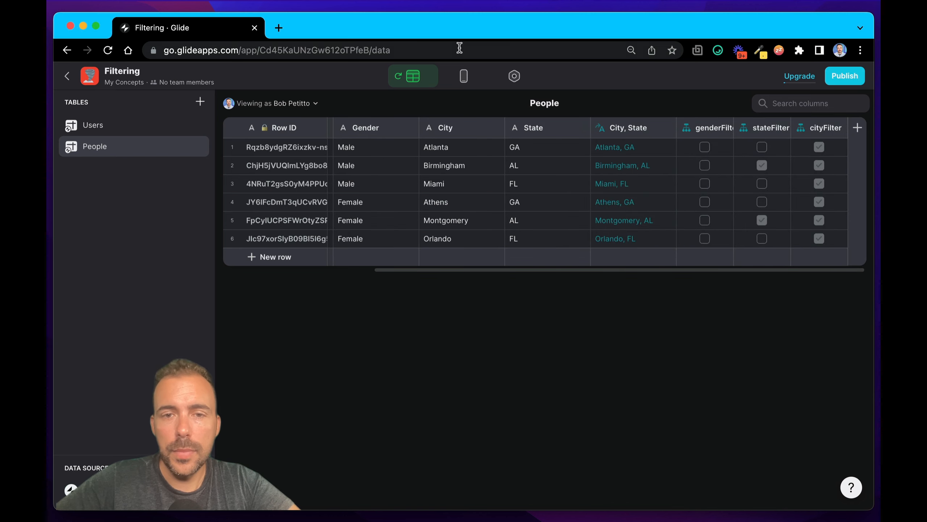
# Return to the app layout and deselect Female in the preview's Gender choice, keeping only Male selected.
pyautogui.click(462, 79)
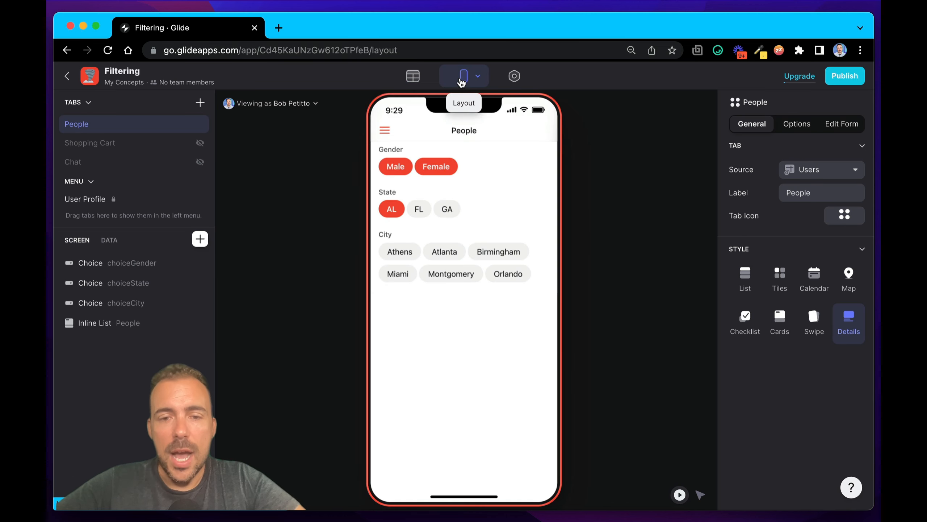
pyautogui.click(435, 175)
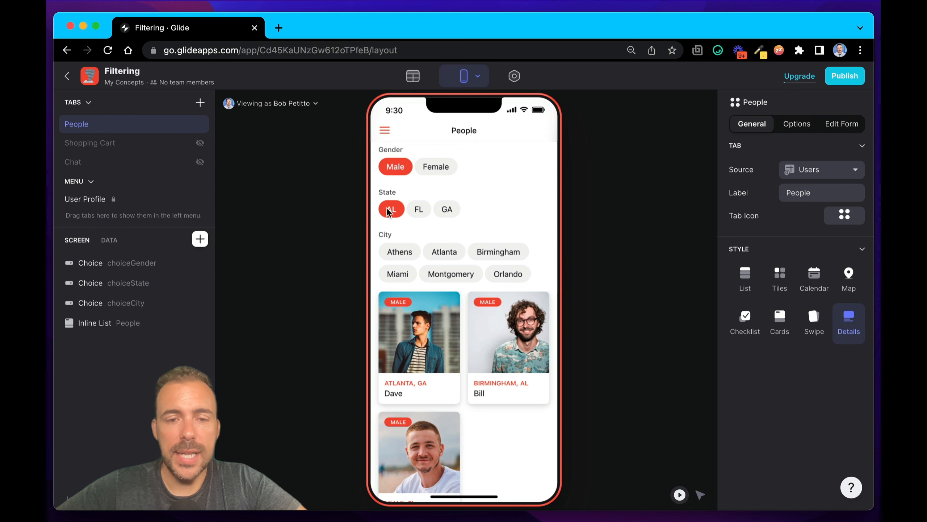
# Add two more data filters to the People inline list and set the first of them to stateFilter is checked.
pyautogui.click(131, 323)
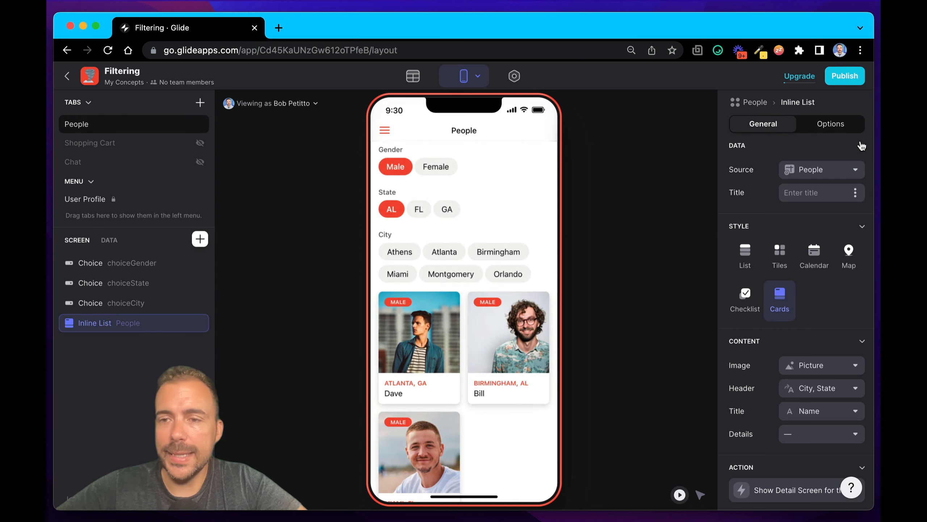
pyautogui.click(829, 124)
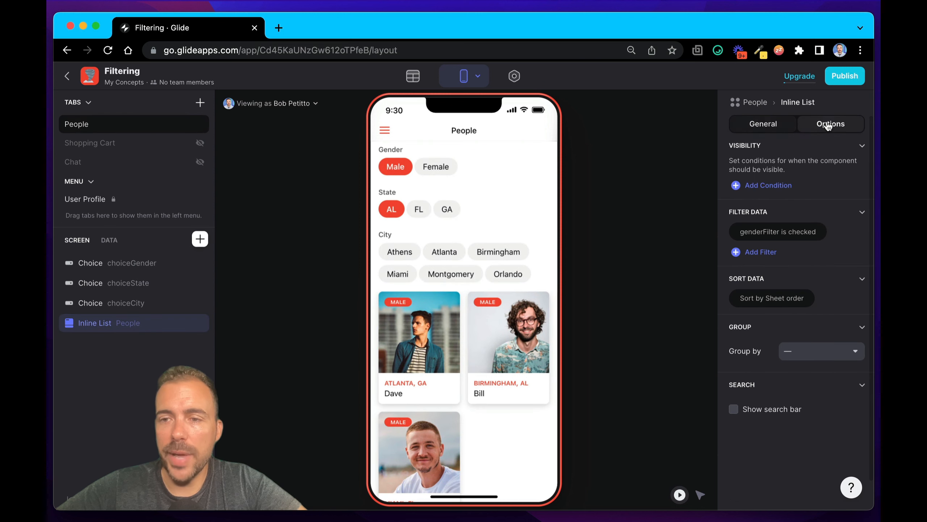
pyautogui.click(768, 255)
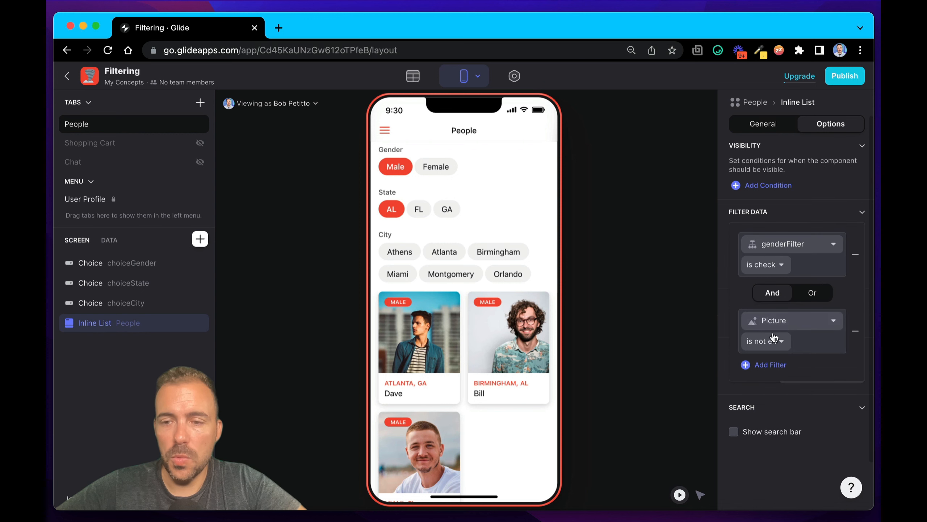
pyautogui.click(768, 364)
pyautogui.click(781, 321)
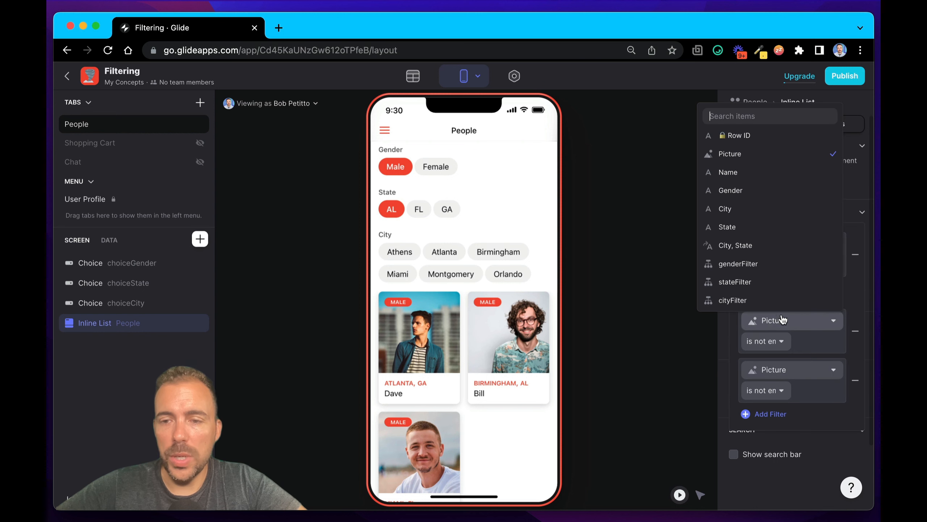
pyautogui.click(772, 285)
pyautogui.click(774, 345)
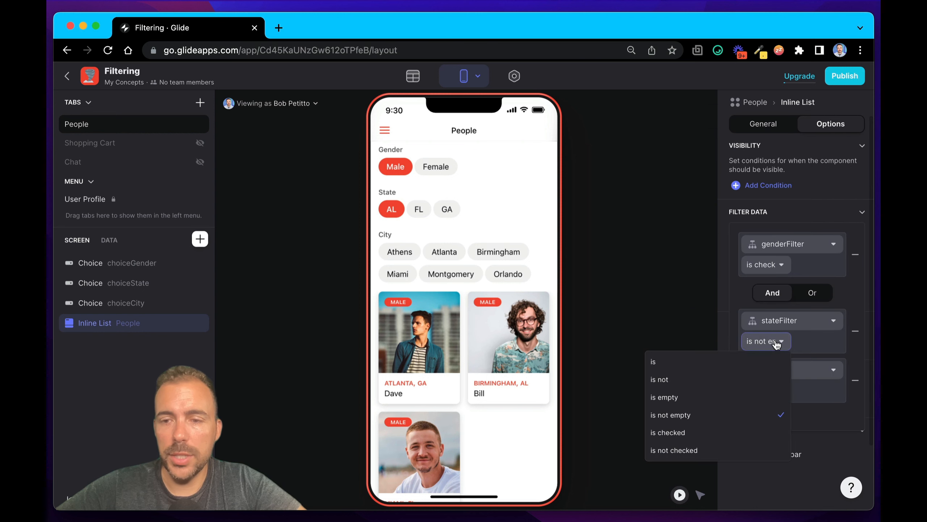
pyautogui.click(736, 424)
# Set the People inline list's third data filter to cityFilter is checked and close the filter editor.
pyautogui.click(772, 376)
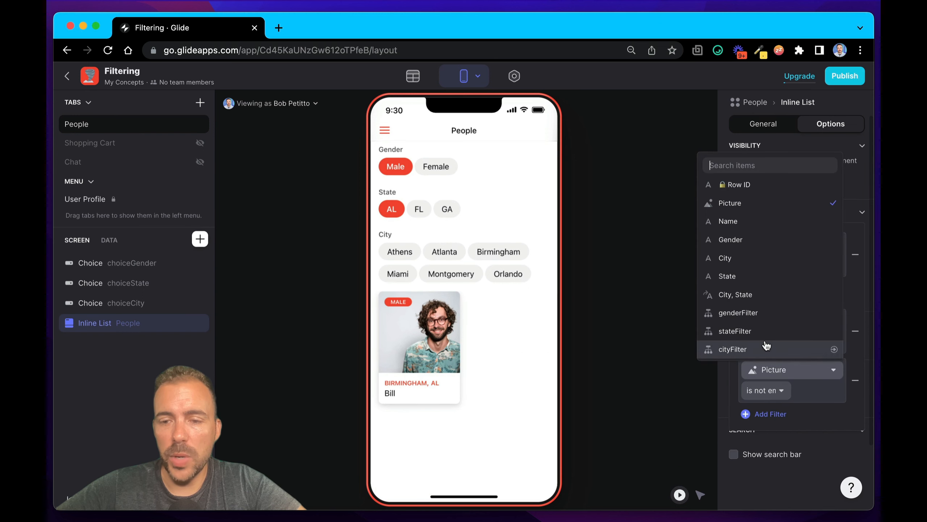
pyautogui.click(763, 351)
pyautogui.click(766, 390)
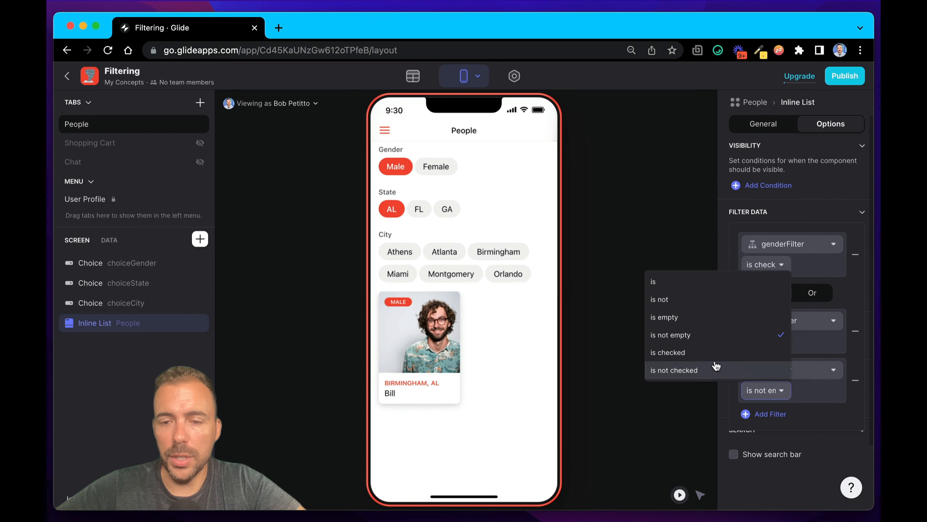
pyautogui.click(668, 352)
pyautogui.click(520, 424)
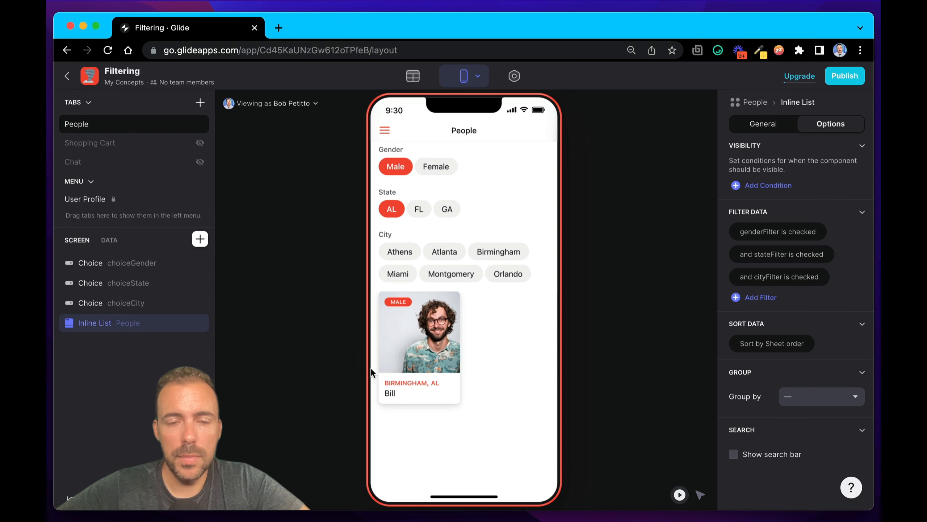
# Test the state filter by switching the preview's State choice from AL to FL.
pyautogui.click(391, 211)
pyautogui.click(419, 212)
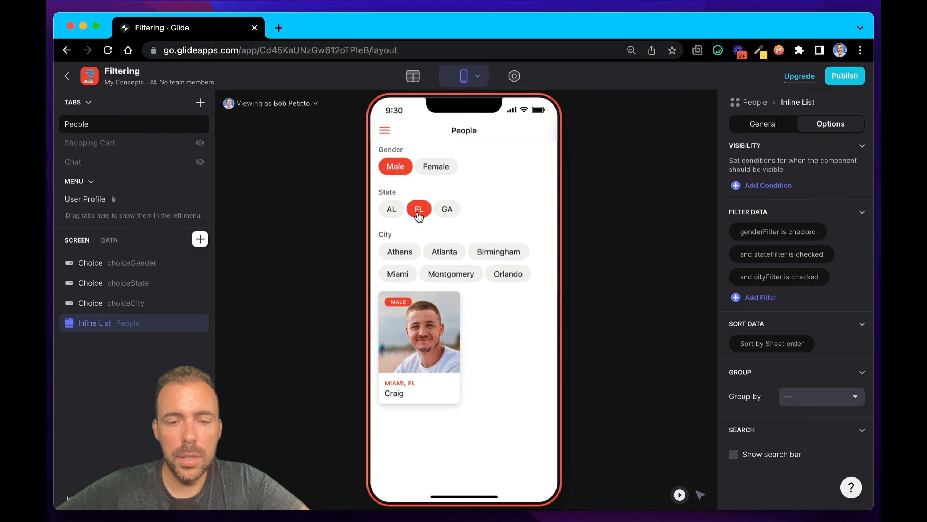
# Test the filters by switching the preview's State choice from FL to GA, clearing Male, and trying FL and AL.
pyautogui.click(419, 212)
pyautogui.click(447, 211)
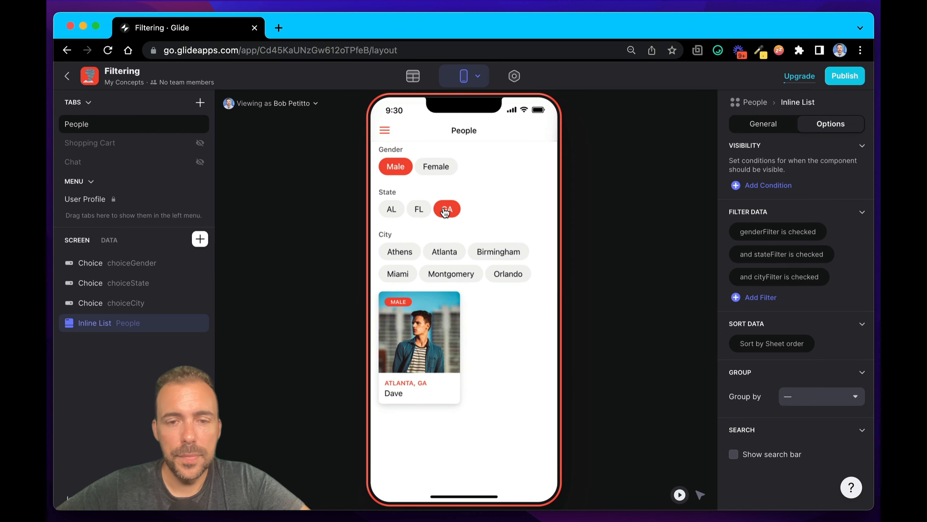
pyautogui.click(394, 168)
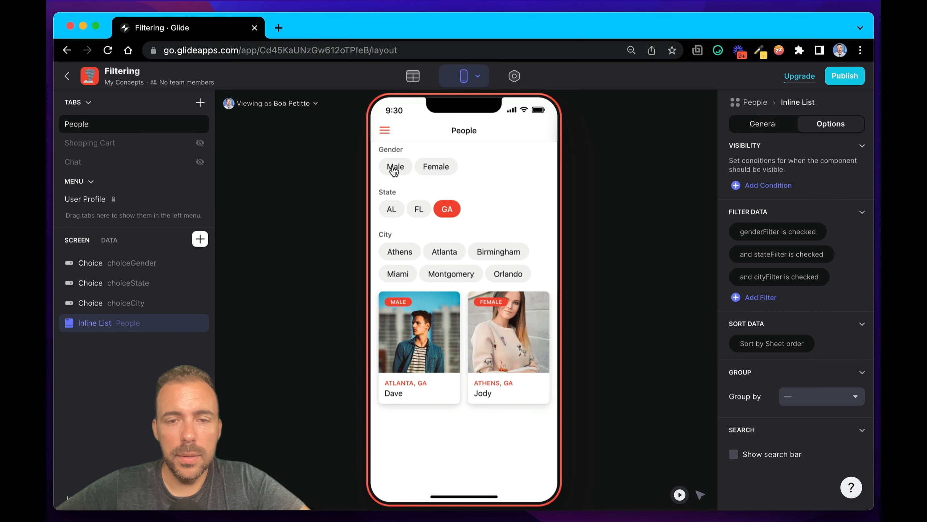
pyautogui.click(458, 218)
pyautogui.click(421, 210)
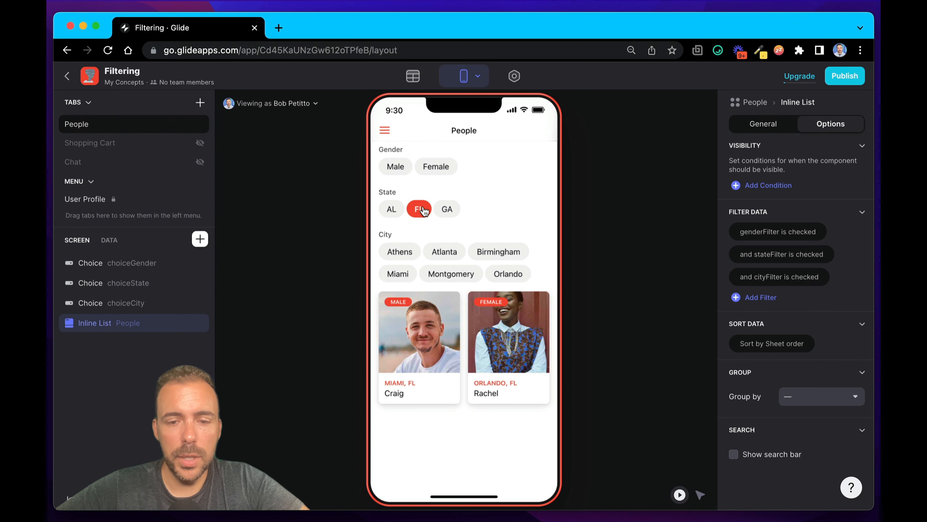
pyautogui.click(421, 209)
pyautogui.click(395, 210)
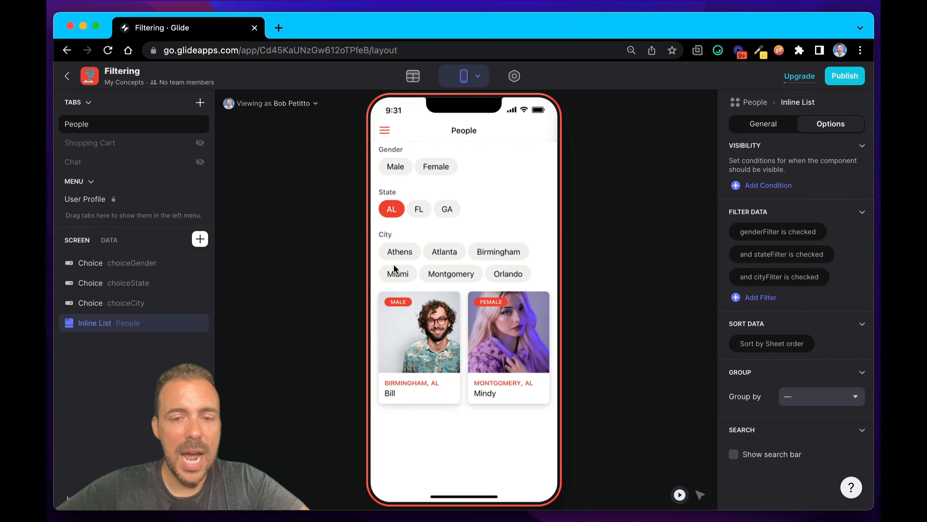
# Add a data filter to the City choice component so that State is the screen's choiceState value.
pyautogui.click(407, 264)
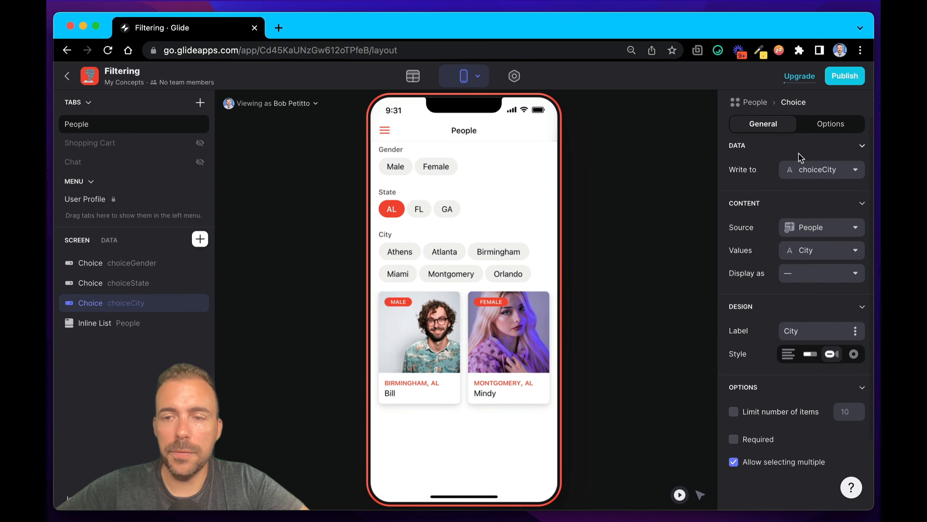
pyautogui.click(824, 125)
pyautogui.click(752, 251)
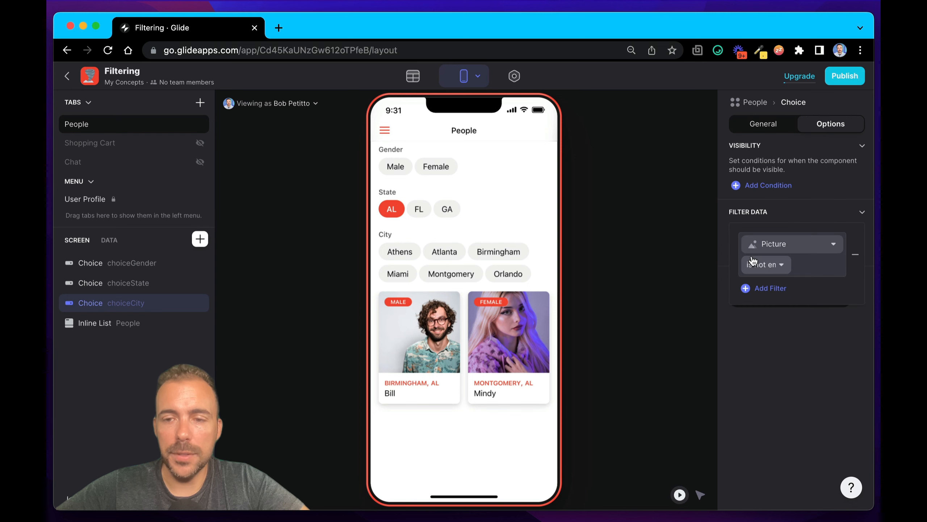
pyautogui.click(780, 245)
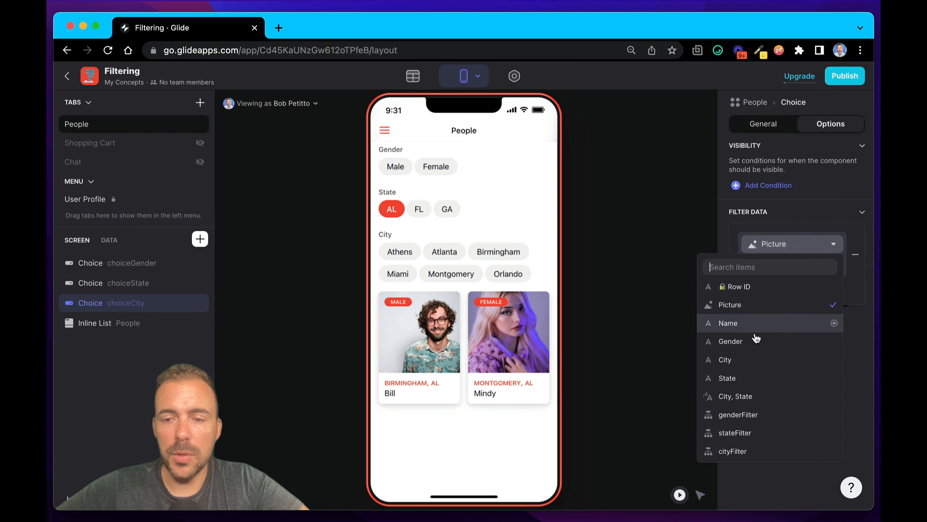
pyautogui.click(742, 379)
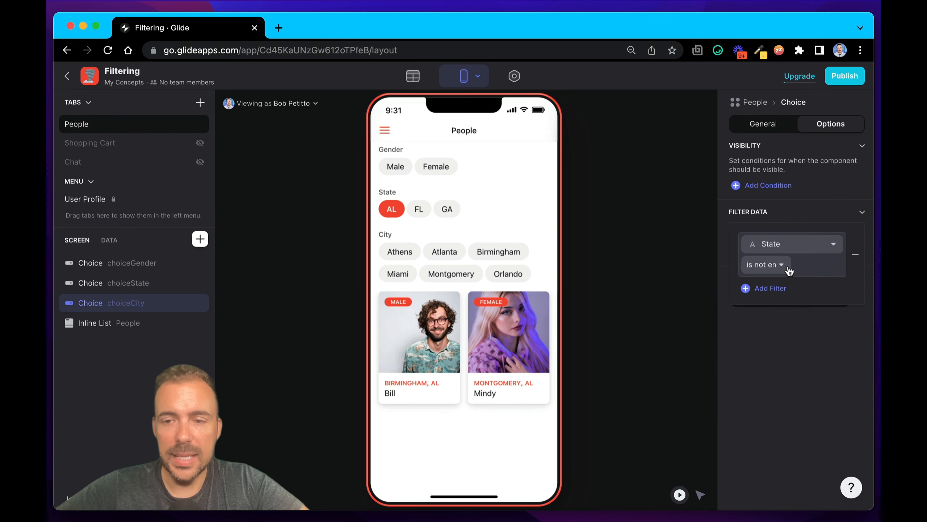
pyautogui.click(785, 269)
pyautogui.click(752, 287)
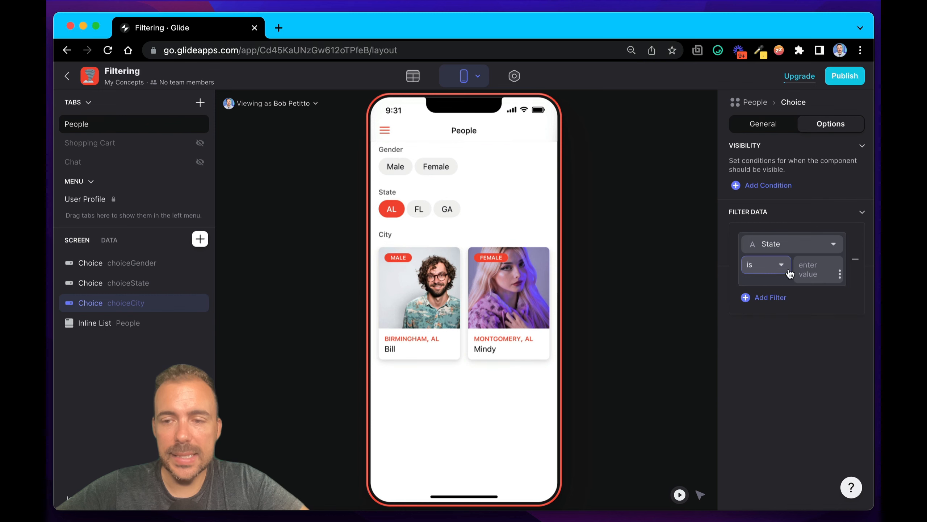
pyautogui.click(840, 273)
pyautogui.moveTo(775, 357)
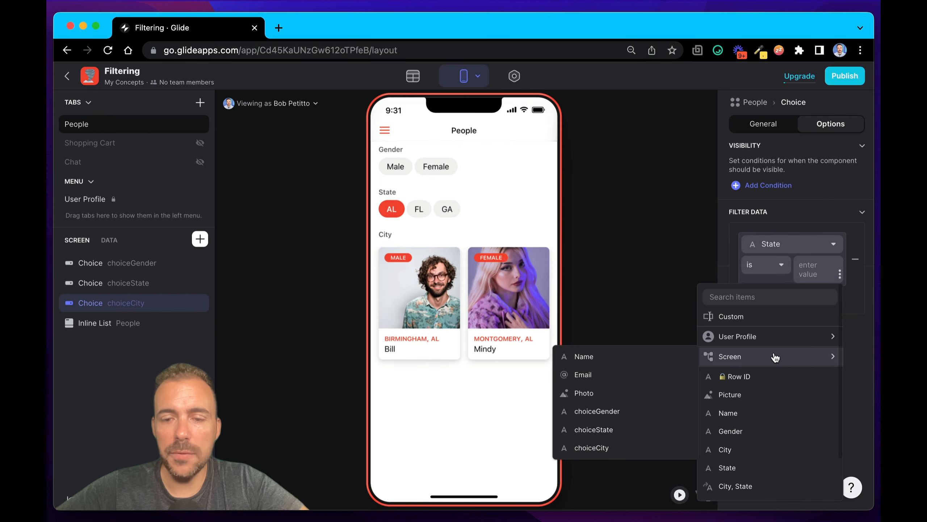
pyautogui.click(630, 432)
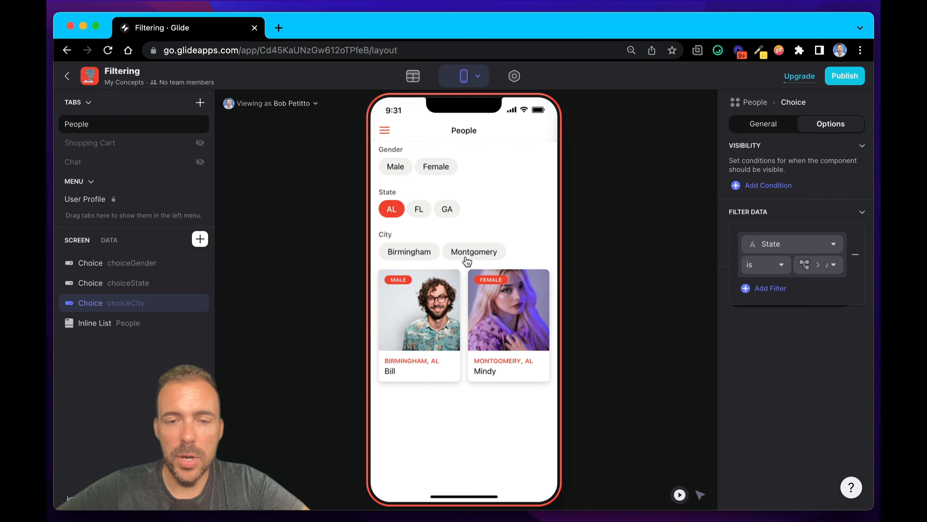
# Test the City options by clearing AL in the preview, trying FL and GA in turn, and clearing the State choice.
pyautogui.click(392, 212)
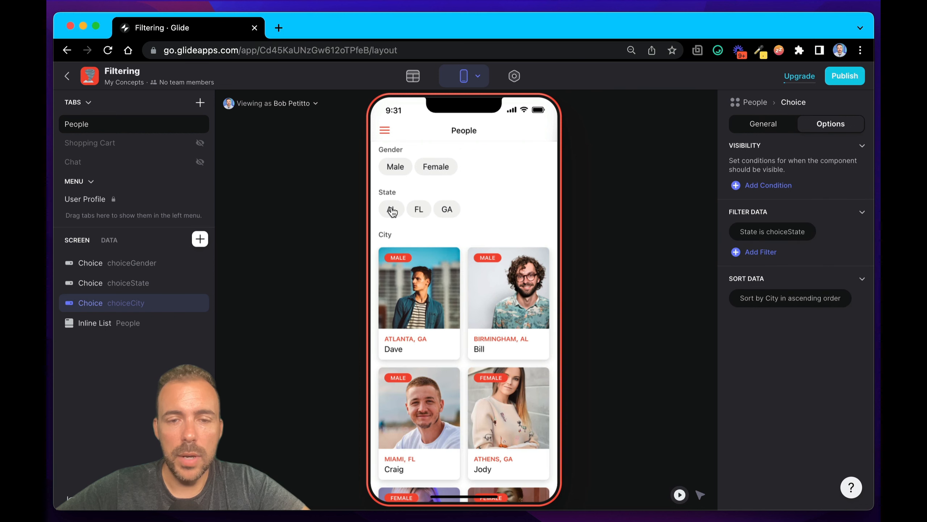
pyautogui.click(424, 213)
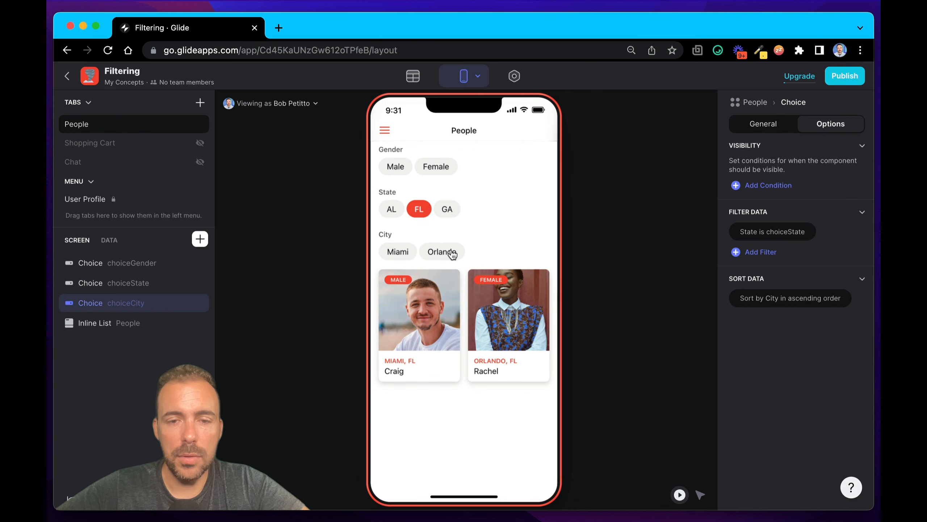
pyautogui.click(421, 214)
pyautogui.click(447, 214)
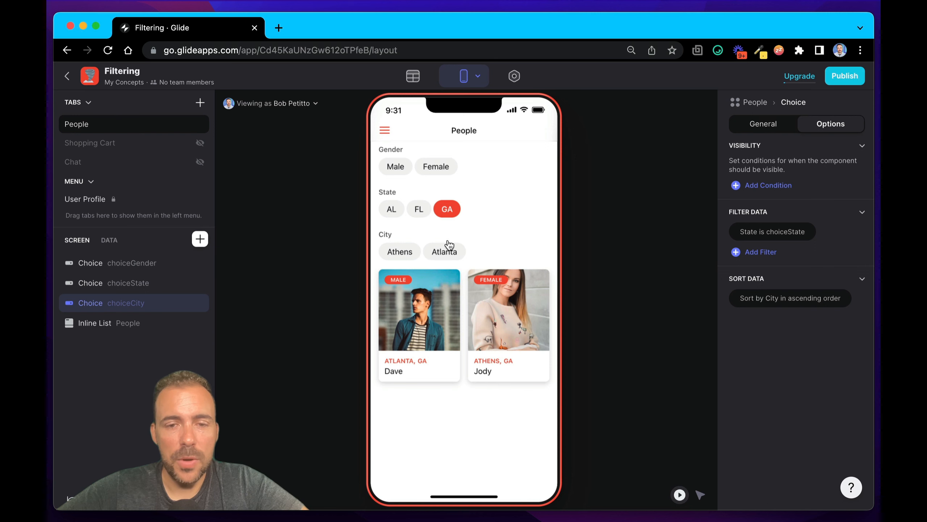
pyautogui.click(450, 211)
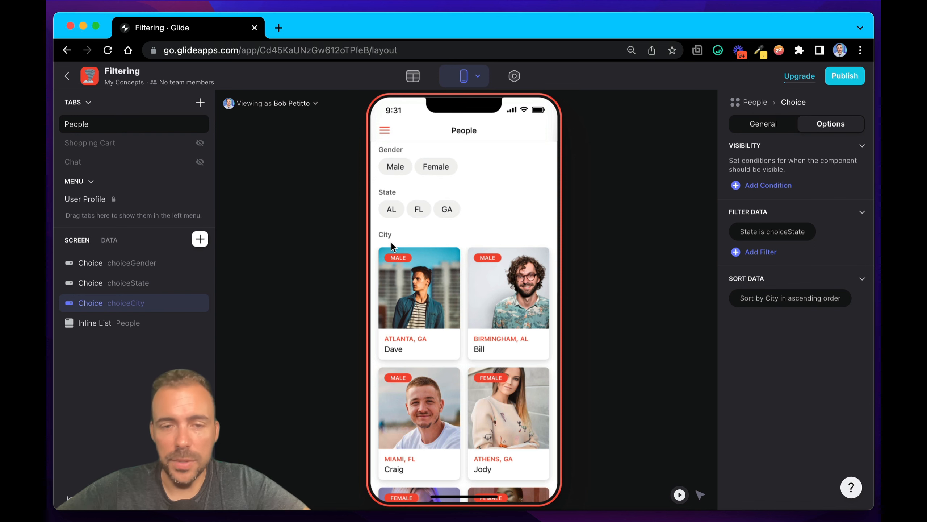
# Select AL in the preview, filter the list by Birmingham and Montgomery in turn, and clear the city selection.
pyautogui.click(392, 216)
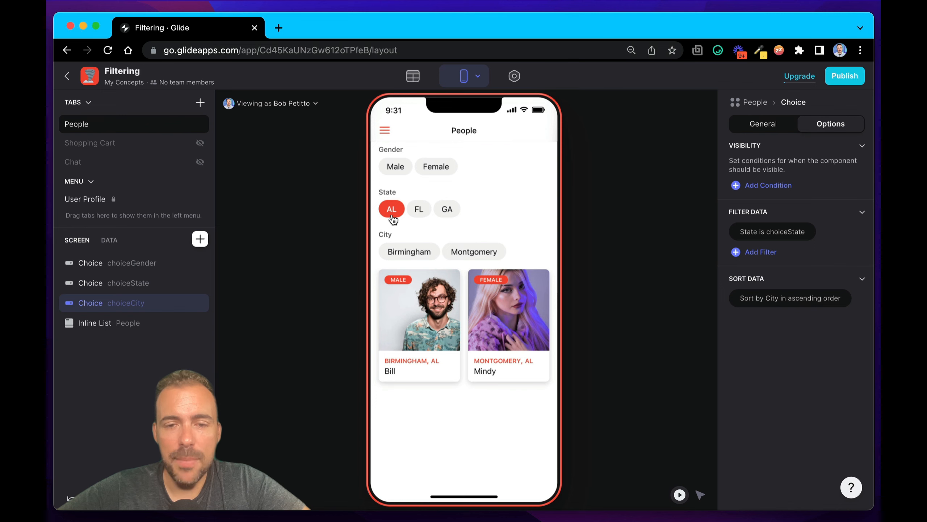
pyautogui.click(415, 252)
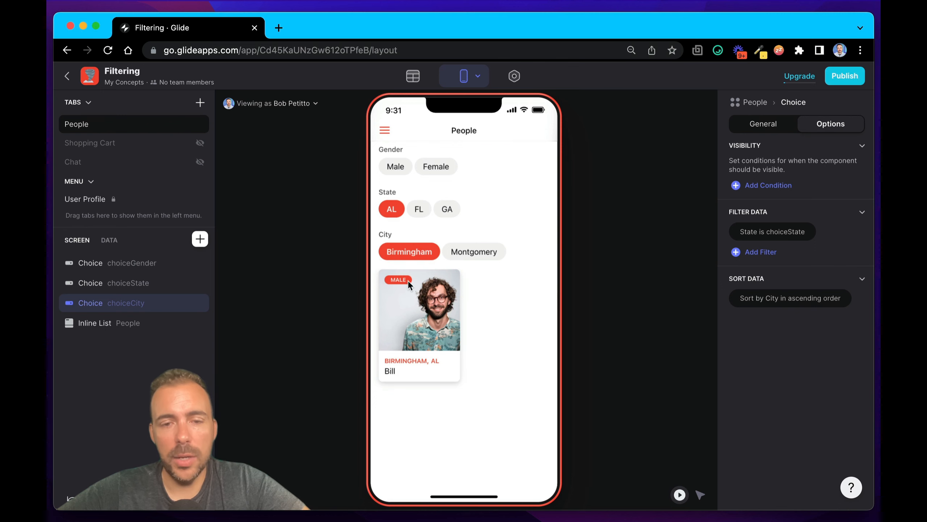
pyautogui.click(483, 252)
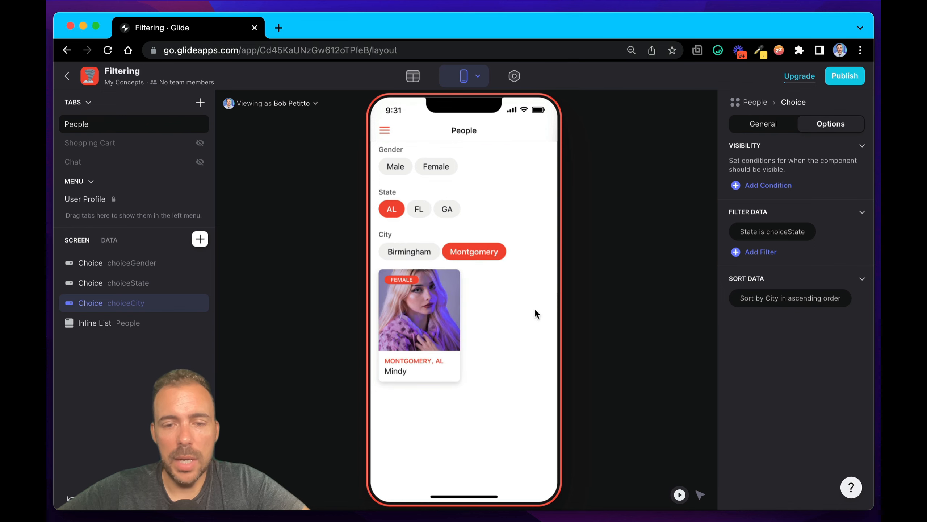
pyautogui.click(475, 252)
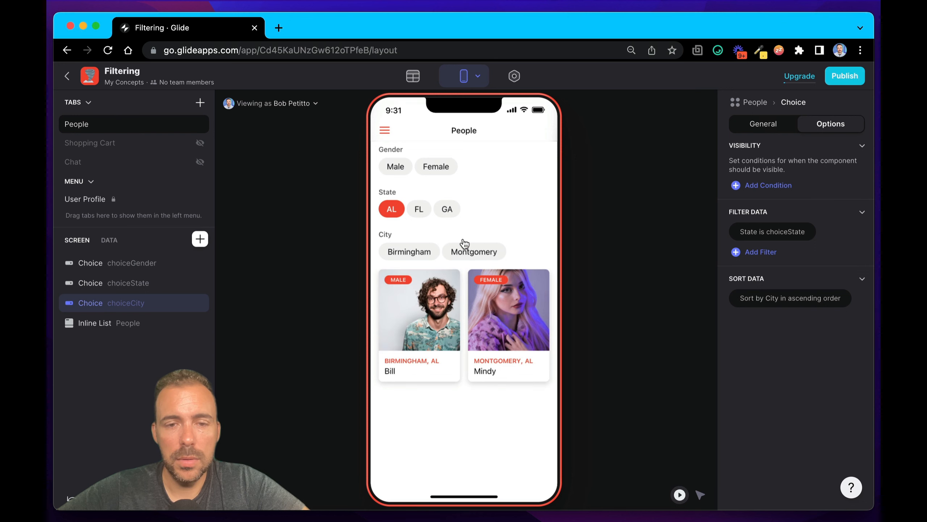
# Switch the preview's State choice to FL and test the Miami and Orlando city filters, leaving Orlando selected.
pyautogui.click(419, 216)
pyautogui.click(392, 209)
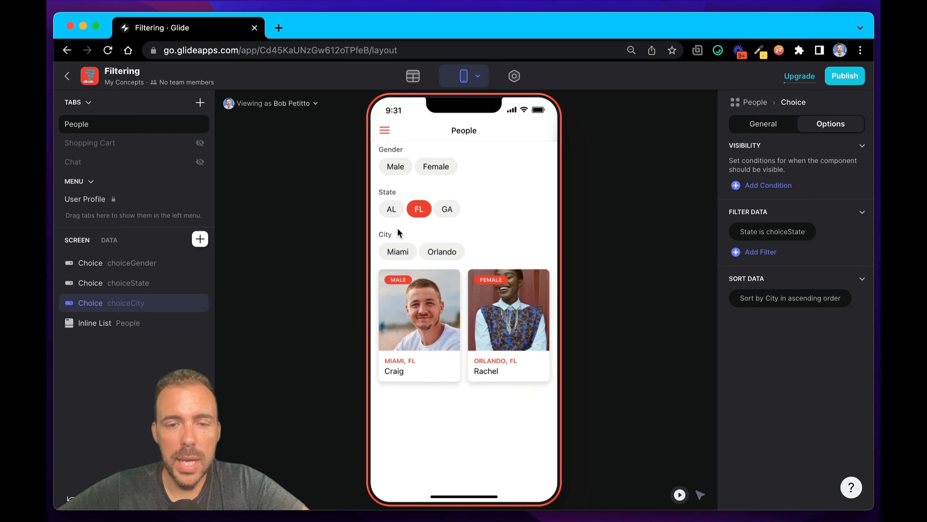
pyautogui.click(398, 252)
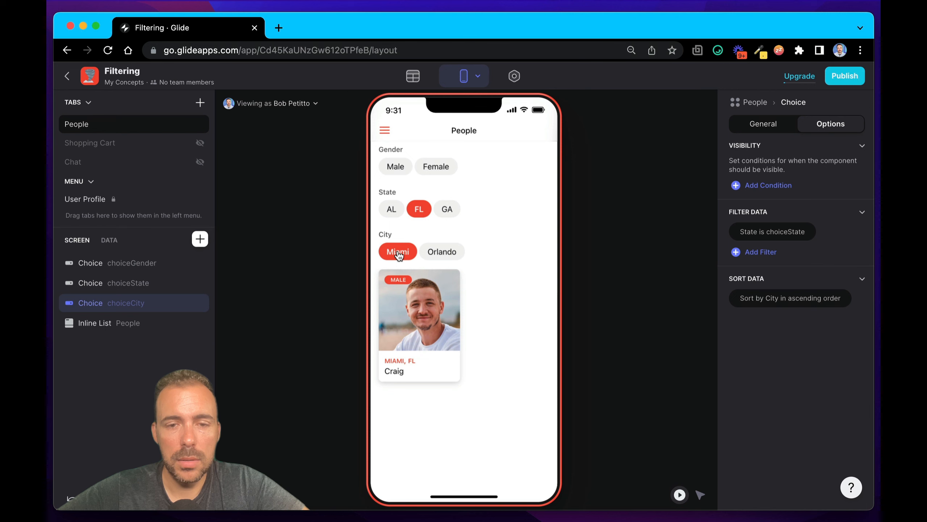
pyautogui.click(435, 253)
pyautogui.click(435, 253)
pyautogui.click(396, 252)
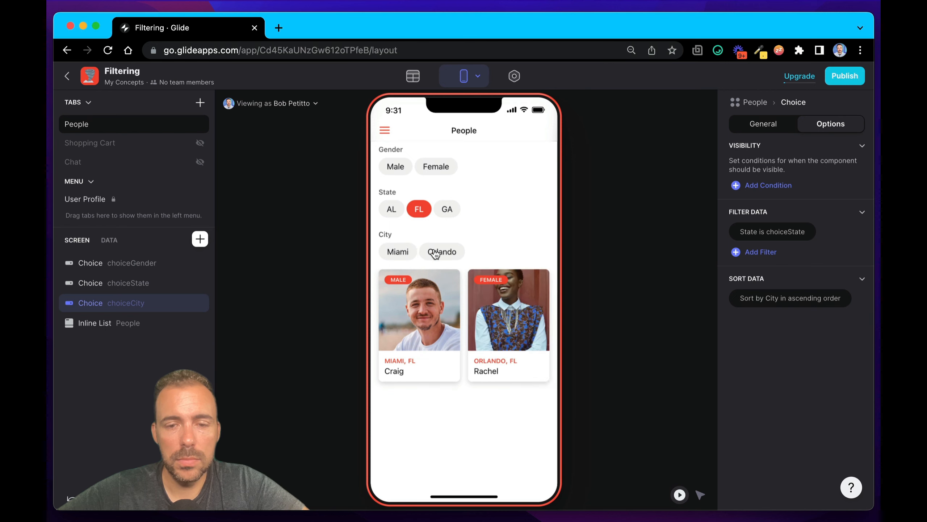
pyautogui.click(435, 253)
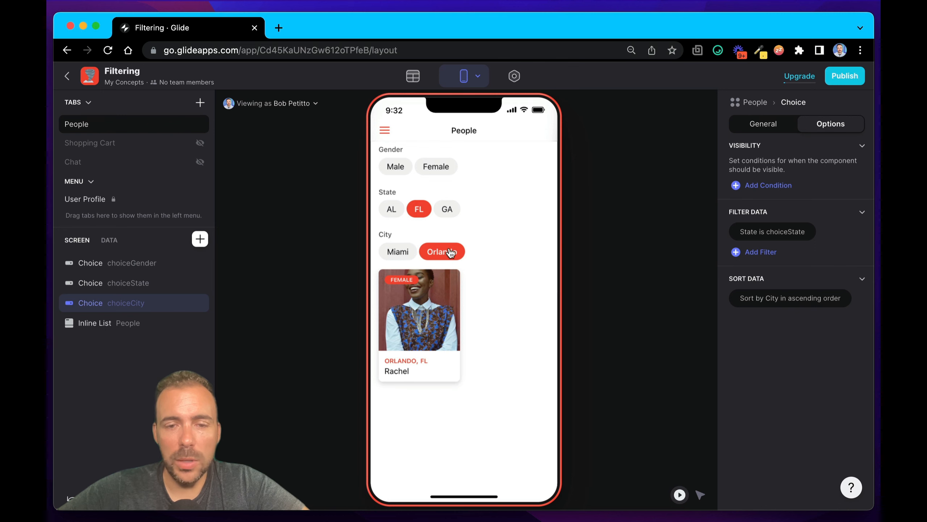
# Switch the State choice from FL to AL with Orlando still selected, and toggle Birmingham to reset the city selection.
pyautogui.click(392, 212)
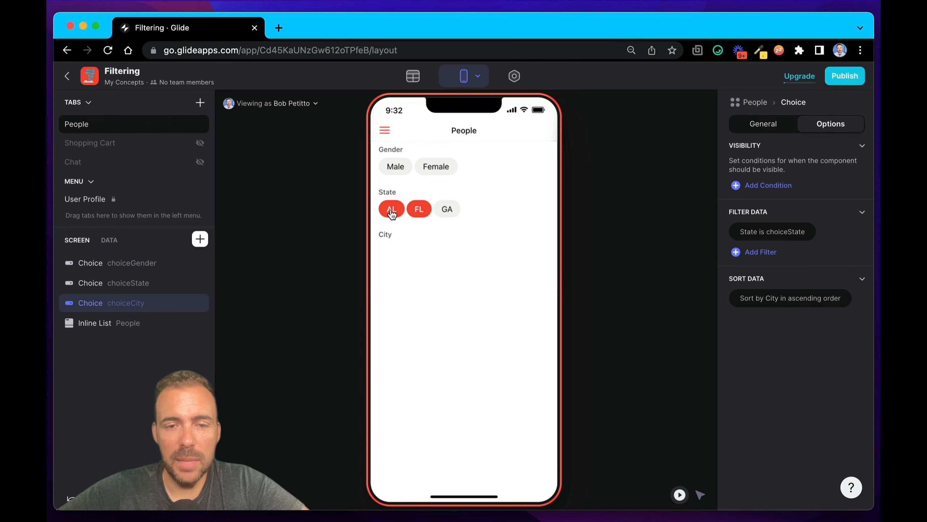
pyautogui.click(424, 214)
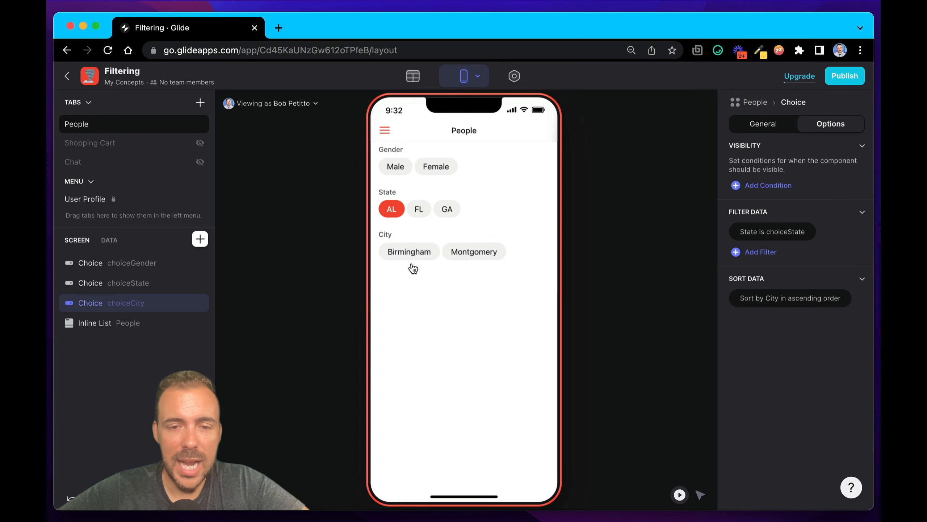
pyautogui.click(420, 255)
pyautogui.click(420, 257)
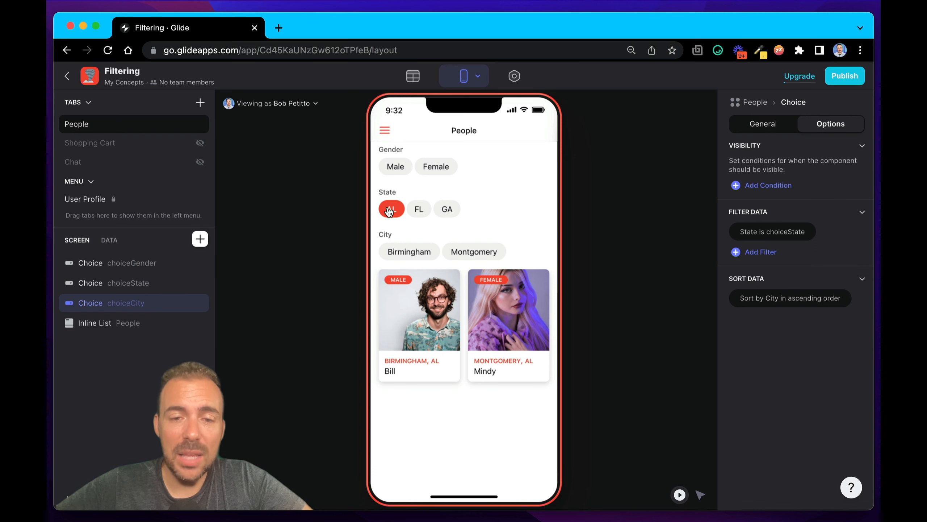
# Test selecting FL together with AL in the State choice, and clear both states.
pyautogui.click(419, 211)
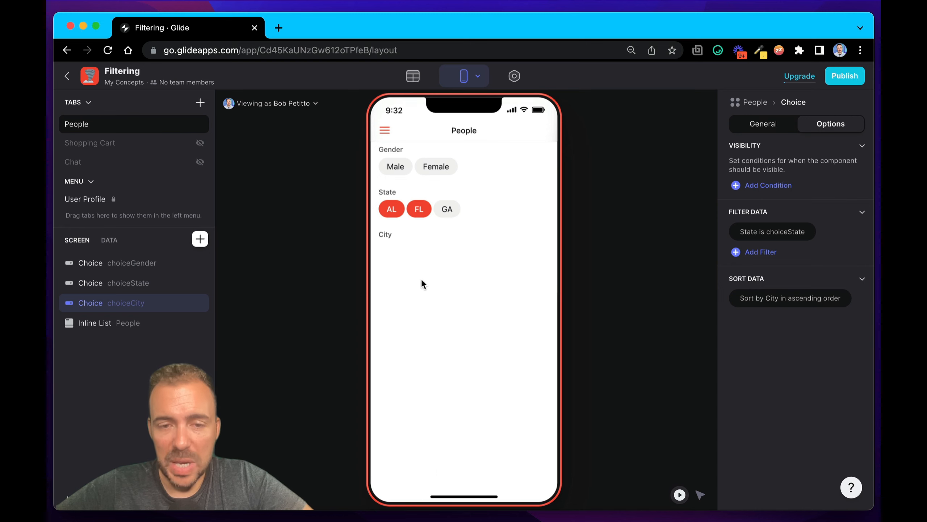
pyautogui.click(382, 217)
pyautogui.click(414, 211)
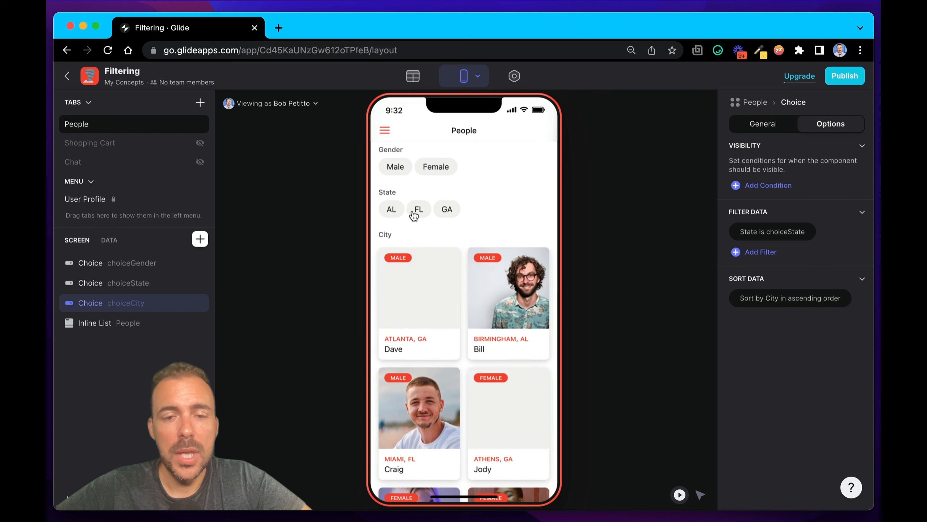
# Open the People table in the data editor and review the genderFilter column's if-then-else cases without changing them.
pyautogui.click(413, 77)
pyautogui.click(166, 151)
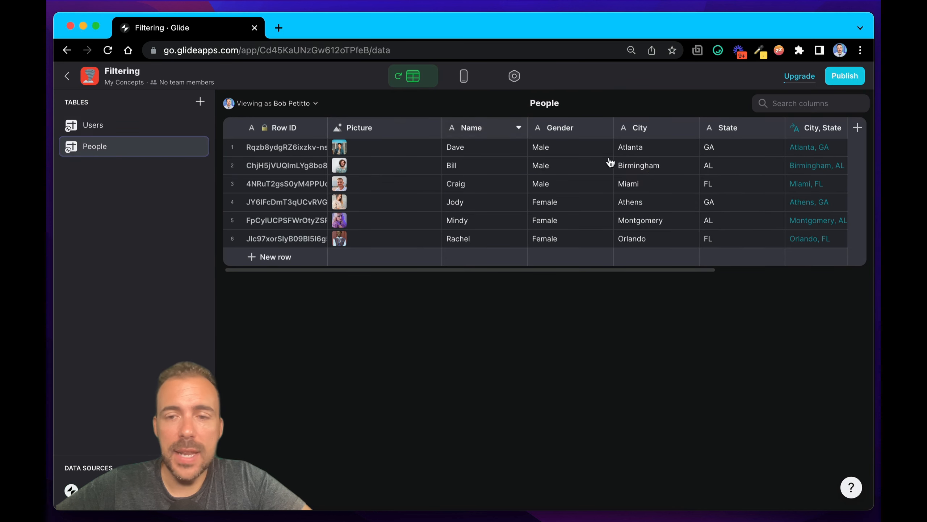
pyautogui.hscroll(5, 628, 167)
pyautogui.doubleClick(710, 127)
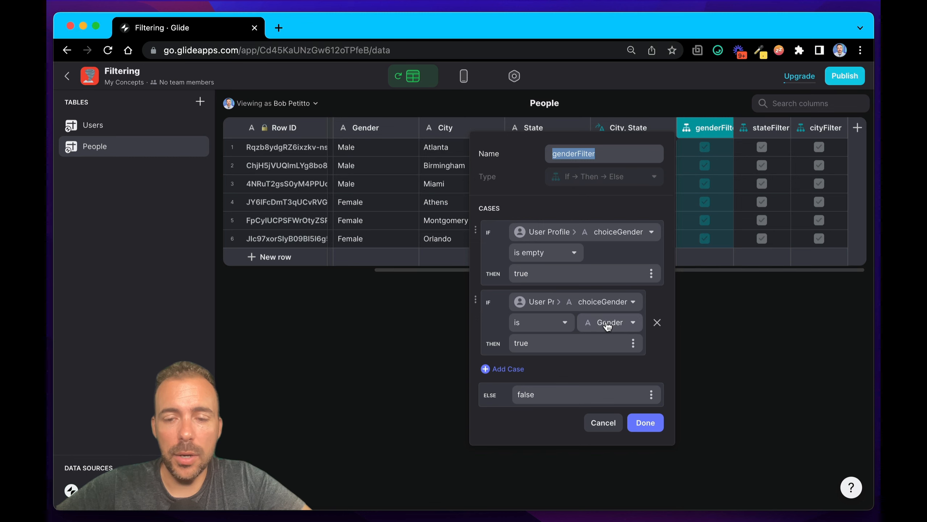
pyautogui.click(597, 422)
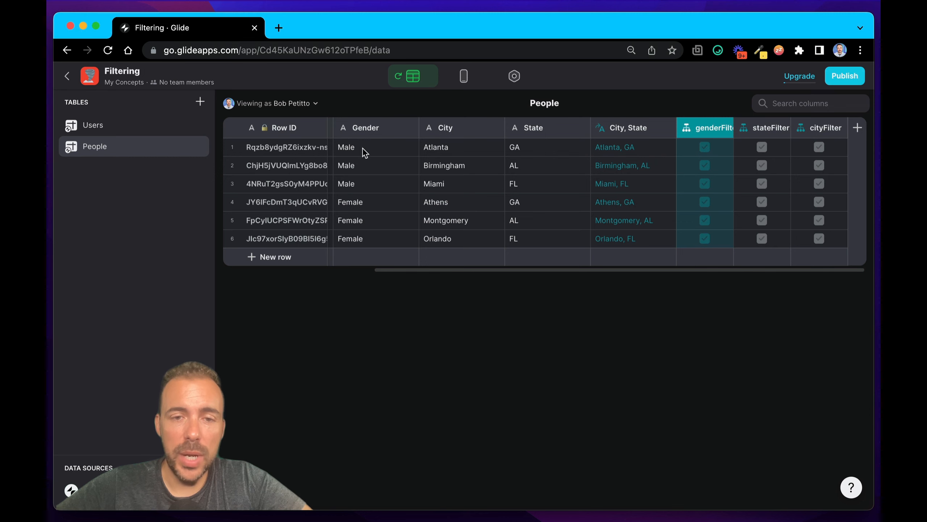
# Examine the Gender, City and State values in the People table and the choice columns in the Users table.
pyautogui.click(371, 154)
pyautogui.click(443, 147)
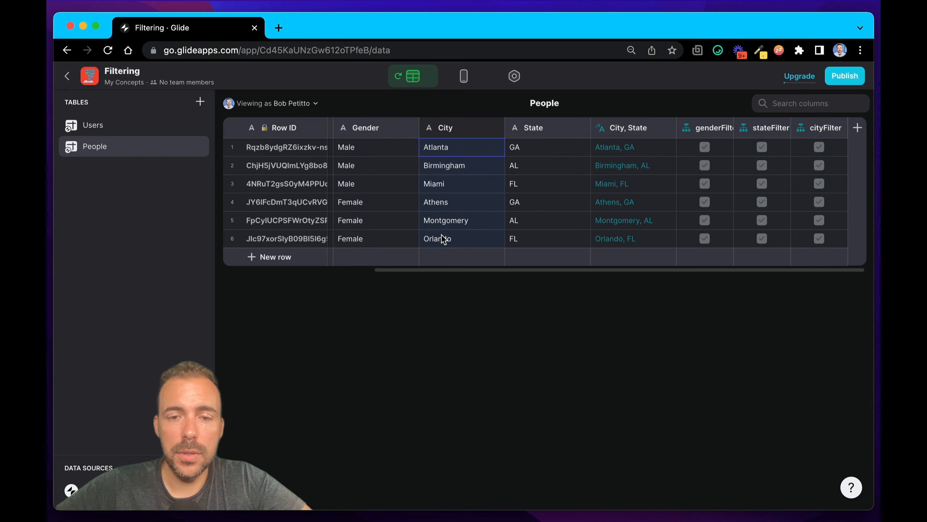
pyautogui.click(545, 145)
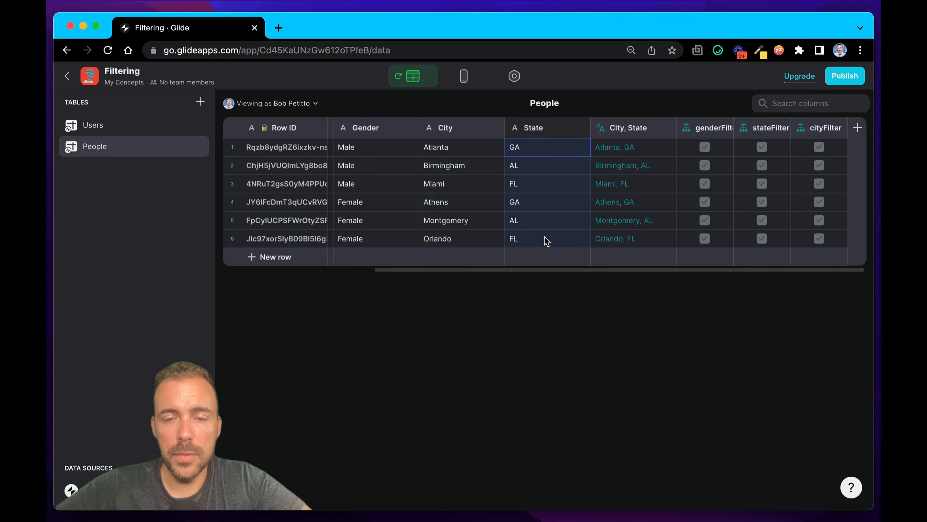
pyautogui.click(101, 125)
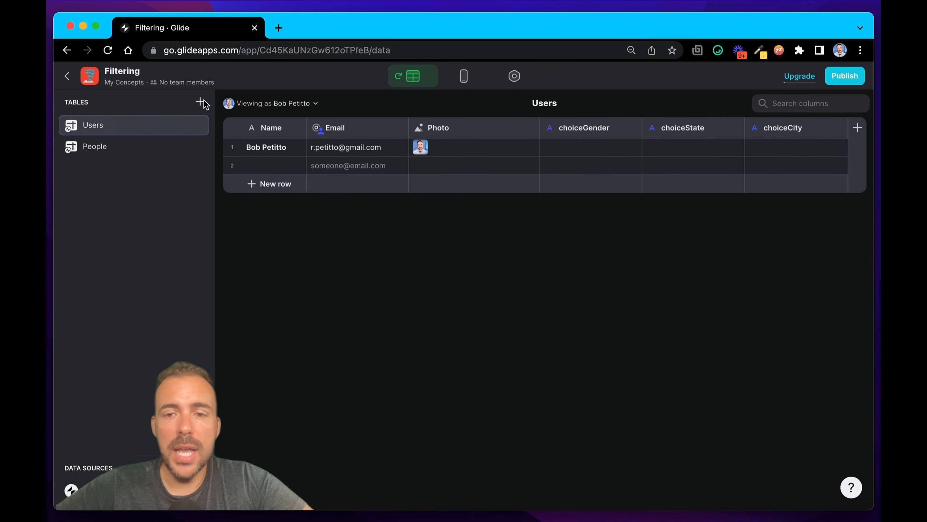
# Return to the app layout and select both AL and FL in the preview's State choice.
pyautogui.click(463, 76)
pyautogui.click(390, 210)
pyautogui.click(409, 216)
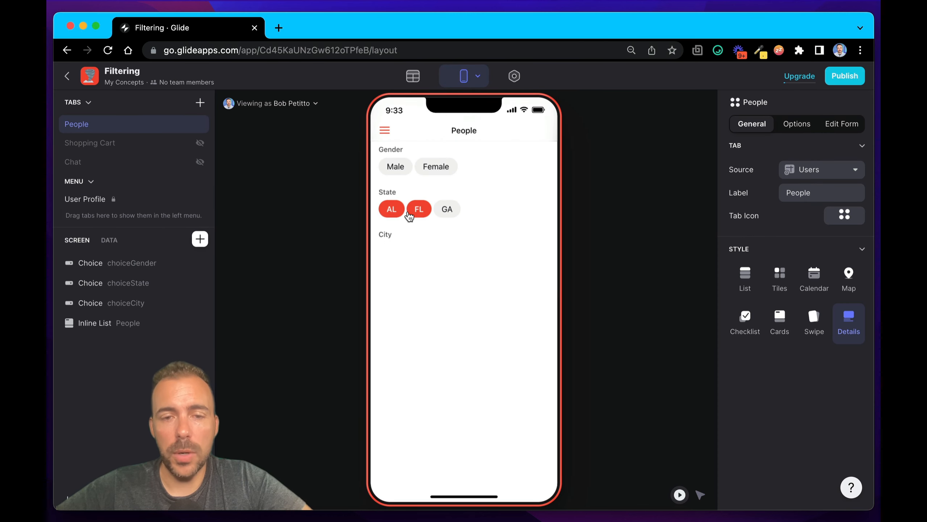
# Compare the choiceState value in the Users table with the People table's State column, and review the Users choice columns.
pyautogui.click(411, 78)
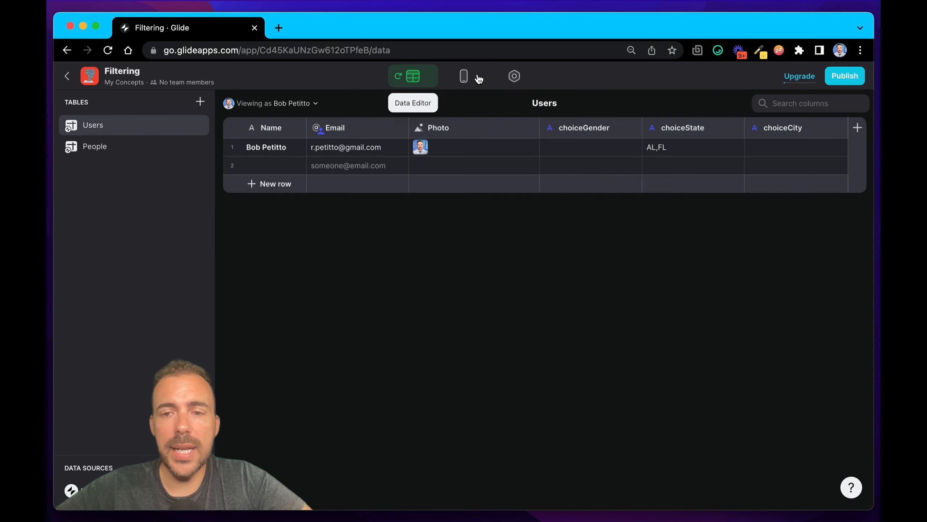
pyautogui.click(691, 152)
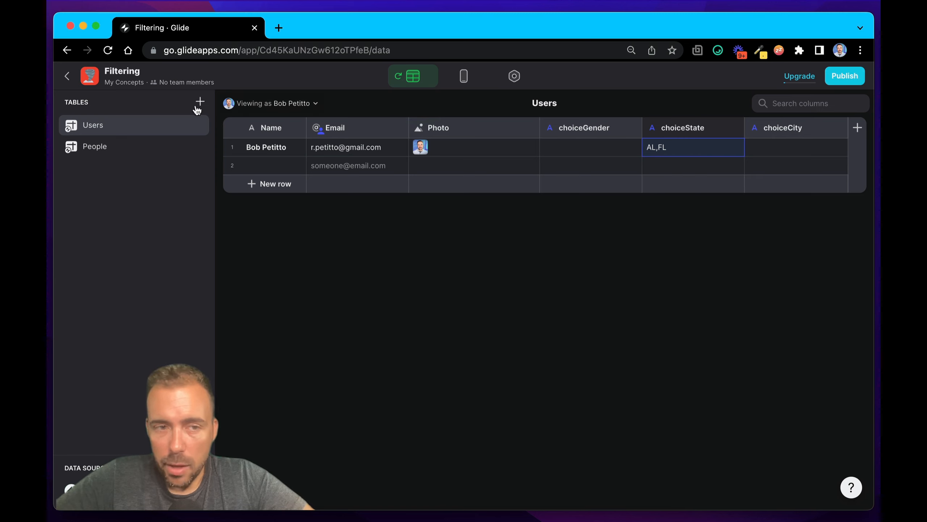
pyautogui.click(137, 149)
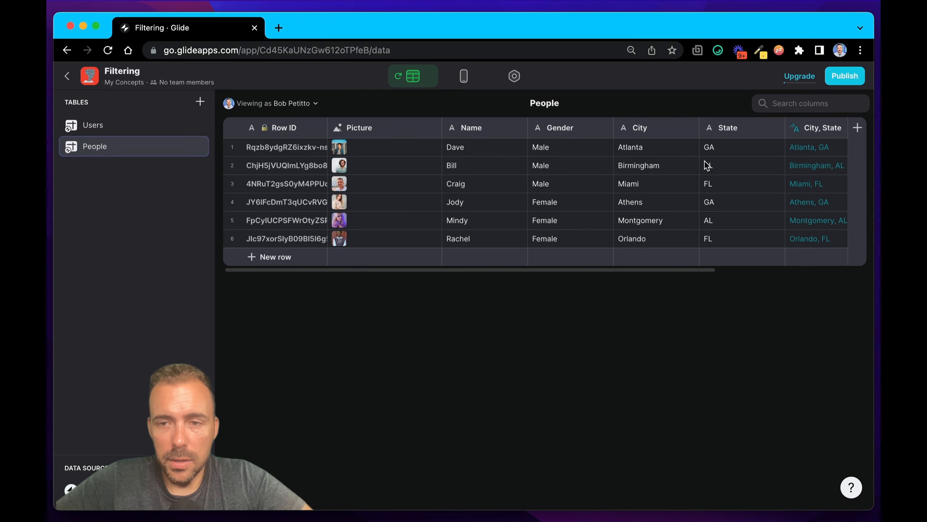
pyautogui.click(718, 148)
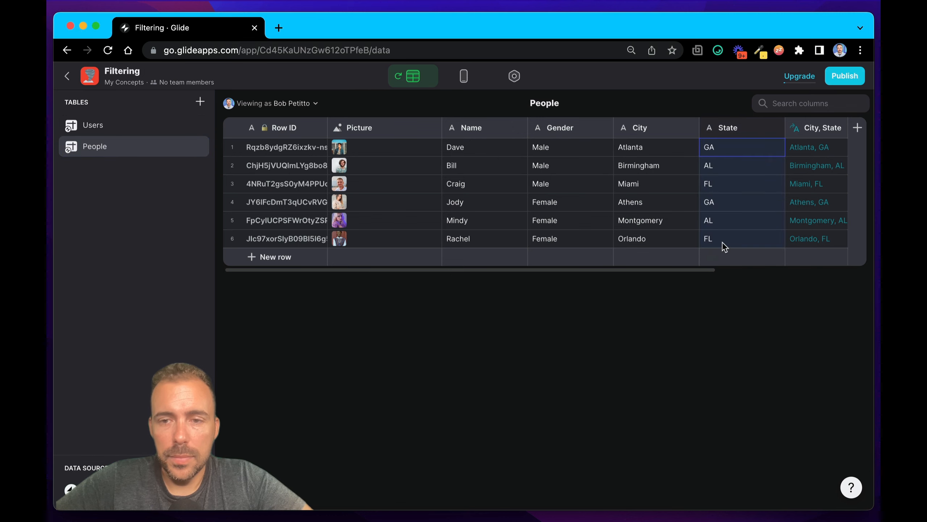
pyautogui.click(87, 126)
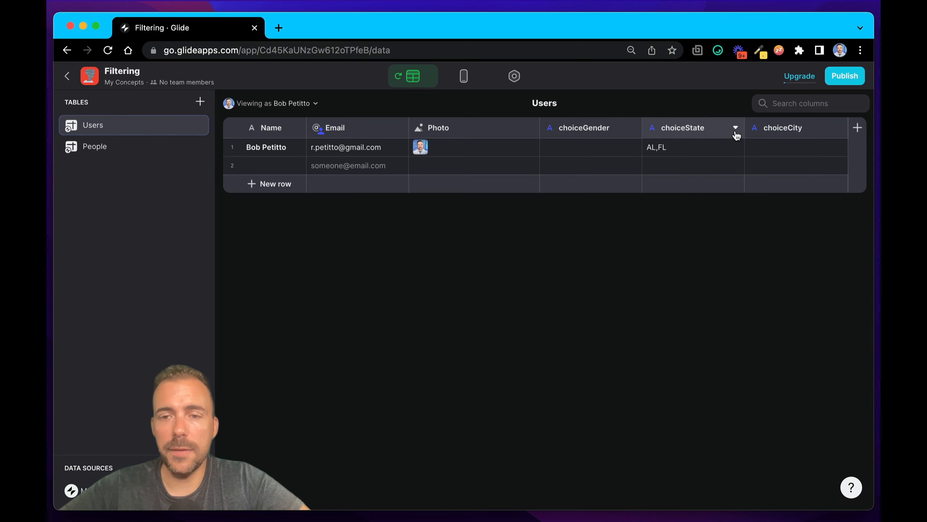
pyautogui.click(599, 132)
pyautogui.click(676, 128)
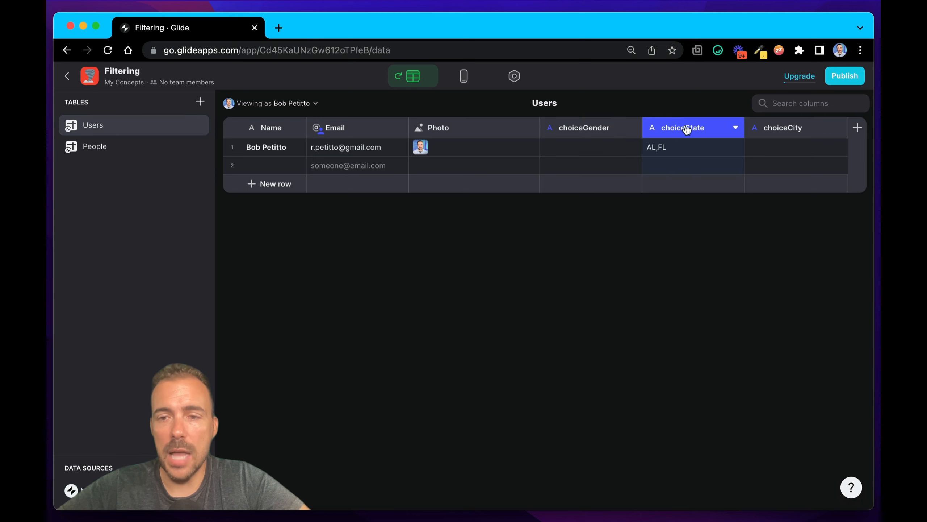
pyautogui.click(782, 135)
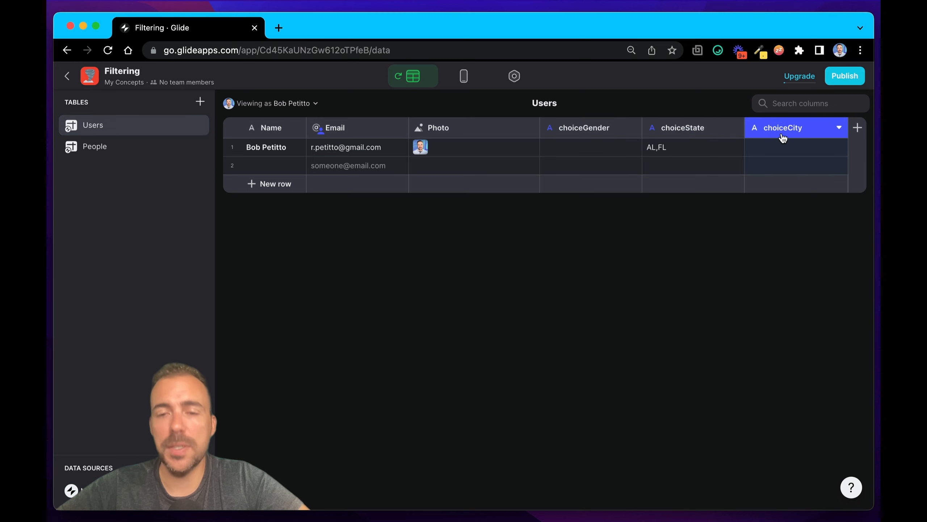
# Duplicate the choiceGender column in the Users table and name the copy choiceGenderSplit.
pyautogui.click(634, 128)
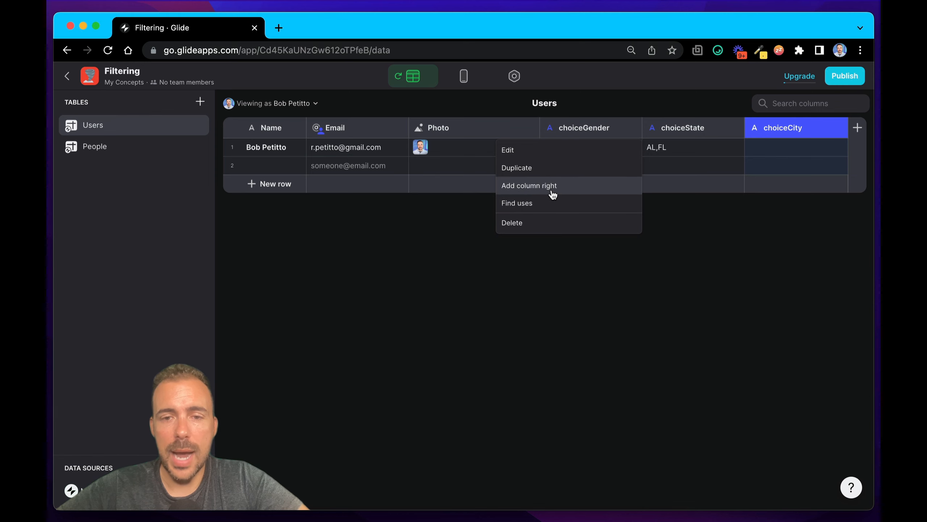
pyautogui.click(542, 169)
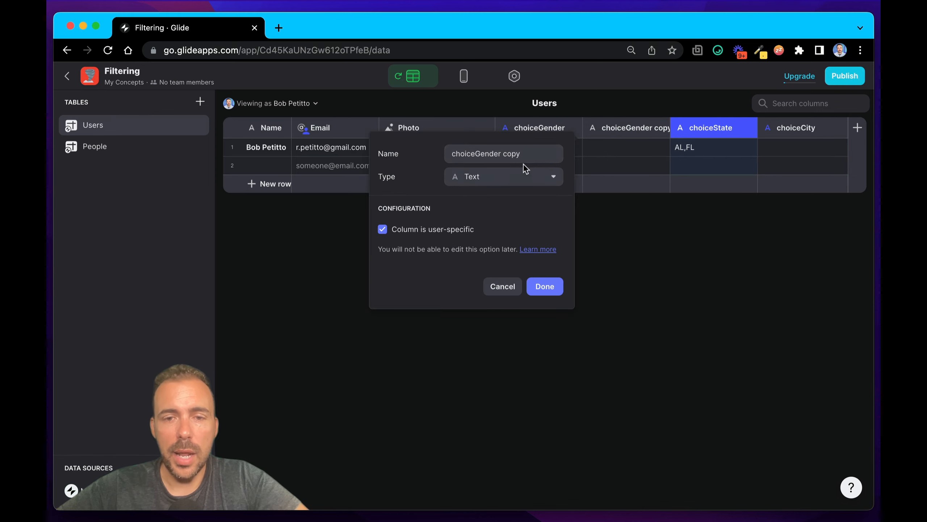
pyautogui.moveTo(453, 154); pyautogui.dragTo(513, 156)
pyautogui.click(513, 154)
pyautogui.press('BackSpace')
pyautogui.press('BackSpace')
pyautogui.press('BackSpace')
pyautogui.press('BackSpace')
pyautogui.press('BackSpace')
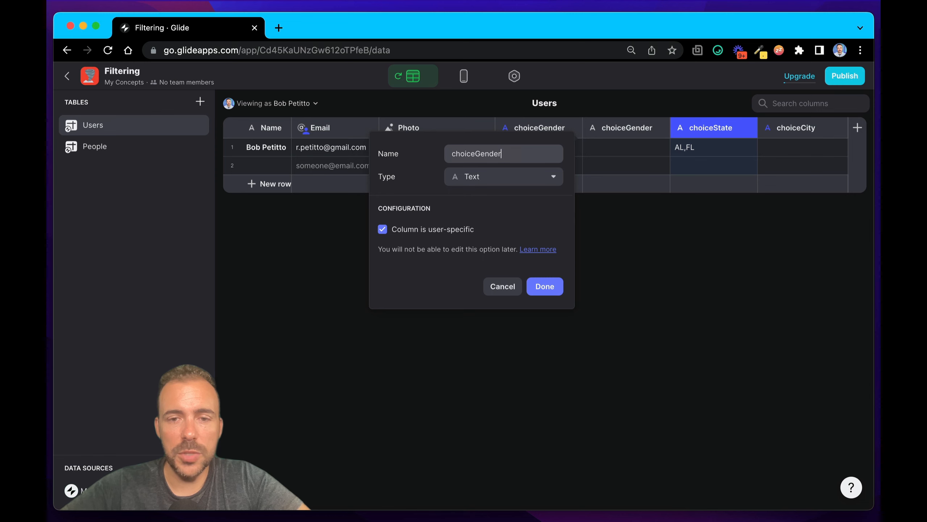
pyautogui.write('Split')
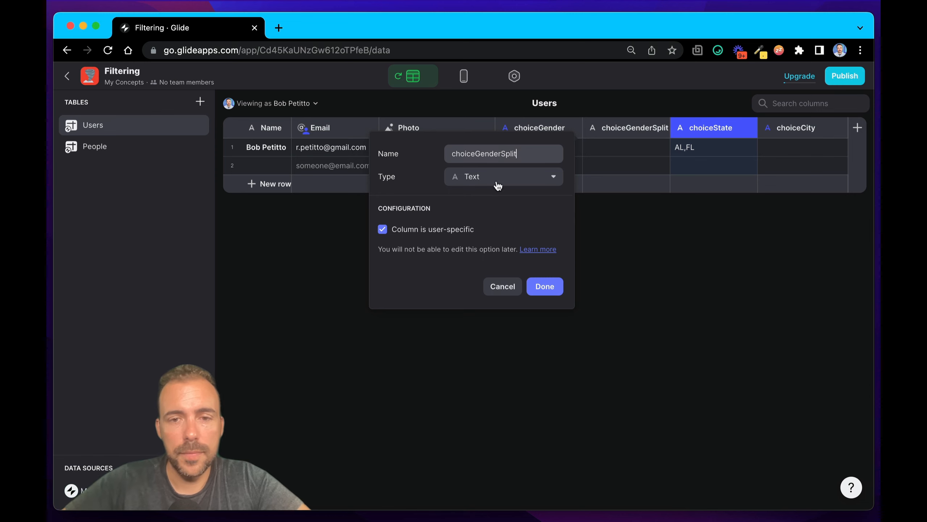
# Make choiceGenderSplit a Split Text column that splits choiceGender by commas, and save it.
pyautogui.click(489, 178)
pyautogui.write('spl')
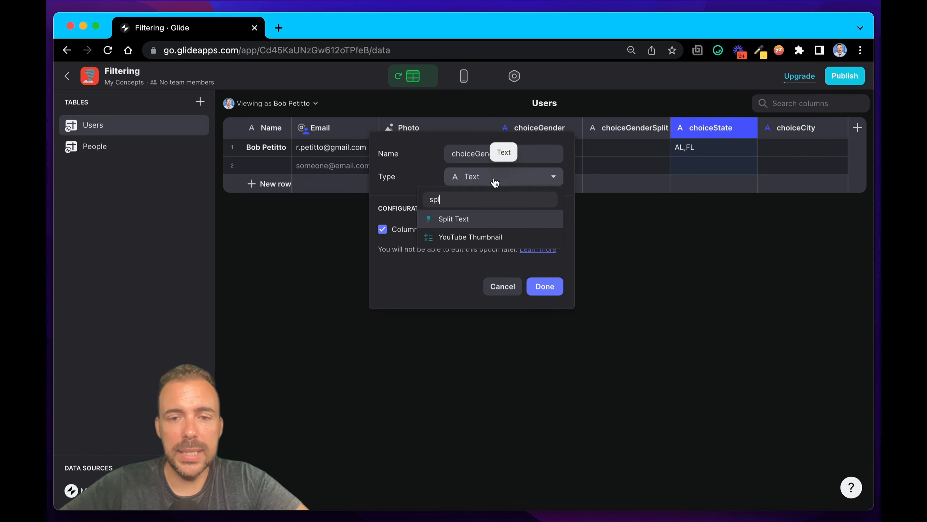
pyautogui.click(449, 219)
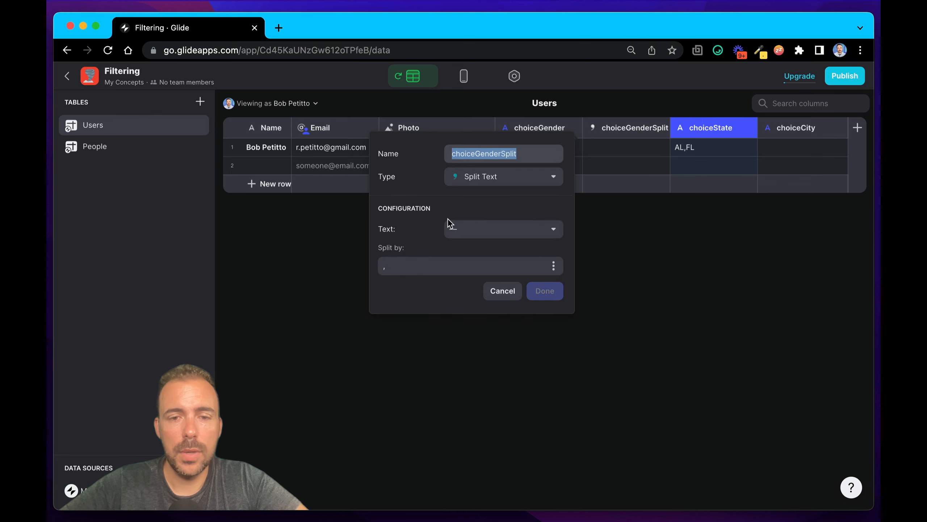
pyautogui.click(480, 231)
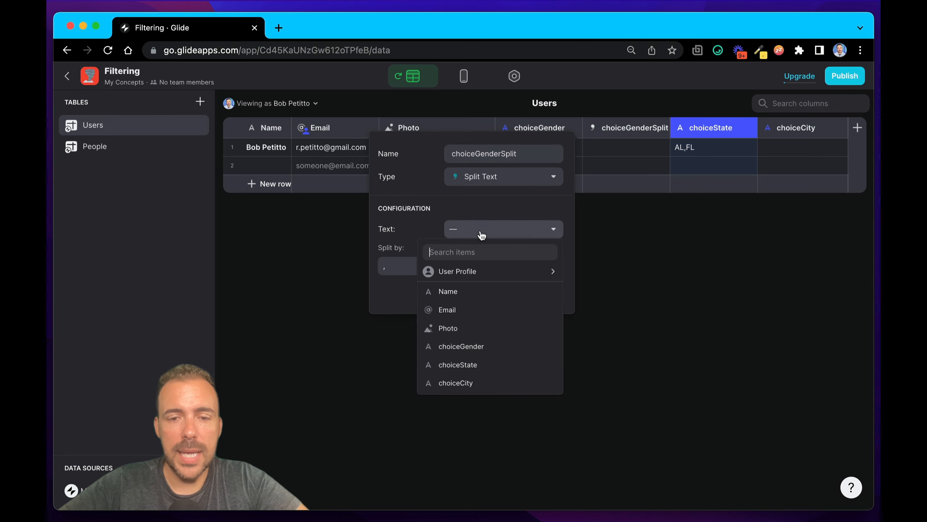
pyautogui.click(478, 350)
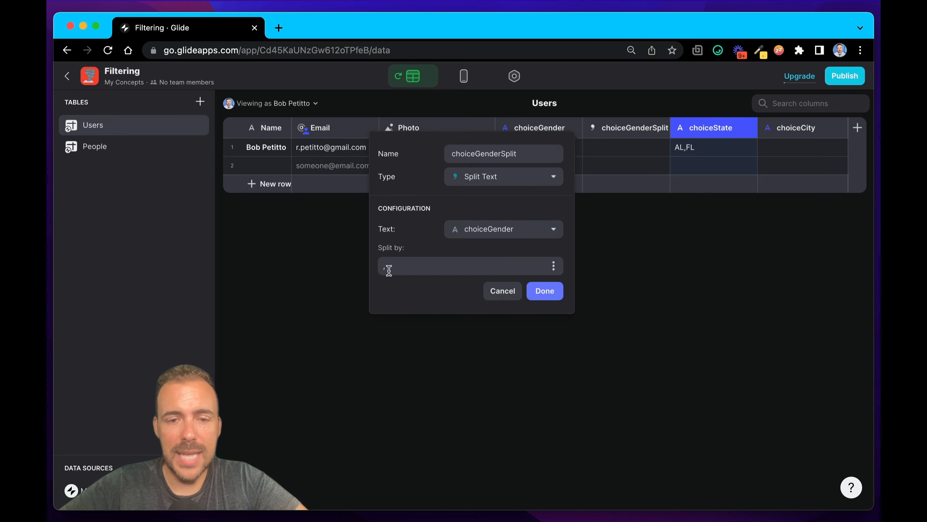
pyautogui.click(544, 290)
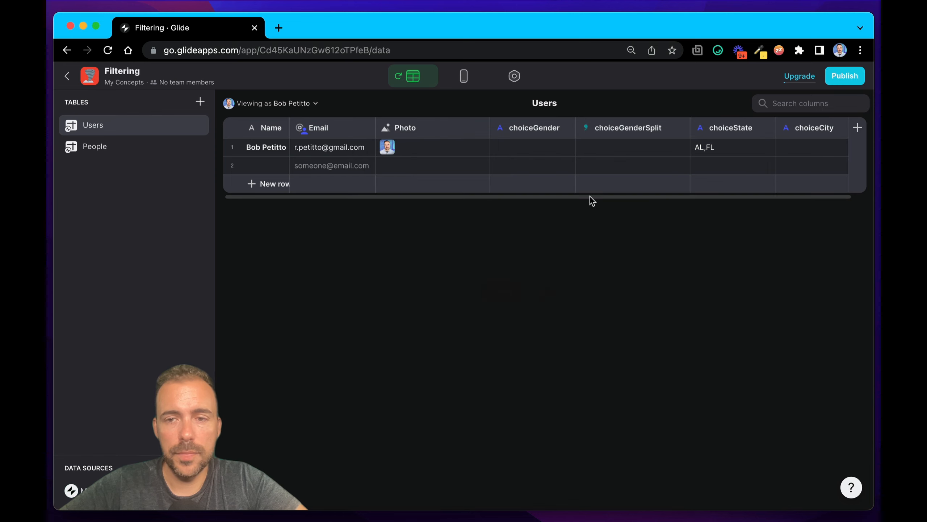
# Duplicate the choiceGenderSplit column and name the copy choiceStateSplit.
pyautogui.click(667, 128)
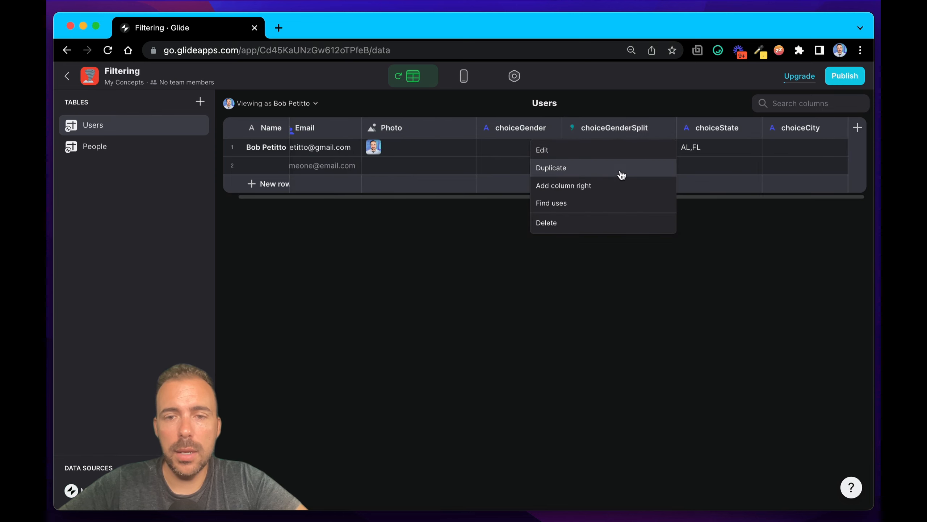
pyautogui.click(619, 174)
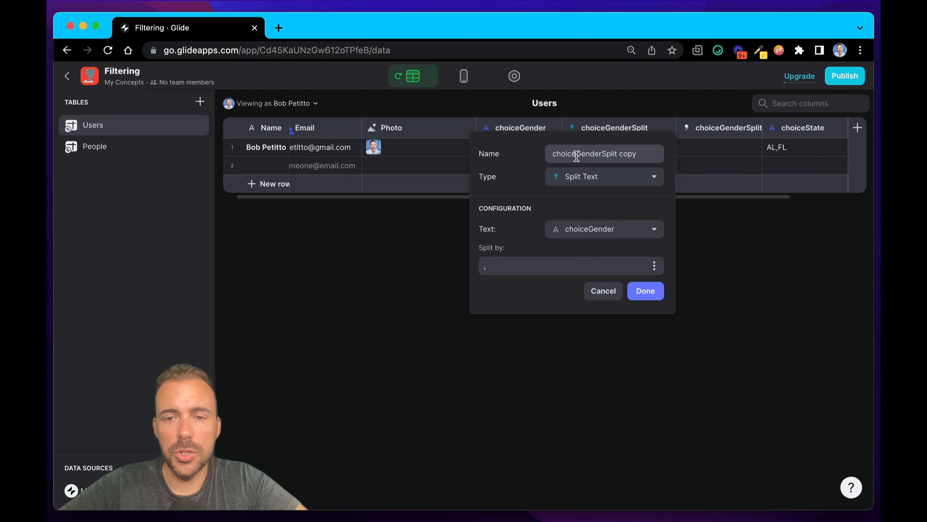
pyautogui.moveTo(577, 154); pyautogui.dragTo(673, 159)
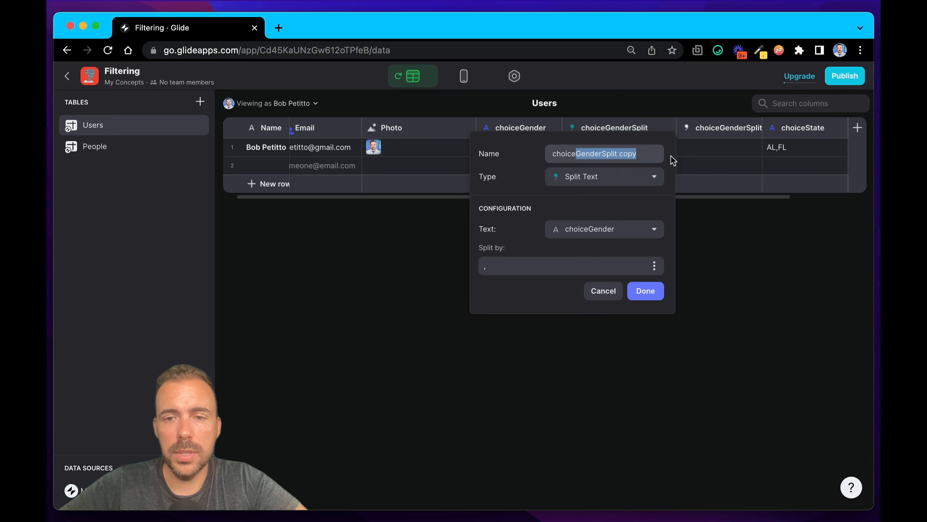
pyautogui.write('StateS')
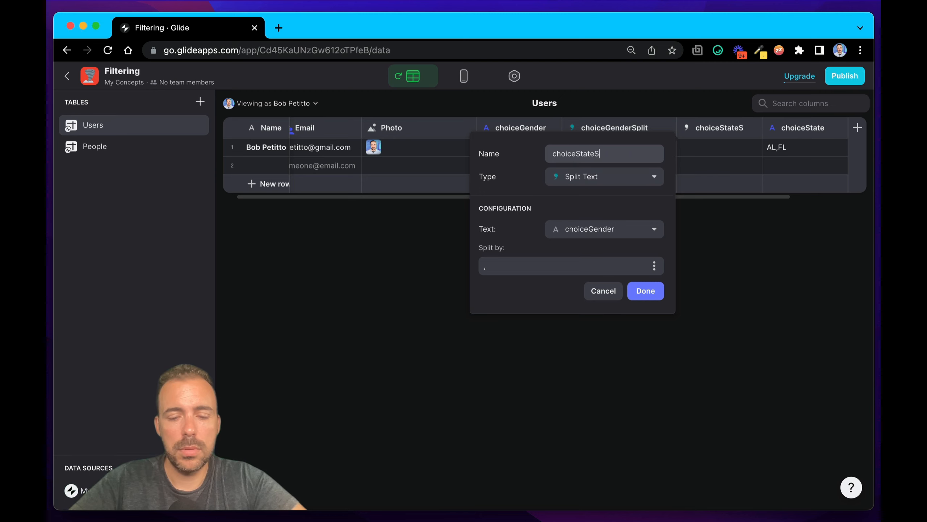
pyautogui.write('plit')
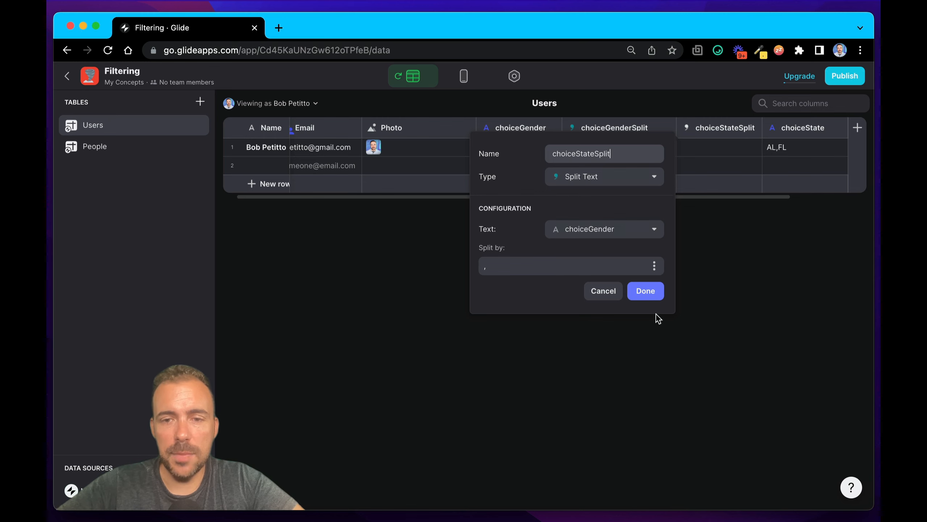
# Set choiceState as the text that choiceStateSplit splits, save it, and move the column directly after choiceState.
pyautogui.click(604, 228)
pyautogui.click(585, 367)
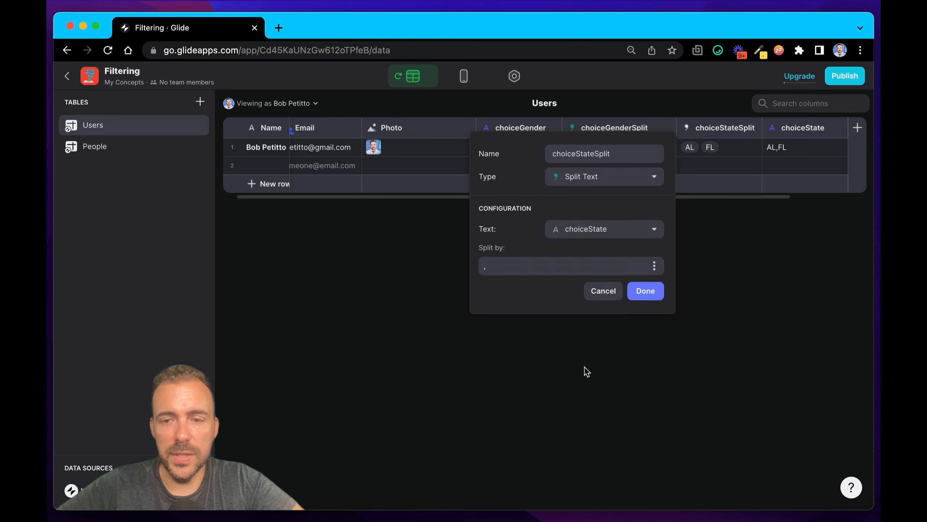
pyautogui.click(642, 292)
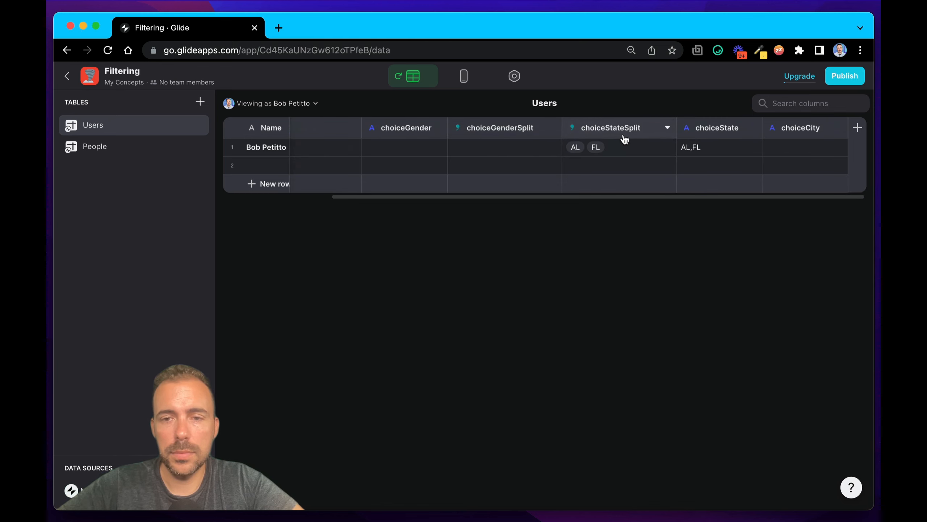
pyautogui.moveTo(643, 124); pyautogui.dragTo(705, 126)
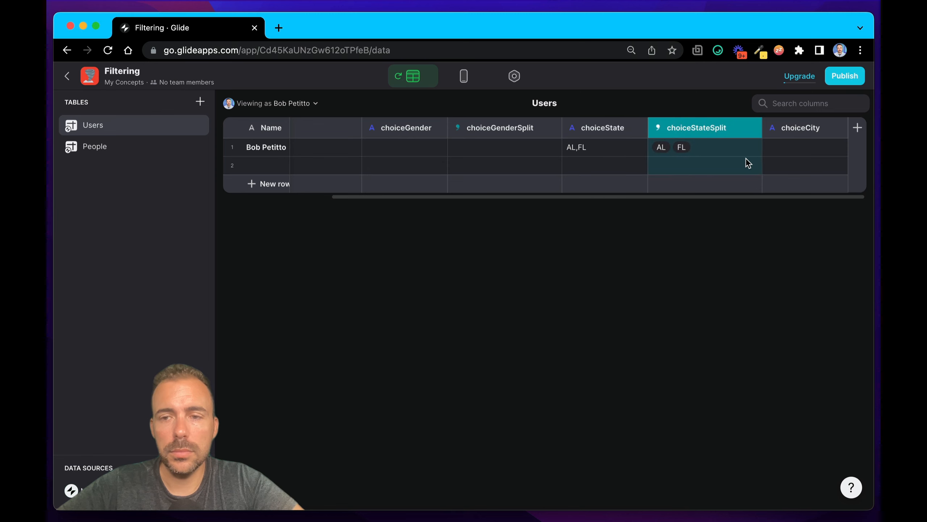
# Duplicate the choiceStateSplit column and name the copy choiceCitySplit.
pyautogui.click(752, 129)
pyautogui.click(704, 168)
pyautogui.click(680, 153)
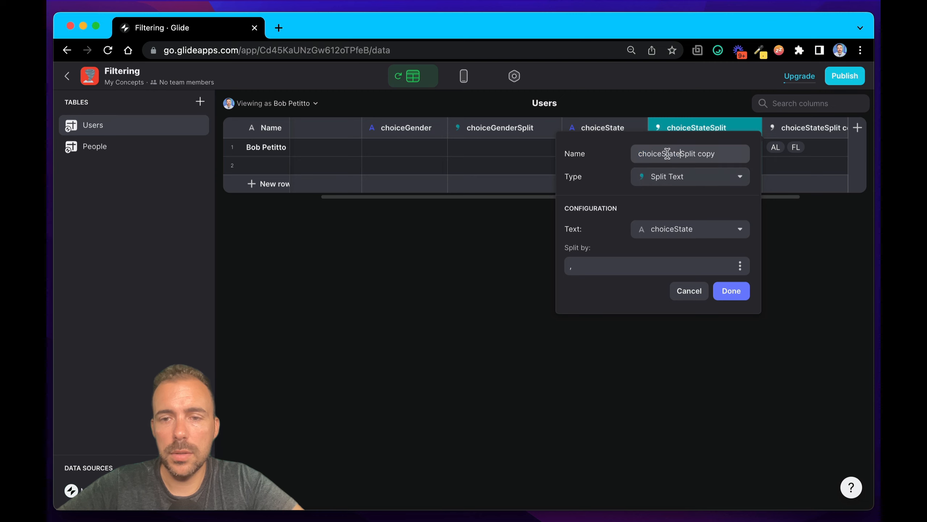
pyautogui.press('super+a')
pyautogui.write('choiceCity')
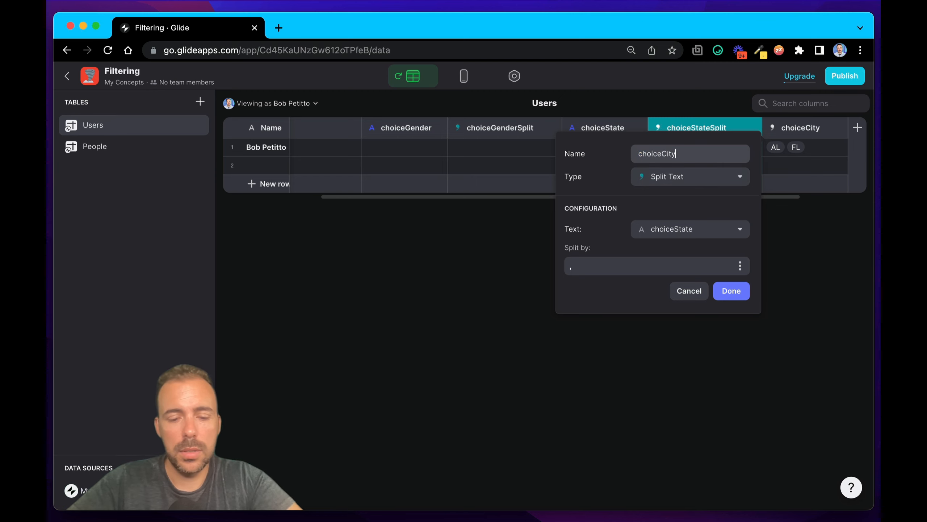
pyautogui.write('Split')
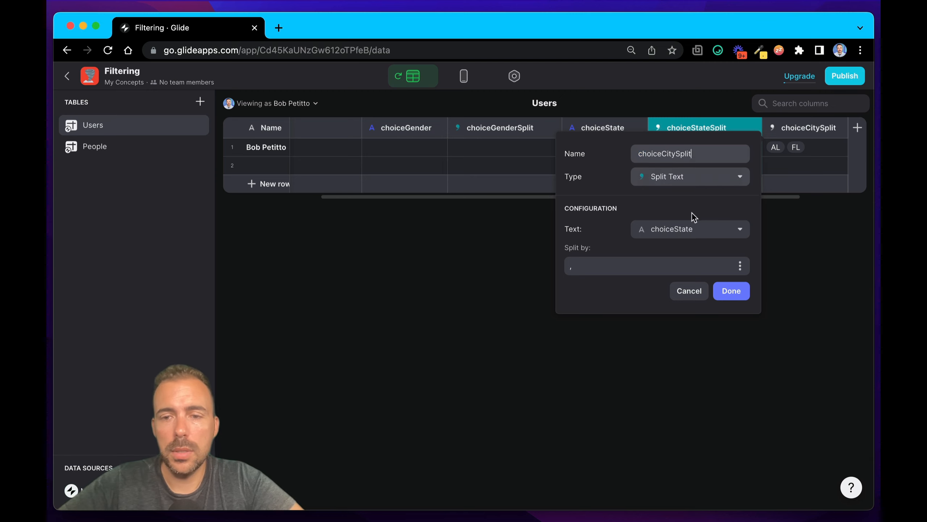
# Set choiceCity as the text that choiceCitySplit splits, save it, and move the column directly after choiceCity.
pyautogui.click(685, 233)
pyautogui.click(653, 382)
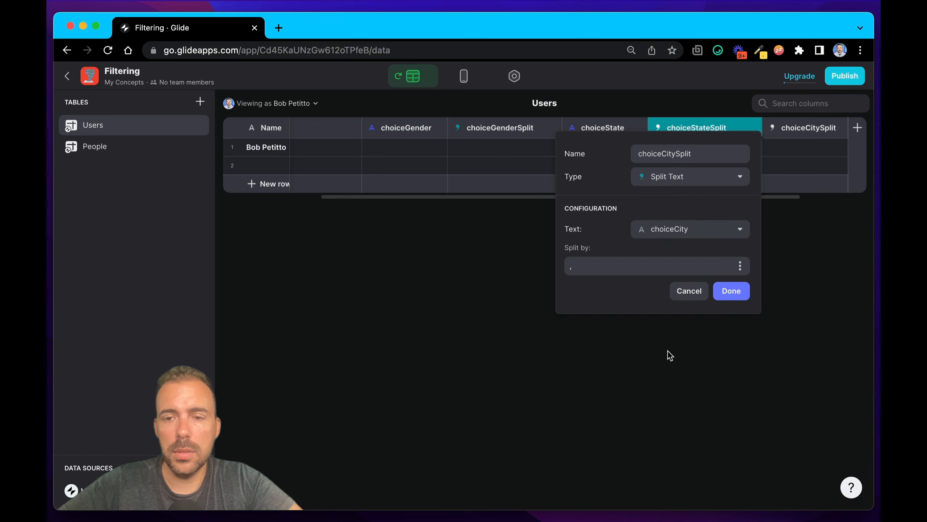
pyautogui.click(740, 293)
pyautogui.hscroll(3, 758, 164)
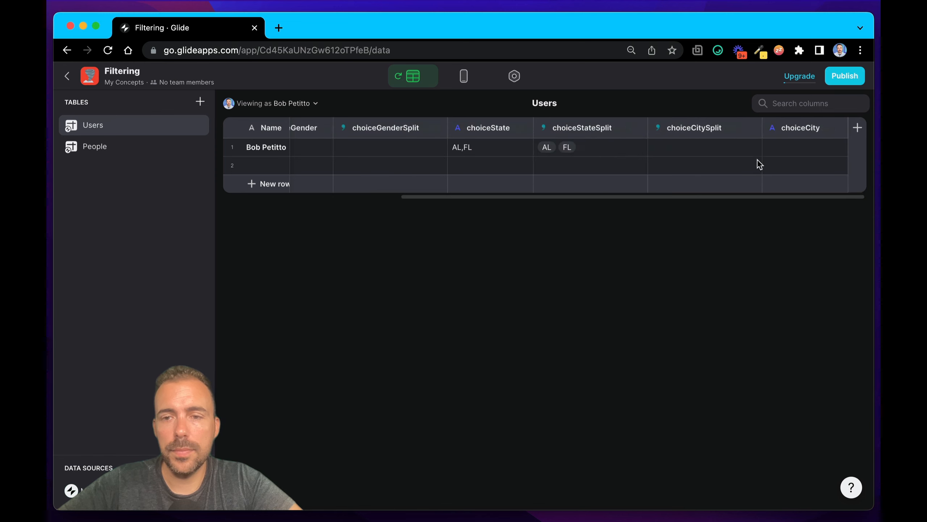
pyautogui.moveTo(738, 128); pyautogui.dragTo(803, 127)
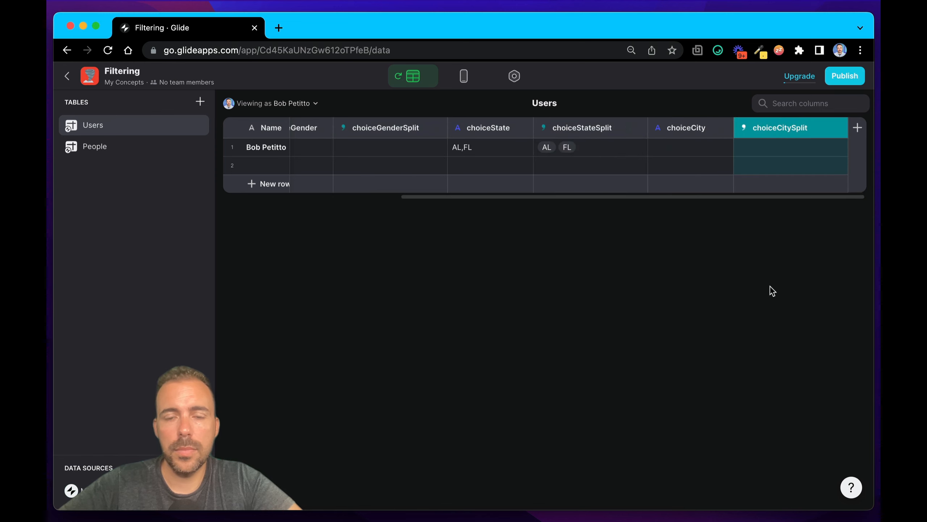
# Examine the choiceStateSplit values in the Users table and the Gender, City and State columns in the People table.
pyautogui.click(607, 150)
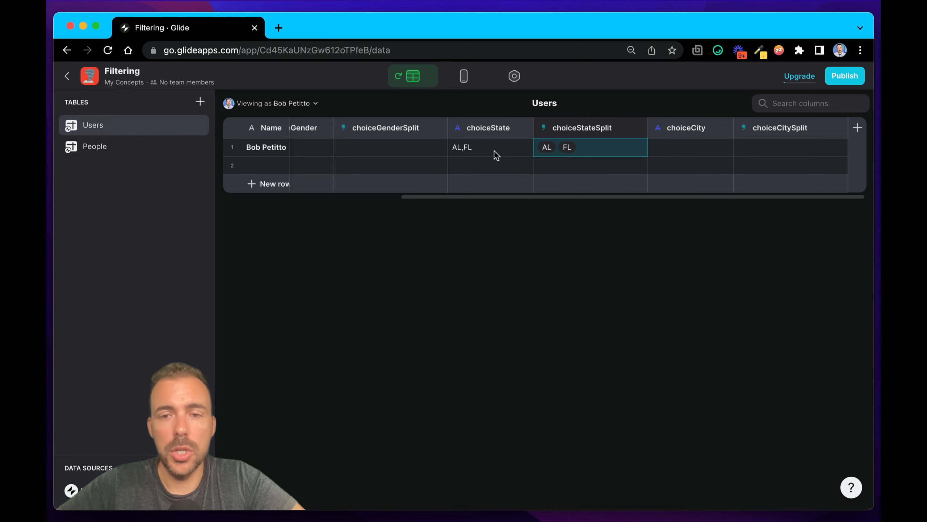
pyautogui.click(114, 157)
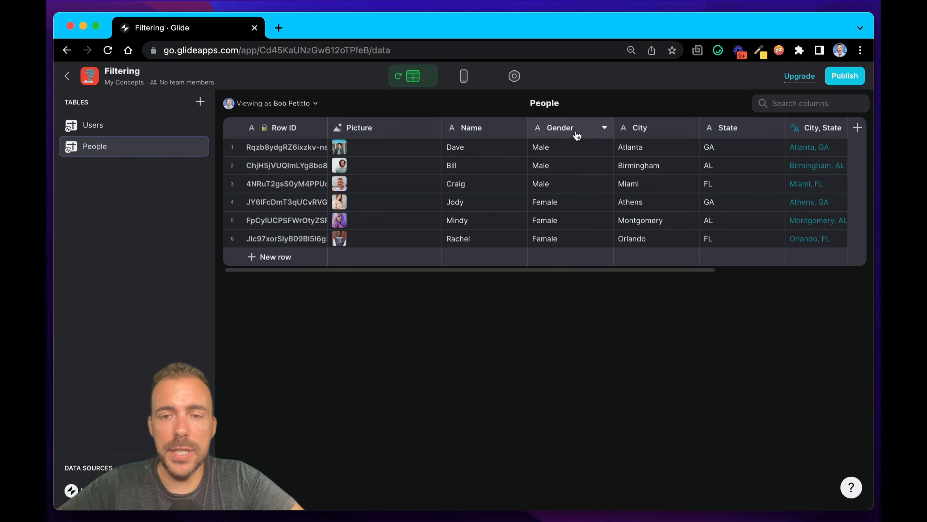
pyautogui.hscroll(5, 639, 168)
pyautogui.click(464, 134)
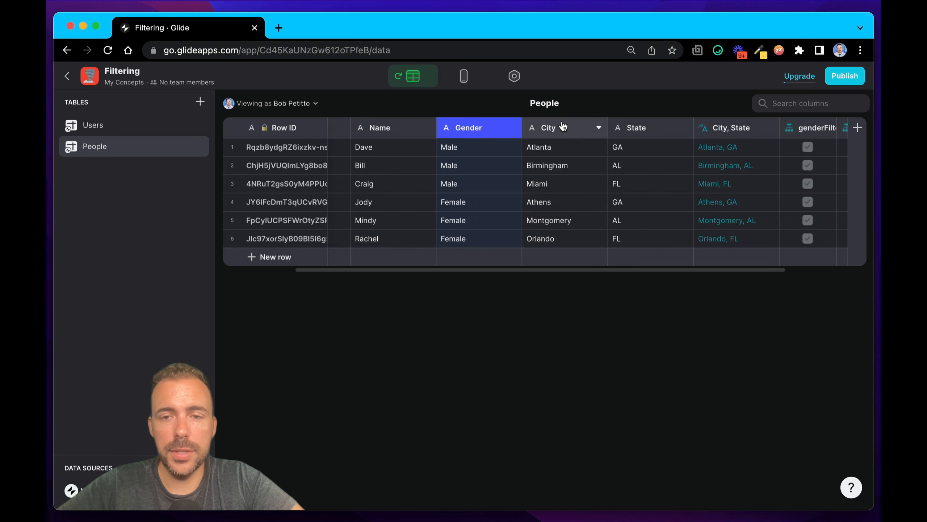
pyautogui.click(561, 129)
pyautogui.click(643, 133)
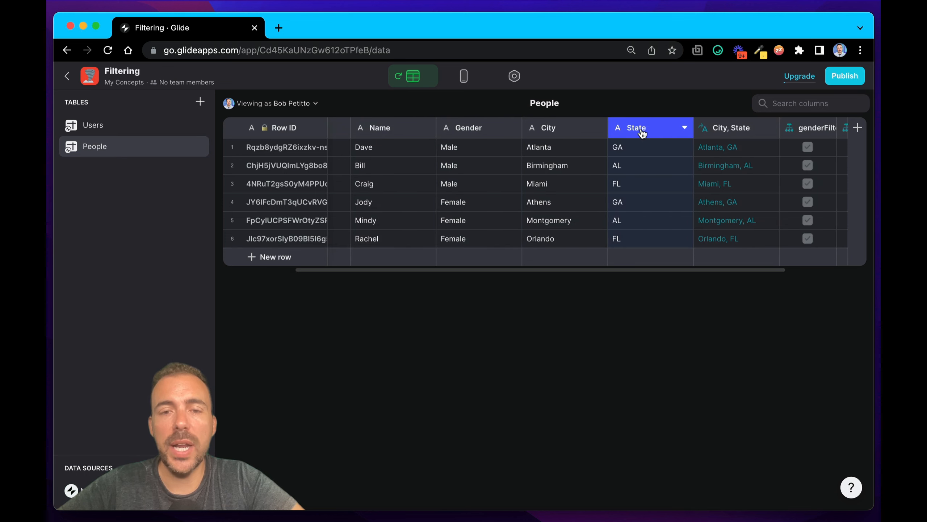
pyautogui.click(460, 153)
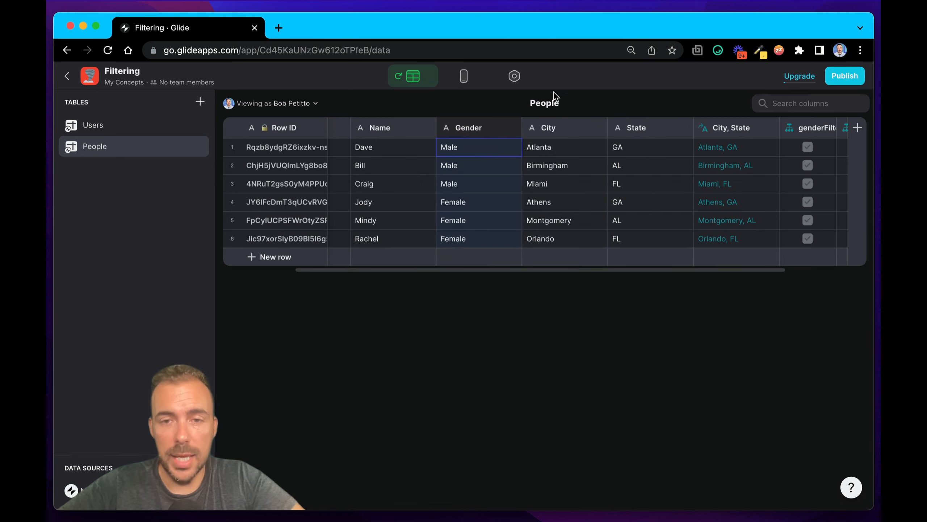
# Duplicate the Gender column in the People table and name the copy rel_selectedGender.
pyautogui.click(513, 129)
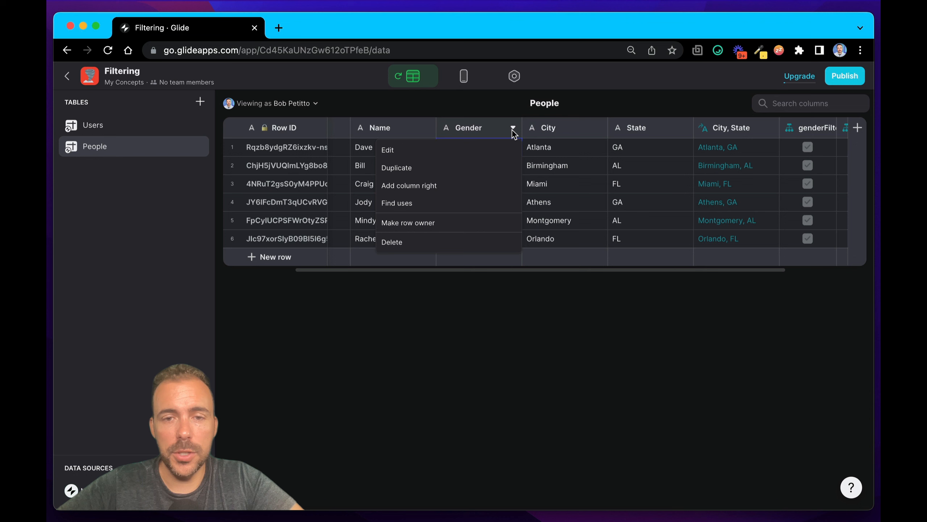
pyautogui.click(455, 170)
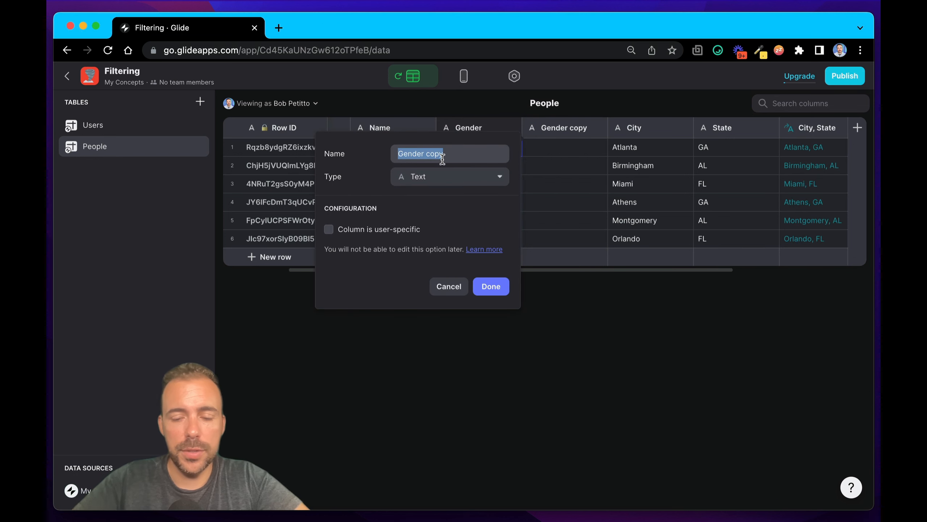
pyautogui.press('Left')
pyautogui.write('rel')
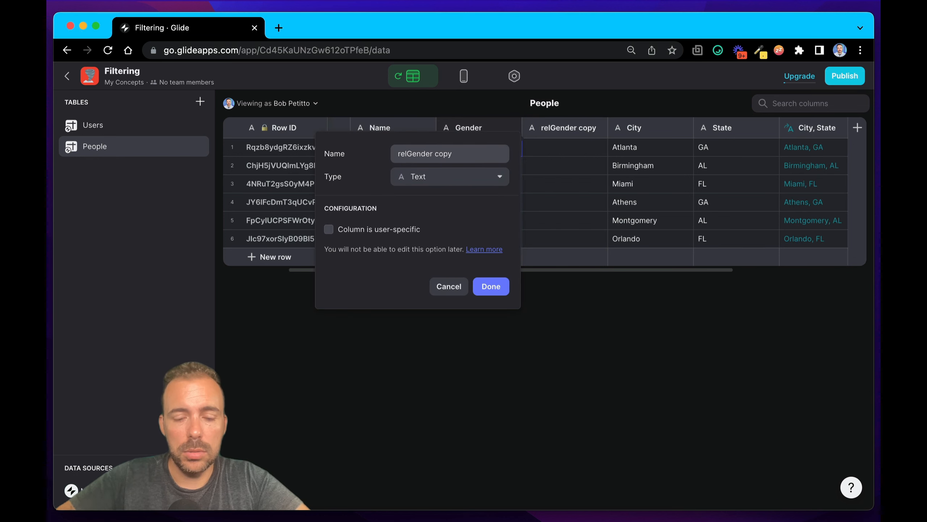
pyautogui.write('_')
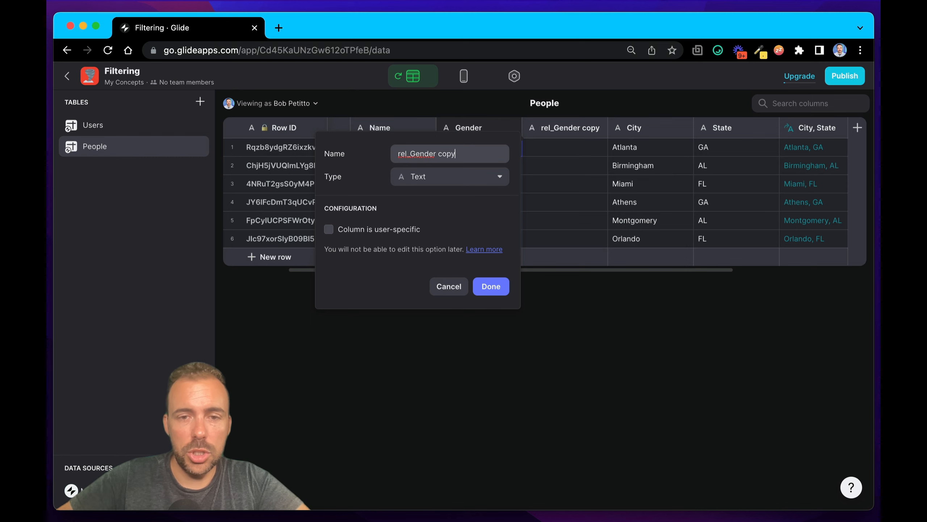
pyautogui.hotkey('alt', 'shift', 'Left')
pyautogui.press('BackSpace')
pyautogui.press('BackSpace')
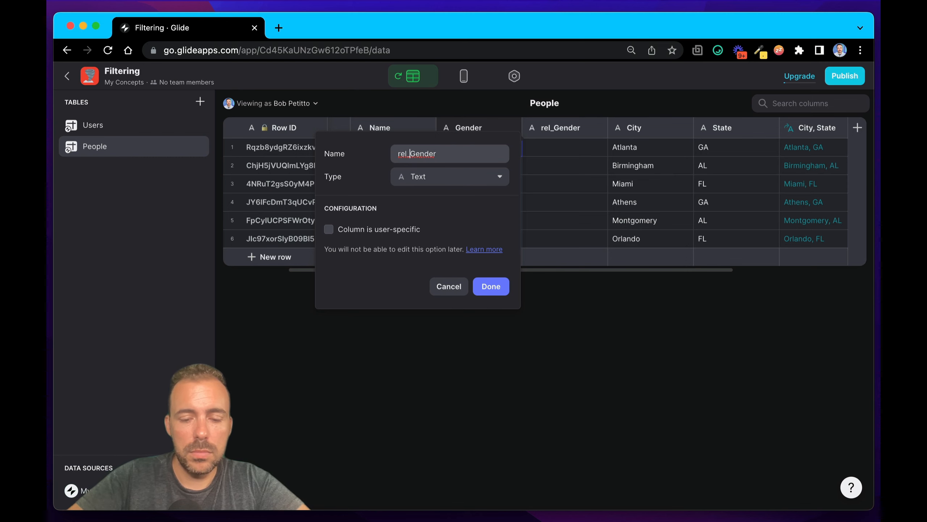
pyautogui.write('selected')
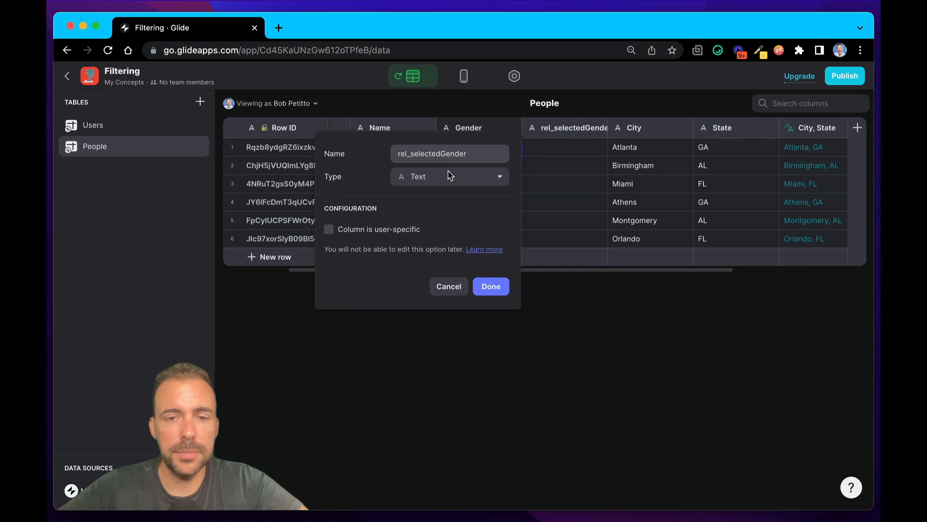
# Make rel_selectedGender a relation matching Gender to choiceGenderSplit in Users, save it, and widen the column slightly.
pyautogui.click(423, 178)
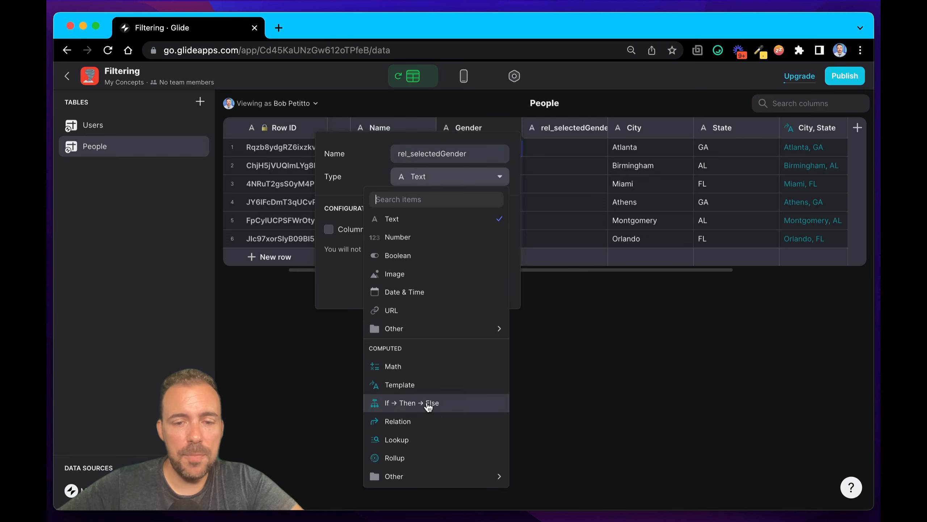
pyautogui.click(429, 425)
pyautogui.click(392, 244)
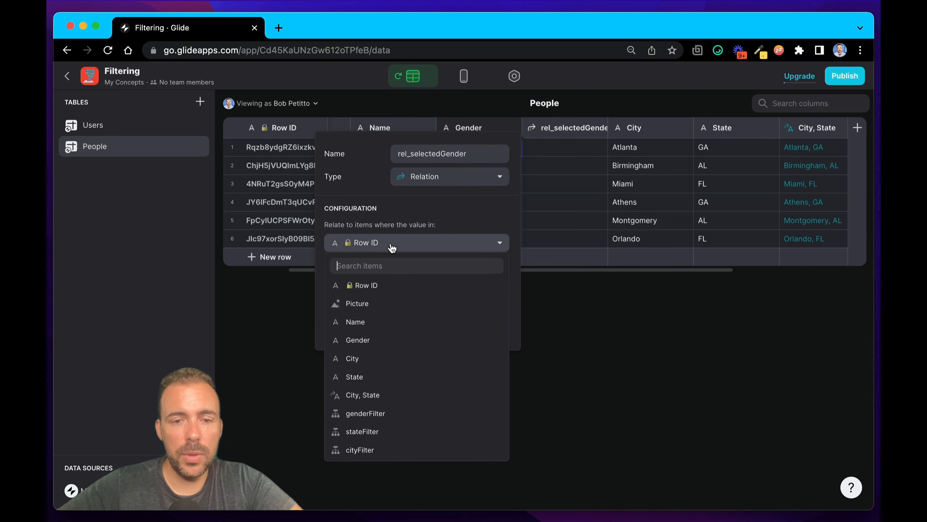
pyautogui.click(390, 344)
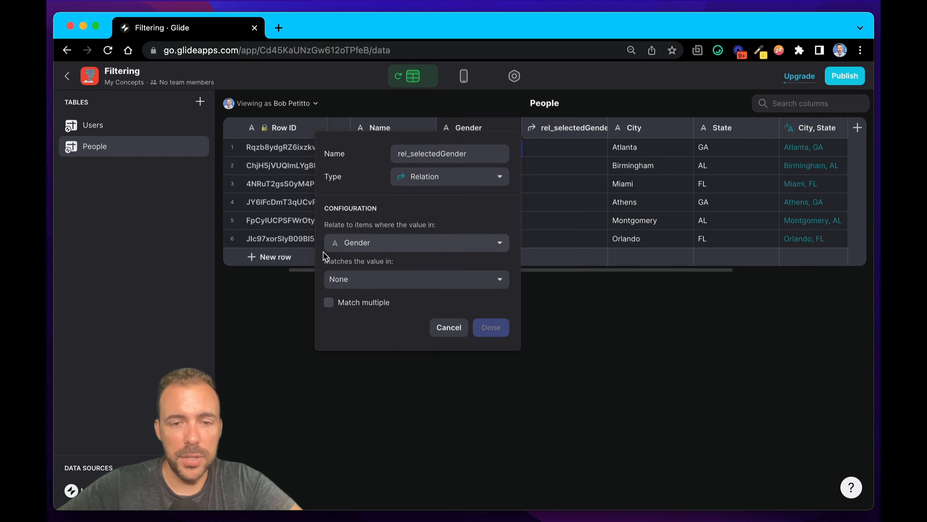
pyautogui.click(351, 285)
pyautogui.moveTo(378, 331)
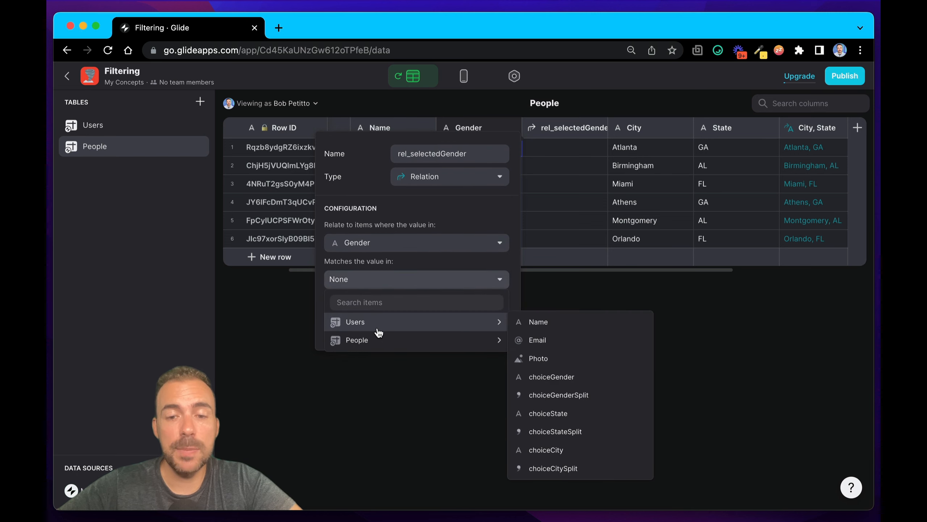
pyautogui.click(565, 403)
pyautogui.click(489, 328)
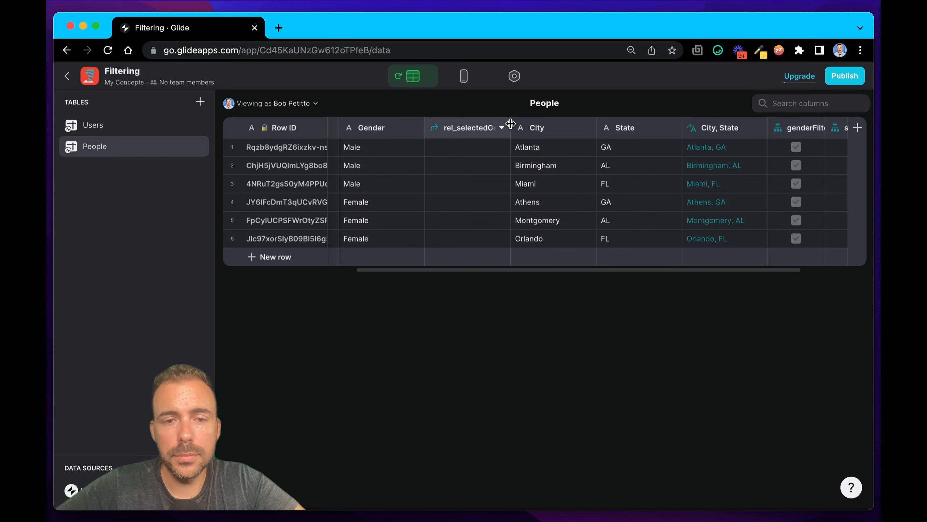
pyautogui.moveTo(511, 123); pyautogui.dragTo(524, 124)
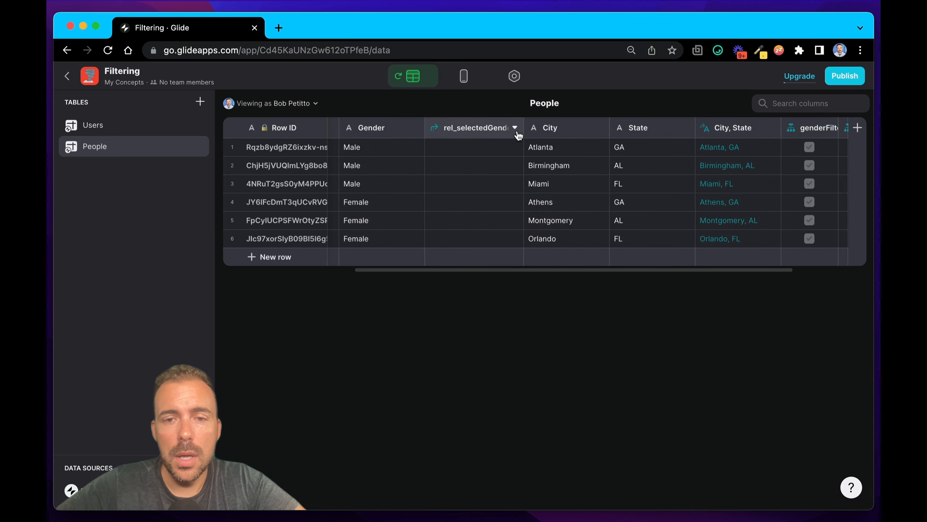
# Duplicate the rel_selectedGender column and name the copy rel_selectedState.
pyautogui.click(518, 135)
pyautogui.click(470, 174)
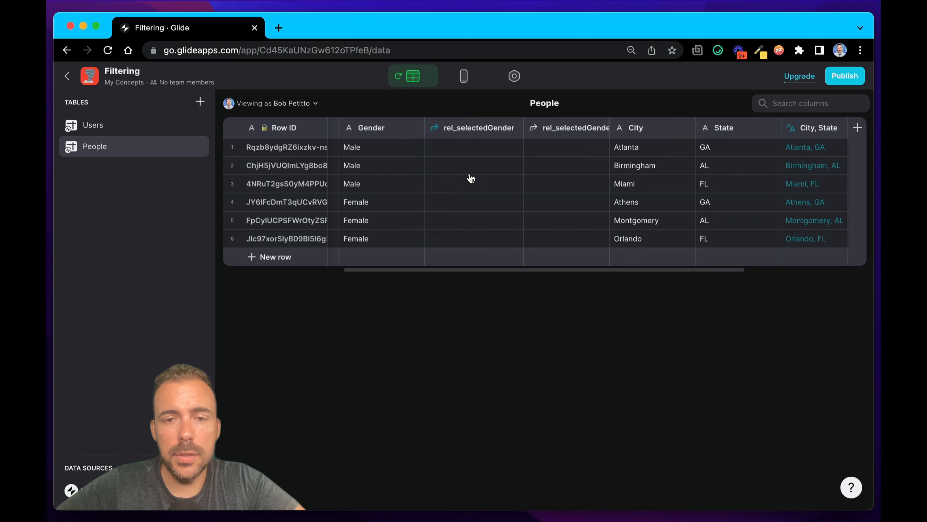
pyautogui.click(471, 152)
pyautogui.moveTo(444, 154); pyautogui.dragTo(540, 162)
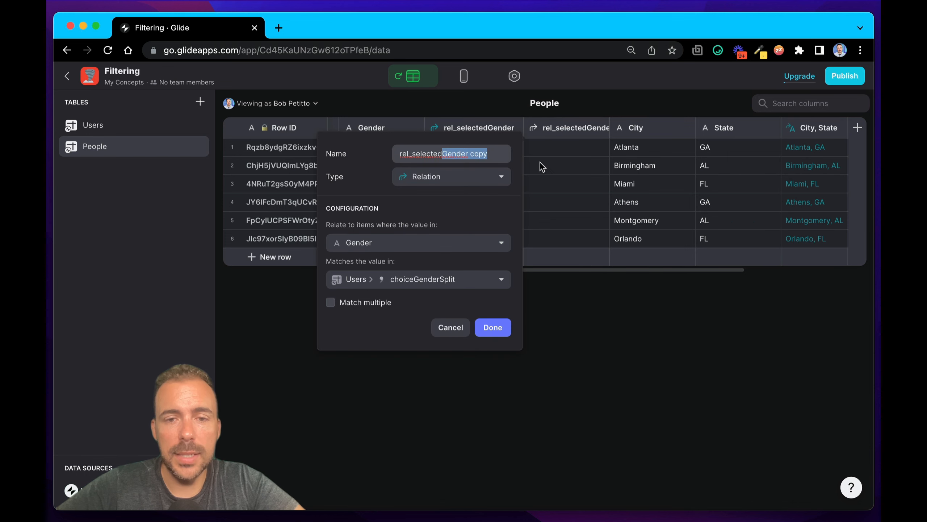
pyautogui.write('State')
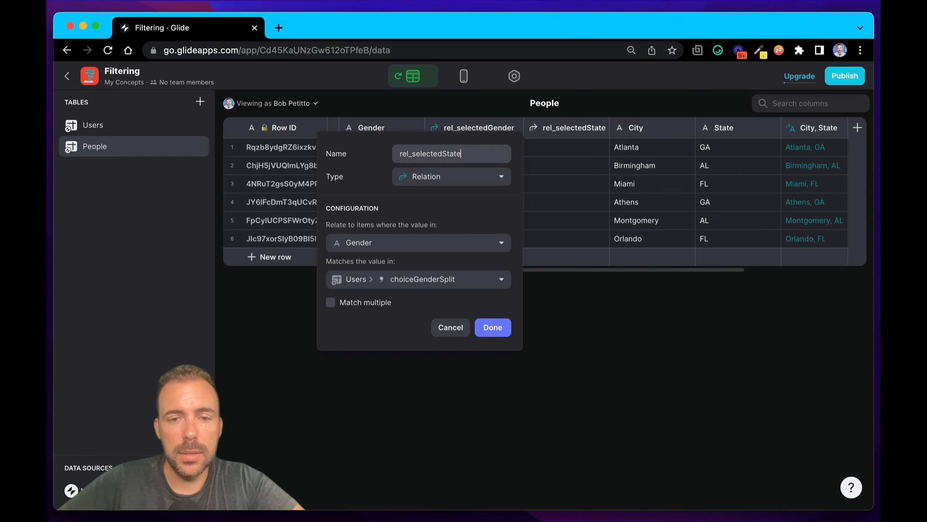
# Relate State to choiceStateSplit in Users for rel_selectedState, save it, and move the column between City and State.
pyautogui.click(430, 244)
pyautogui.click(376, 375)
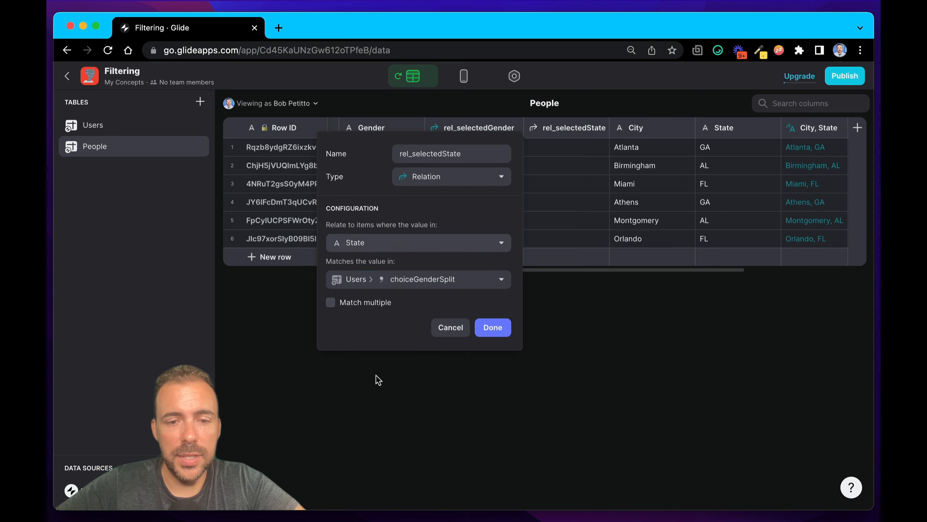
pyautogui.click(401, 282)
pyautogui.moveTo(350, 321)
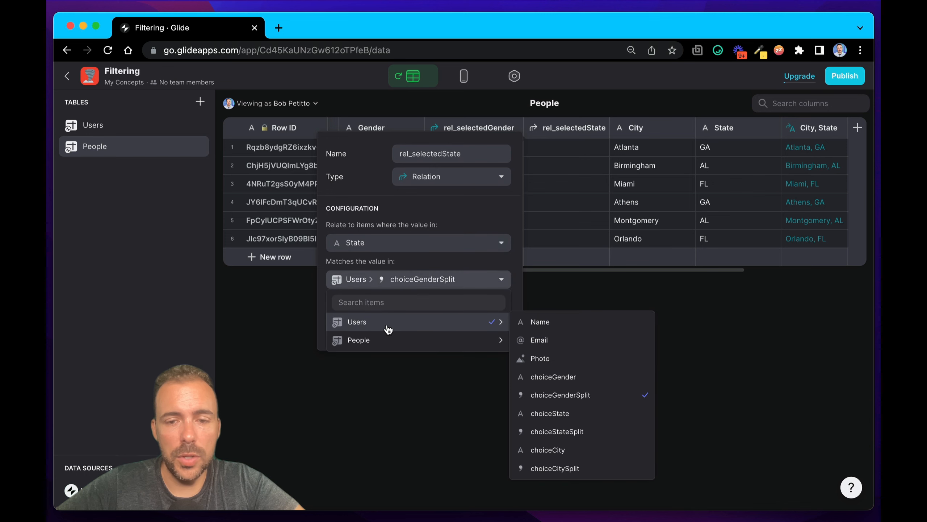
pyautogui.click(584, 435)
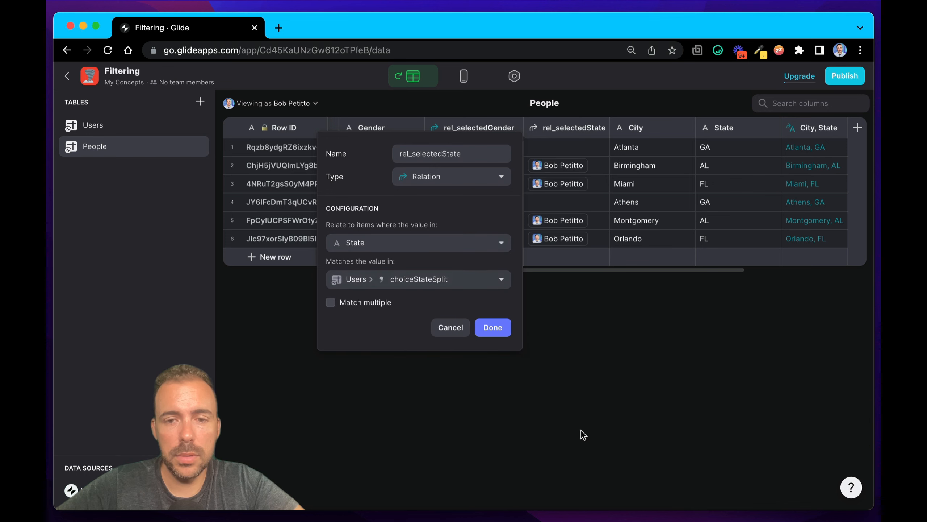
pyautogui.click(492, 325)
pyautogui.moveTo(556, 131); pyautogui.dragTo(629, 132)
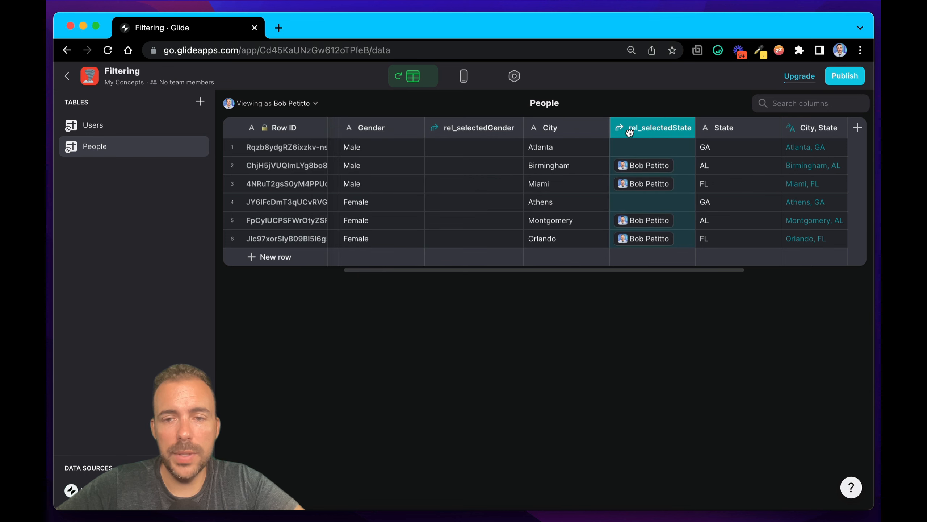
# Compare the rel_selectedState matches in the People table with the states selected in the app preview.
pyautogui.click(566, 167)
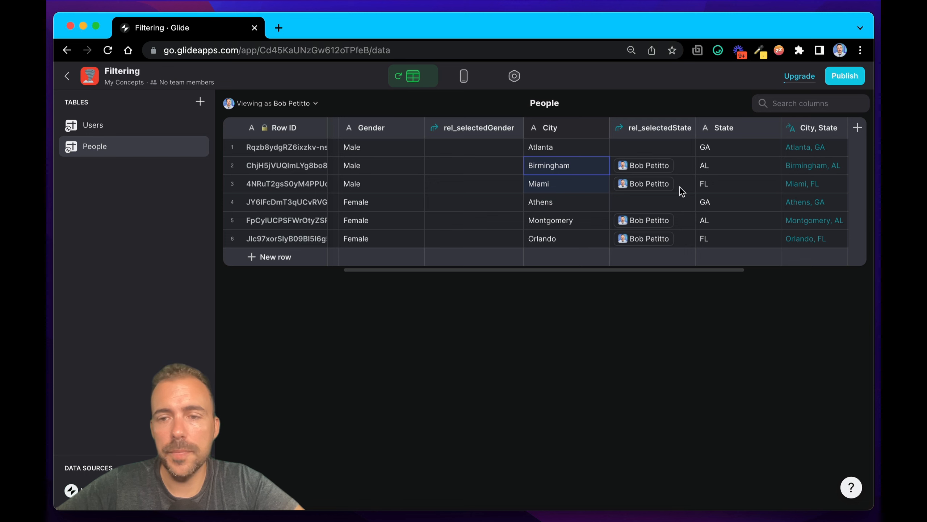
pyautogui.click(463, 79)
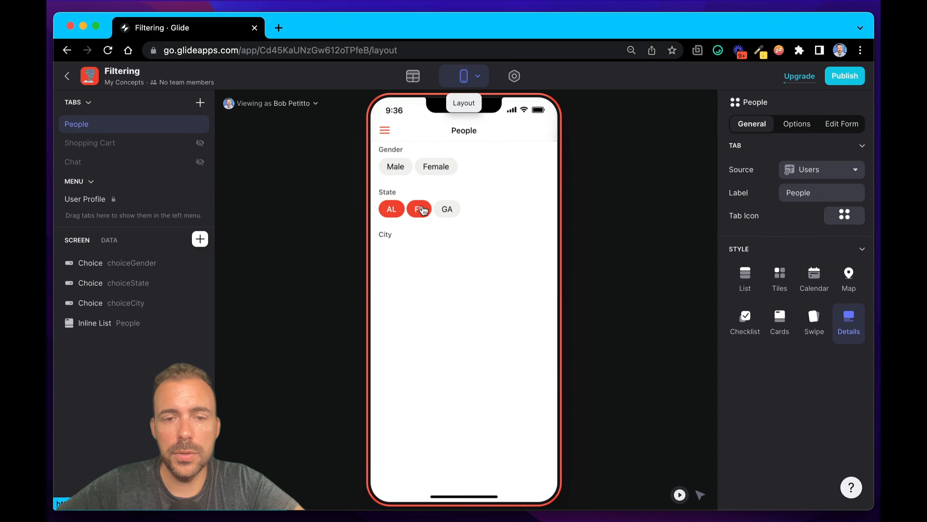
pyautogui.click(416, 79)
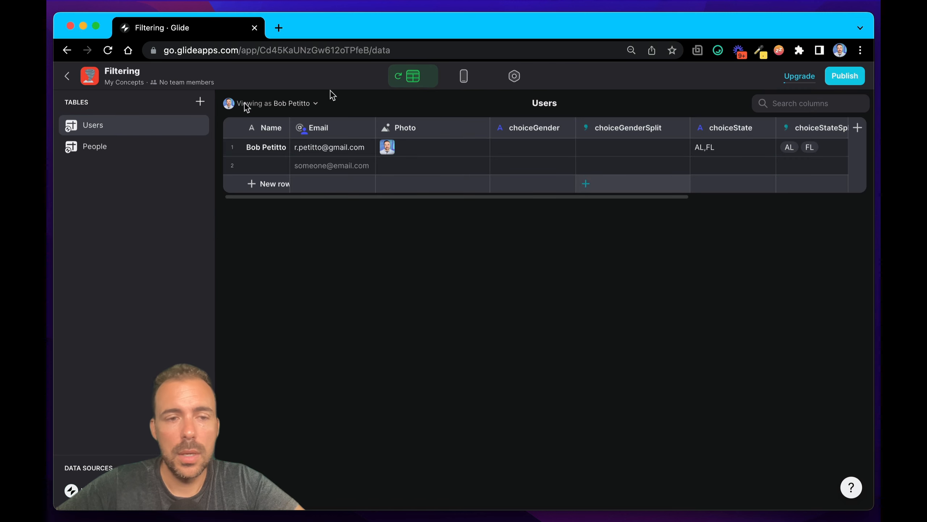
# Duplicate the rel_selectedState column in the People table, name the copy rel_selectedCity, and open the choice of its column to relate.
pyautogui.click(109, 147)
pyautogui.hscroll(10, 649, 209)
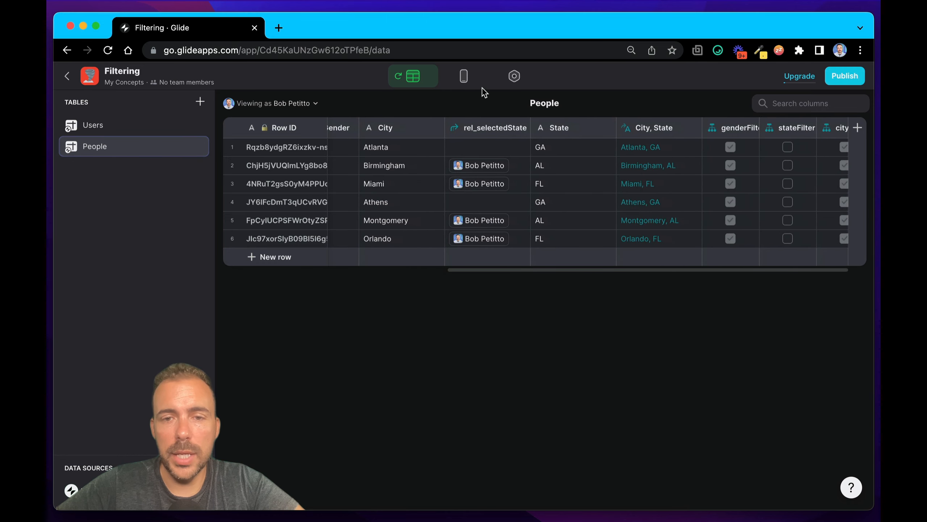
pyautogui.click(521, 129)
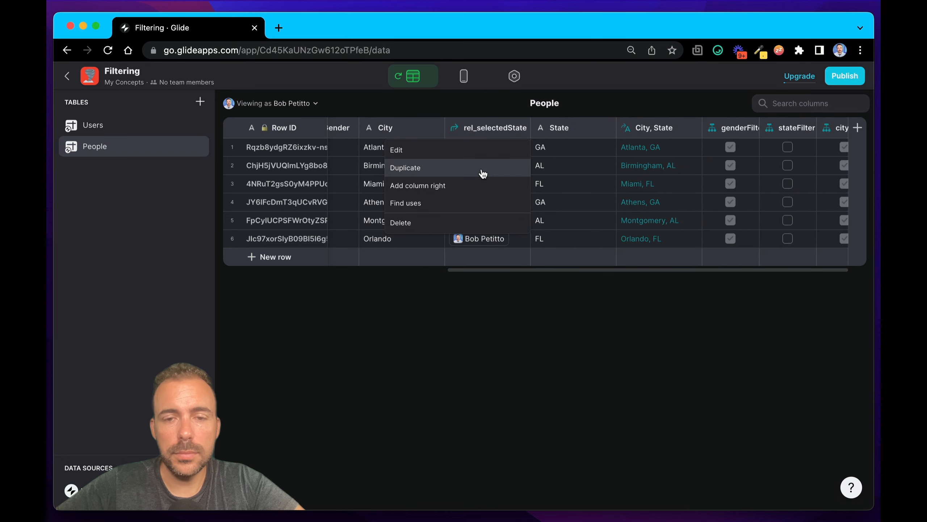
pyautogui.click(482, 167)
pyautogui.click(449, 155)
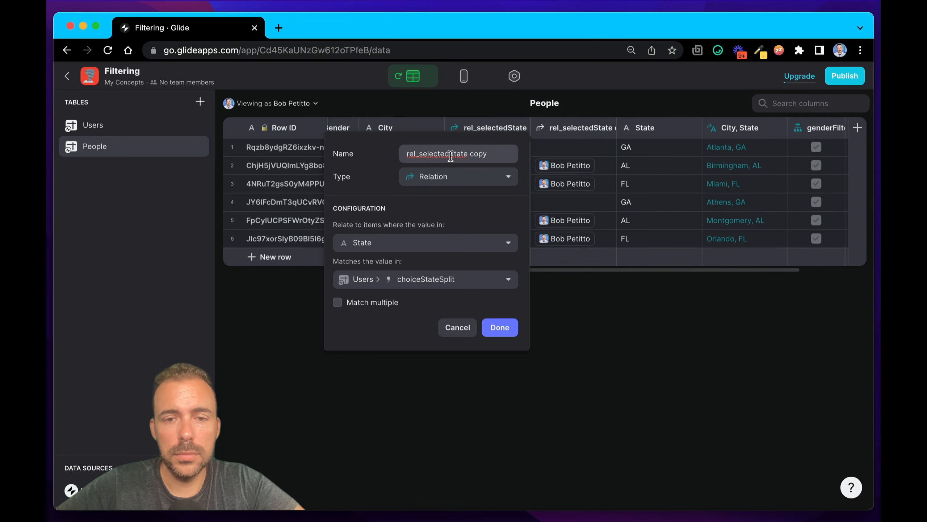
pyautogui.moveTo(451, 156); pyautogui.dragTo(506, 157)
pyautogui.write('City')
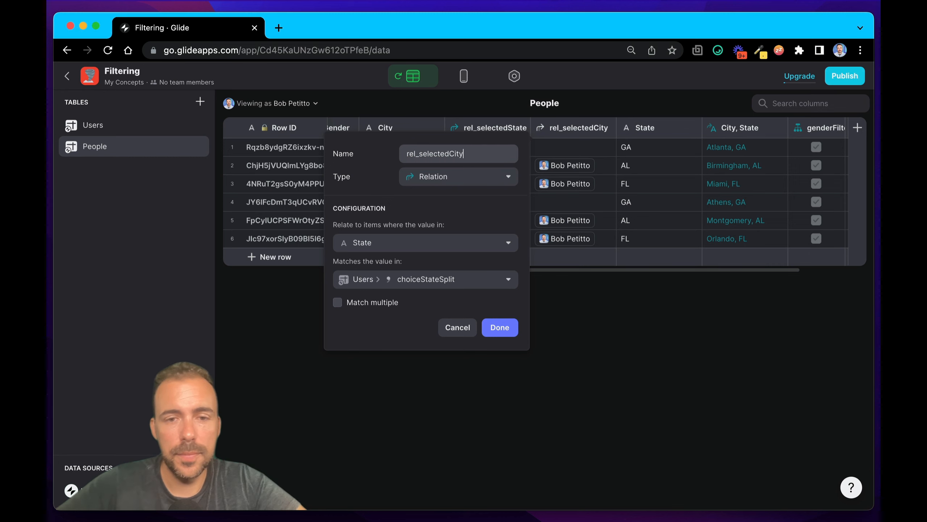
pyautogui.click(424, 246)
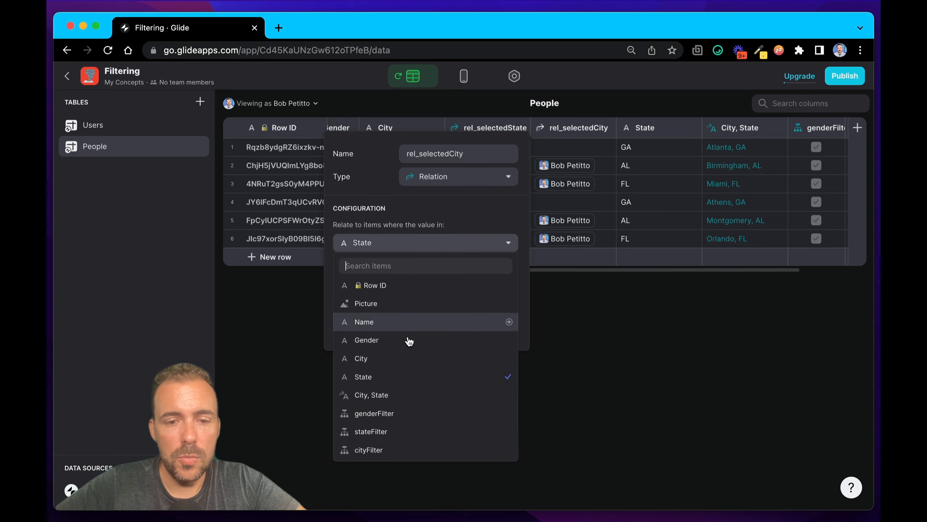
# Configure the rel_selectedCity relation in the People table to match City with choiceCitySplit in Users.
pyautogui.click(403, 358)
pyautogui.click(405, 285)
pyautogui.moveTo(398, 327)
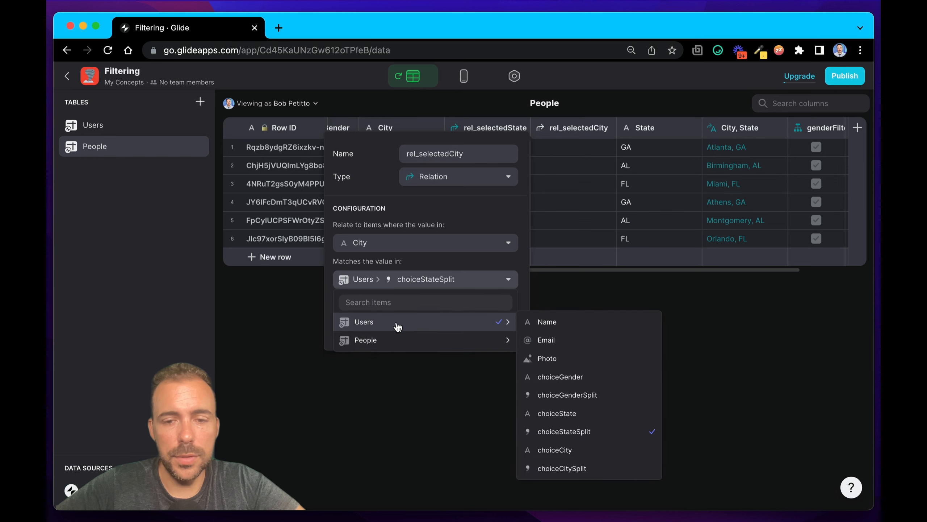
pyautogui.moveTo(492, 321)
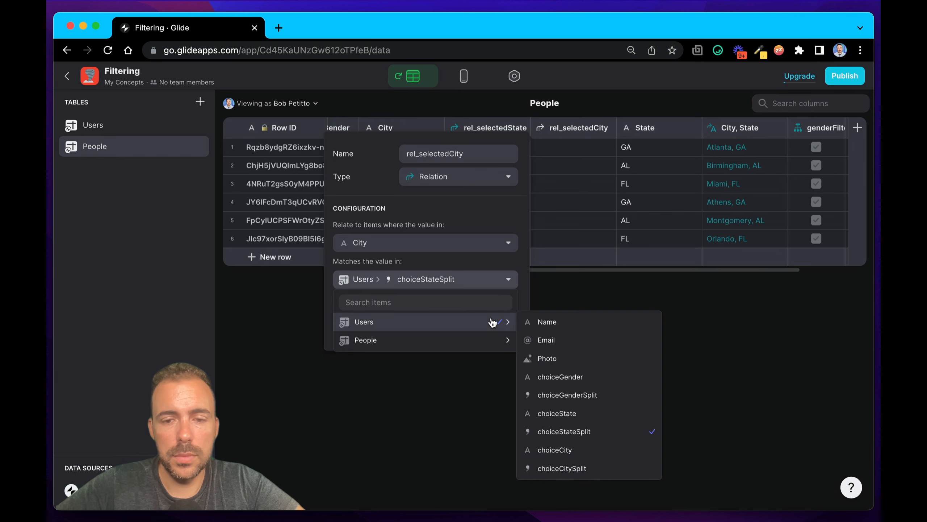
pyautogui.click(608, 471)
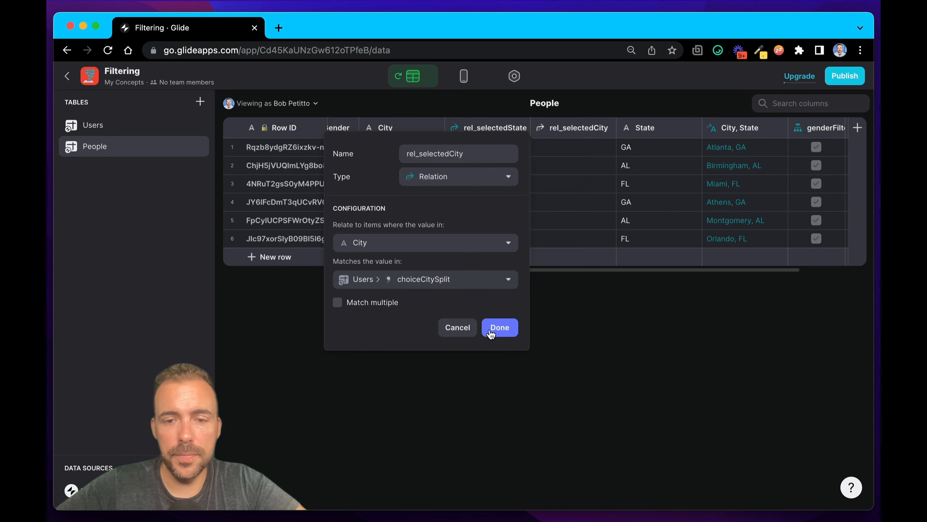
pyautogui.click(508, 328)
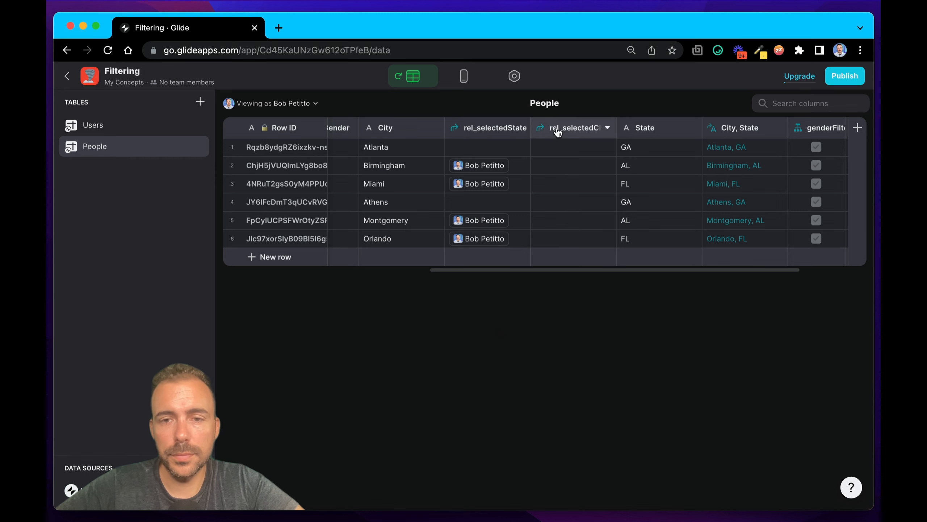
# Change the second case of the genderFilter column to return true when rel_selectedGender is not empty.
pyautogui.moveTo(558, 132); pyautogui.dragTo(586, 129)
pyautogui.hscroll(3, 655, 177)
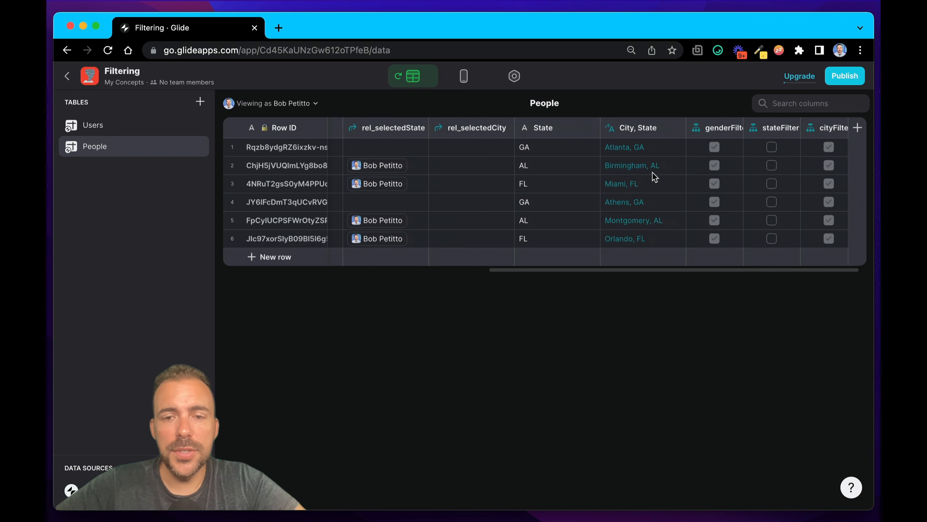
pyautogui.click(706, 128)
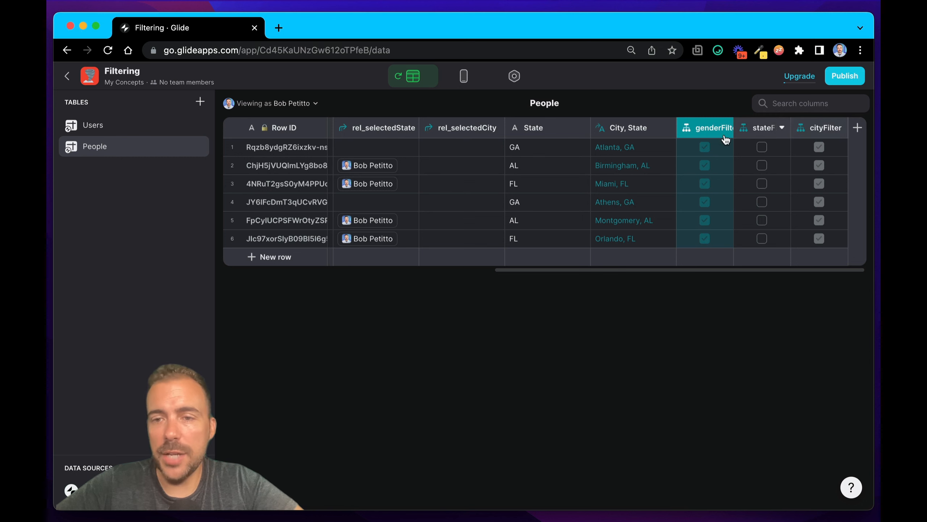
pyautogui.doubleClick(705, 128)
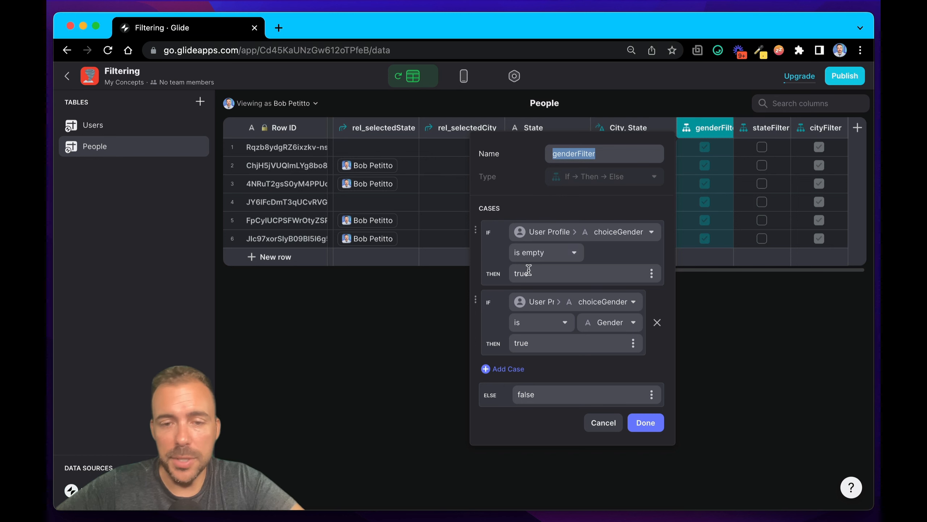
pyautogui.click(549, 309)
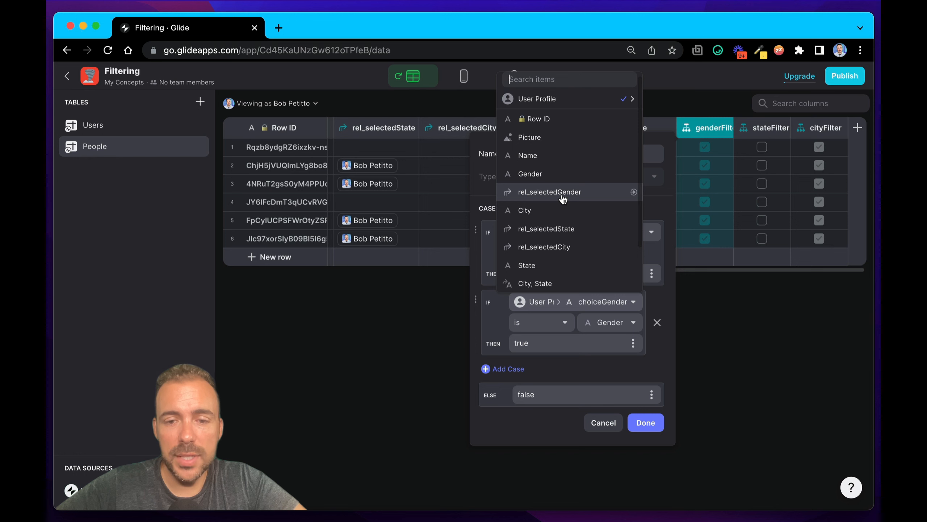
pyautogui.click(562, 198)
pyautogui.click(542, 322)
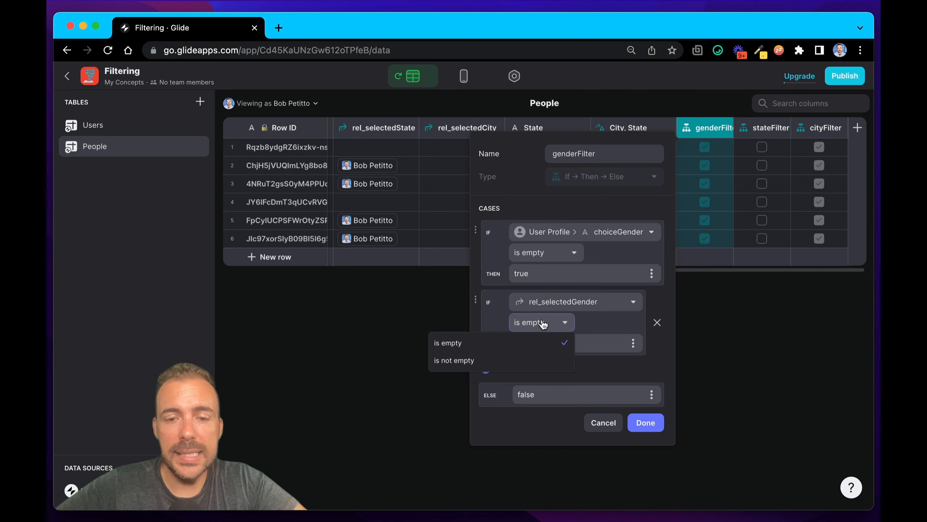
pyautogui.click(529, 359)
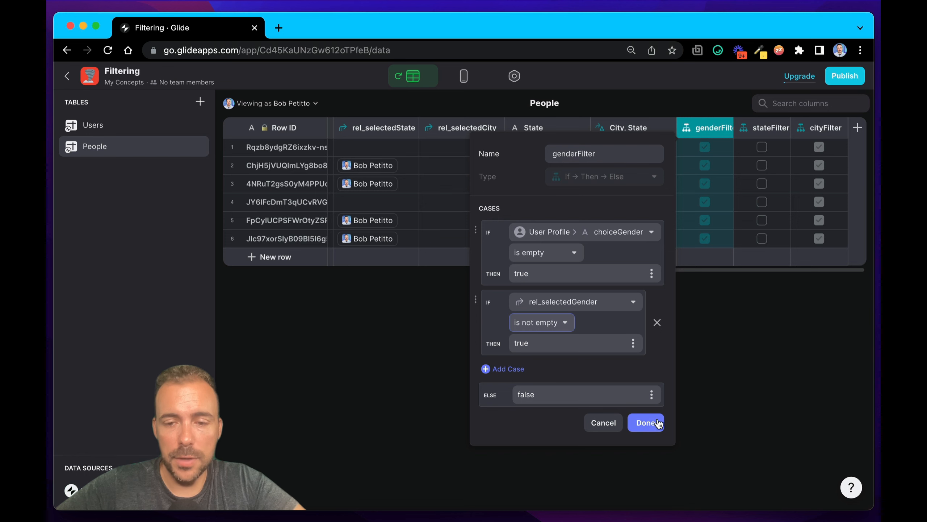
pyautogui.click(648, 428)
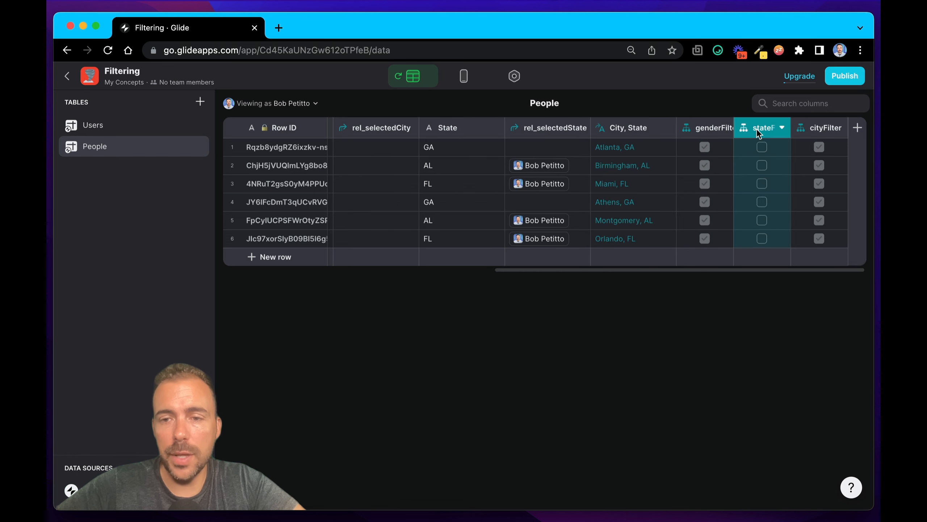
# Change the second case of the stateFilter column to return true when rel_selectedState is not empty.
pyautogui.doubleClick(757, 128)
pyautogui.click(599, 301)
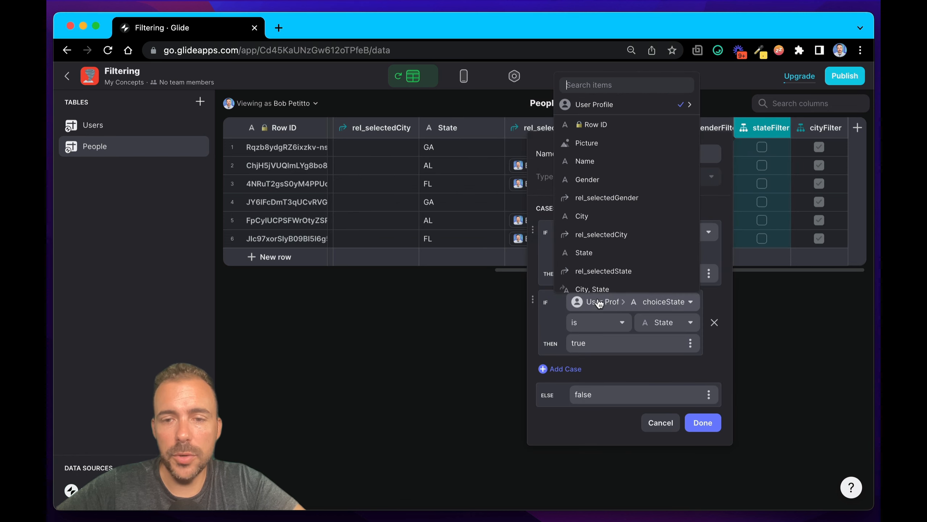
pyautogui.click(602, 265)
pyautogui.click(601, 322)
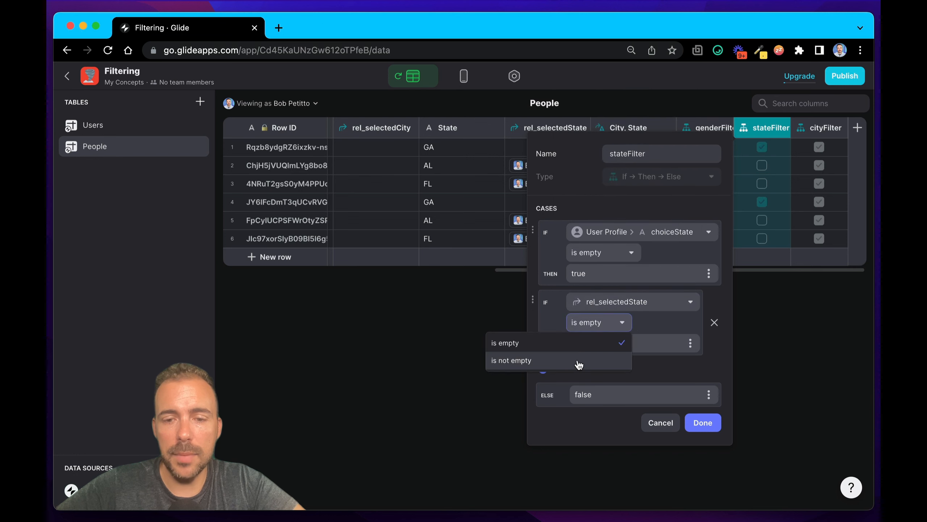
pyautogui.click(578, 364)
pyautogui.click(689, 424)
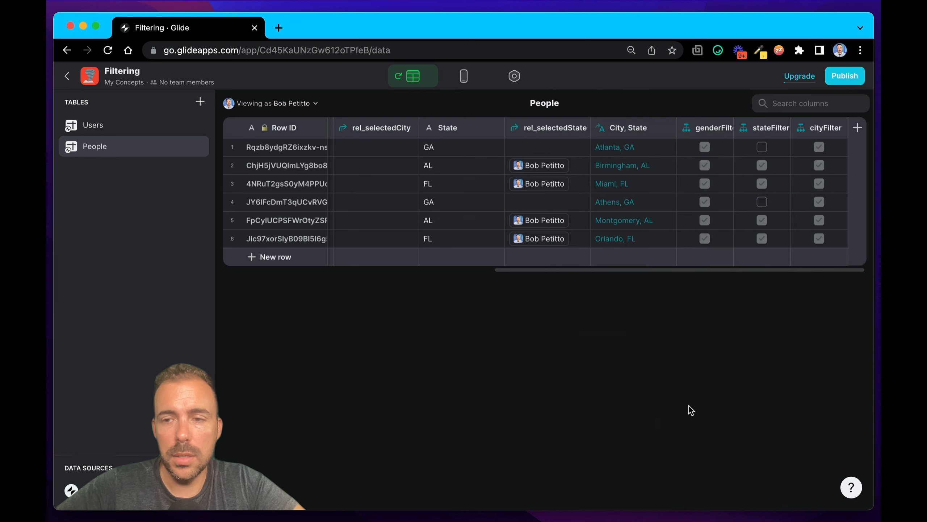
# Change the second case of the cityFilter column to return true when rel_selectedCity is not empty.
pyautogui.doubleClick(803, 138)
pyautogui.click(673, 302)
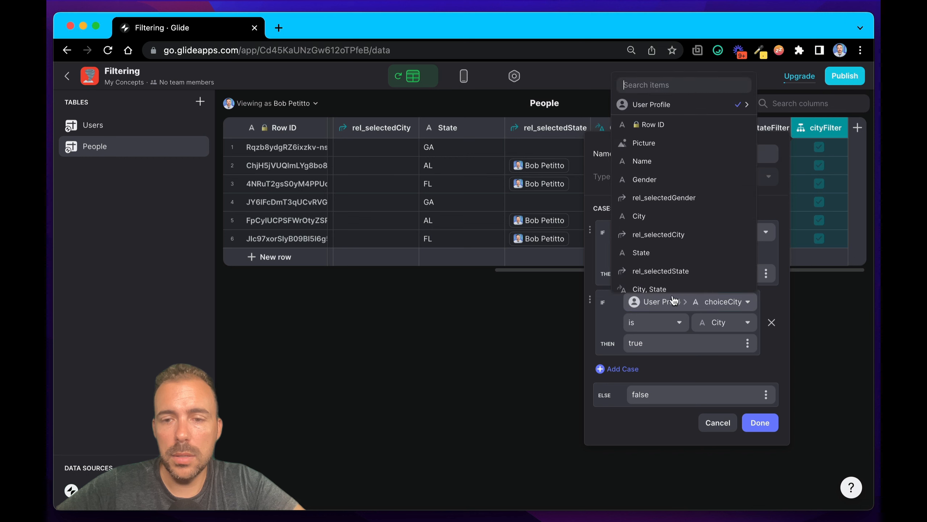
pyautogui.scroll(-1, 666, 247)
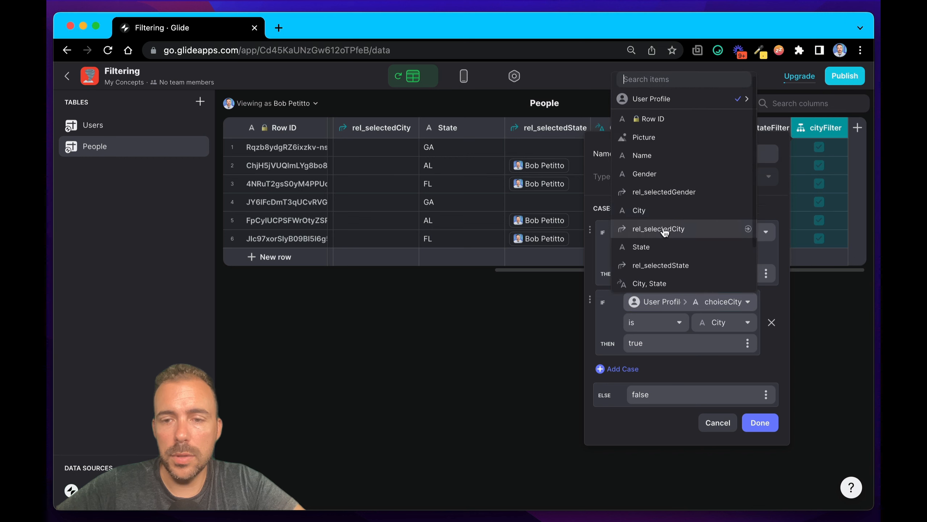
pyautogui.scroll(-3, 691, 274)
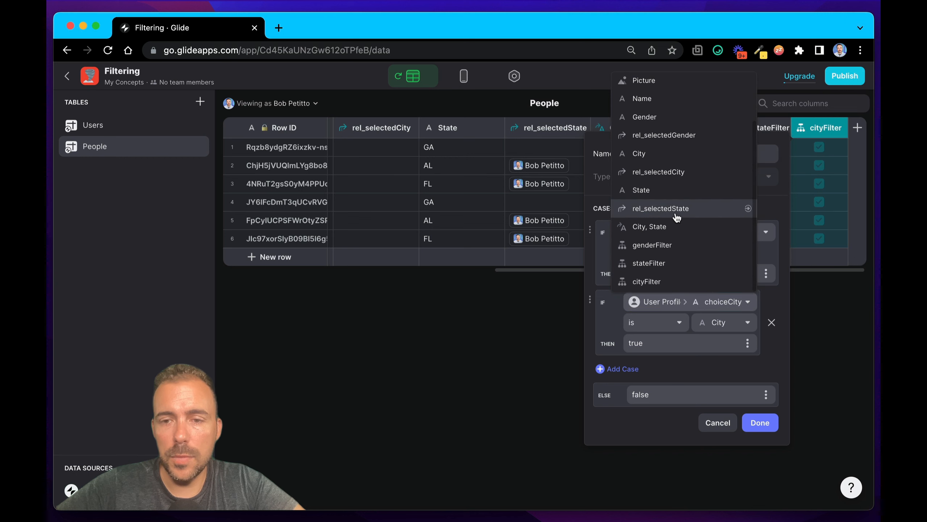
pyautogui.click(673, 174)
pyautogui.click(661, 322)
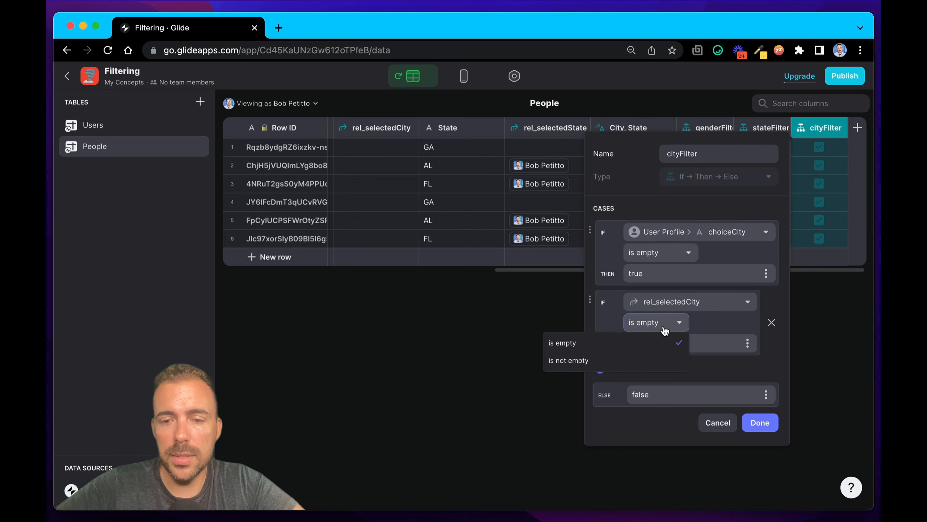
pyautogui.click(637, 361)
pyautogui.click(761, 423)
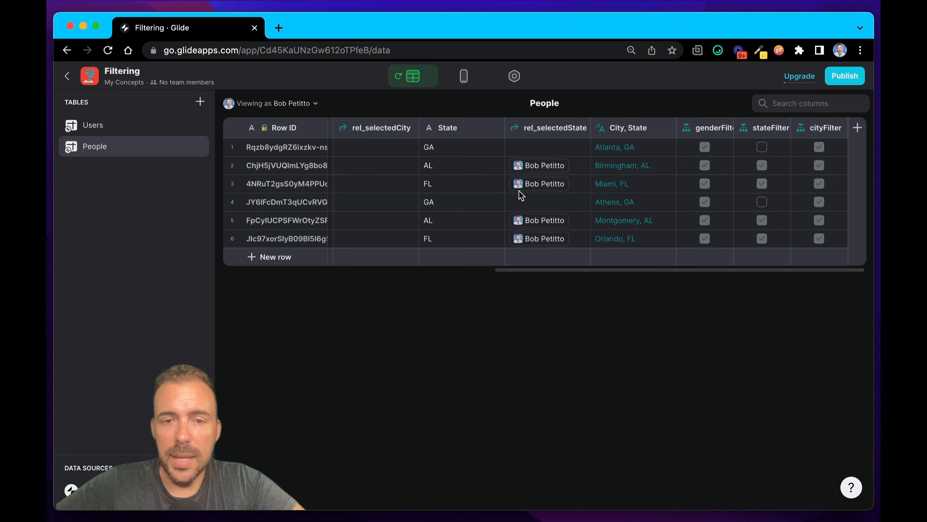
# Compare the stateFilter values with the related State and City values in the Birmingham and Miami rows.
pyautogui.moveTo(784, 169); pyautogui.dragTo(786, 184)
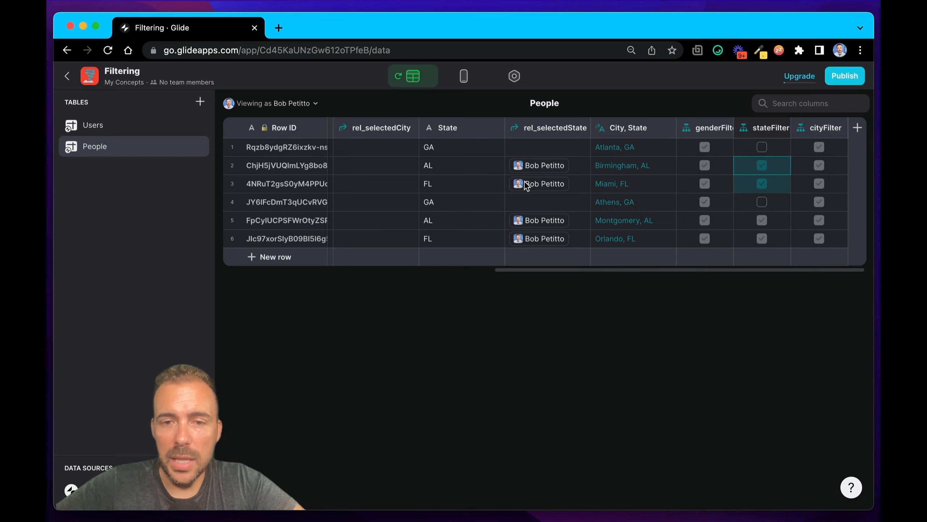
pyautogui.moveTo(468, 168); pyautogui.dragTo(469, 187)
pyautogui.moveTo(783, 172); pyautogui.dragTo(783, 184)
pyautogui.hscroll(-3, 314, 176)
pyautogui.hscroll(-5, 318, 174)
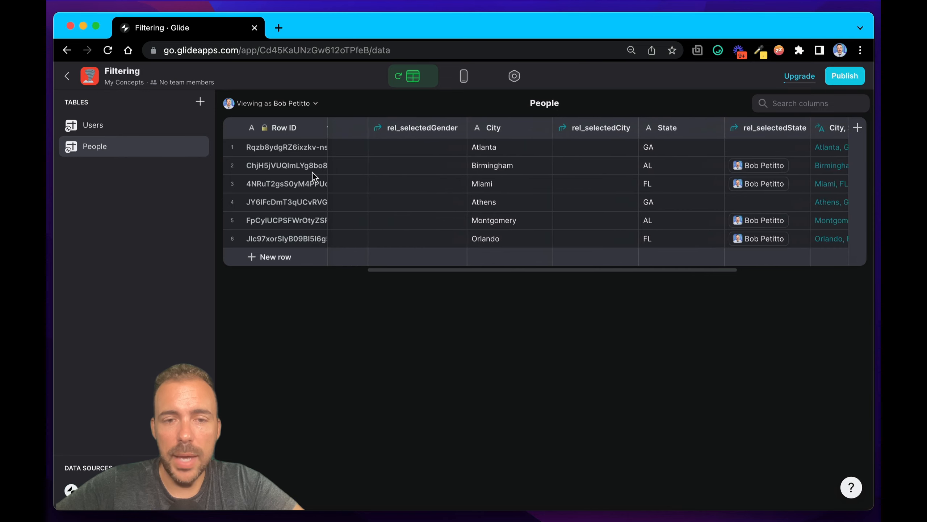
# Open the app layout and review the data filters of the People tab and its inline list.
pyautogui.click(462, 76)
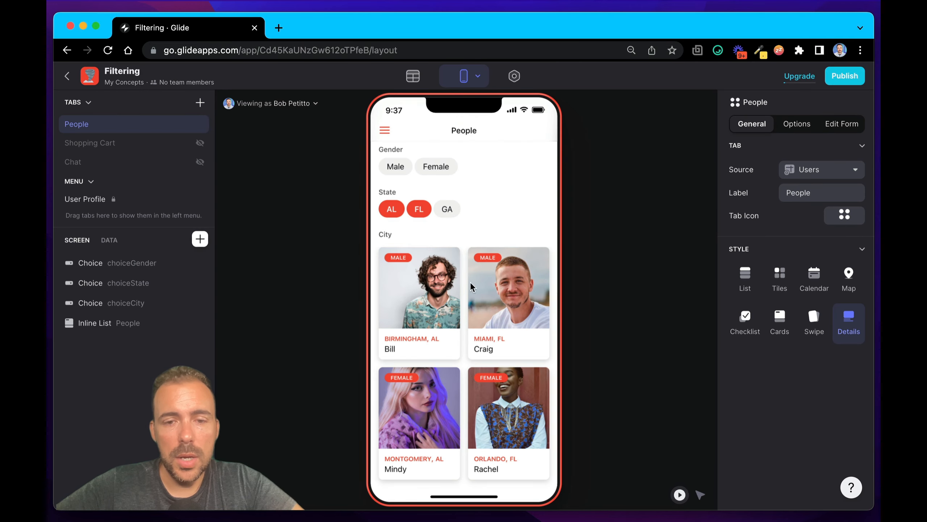
pyautogui.press('super')
pyautogui.click(797, 123)
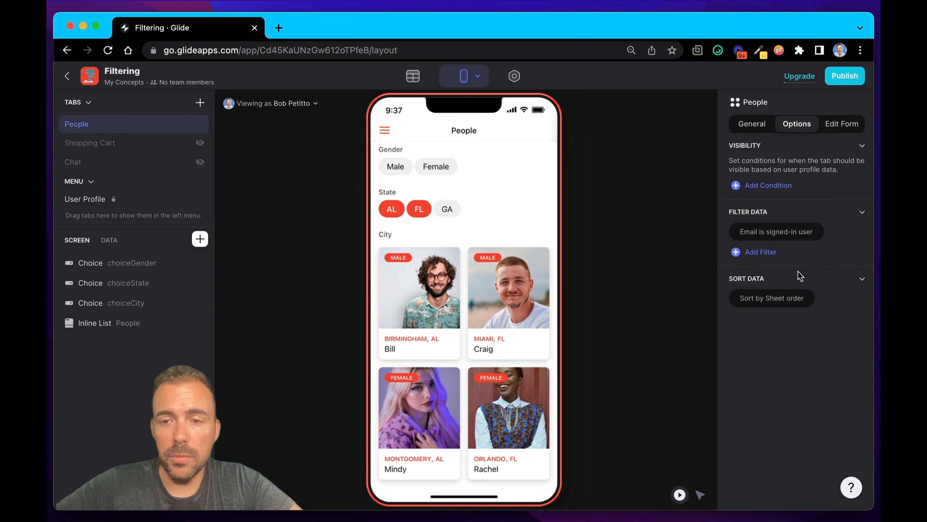
pyautogui.click(92, 323)
pyautogui.click(830, 124)
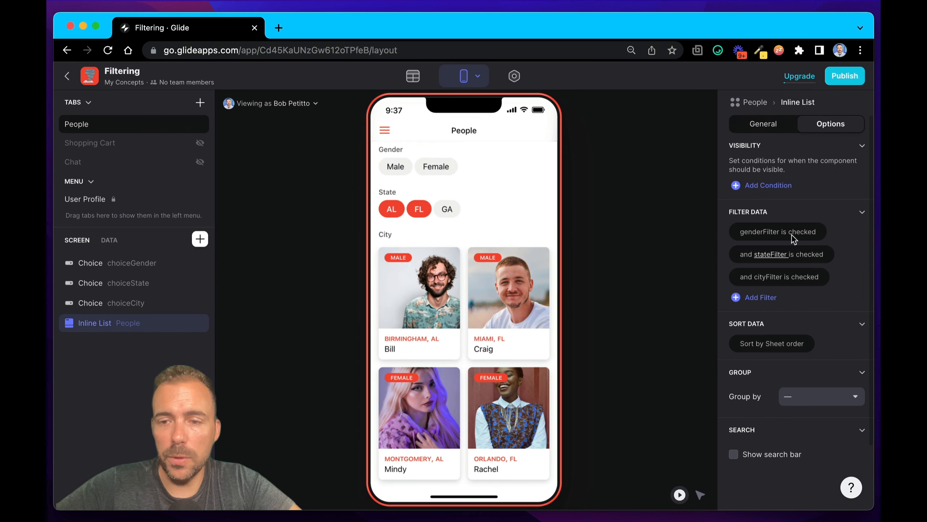
pyautogui.click(616, 264)
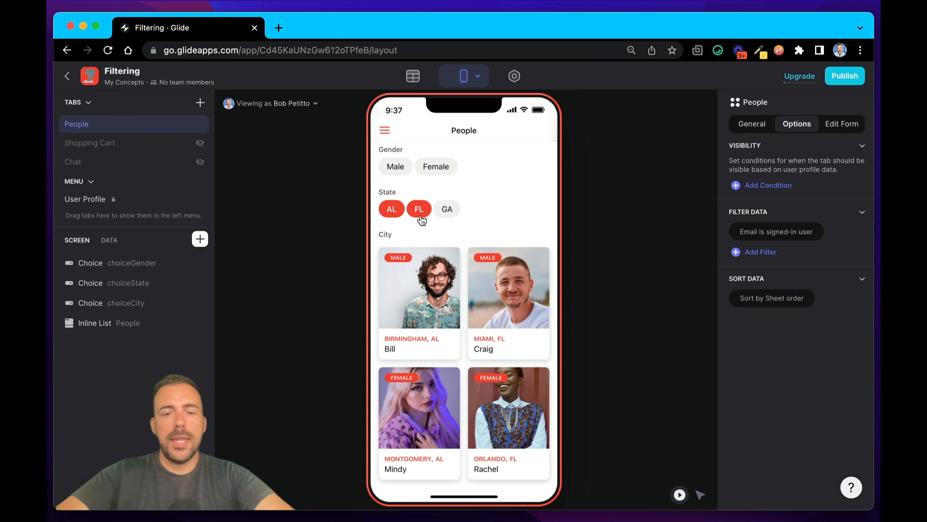
# Set the choiceCity component's data filter condition so that State is included in choiceState.
pyautogui.click(140, 309)
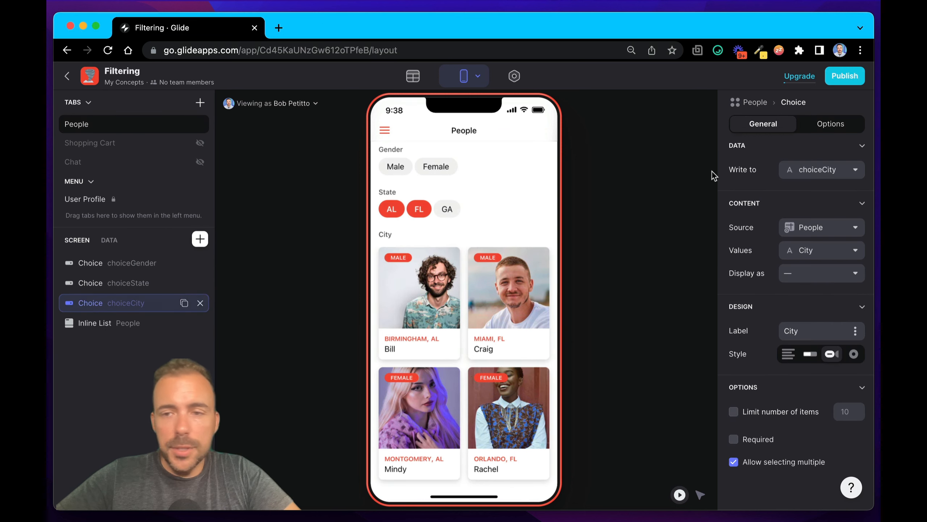
pyautogui.click(825, 124)
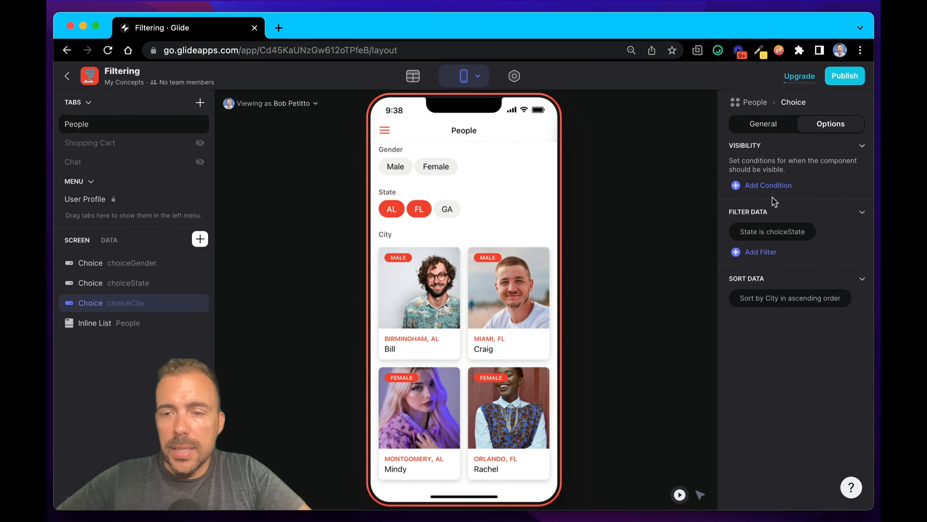
pyautogui.click(759, 238)
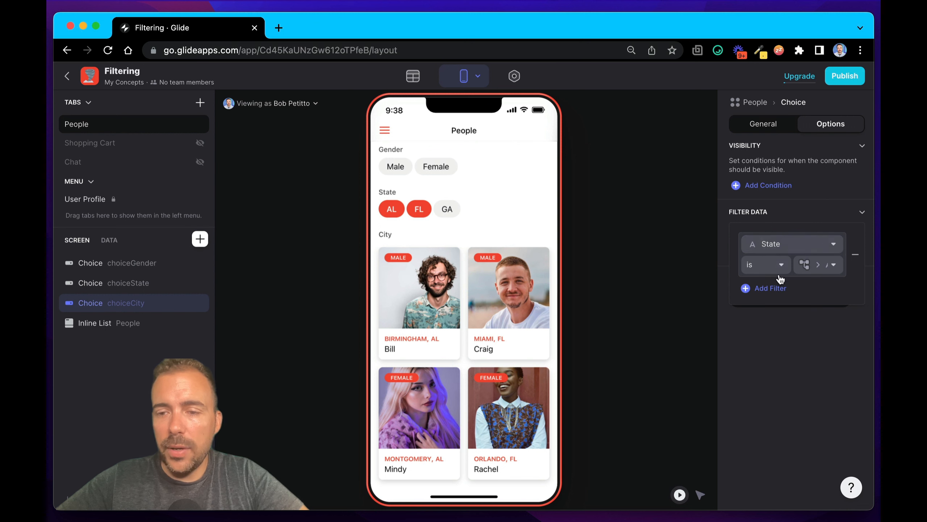
pyautogui.click(766, 267)
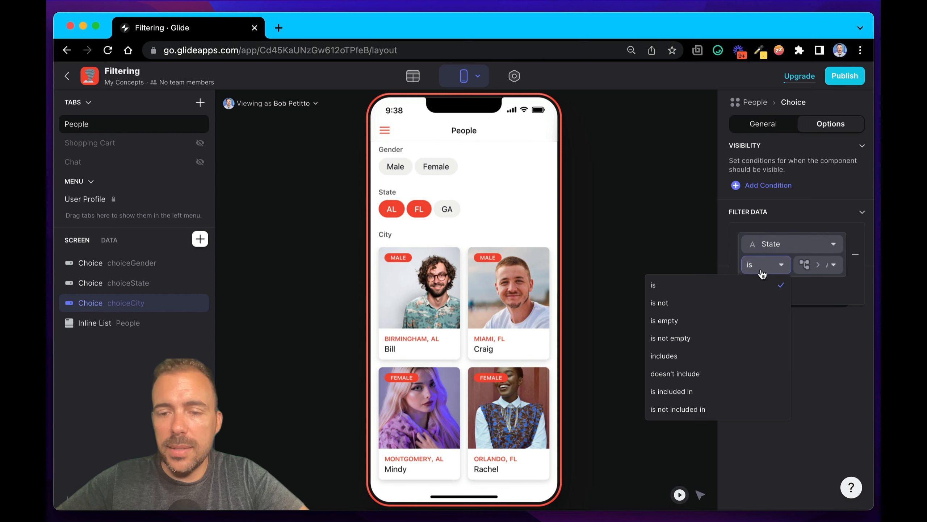
pyautogui.click(716, 398)
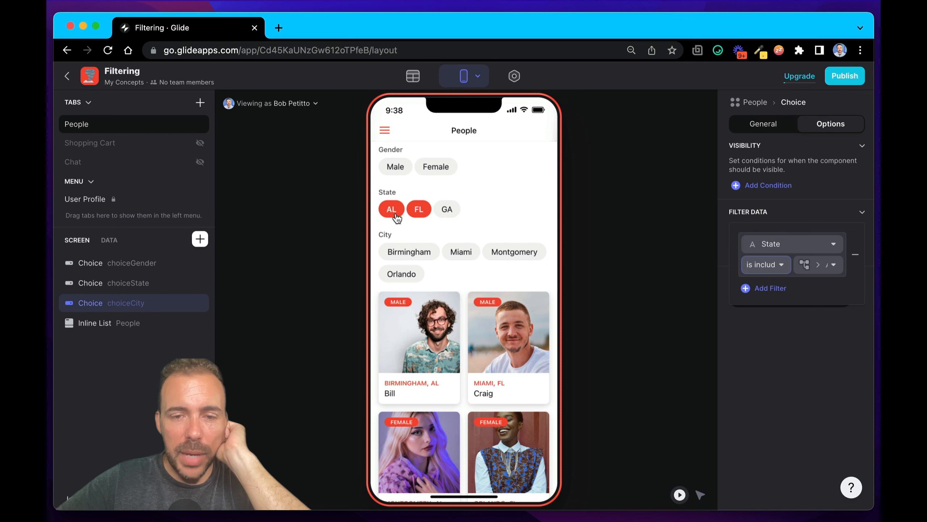
# Test the combined filters in the app preview with the cities Miami and Montgomery and the gender Female.
pyautogui.click(462, 260)
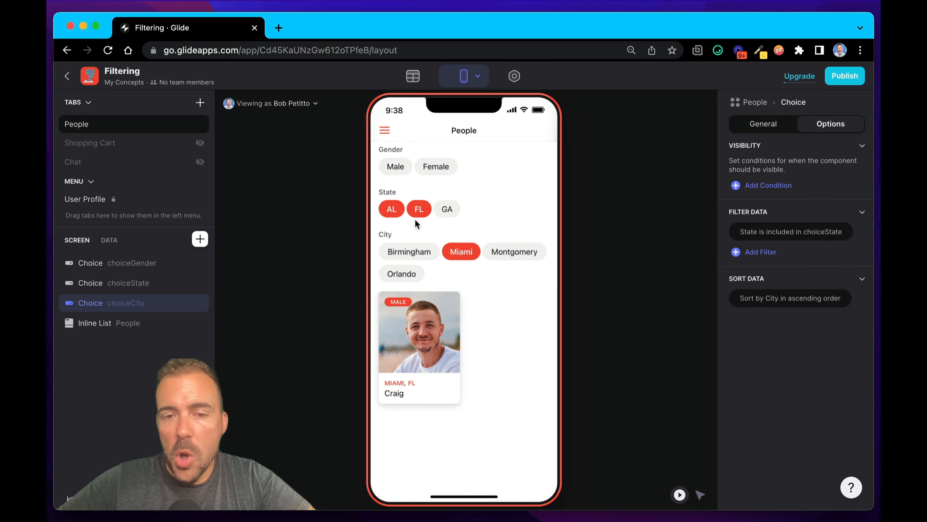
pyautogui.click(467, 257)
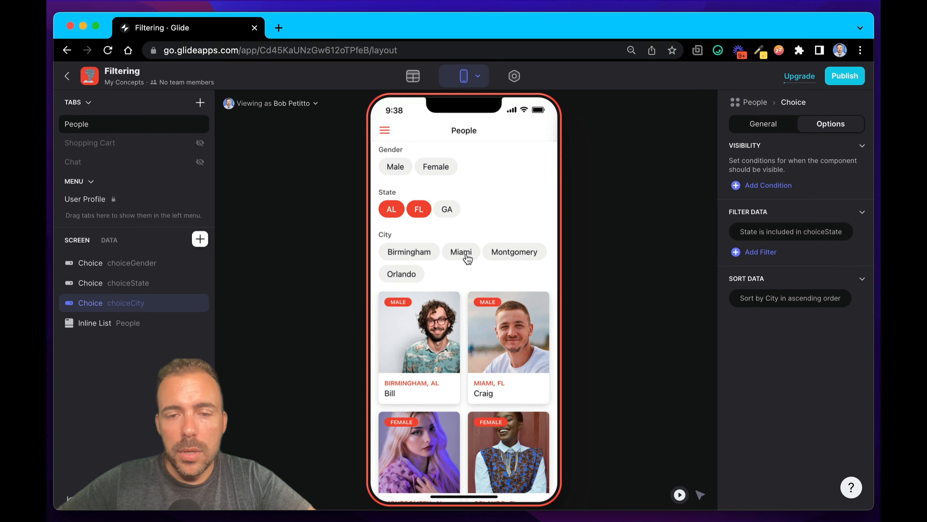
pyautogui.click(522, 258)
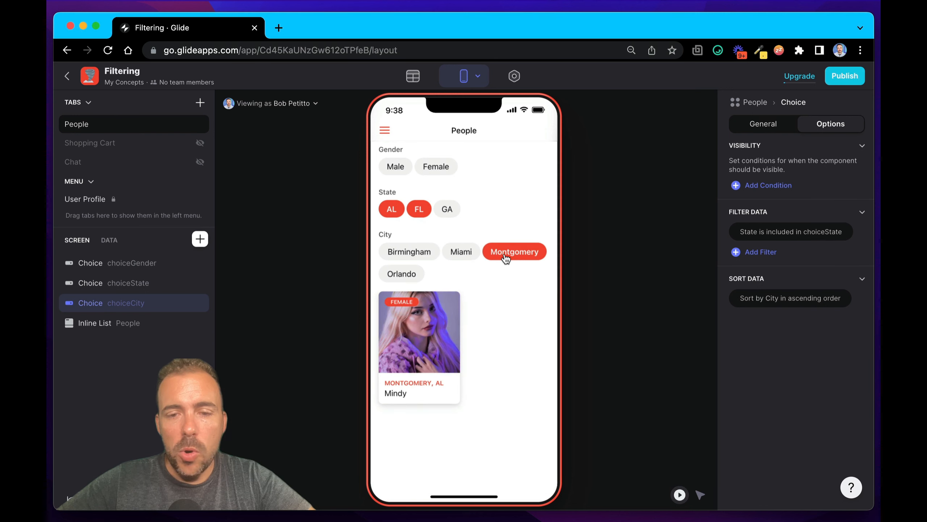
pyautogui.click(463, 255)
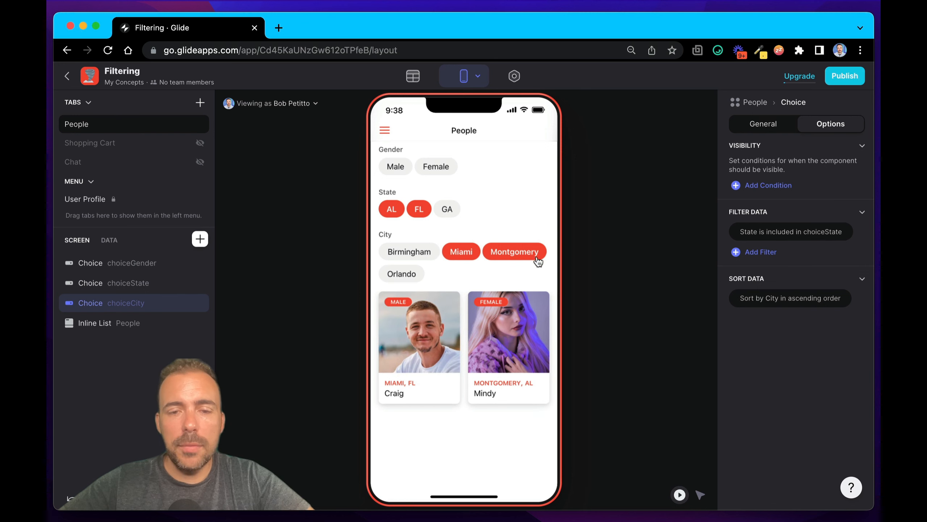
pyautogui.click(435, 173)
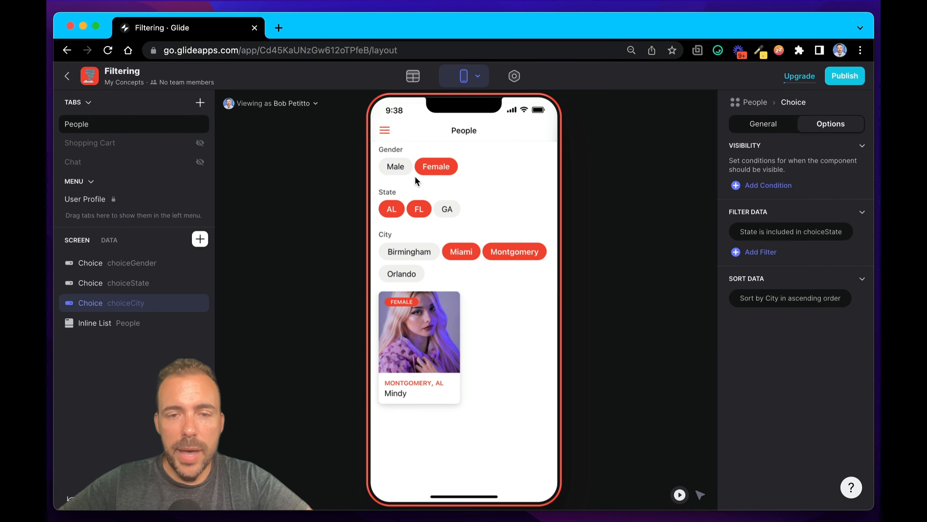
# Test the preview filters with gender Male, states AL and GA, and city Birmingham.
pyautogui.click(395, 168)
pyautogui.click(443, 167)
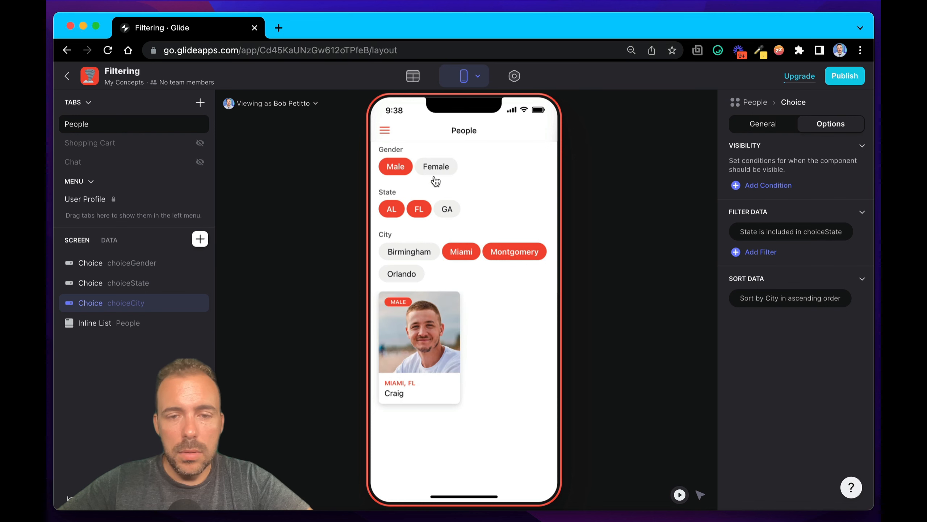
pyautogui.click(418, 209)
pyautogui.click(447, 211)
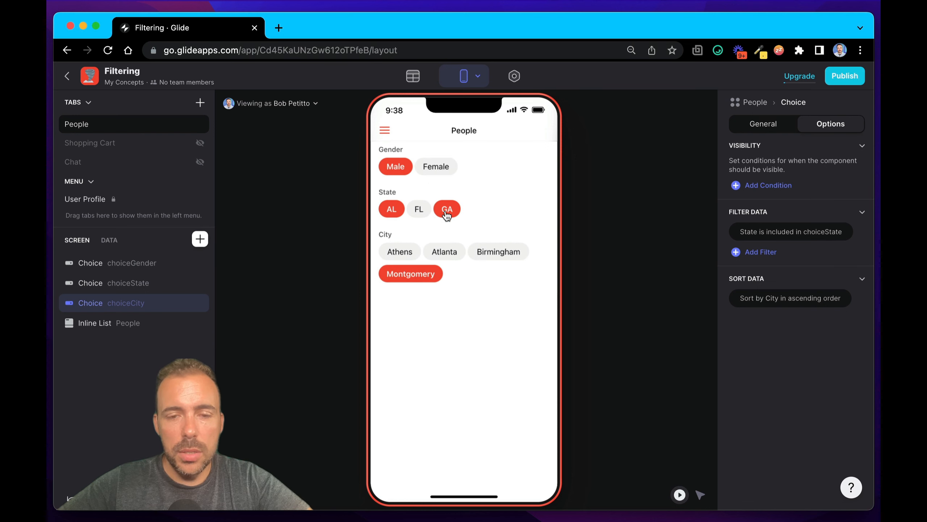
pyautogui.click(421, 278)
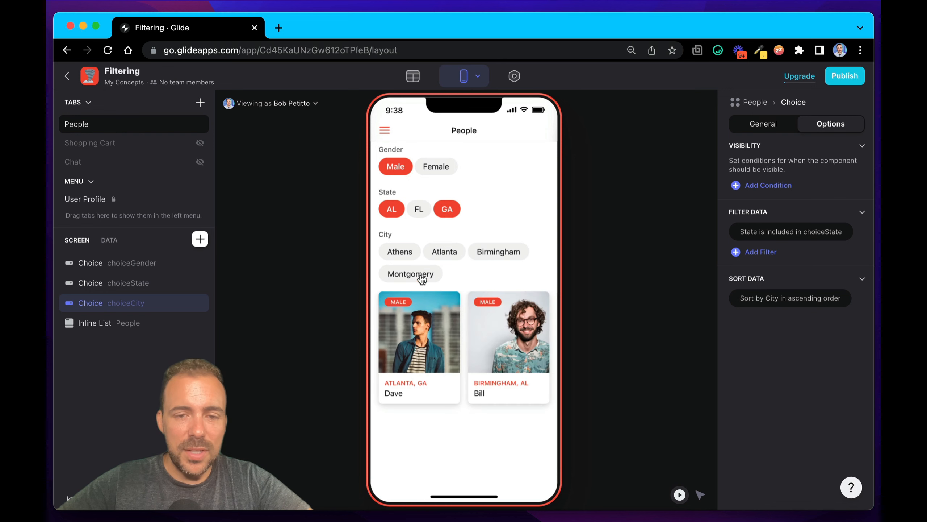
pyautogui.click(489, 252)
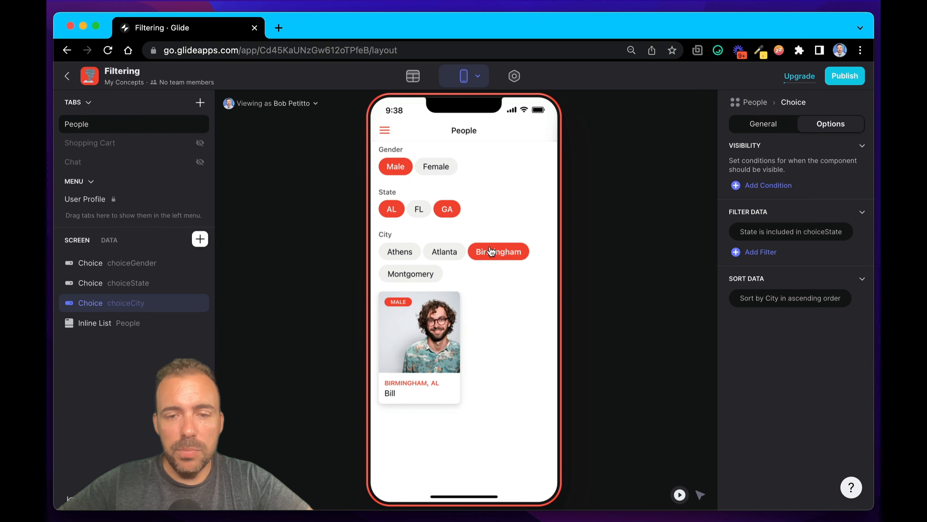
# Clear the city and state selections in the preview, keeping only the gender Male selected.
pyautogui.click(454, 252)
pyautogui.click(454, 252)
pyautogui.click(479, 251)
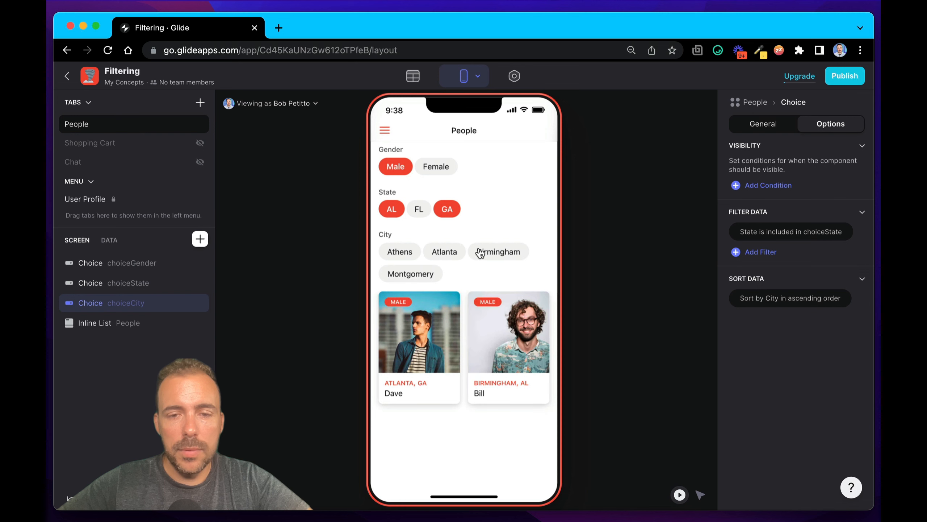
pyautogui.click(446, 210)
pyautogui.click(396, 211)
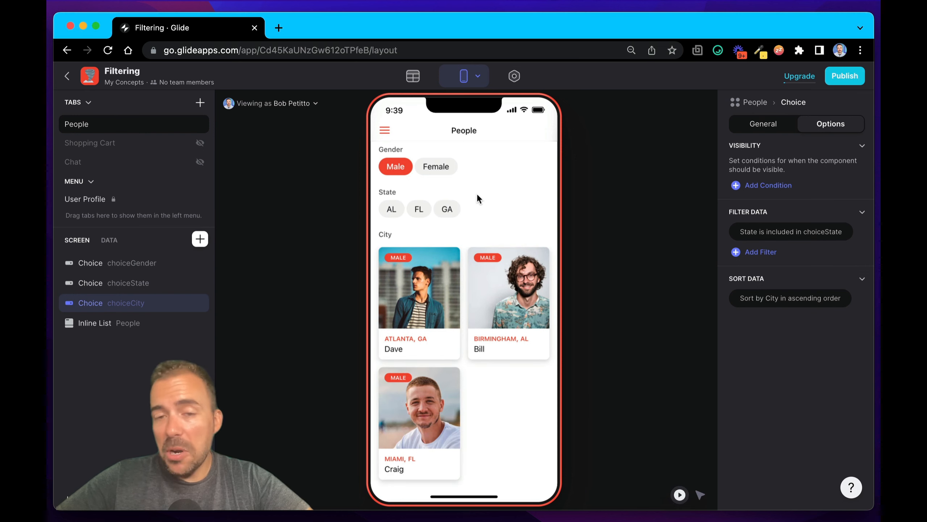
# Test state AL with Birmingham on and off and each gender, then add state FL without a gender and browse the people list.
pyautogui.click(395, 209)
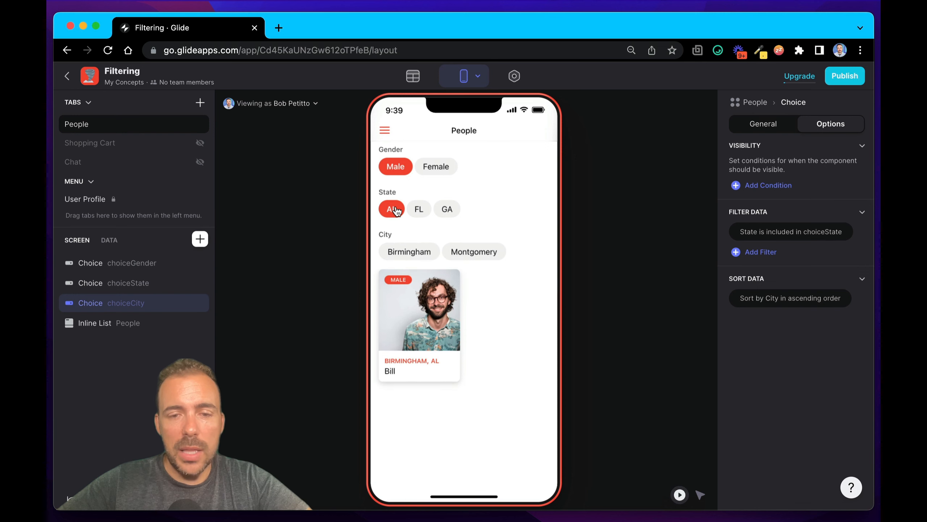
pyautogui.click(406, 252)
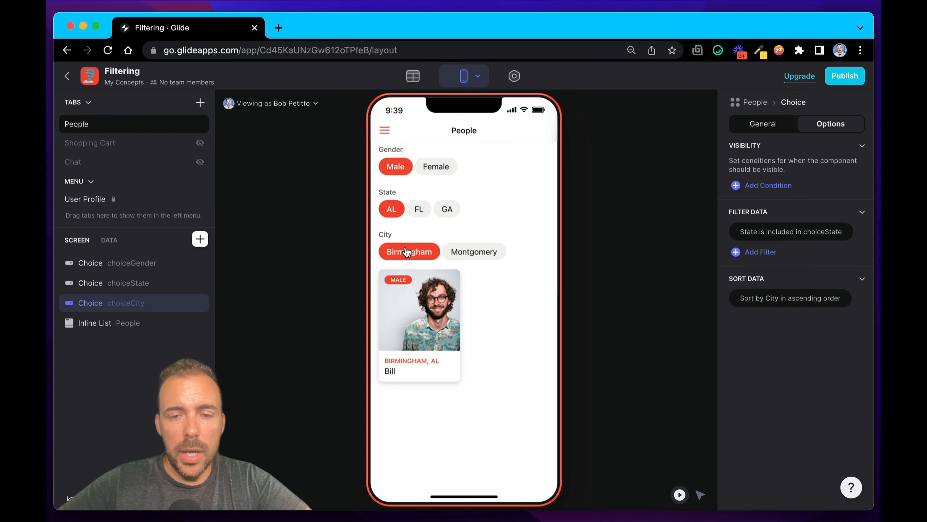
pyautogui.click(406, 252)
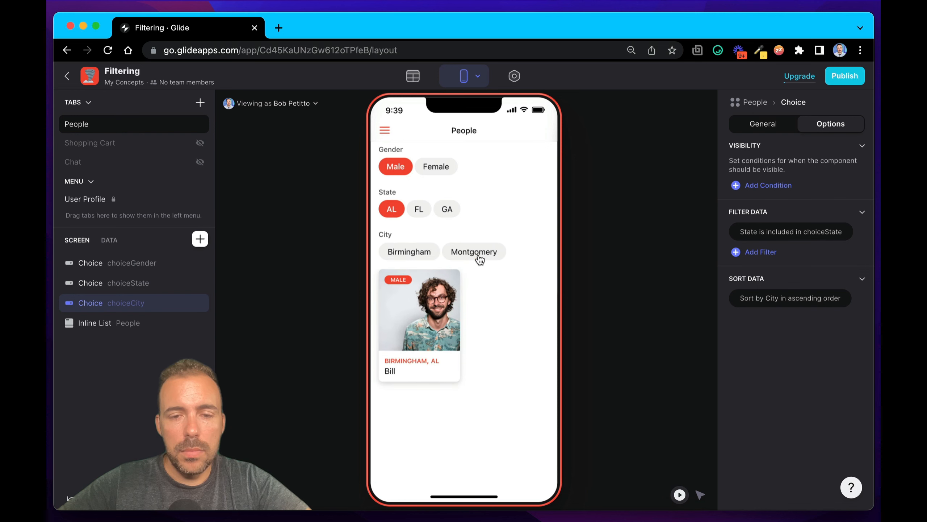
pyautogui.click(394, 166)
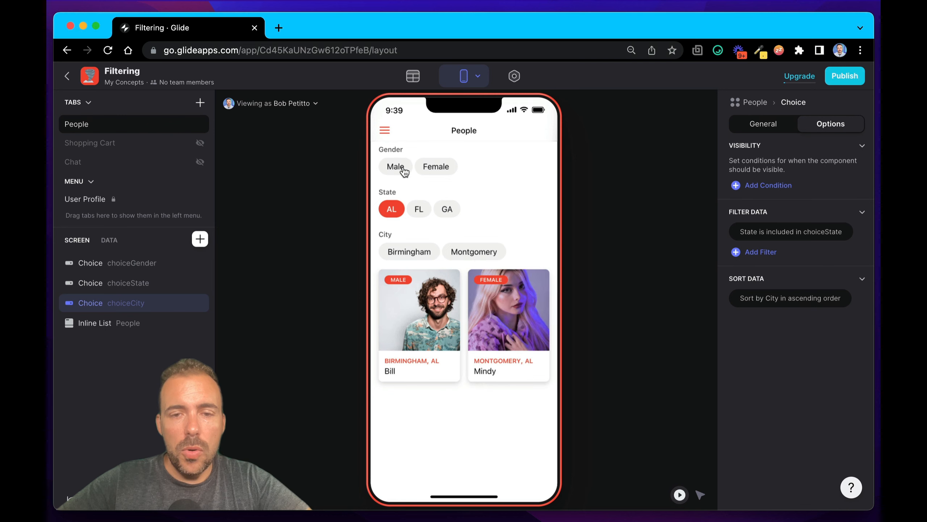
pyautogui.click(437, 166)
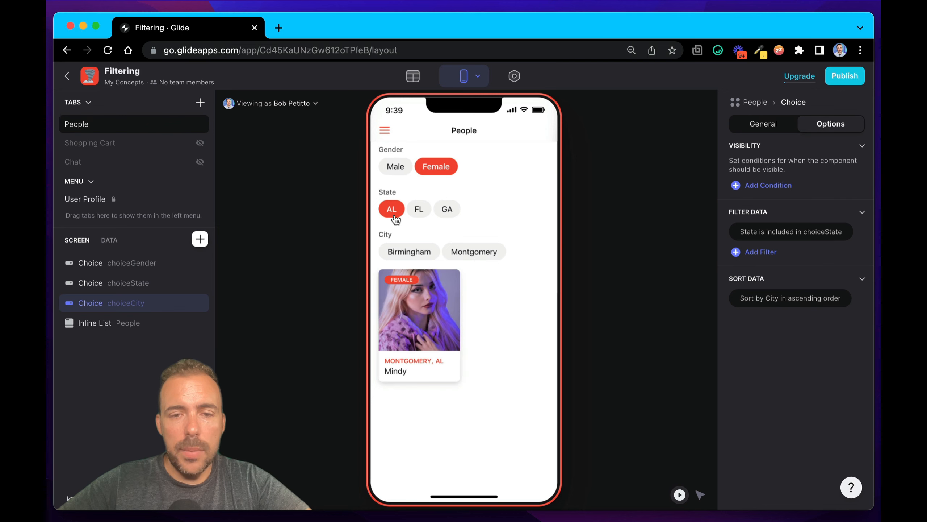
pyautogui.click(439, 167)
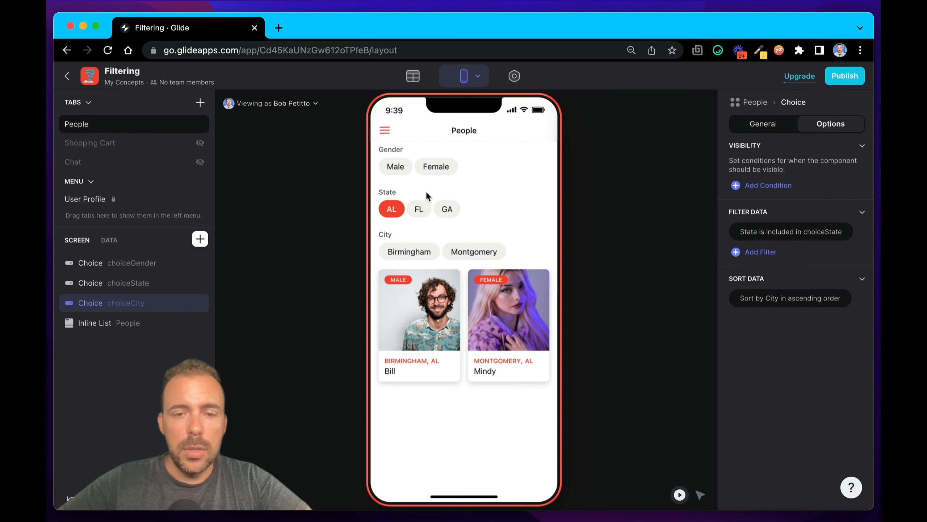
pyautogui.click(418, 212)
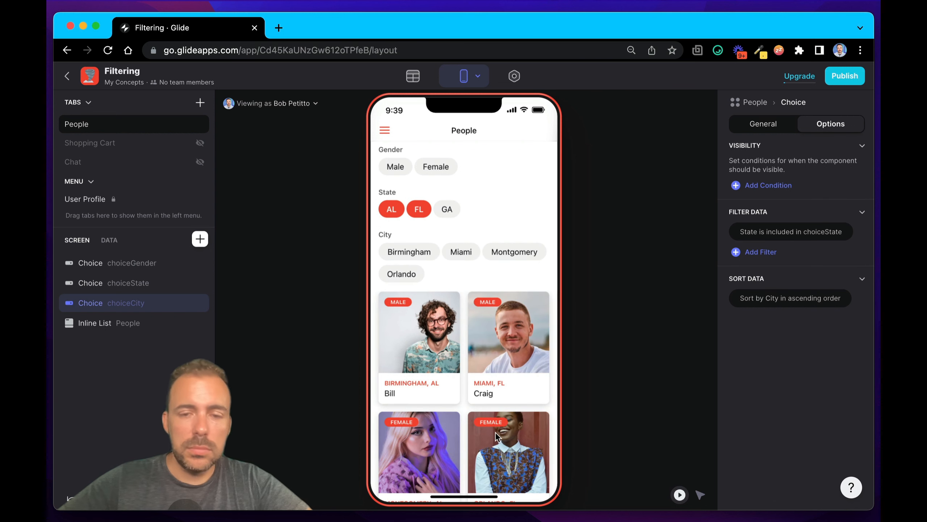
pyautogui.scroll(-1, 495, 433)
pyautogui.scroll(1, 495, 433)
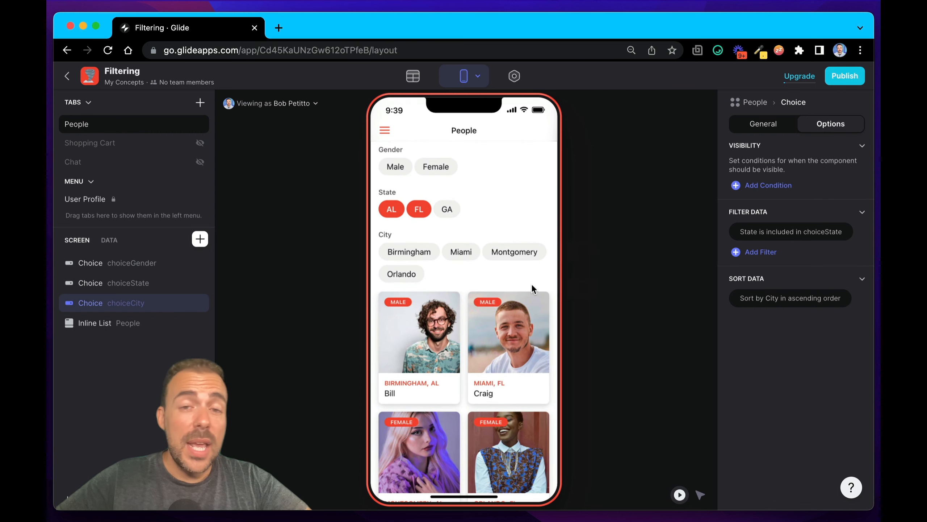
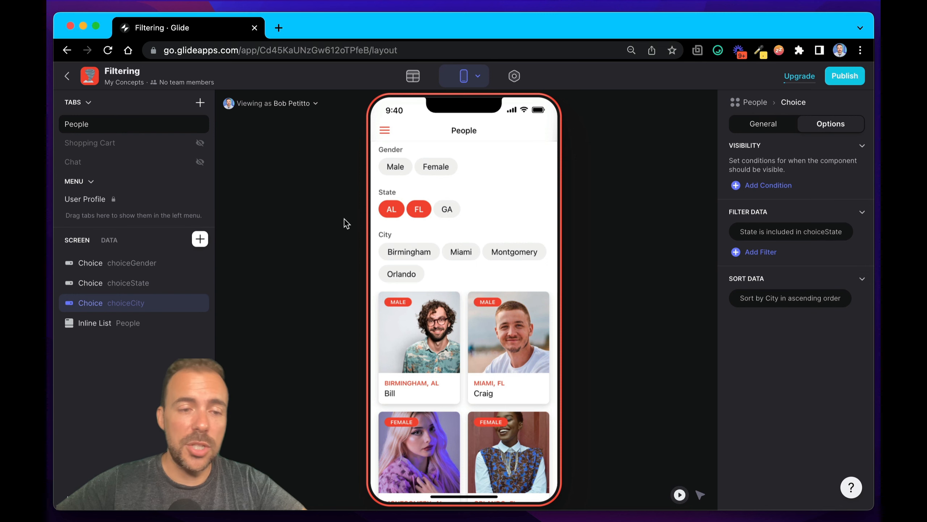
# Add a user-specific Boolean column named showFilters to the Users table.
pyautogui.click(414, 76)
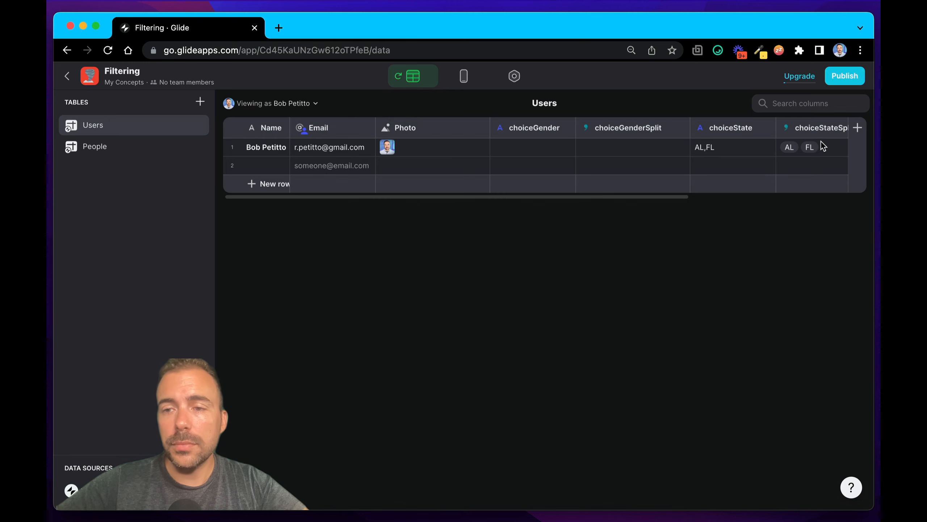
pyautogui.hscroll(10, 822, 146)
pyautogui.click(857, 128)
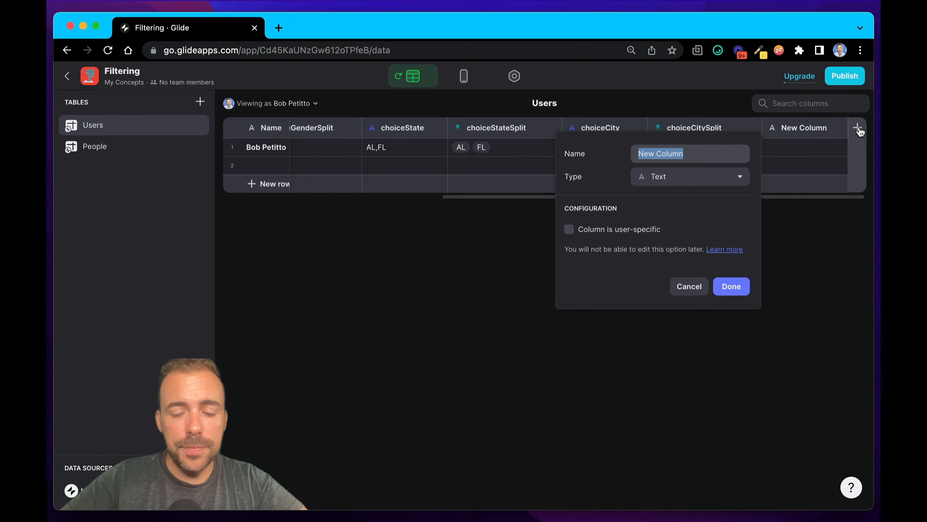
pyautogui.write('show')
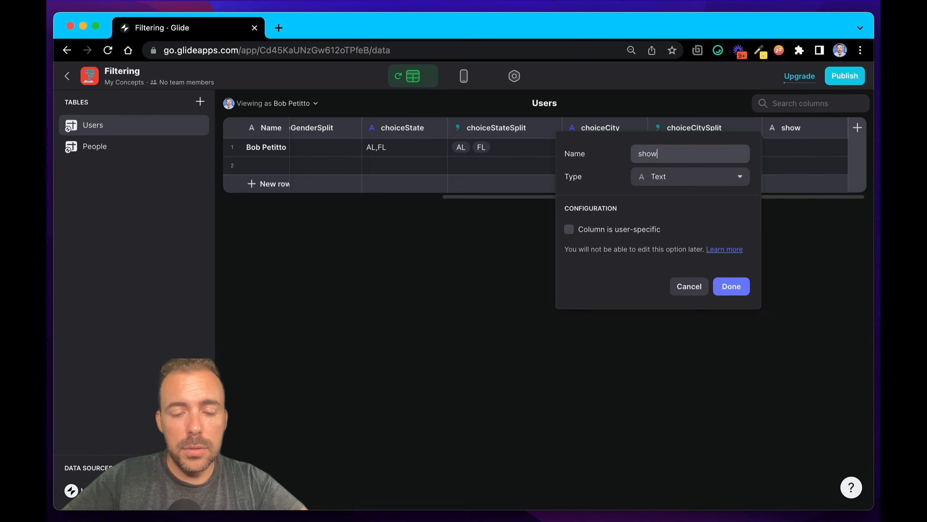
pyautogui.write('Filters')
pyautogui.click(682, 179)
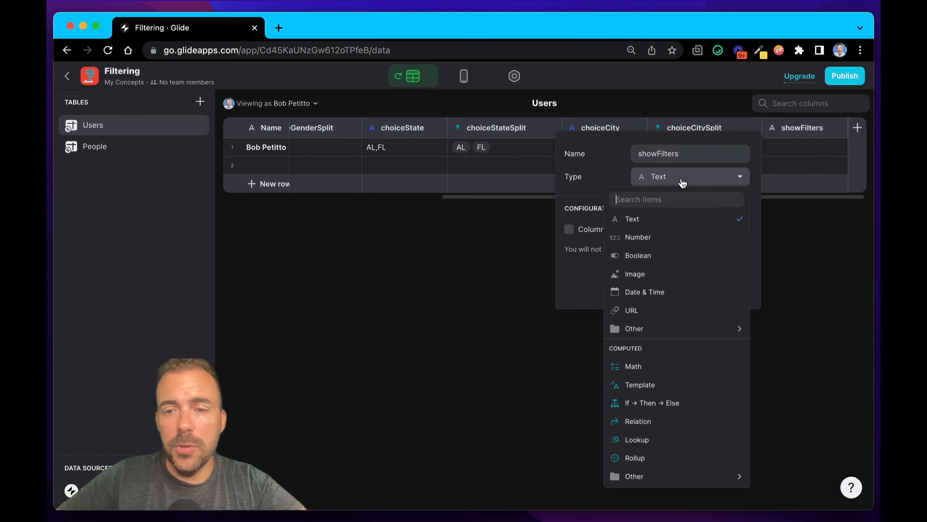
pyautogui.click(655, 257)
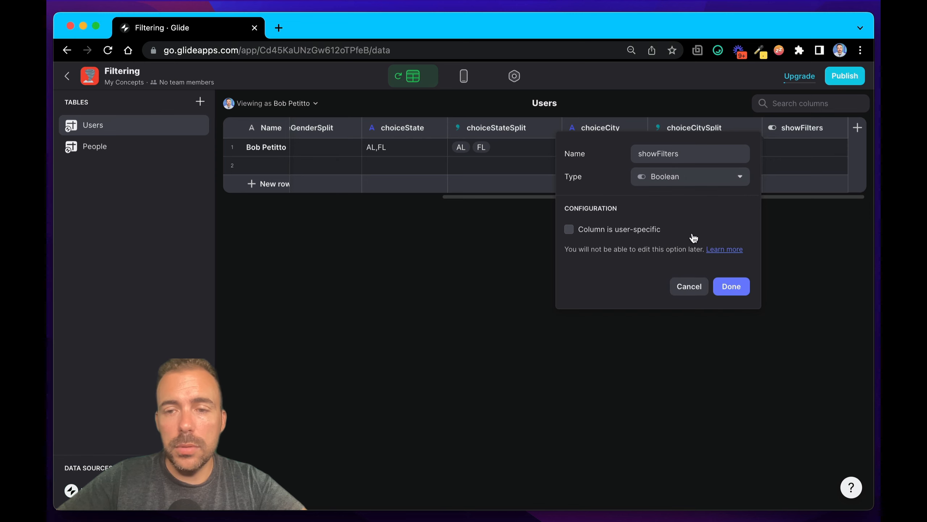
pyautogui.click(639, 230)
pyautogui.click(727, 289)
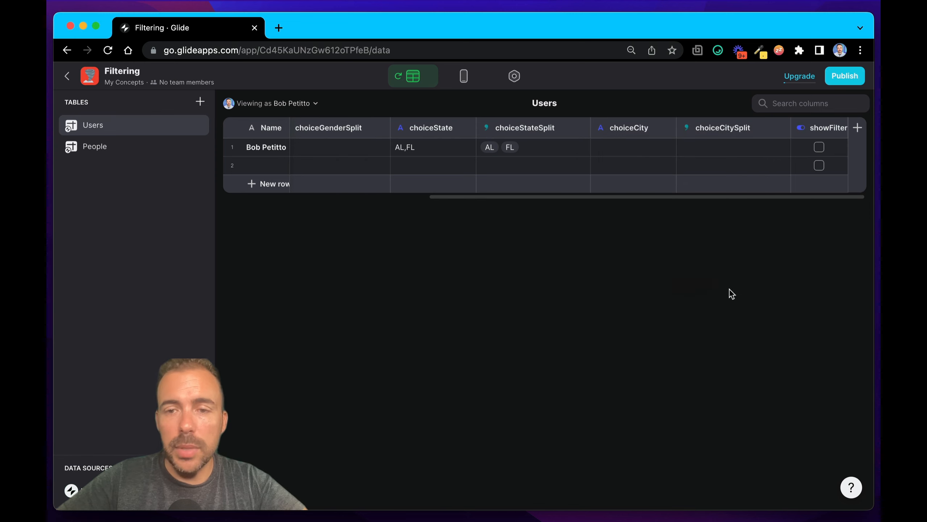
# Insert a Switch component for showFilters above the choiceGender component on the People screen.
pyautogui.click(463, 76)
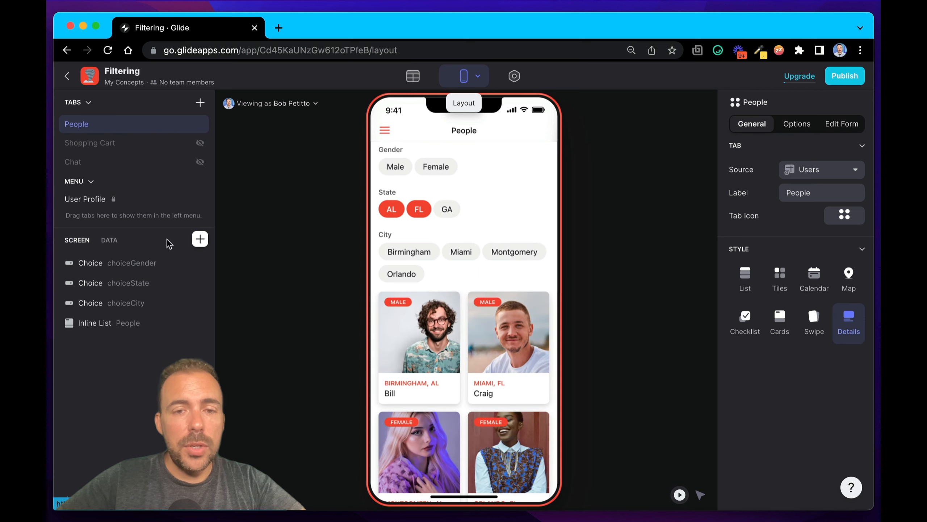
pyautogui.click(200, 239)
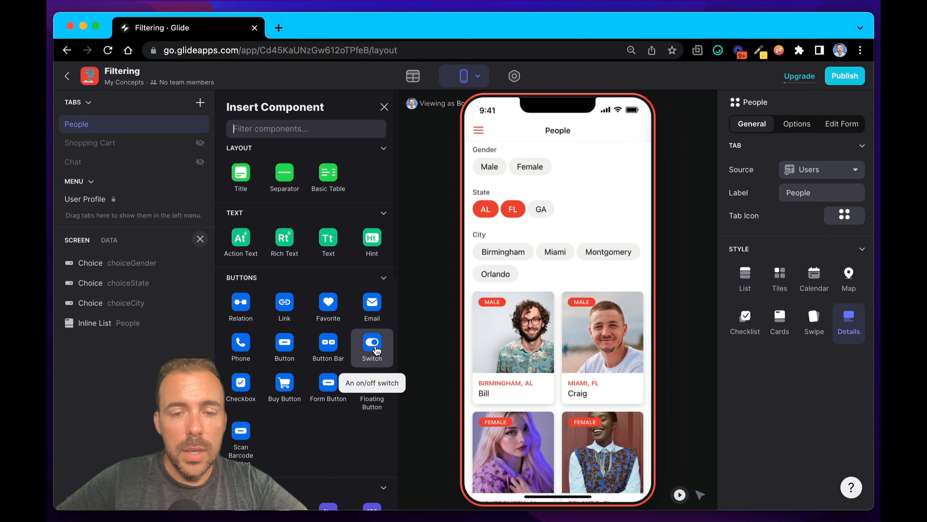
pyautogui.moveTo(378, 351); pyautogui.dragTo(145, 261)
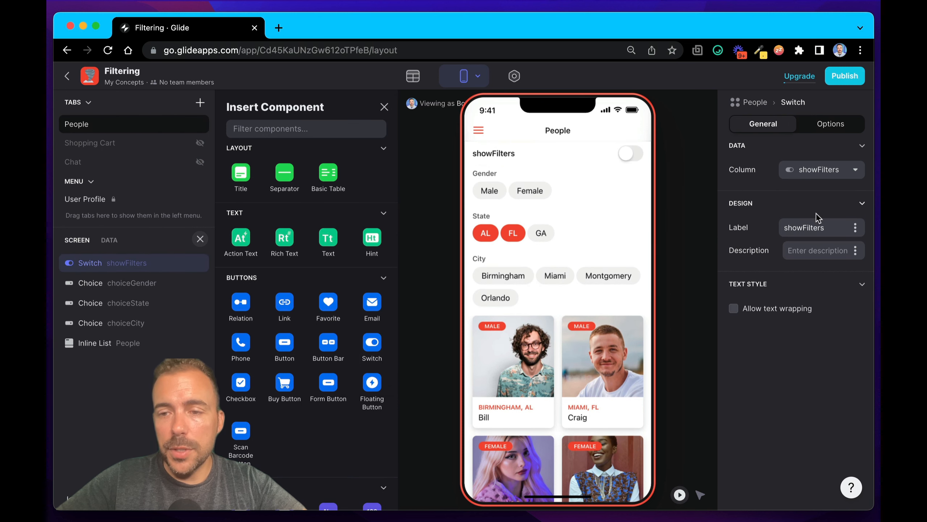
# Change the switch's label to "Show Filters".
pyautogui.click(804, 229)
pyautogui.click(788, 229)
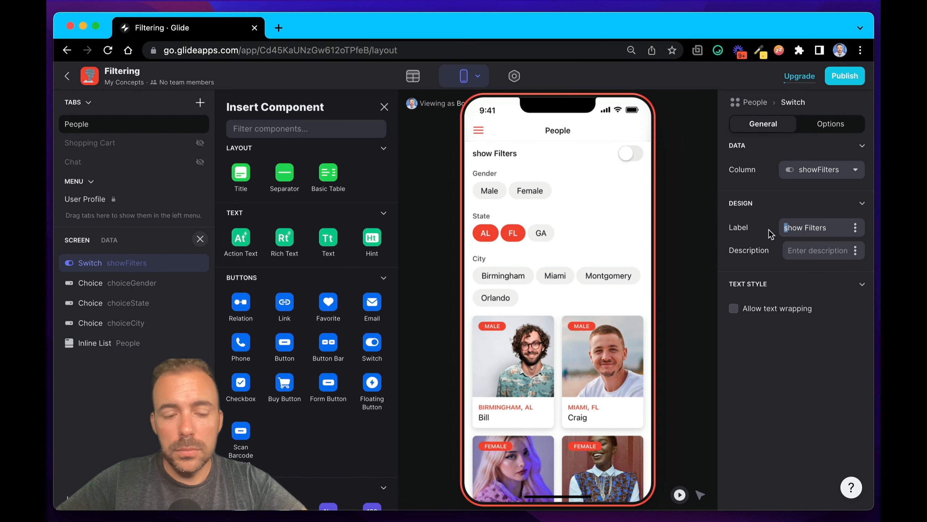
pyautogui.press('BackSpace')
pyautogui.write('S')
pyautogui.click(687, 291)
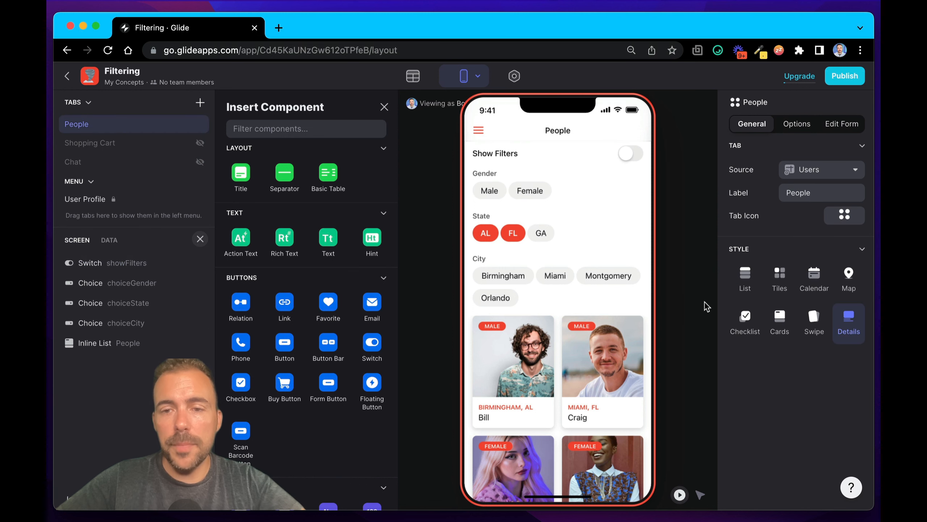
# Make the choiceGender component visible only when showFilters is checked.
pyautogui.click(510, 184)
pyautogui.click(826, 132)
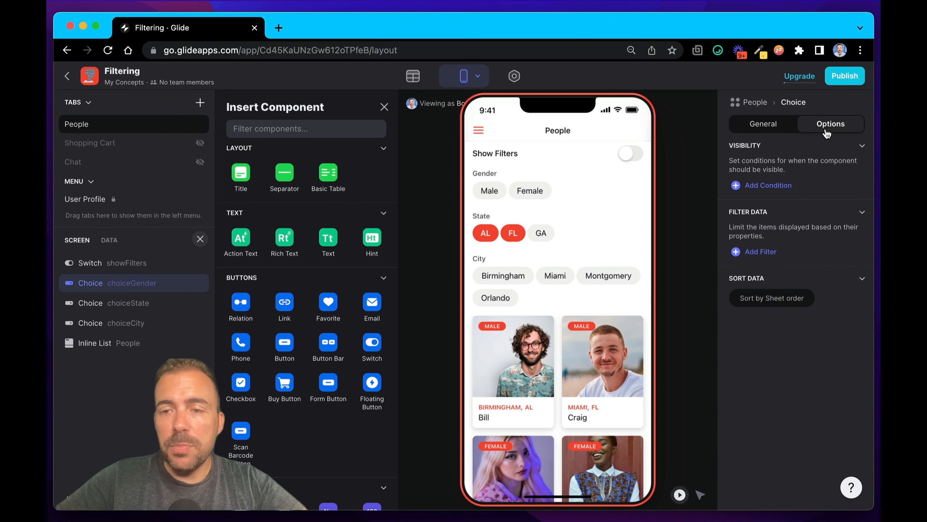
pyautogui.click(768, 185)
pyautogui.click(772, 180)
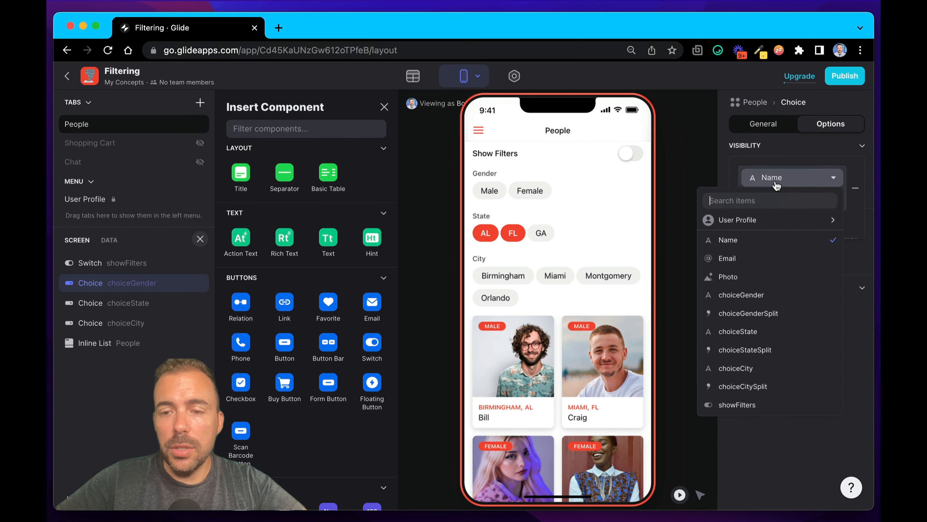
pyautogui.click(773, 405)
pyautogui.click(766, 197)
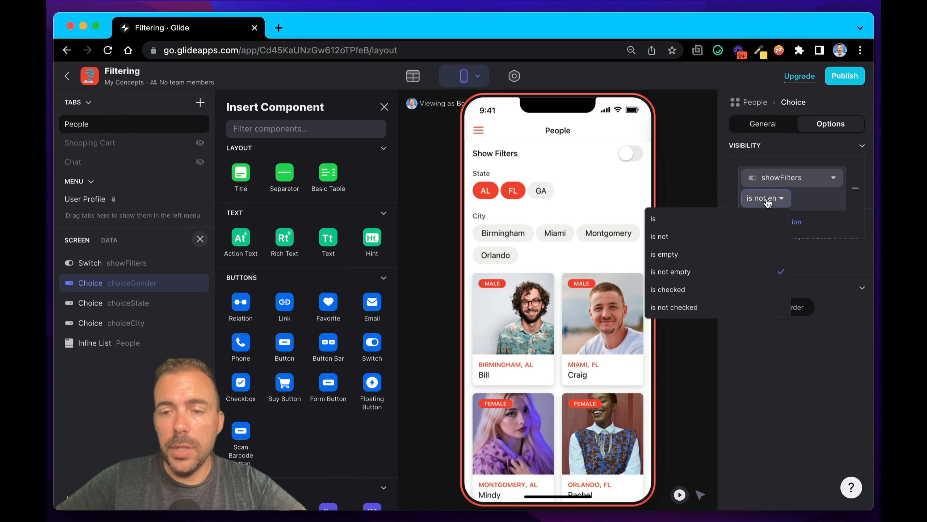
pyautogui.click(718, 291)
pyautogui.click(675, 217)
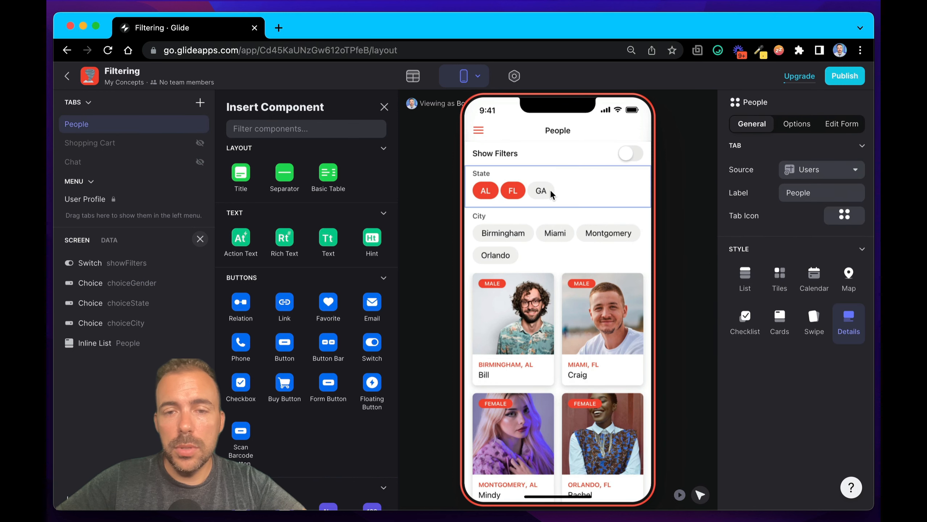
# Add a visibility condition to the choiceState component so that it shows only when showFilters is checked.
pyautogui.click(549, 189)
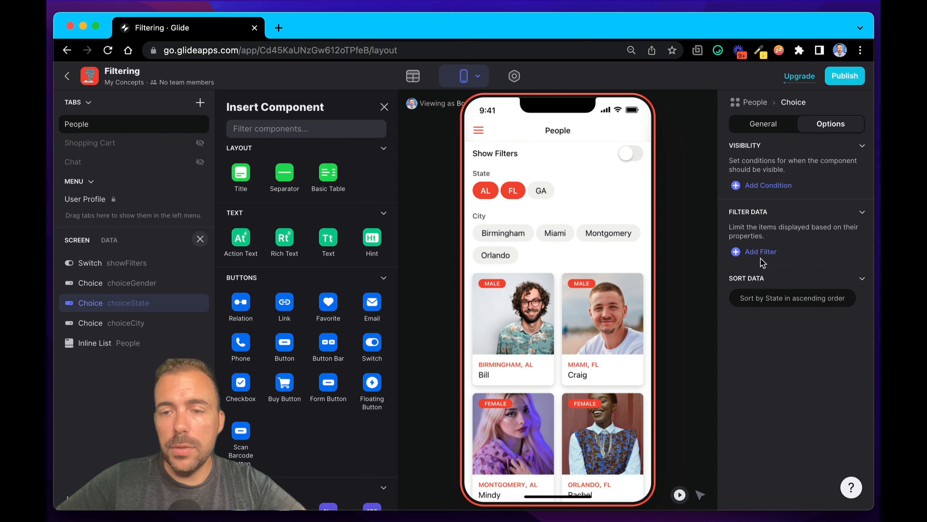
pyautogui.click(769, 185)
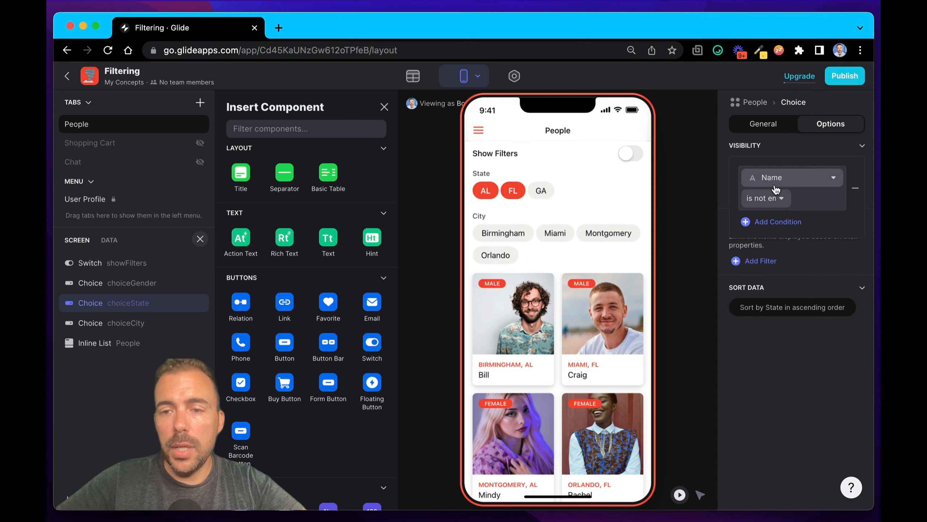
pyautogui.click(777, 176)
pyautogui.click(737, 404)
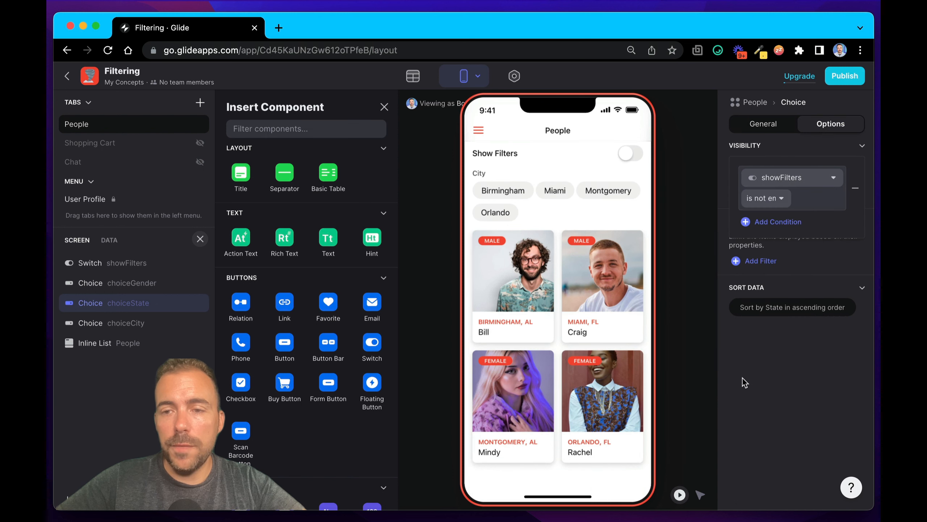
pyautogui.click(772, 205)
pyautogui.click(710, 289)
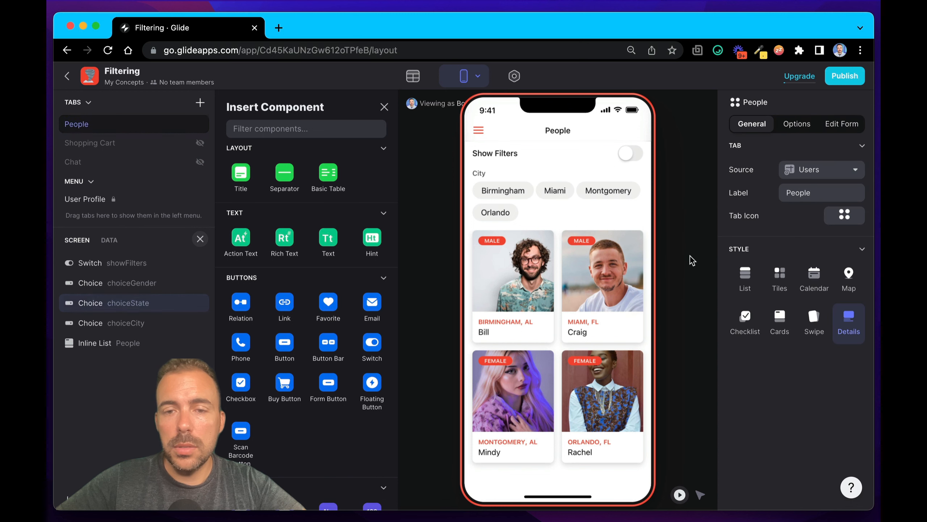
# Add a visibility condition to the choiceCity component so that it shows only when showFilters is checked.
pyautogui.click(586, 211)
pyautogui.click(830, 123)
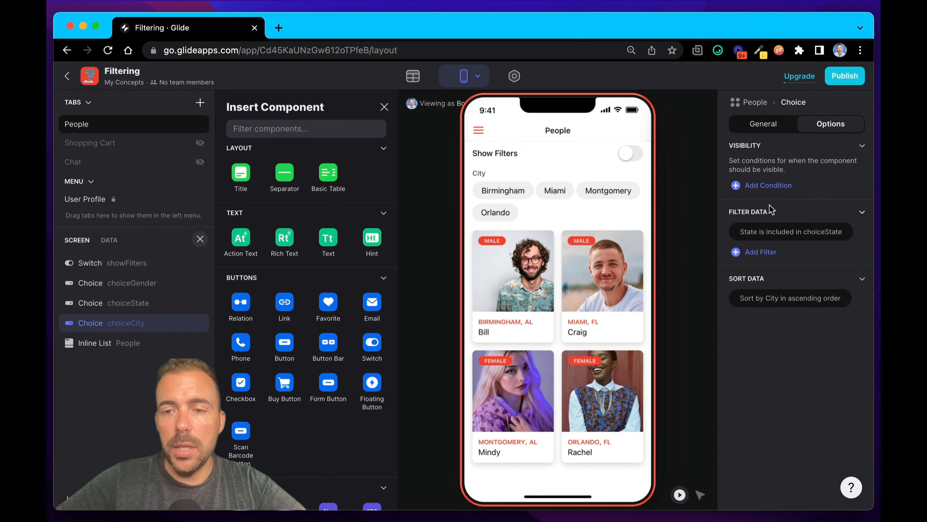
pyautogui.click(768, 186)
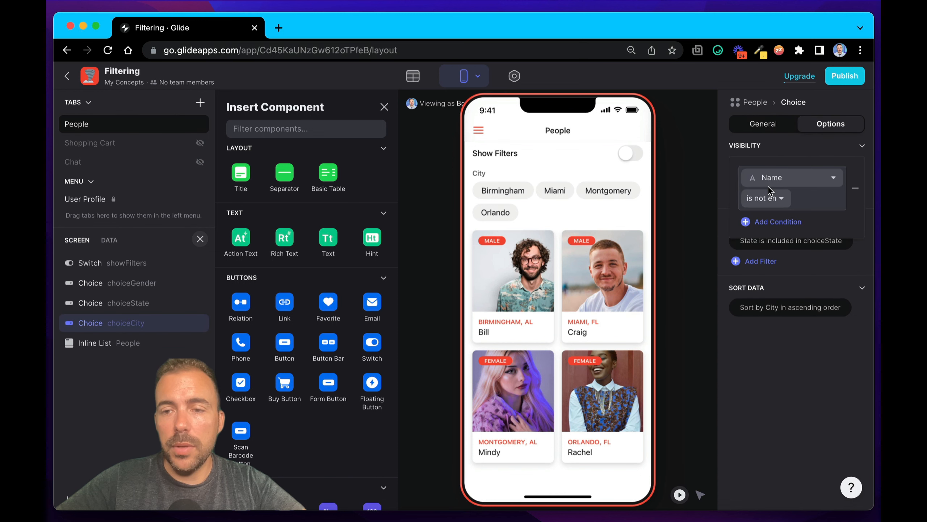
pyautogui.click(771, 177)
pyautogui.click(737, 404)
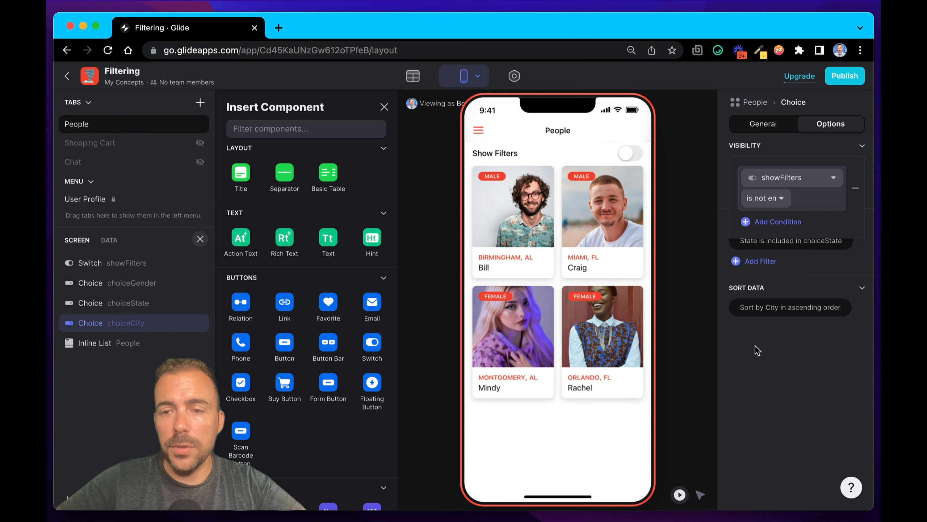
pyautogui.click(763, 208)
pyautogui.click(711, 287)
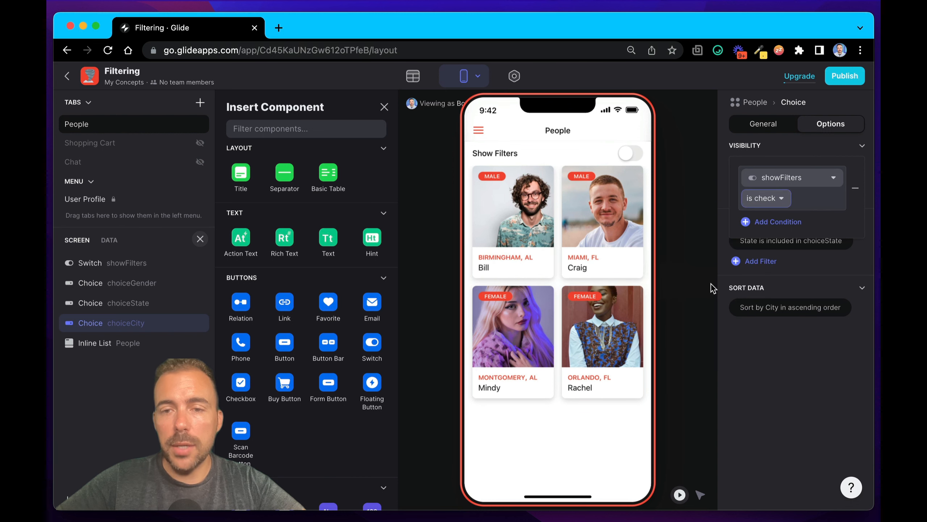
pyautogui.click(684, 242)
pyautogui.click(684, 242)
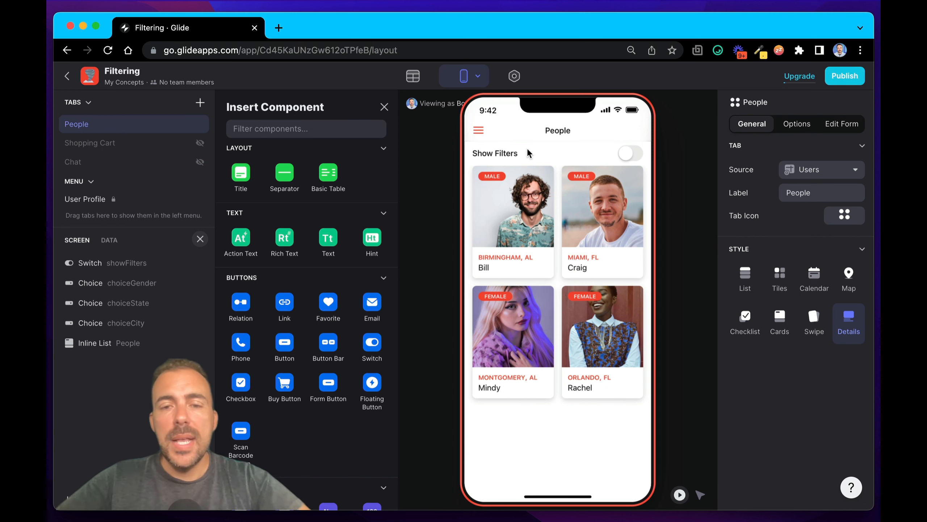
# Test the Show Filters switch in the app preview by turning it on and off again.
pyautogui.click(633, 155)
pyautogui.click(632, 155)
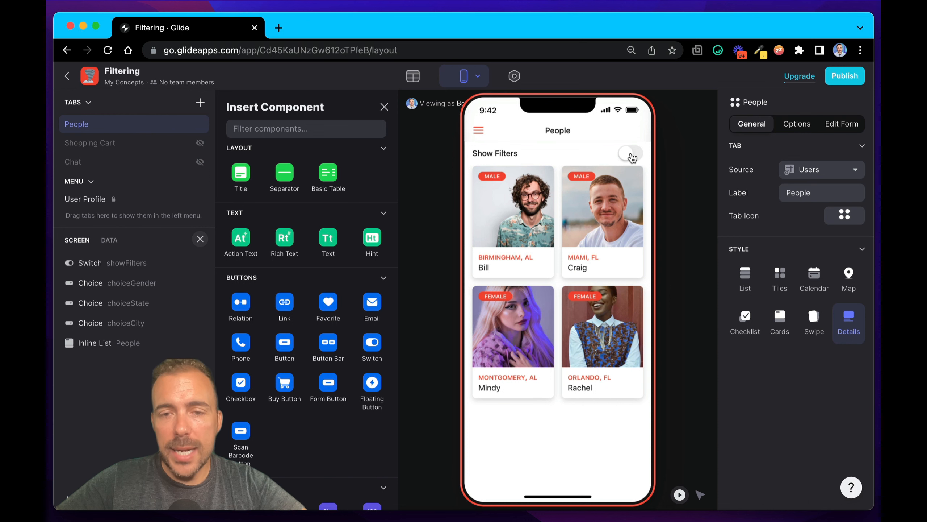
pyautogui.click(510, 151)
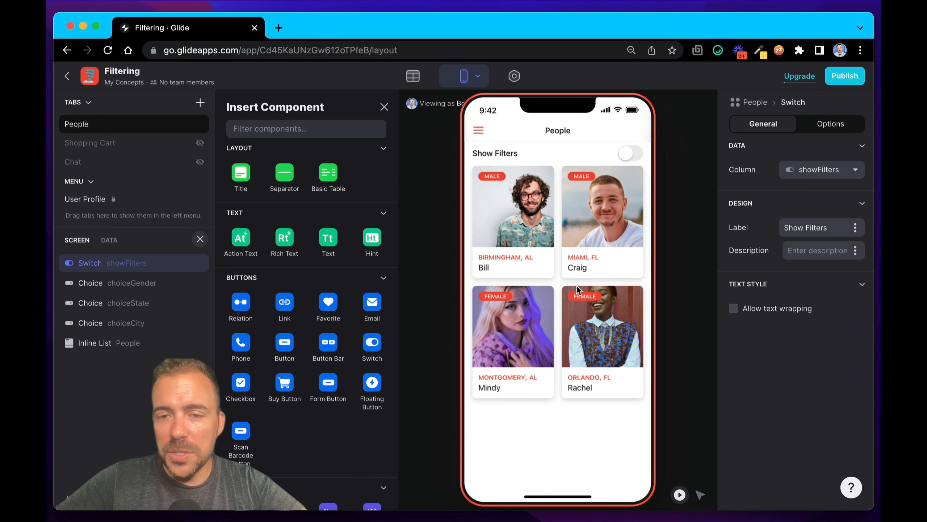
pyautogui.click(635, 155)
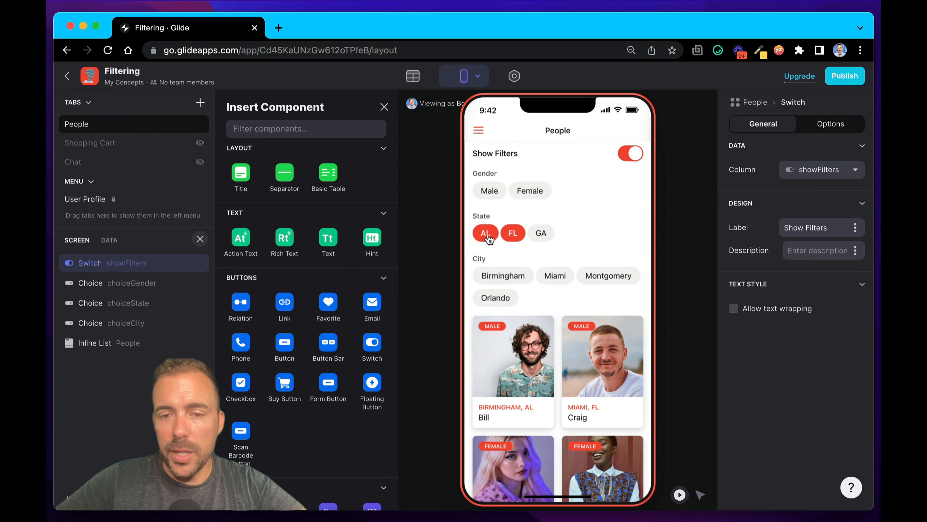
pyautogui.click(622, 159)
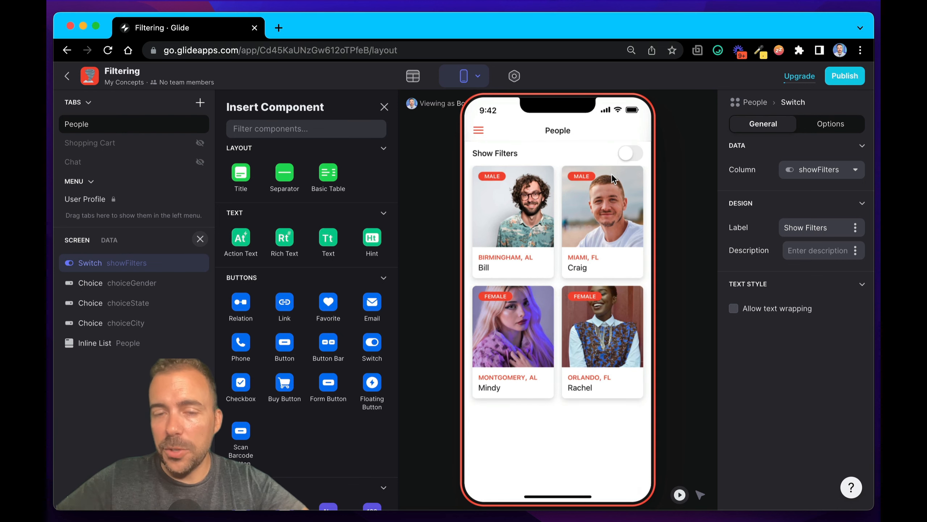
# Examine the choiceGender, choiceState and choiceCity columns and their split columns in the Users data table.
pyautogui.click(413, 76)
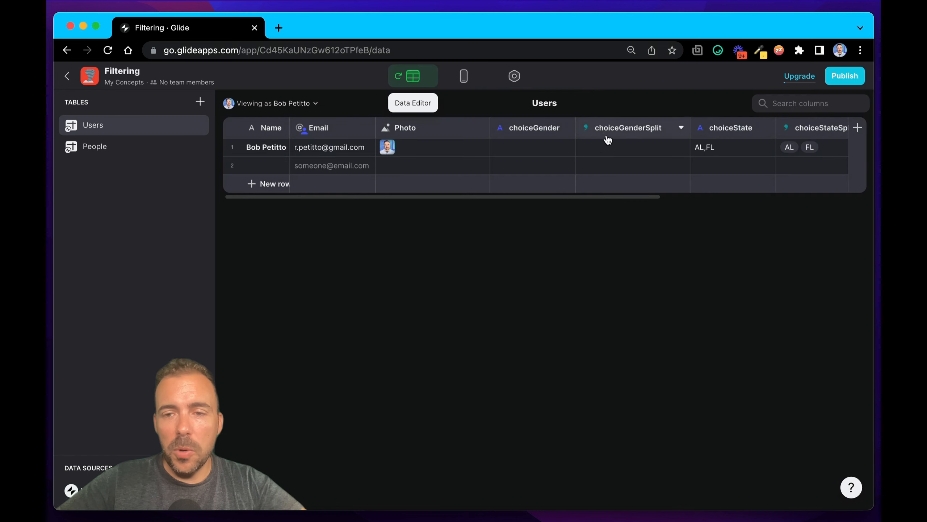
pyautogui.hscroll(7, 619, 155)
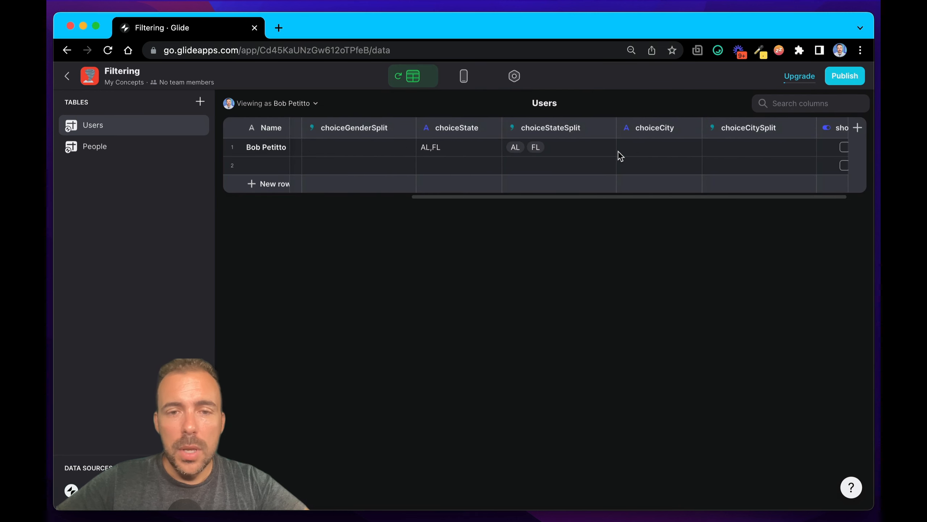
pyautogui.hscroll(-2, 619, 154)
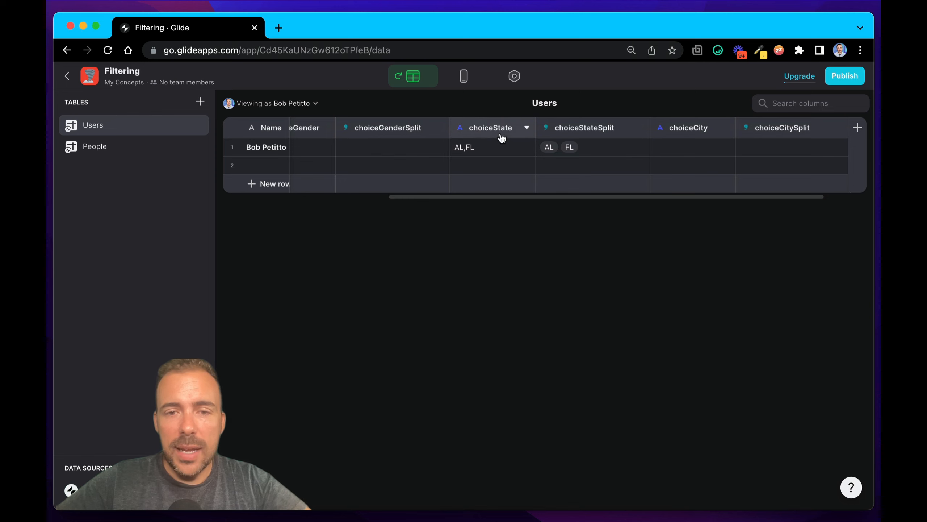
pyautogui.click(489, 129)
pyautogui.click(680, 137)
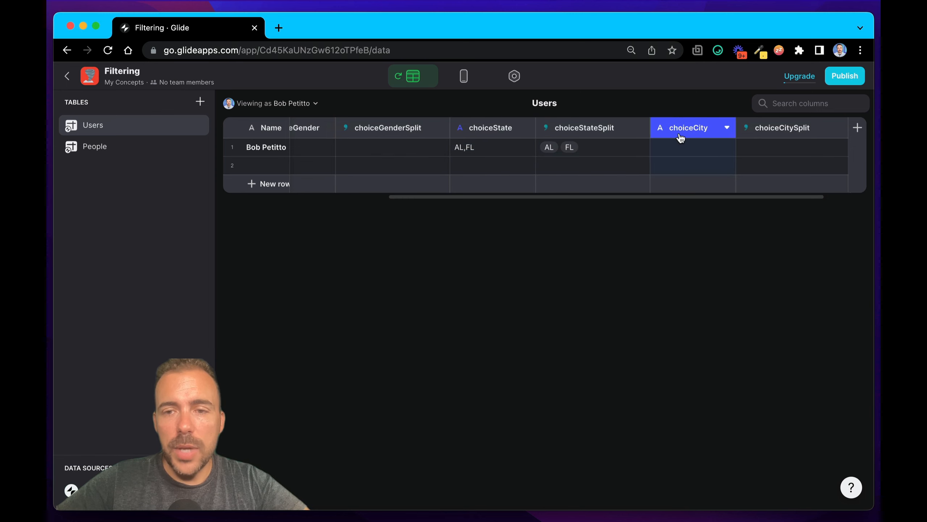
pyautogui.hscroll(3, 684, 155)
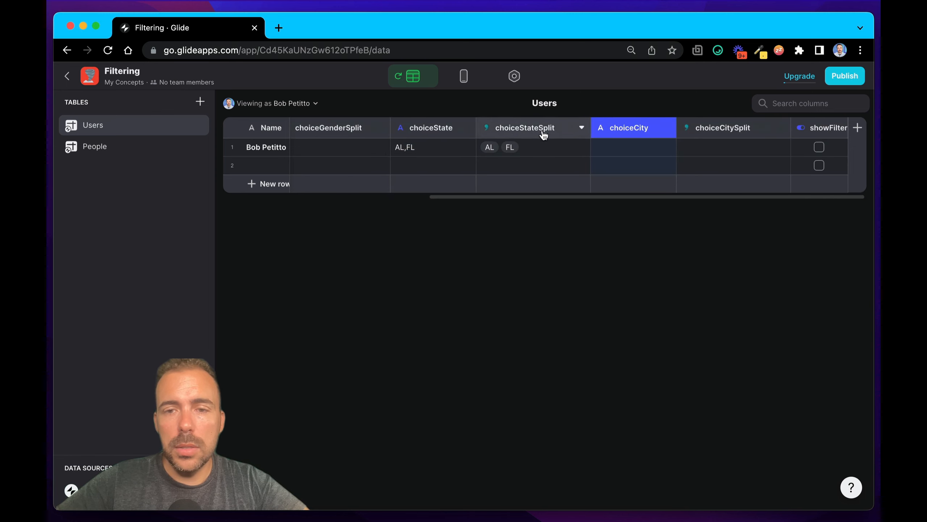
pyautogui.hscroll(-3, 545, 133)
pyautogui.click(347, 133)
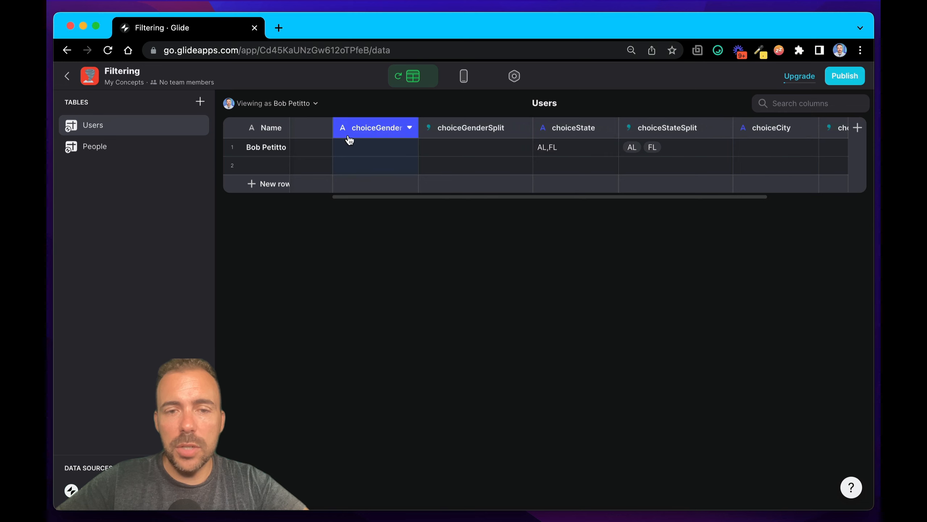
pyautogui.click(362, 150)
pyautogui.click(552, 149)
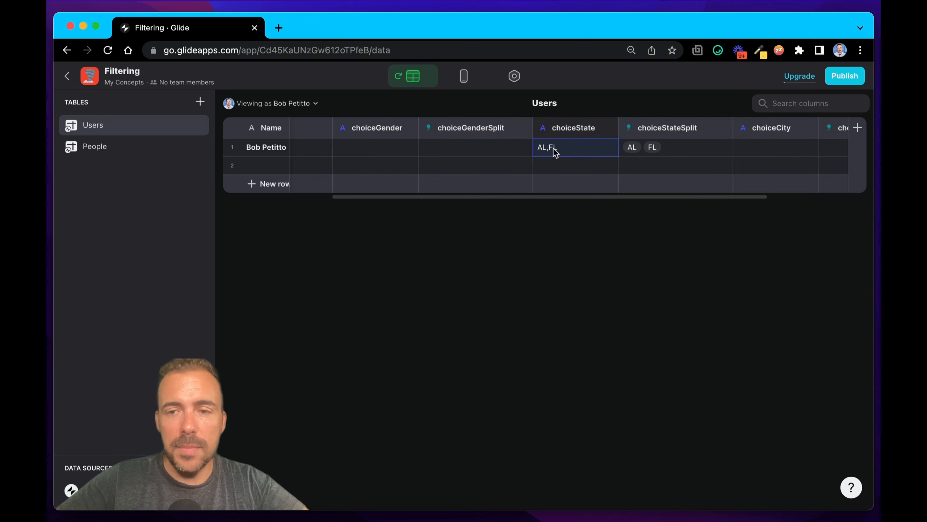
pyautogui.click(771, 149)
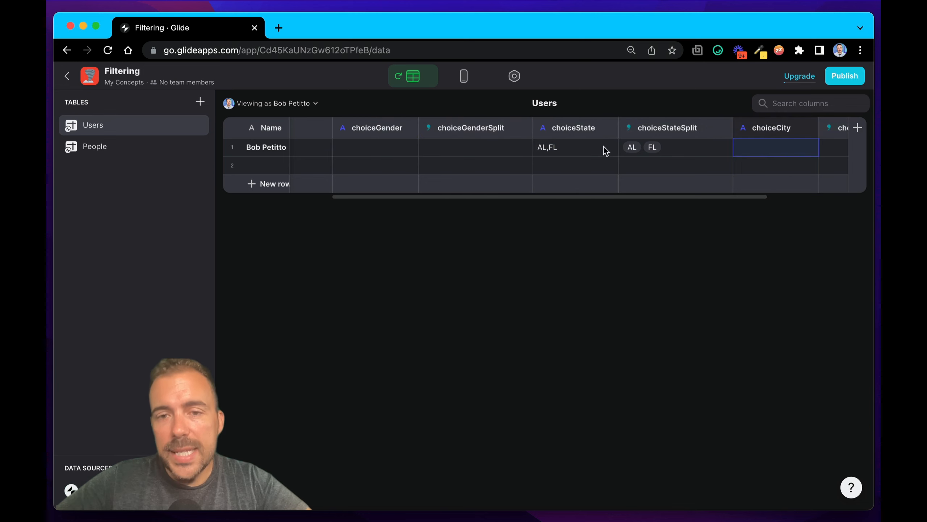
pyautogui.click(391, 156)
pyautogui.click(576, 155)
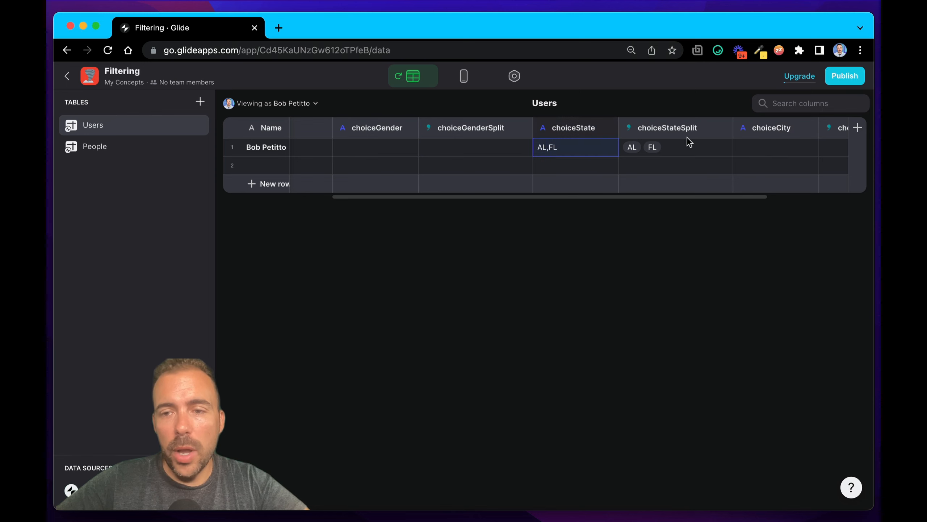
pyautogui.click(750, 151)
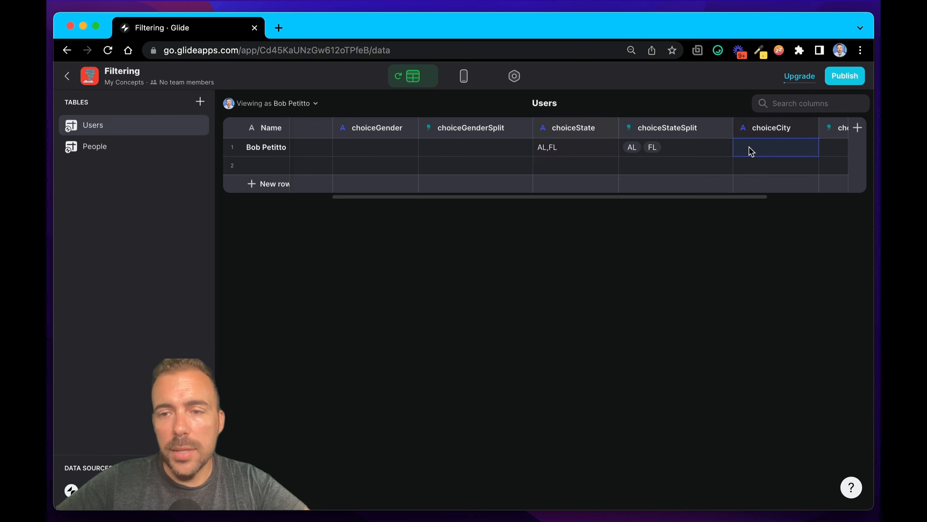
# Add a column named selectionArray of type Make Array to the Users table.
pyautogui.click(858, 128)
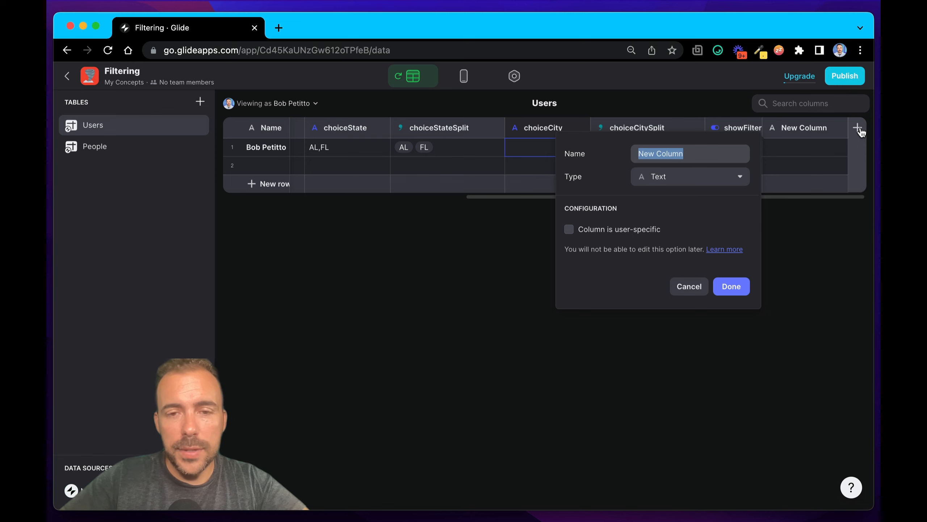
pyautogui.write('select')
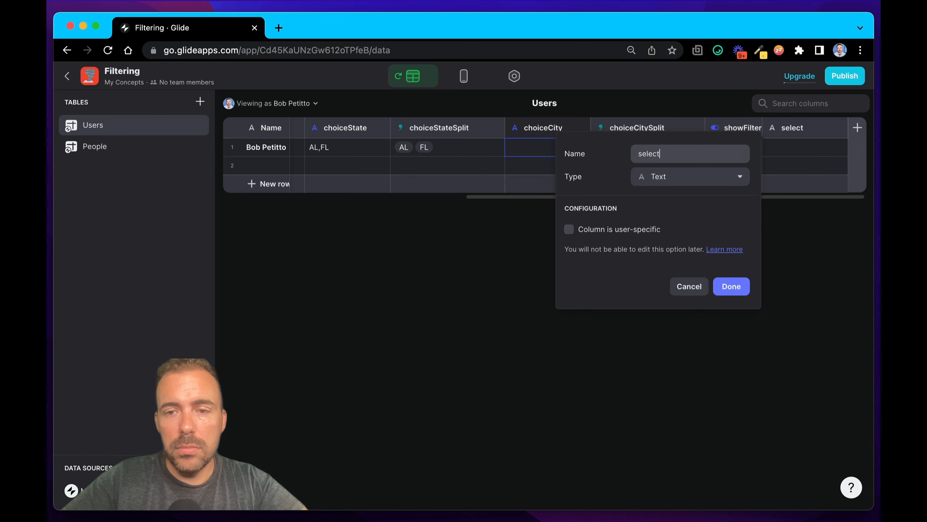
pyautogui.write('ionArray')
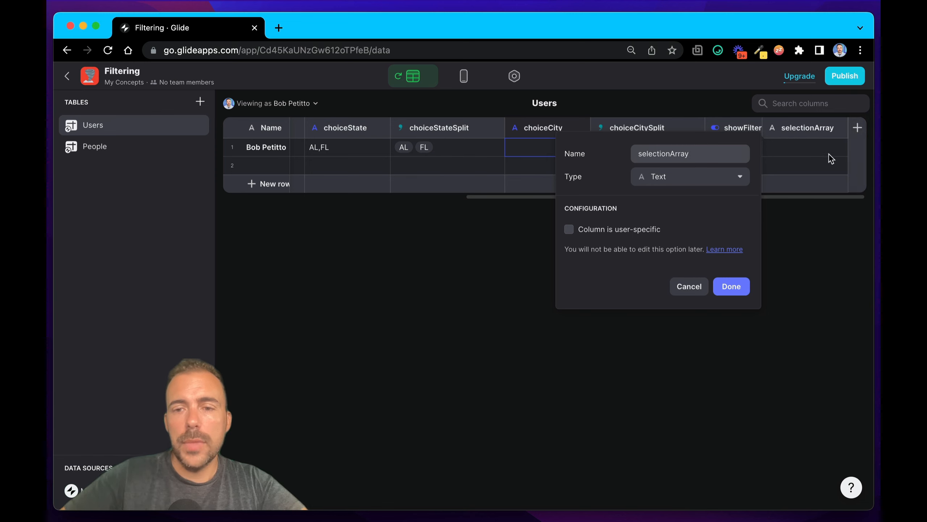
pyautogui.click(678, 184)
pyautogui.write('make')
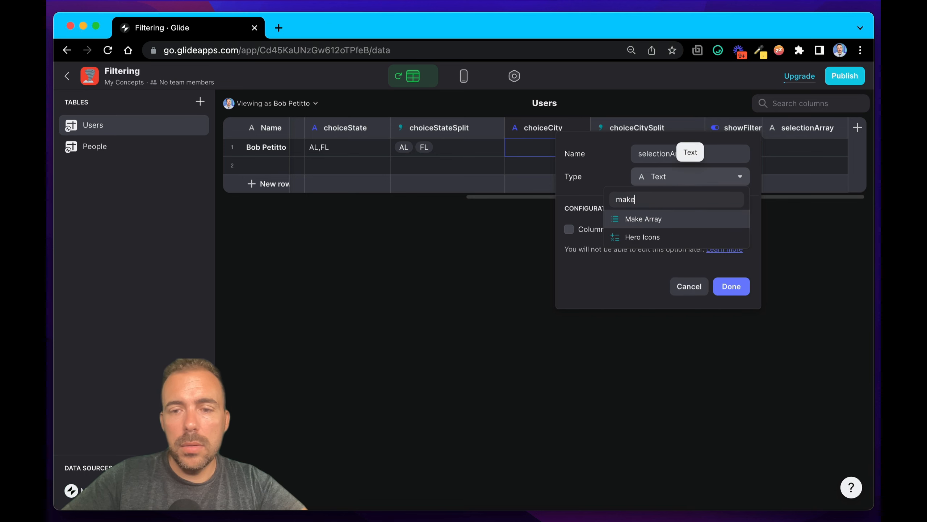
pyautogui.click(644, 219)
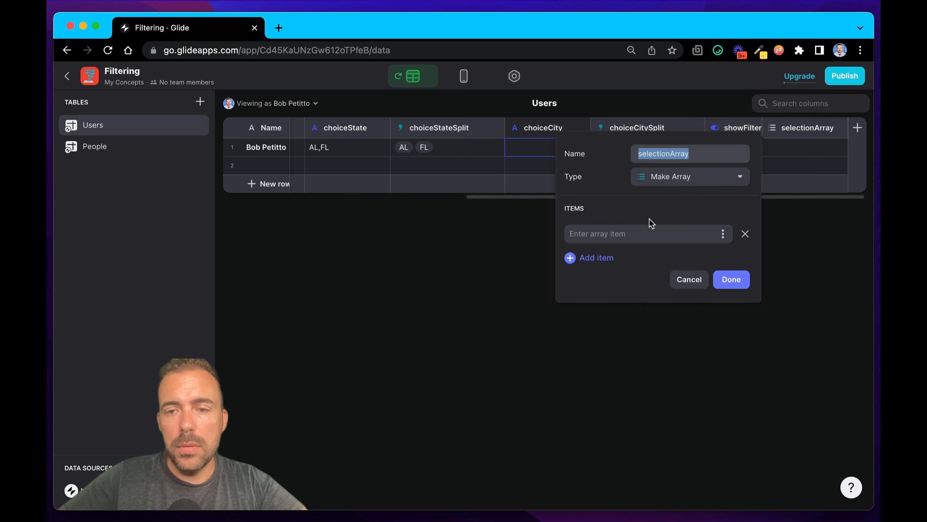
# Give selectionArray three items, choiceGender, choiceState and choiceCity, and save the column.
pyautogui.click(593, 260)
pyautogui.click(591, 288)
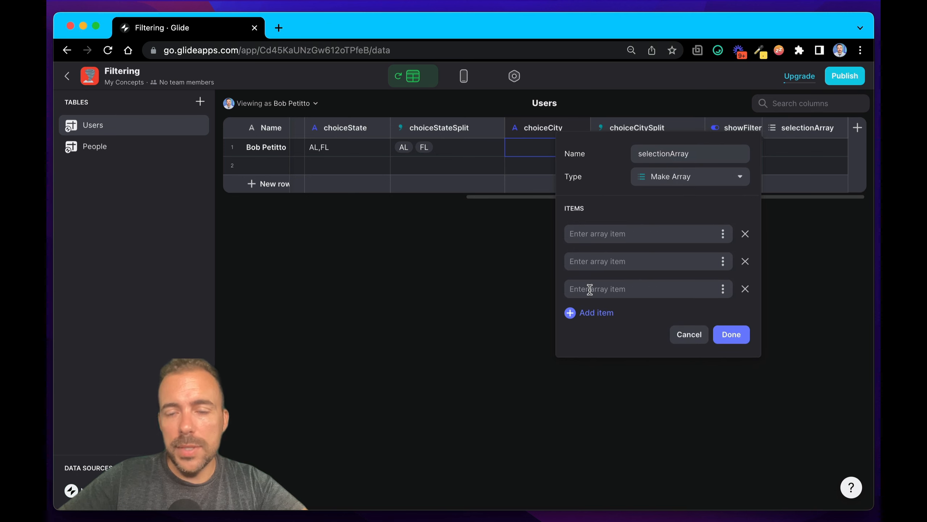
pyautogui.click(723, 234)
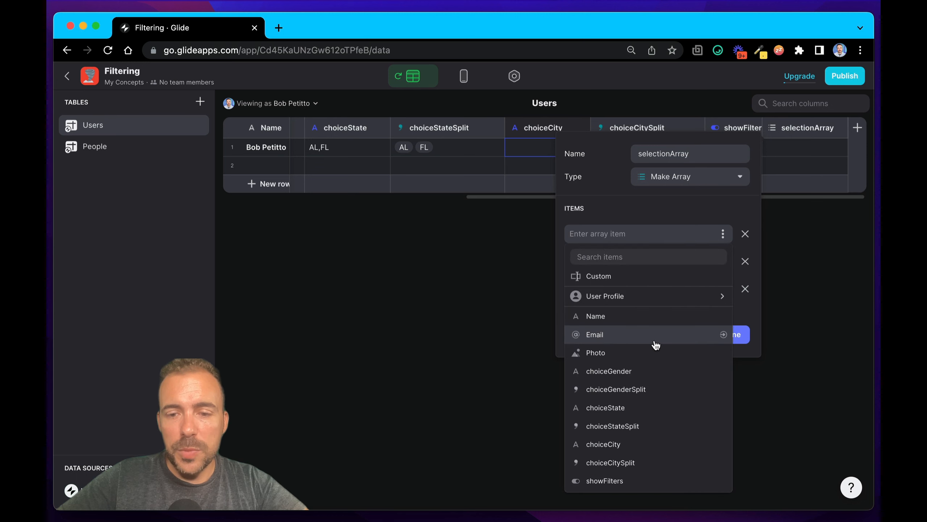
pyautogui.click(650, 371)
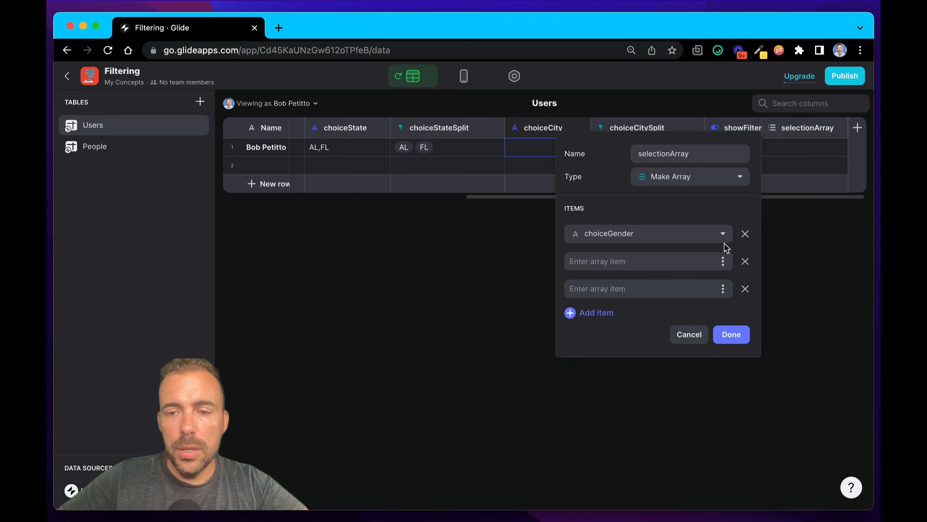
pyautogui.click(723, 263)
pyautogui.click(645, 435)
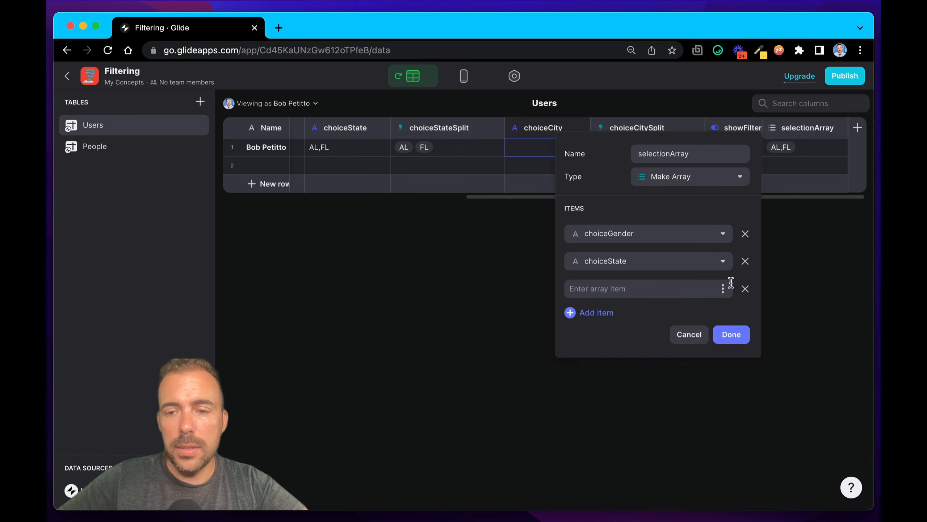
pyautogui.click(723, 289)
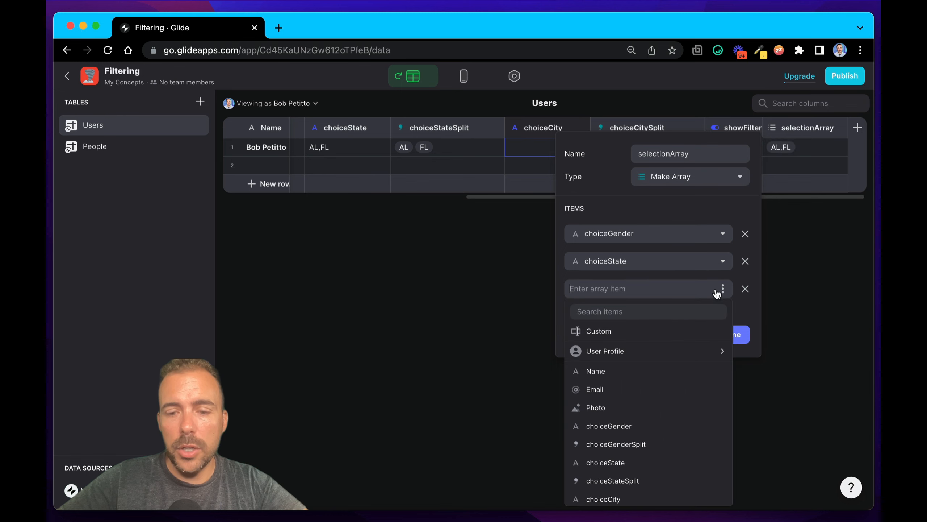
pyautogui.click(635, 496)
pyautogui.click(728, 335)
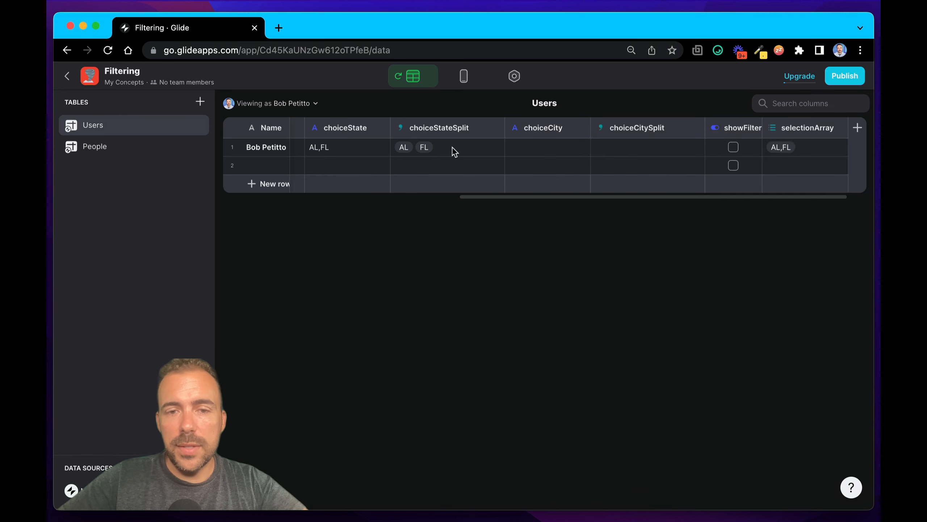
# Set choiceGender to Male in the first Users row and check how selectionArray combines the choices.
pyautogui.click(330, 154)
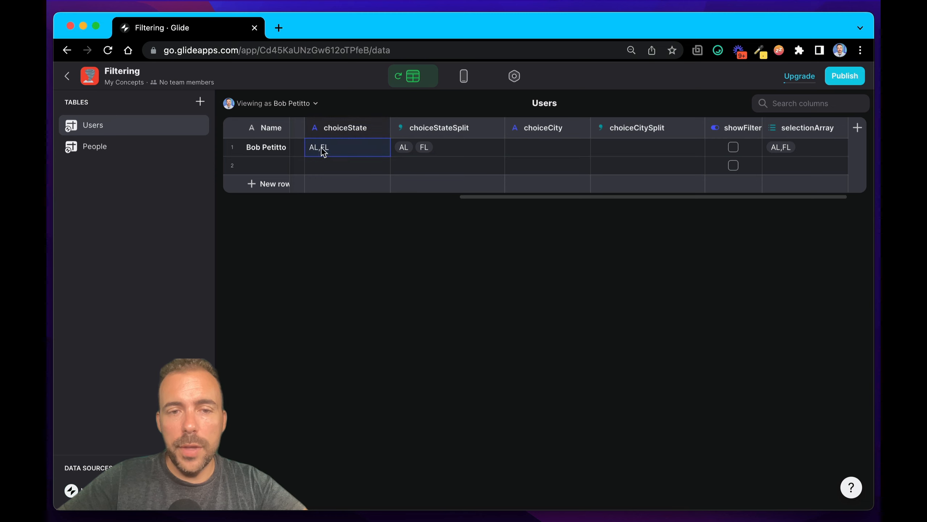
pyautogui.click(785, 149)
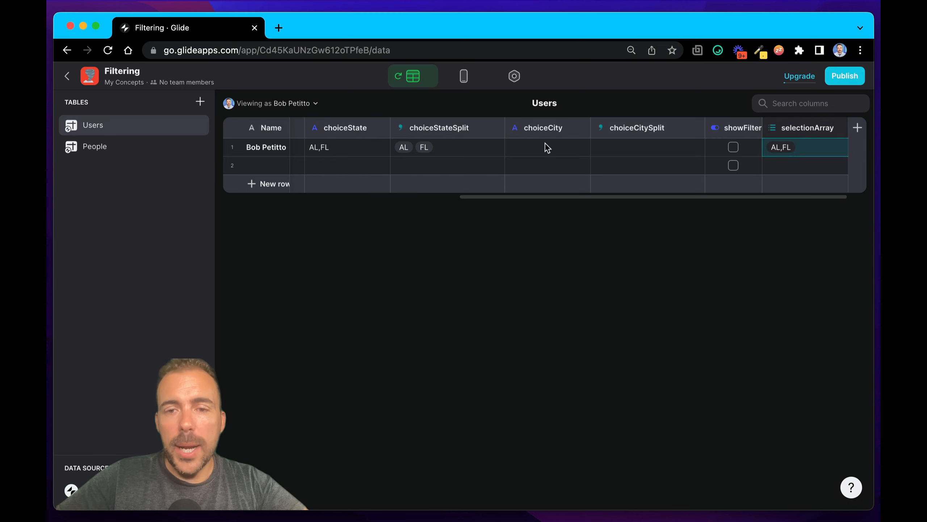
pyautogui.hscroll(-3, 491, 147)
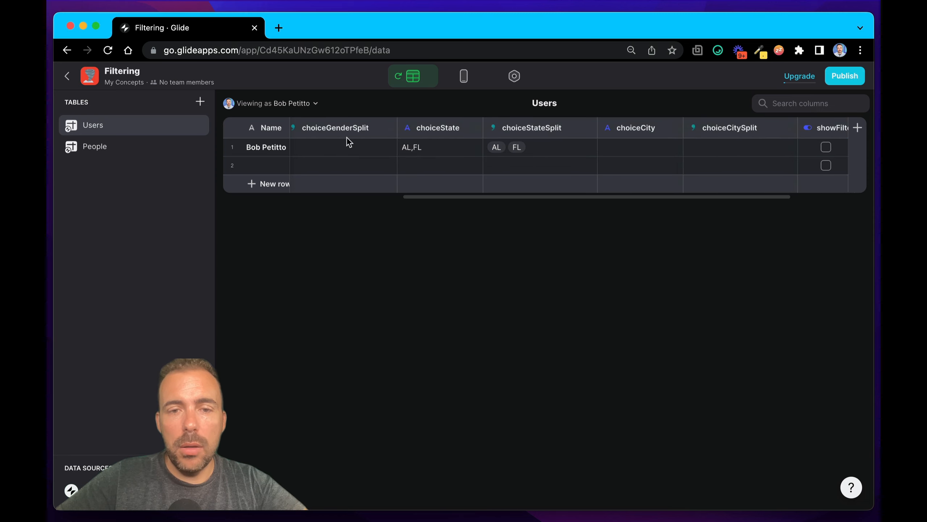
pyautogui.hscroll(-2, 348, 140)
pyautogui.click(360, 148)
pyautogui.write('Male')
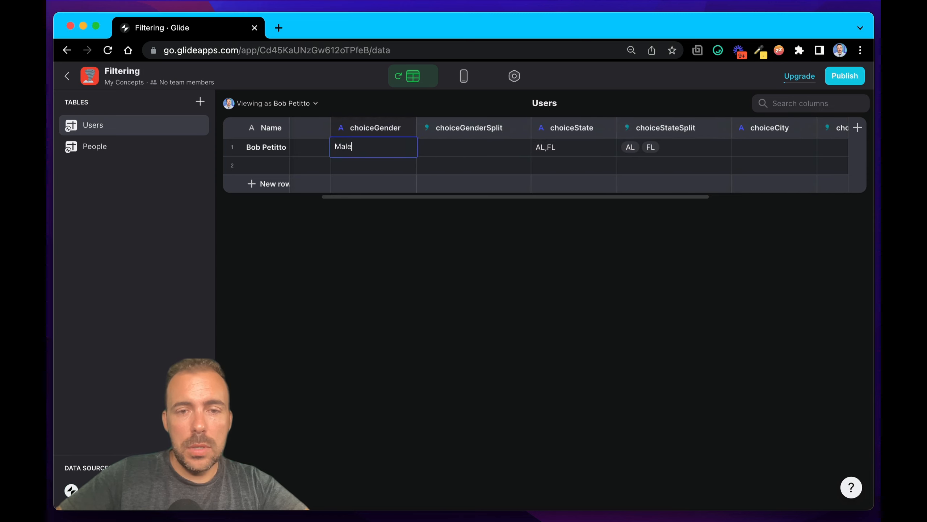
pyautogui.press('Return')
pyautogui.hscroll(5, 500, 145)
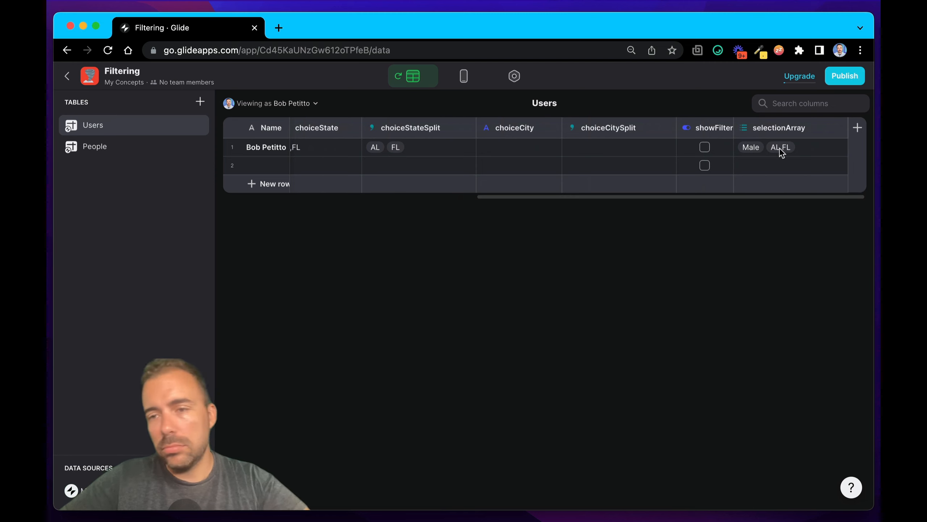
# Add a Rollup column named countFilters to the Users table that summarizes the values of selectionArray.
pyautogui.click(857, 129)
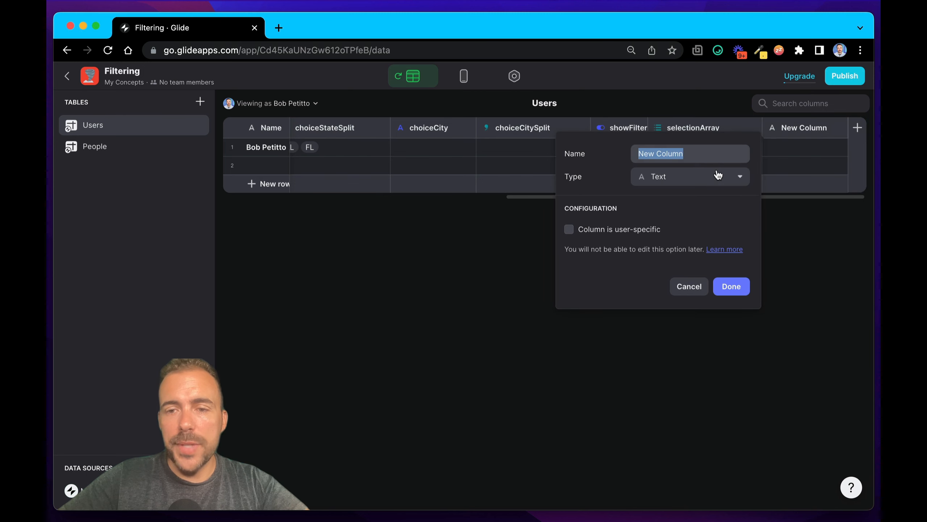
pyautogui.write('countD')
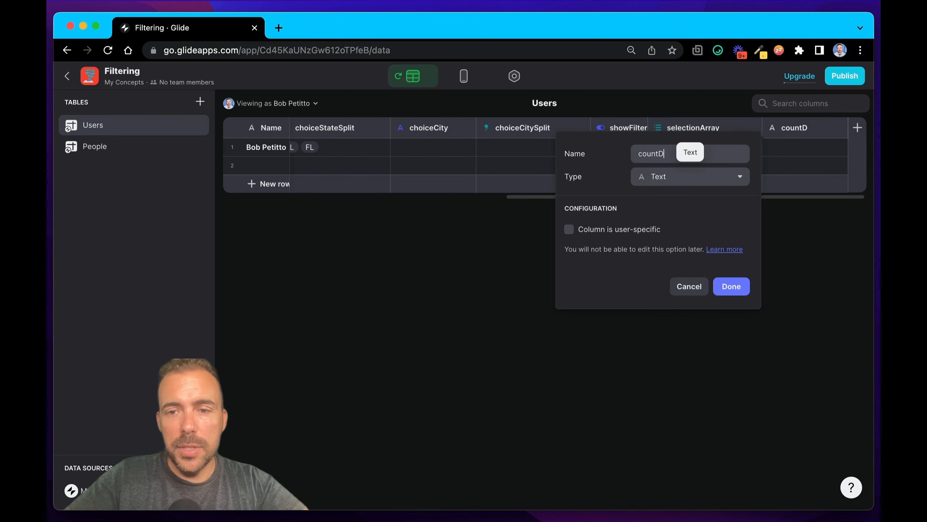
pyautogui.press('BackSpace')
pyautogui.write('Filters')
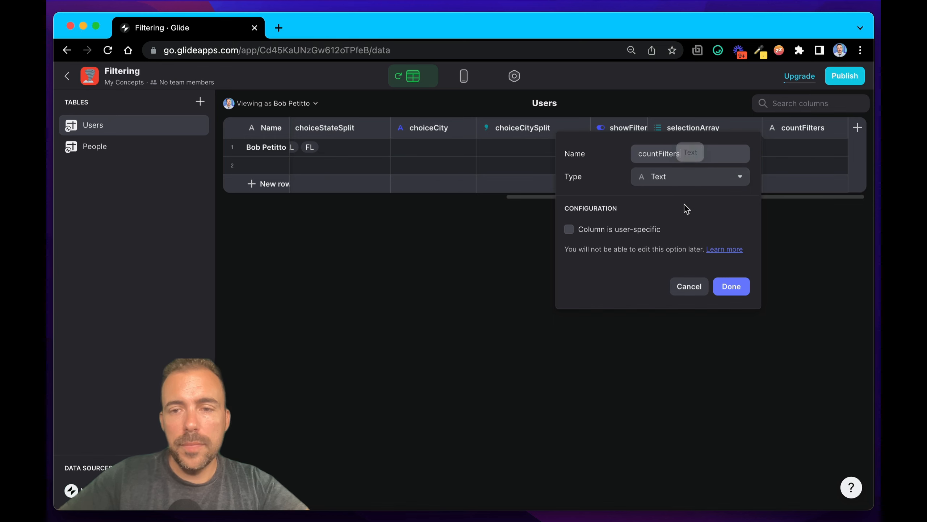
pyautogui.click(690, 176)
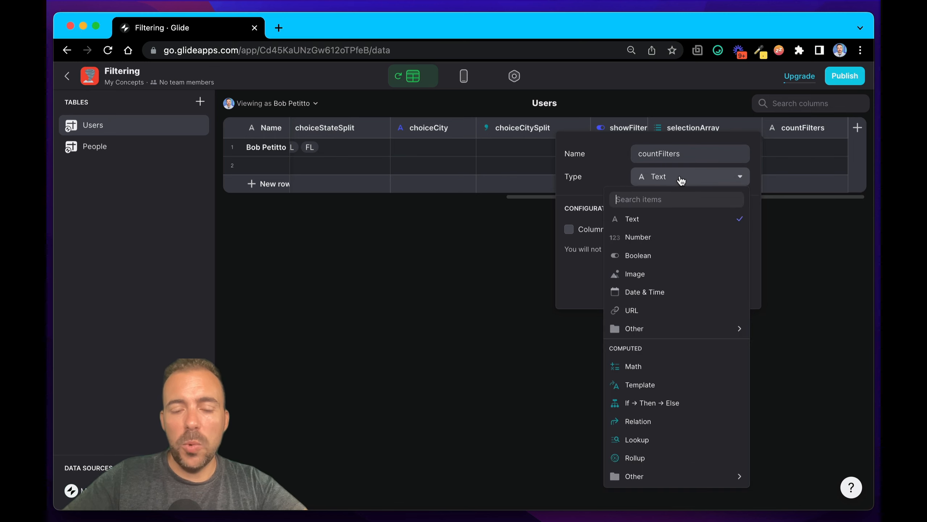
pyautogui.write('roll')
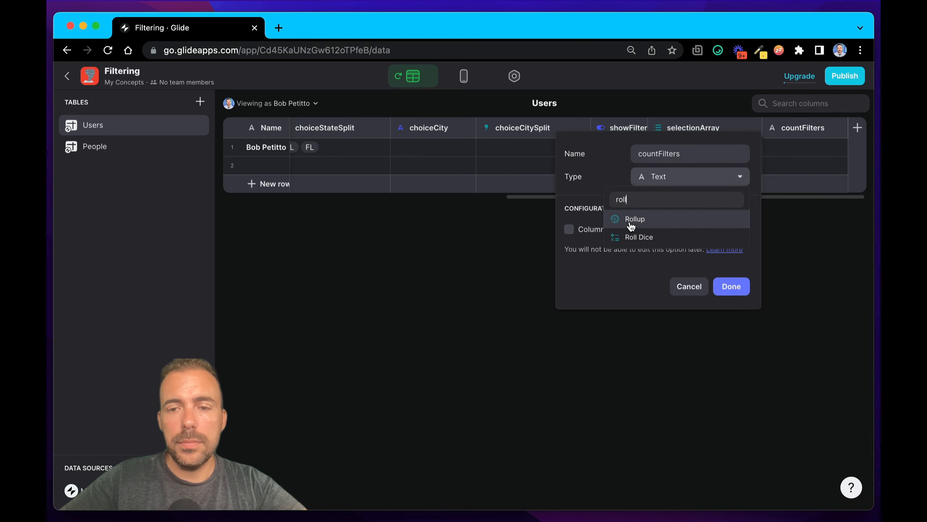
pyautogui.click(631, 221)
pyautogui.click(652, 247)
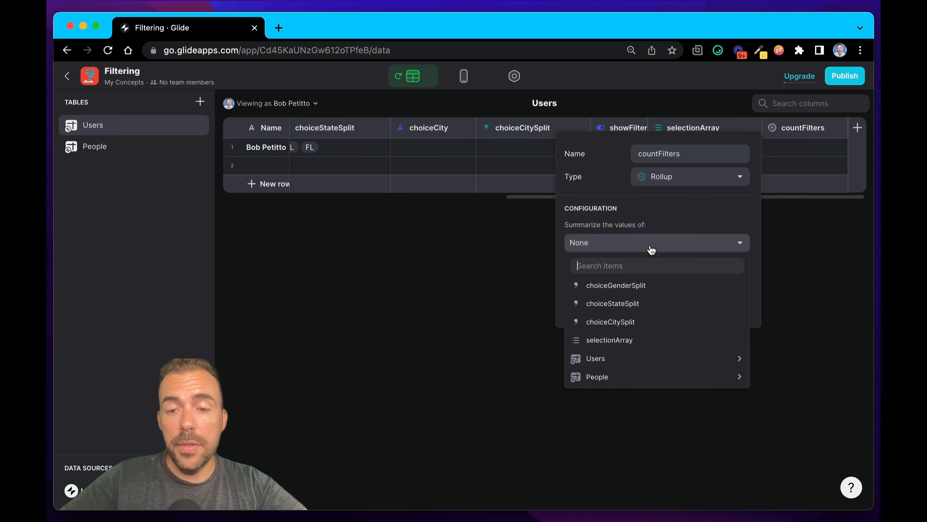
pyautogui.click(614, 340)
# Set the countFilters display precision to 1, leave its units empty and save the column.
pyautogui.click(657, 332)
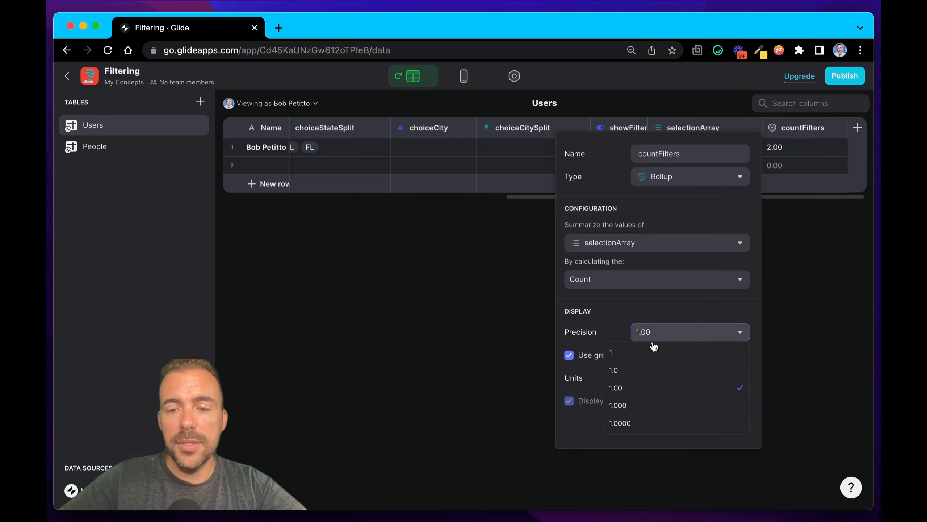
pyautogui.click(643, 373)
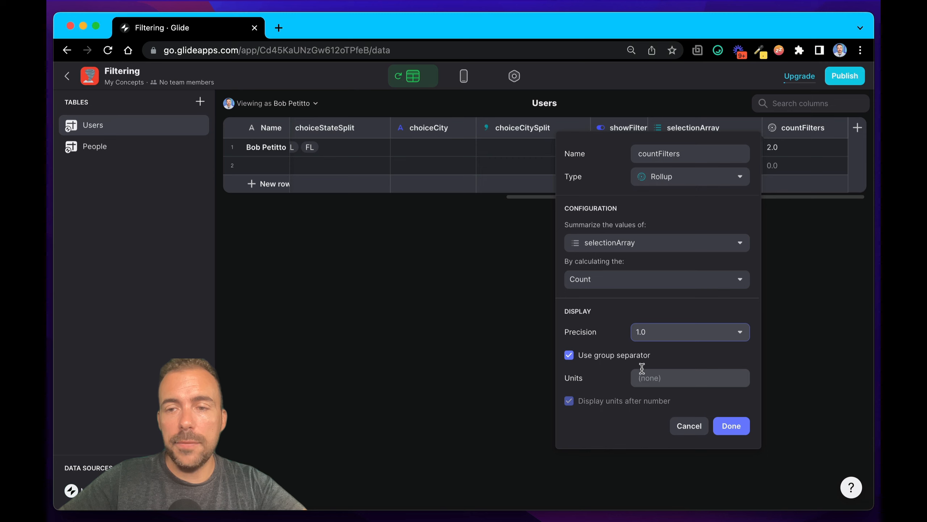
pyautogui.click(661, 338)
pyautogui.click(652, 348)
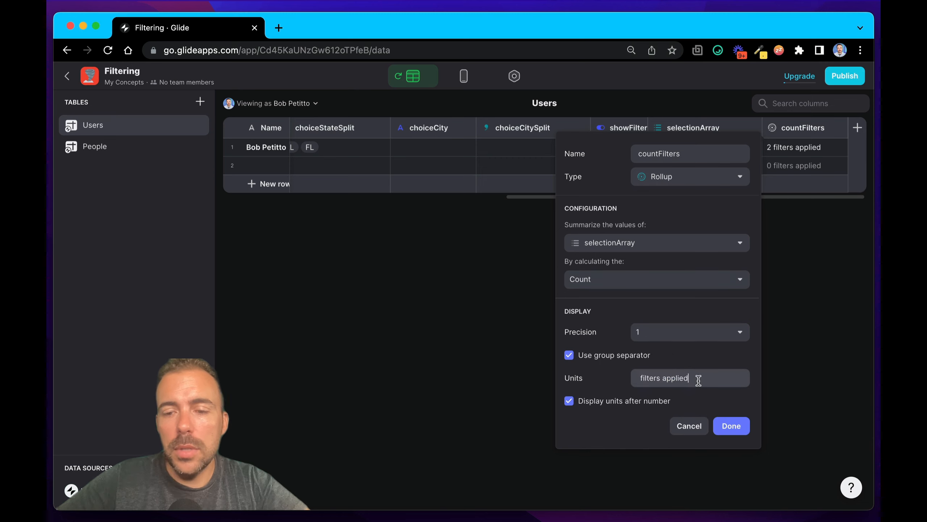
pyautogui.moveTo(698, 380); pyautogui.dragTo(588, 383)
pyautogui.press('BackSpace')
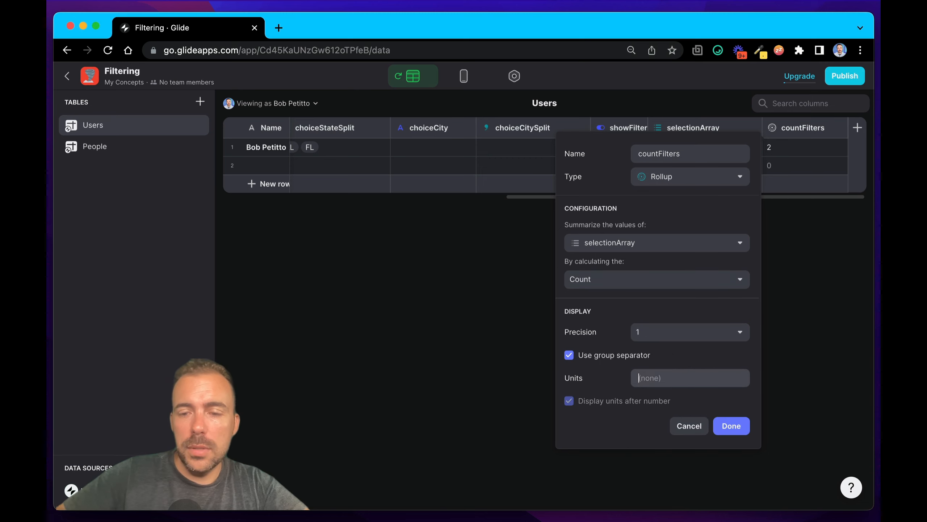
pyautogui.click(731, 426)
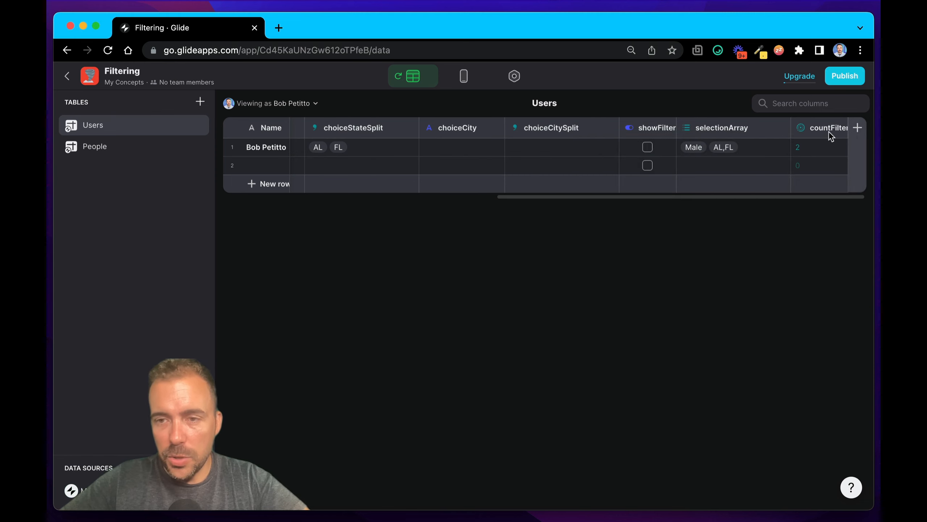
# Add a column named filterUnits of type If → Then → Else to the Users table.
pyautogui.click(857, 128)
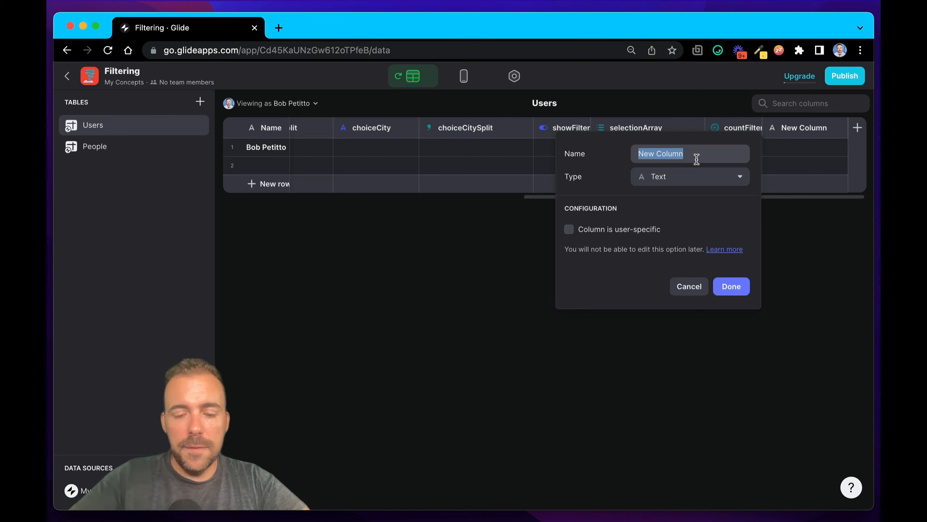
pyautogui.write('filter')
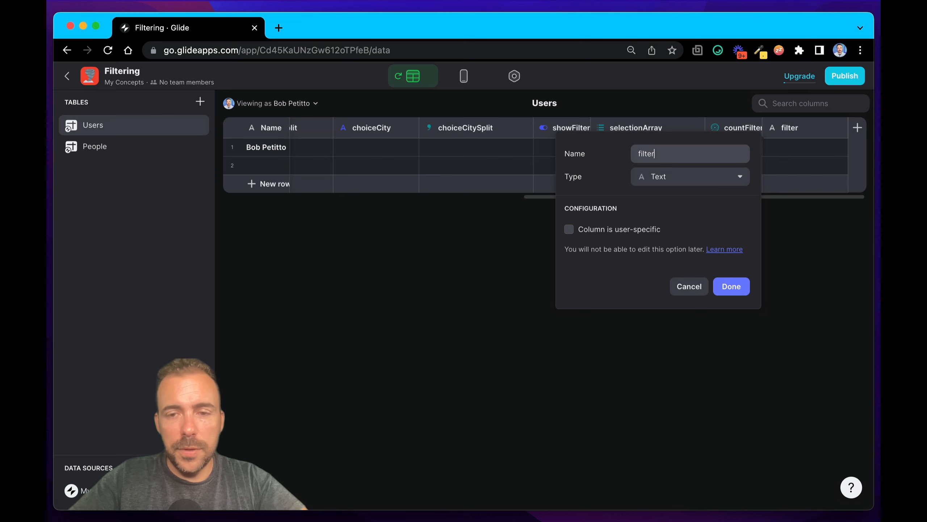
pyautogui.write('Units')
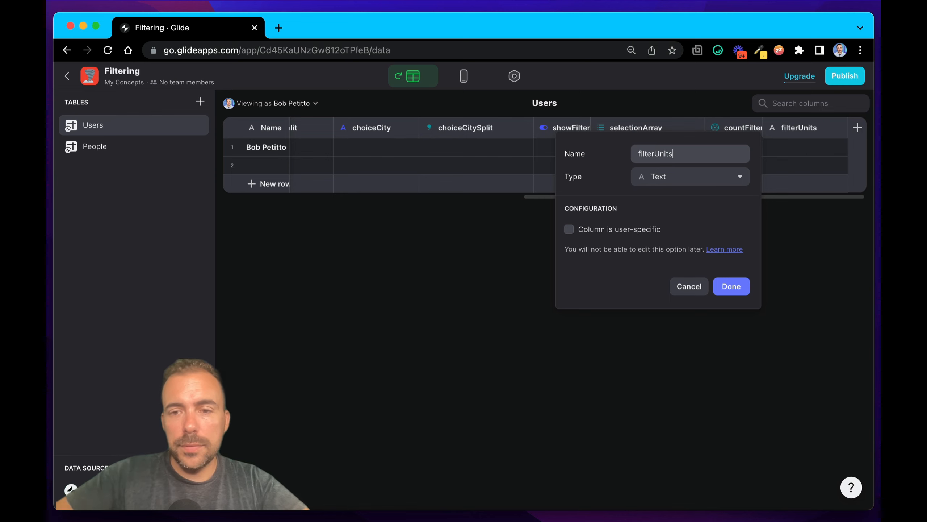
pyautogui.click(655, 177)
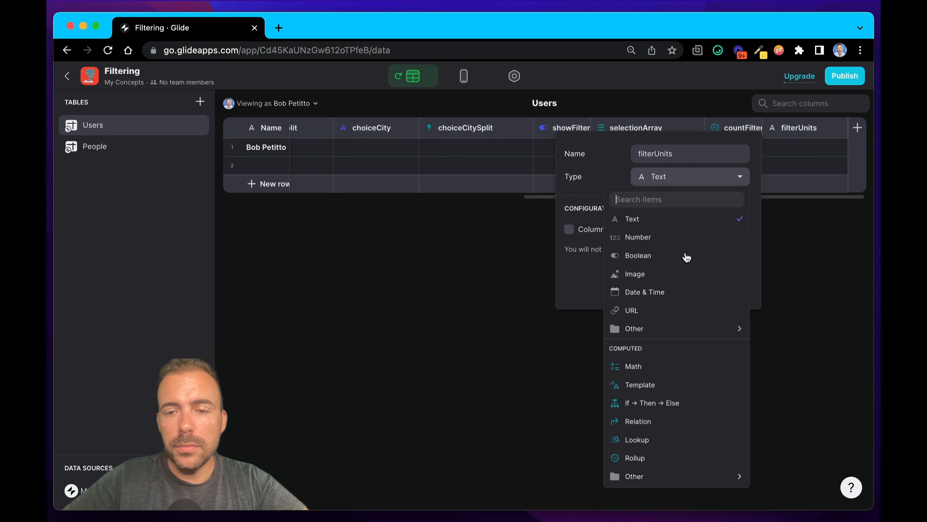
pyautogui.click(686, 403)
# Make filterUnits return "filter" if countFilters equals 1, and "filters" otherwise.
pyautogui.click(631, 237)
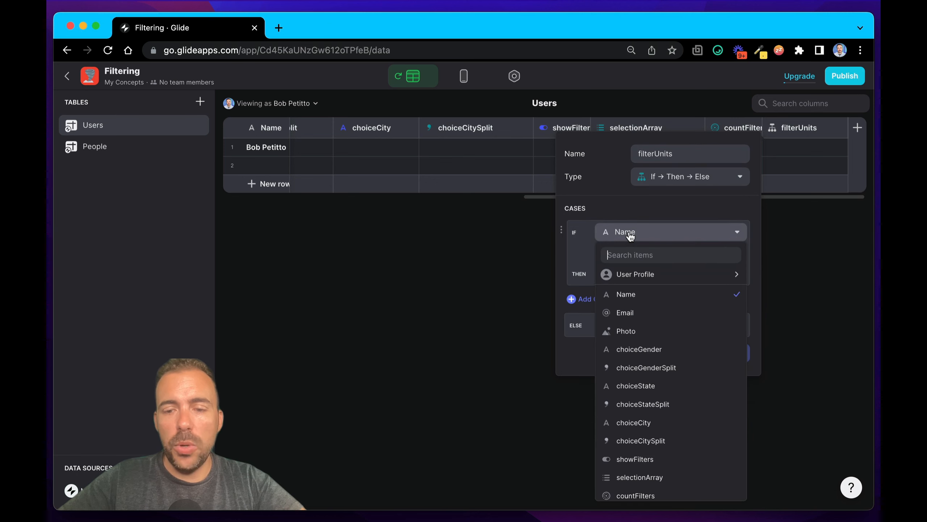
pyautogui.scroll(-1, 650, 460)
pyautogui.click(642, 489)
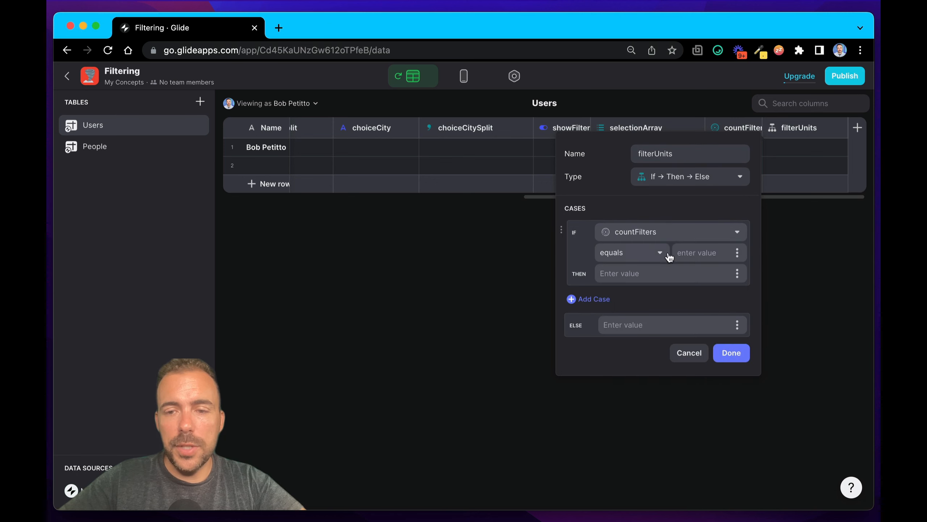
pyautogui.click(697, 253)
pyautogui.write('1')
pyautogui.click(670, 273)
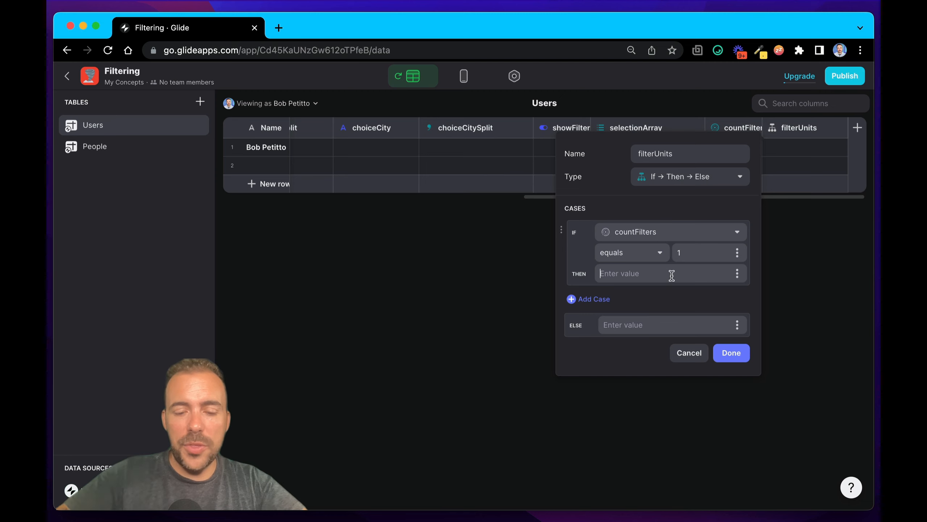
pyautogui.write('filter')
pyautogui.click(646, 325)
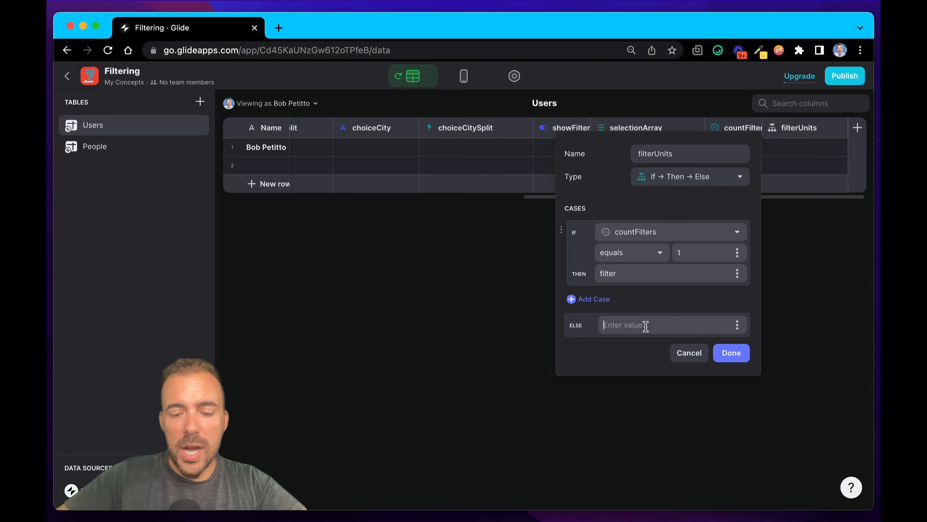
pyautogui.write('filters')
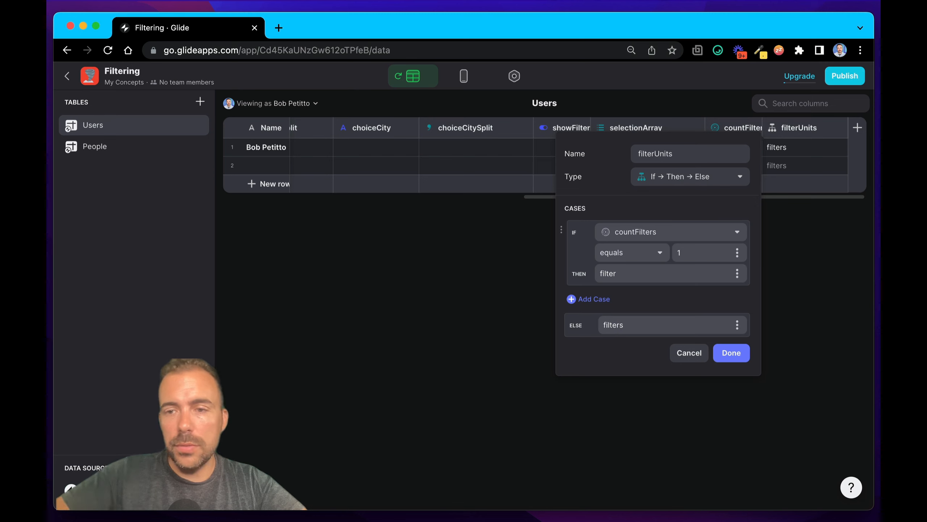
# Extend the filterUnits results to "filter applied" and "filters applied", and save the column.
pyautogui.click(643, 273)
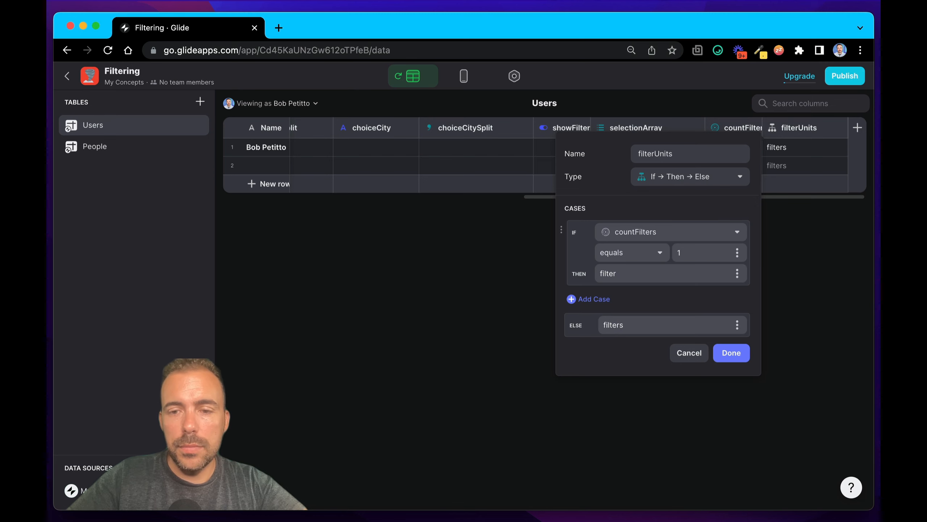
pyautogui.write('applied')
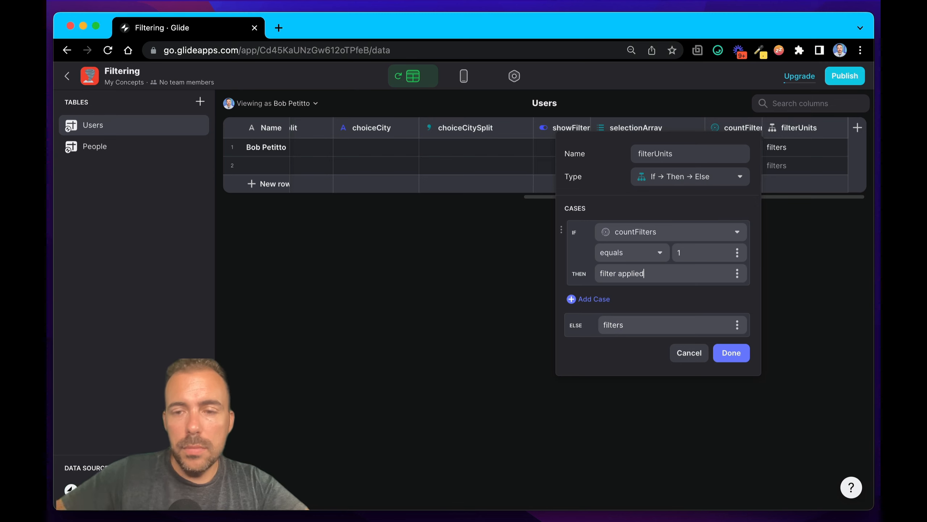
pyautogui.doubleClick(629, 274)
pyautogui.press('cmd+c')
pyautogui.click(662, 325)
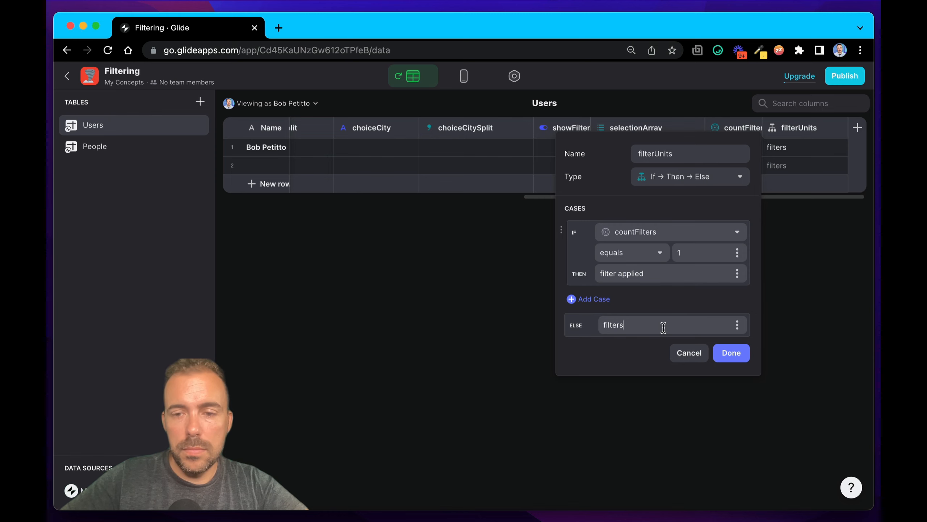
pyautogui.press('cmd+v')
pyautogui.click(732, 353)
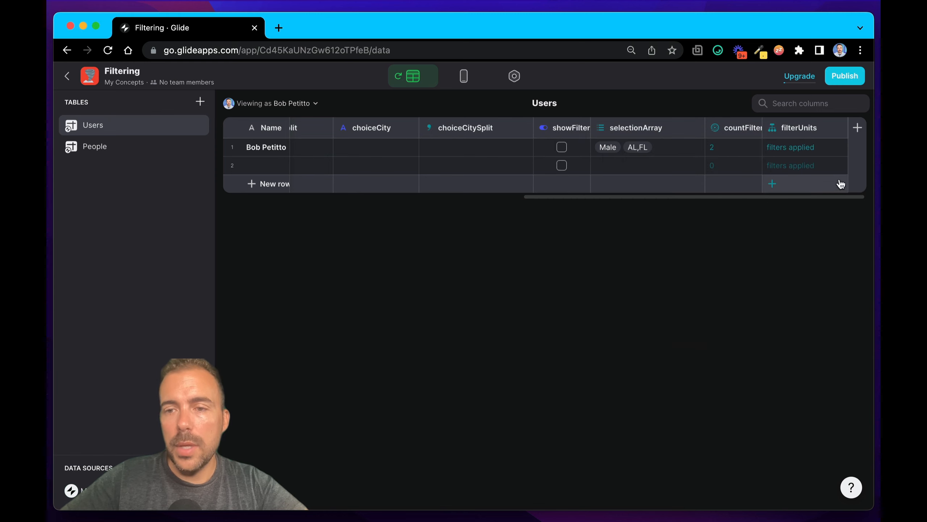
# Add a column named countFiltersDisplay of type Template to the Users table.
pyautogui.click(857, 128)
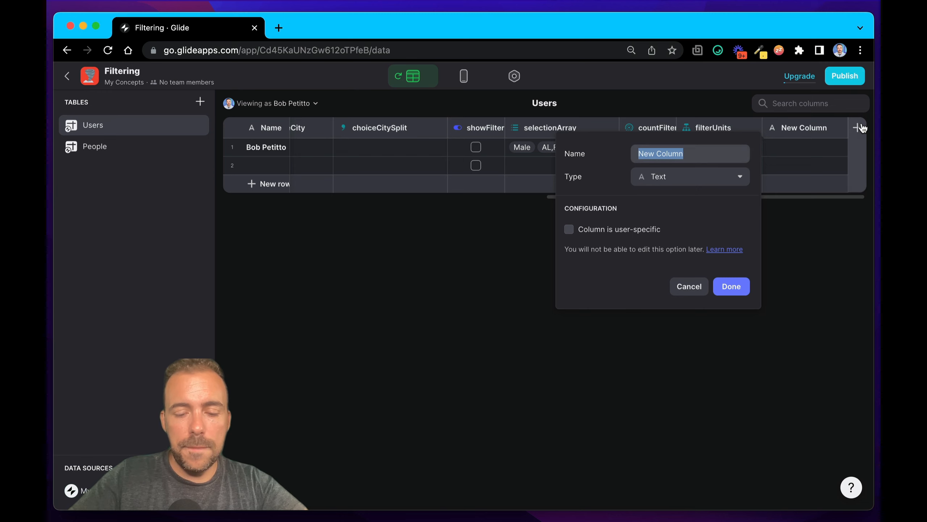
pyautogui.write('countFilters')
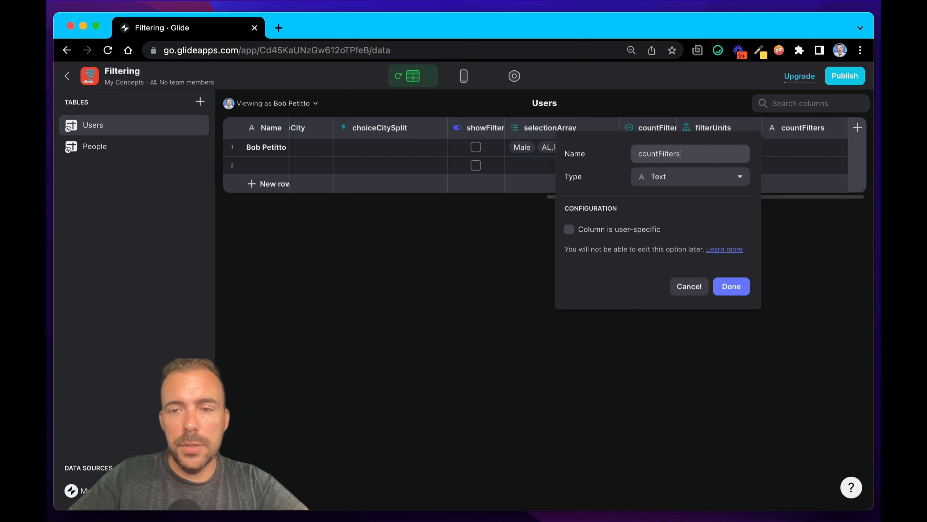
pyautogui.write('Display')
pyautogui.click(690, 176)
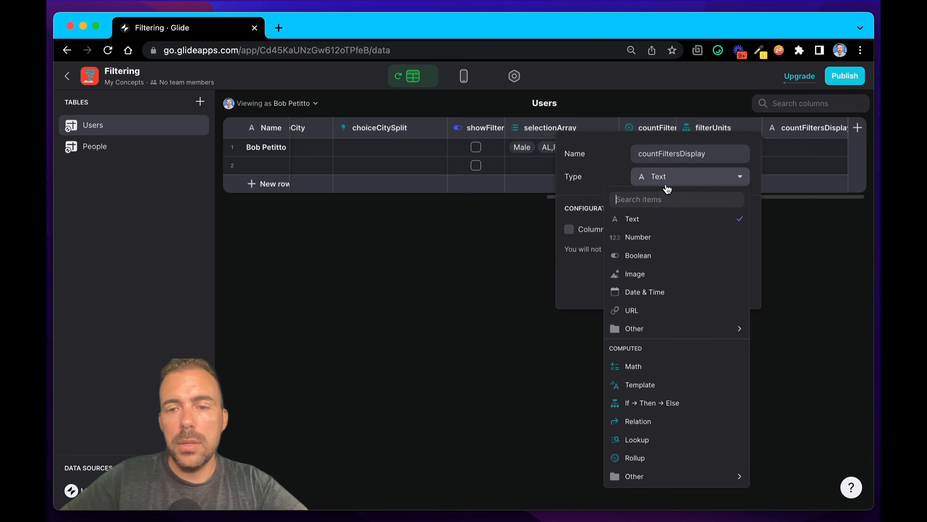
pyautogui.click(648, 384)
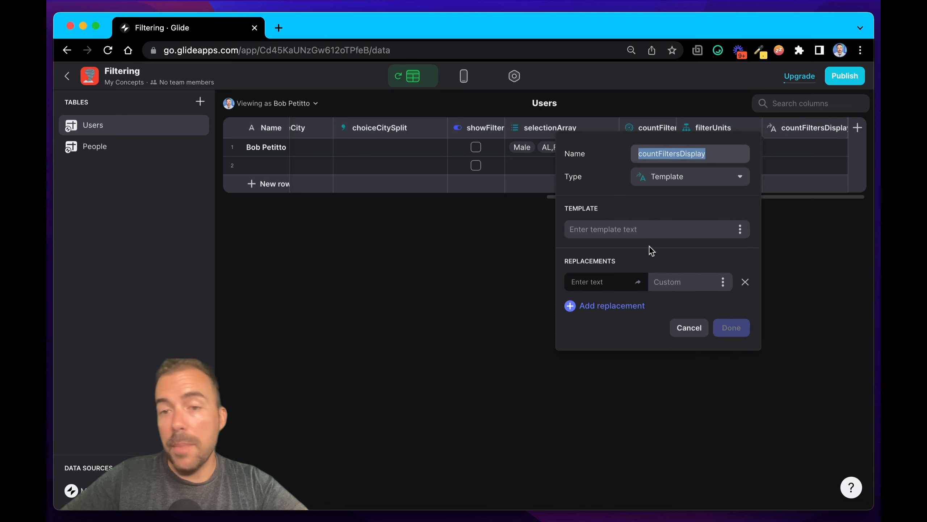
# Enter "1 2" as the countFiltersDisplay template and set up two replacements, for the texts 1 and 2.
pyautogui.click(645, 229)
pyautogui.write('1 2')
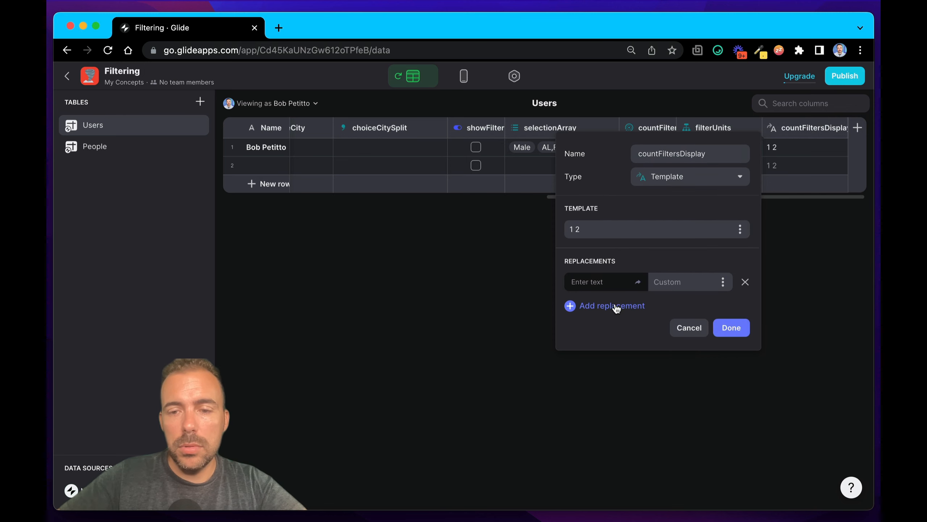
pyautogui.click(614, 306)
pyautogui.click(611, 285)
pyautogui.write('1')
pyautogui.click(608, 308)
pyautogui.write('2')
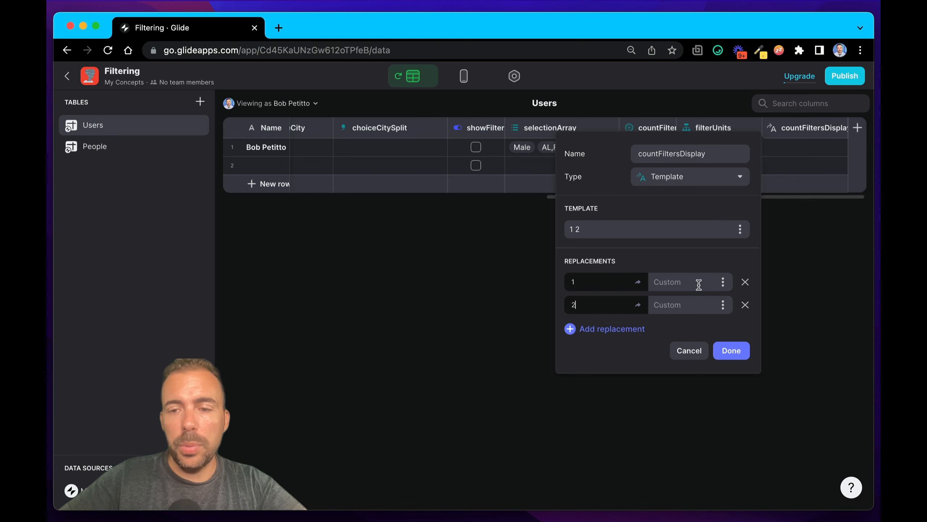
# Replace 1 with countFilters and 2 with filterUnits in the template, and save the column.
pyautogui.click(722, 281)
pyautogui.scroll(-3, 690, 457)
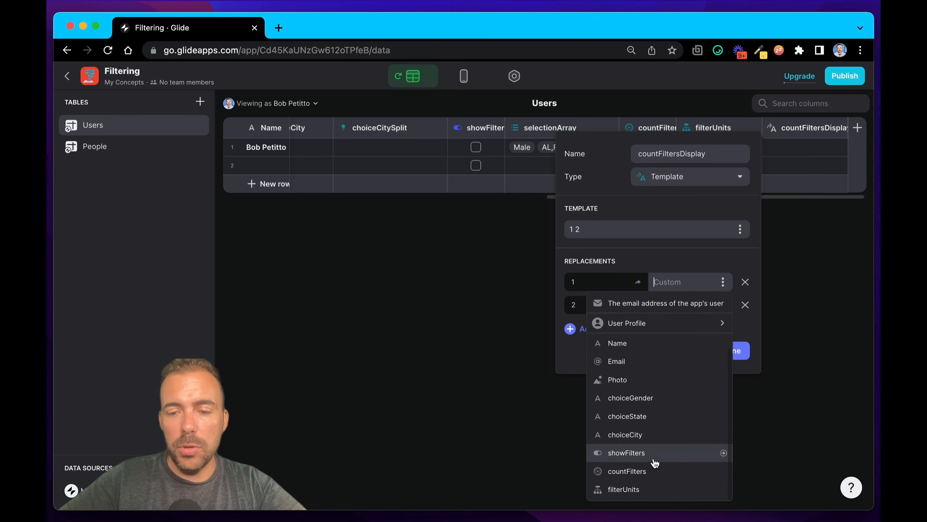
pyautogui.click(628, 471)
pyautogui.click(723, 304)
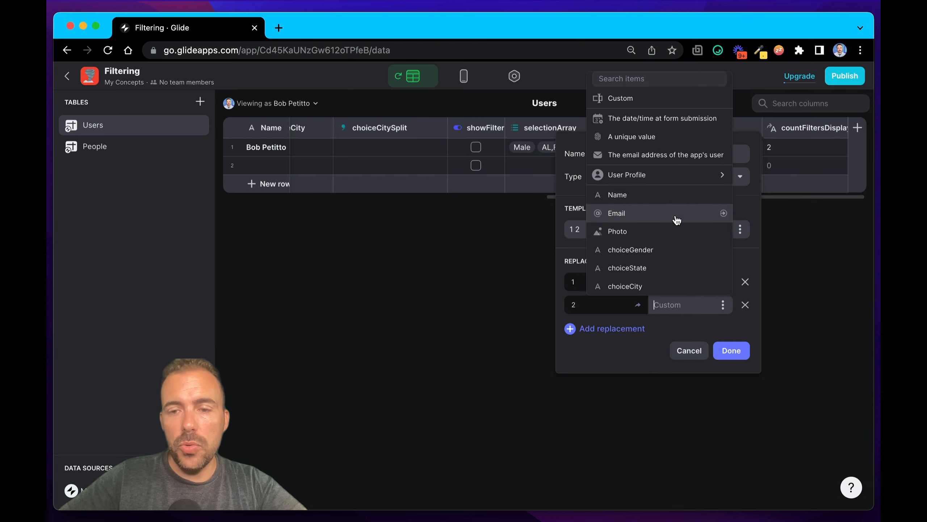
pyautogui.scroll(-3, 675, 219)
pyautogui.click(673, 284)
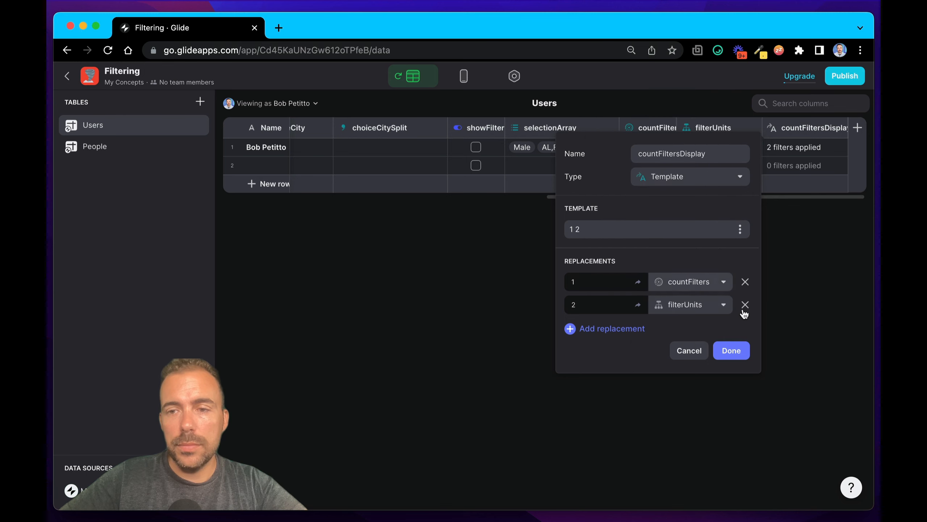
pyautogui.click(732, 351)
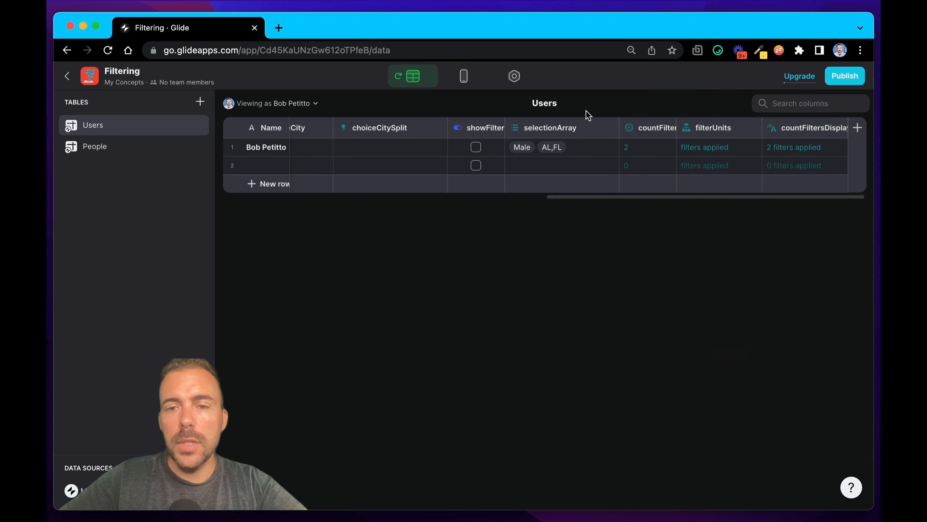
# Show countFiltersDisplay as the description of the Show Filters switch in the People layout.
pyautogui.click(464, 77)
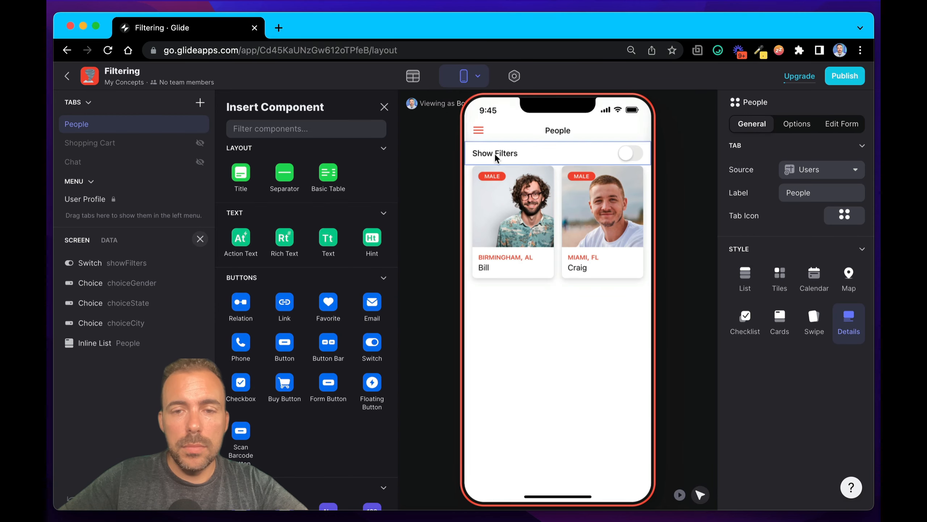
pyautogui.click(505, 155)
pyautogui.click(855, 250)
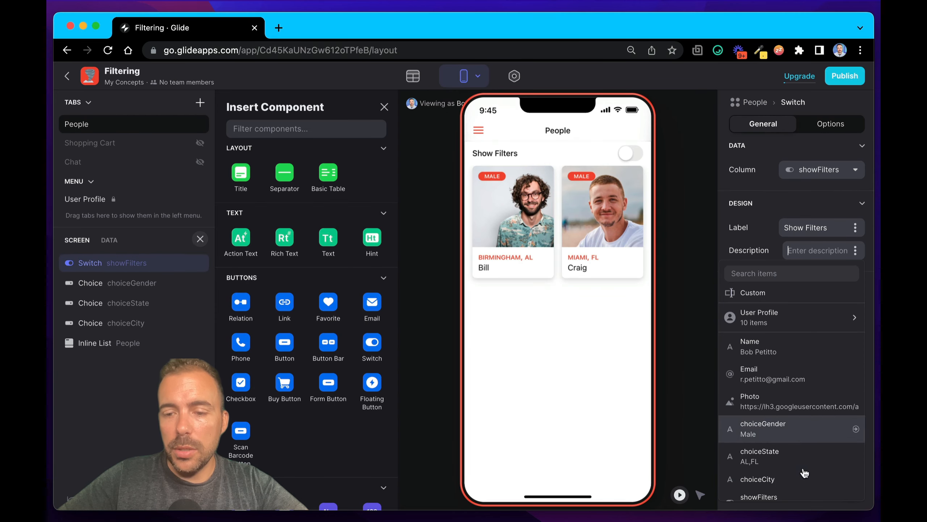
pyautogui.scroll(-3, 803, 471)
pyautogui.click(788, 485)
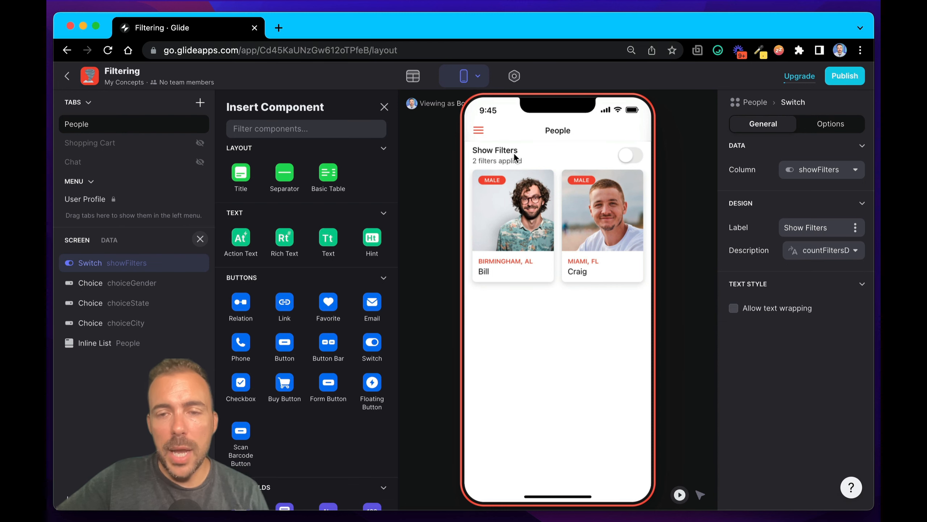
# Turn on Show Filters in the app preview, clear the Male, AL and FL selections, and switch the filters off.
pyautogui.click(622, 156)
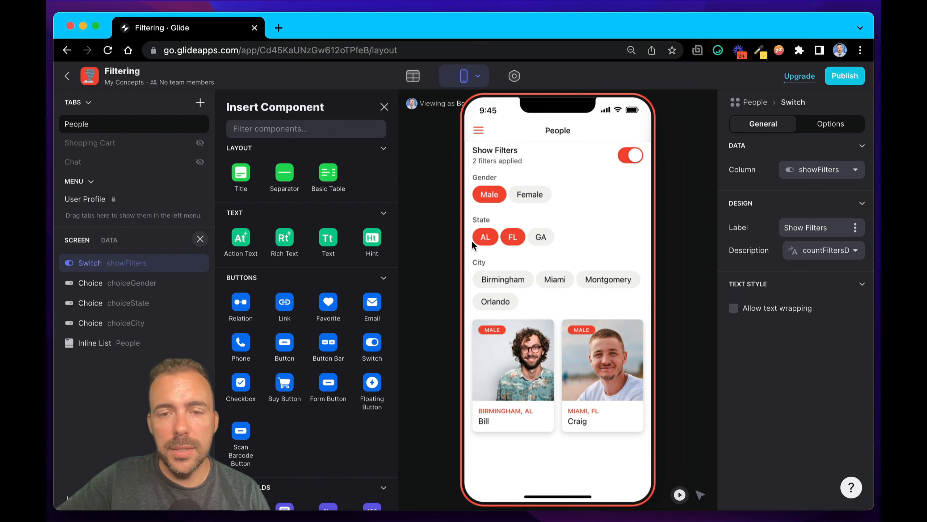
pyautogui.click(495, 198)
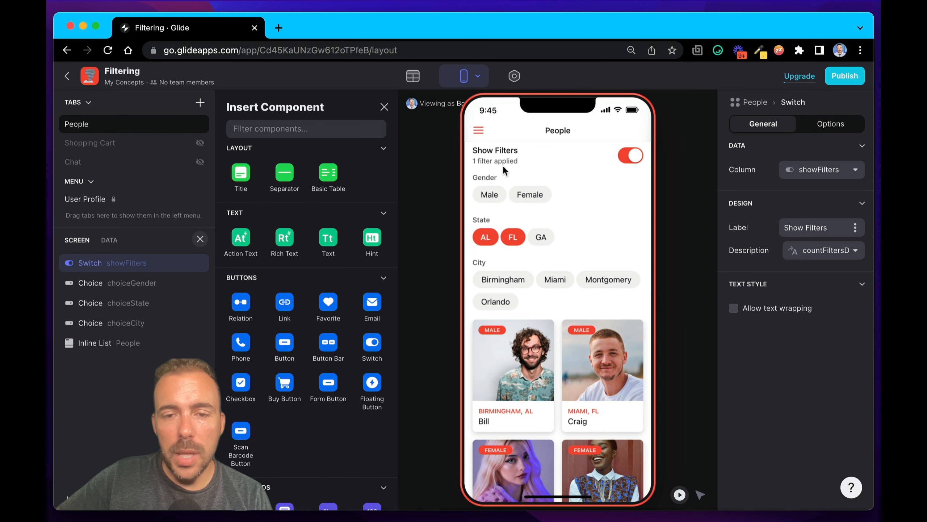
pyautogui.click(486, 237)
pyautogui.click(511, 237)
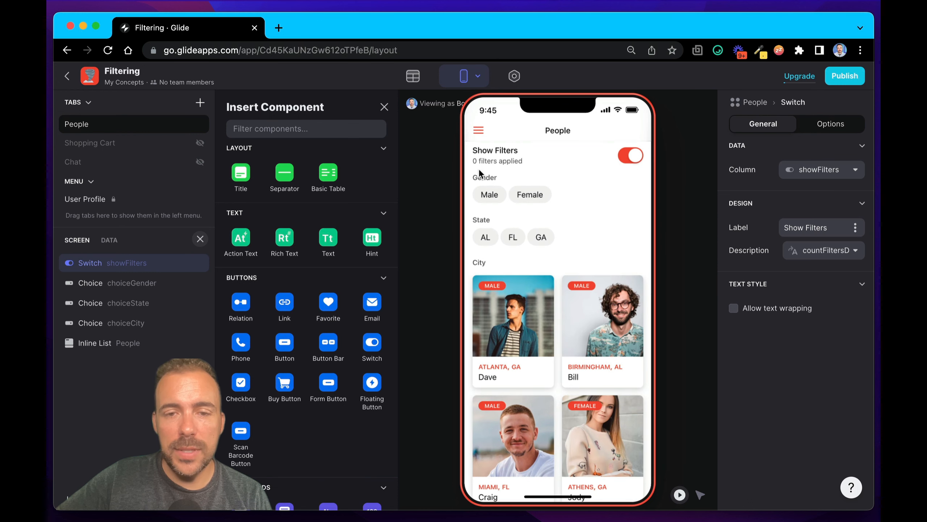
pyautogui.click(628, 158)
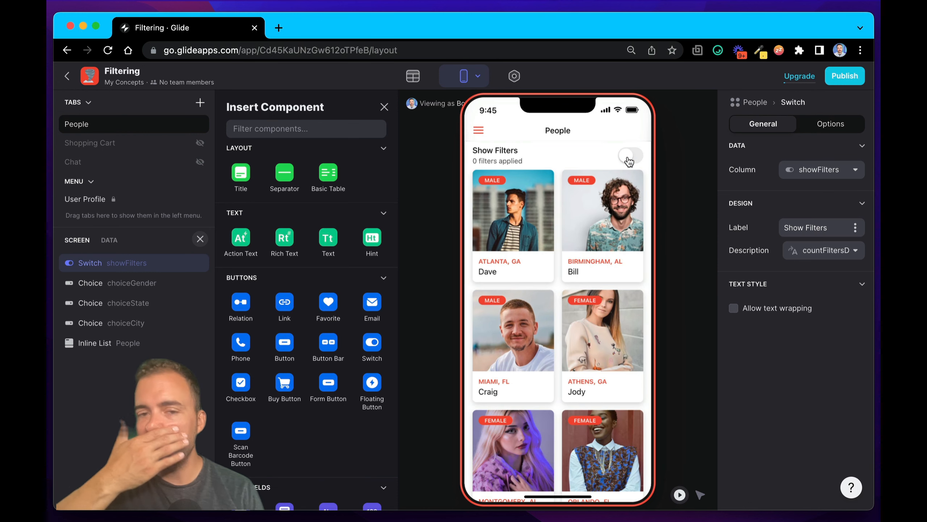
# Turn Show Filters on in the preview and select Female, FL and Miami.
pyautogui.click(629, 158)
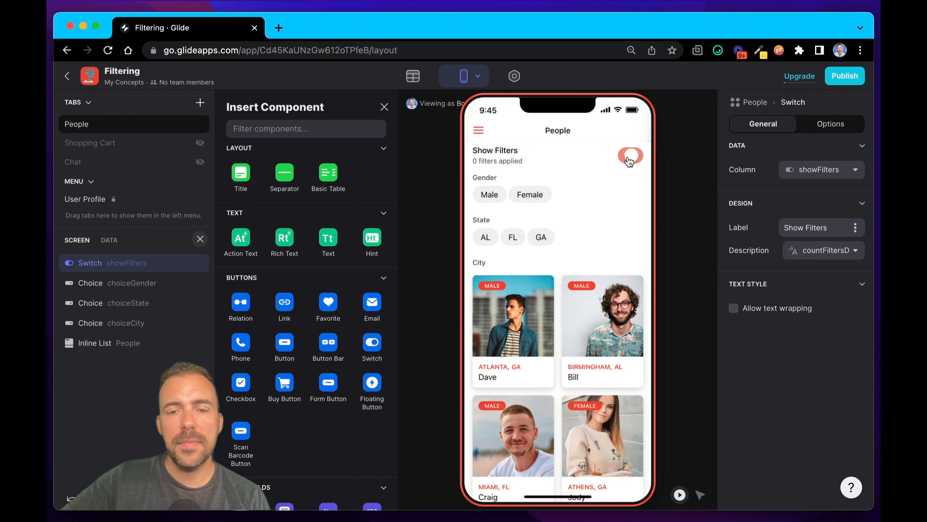
pyautogui.click(531, 195)
pyautogui.click(512, 240)
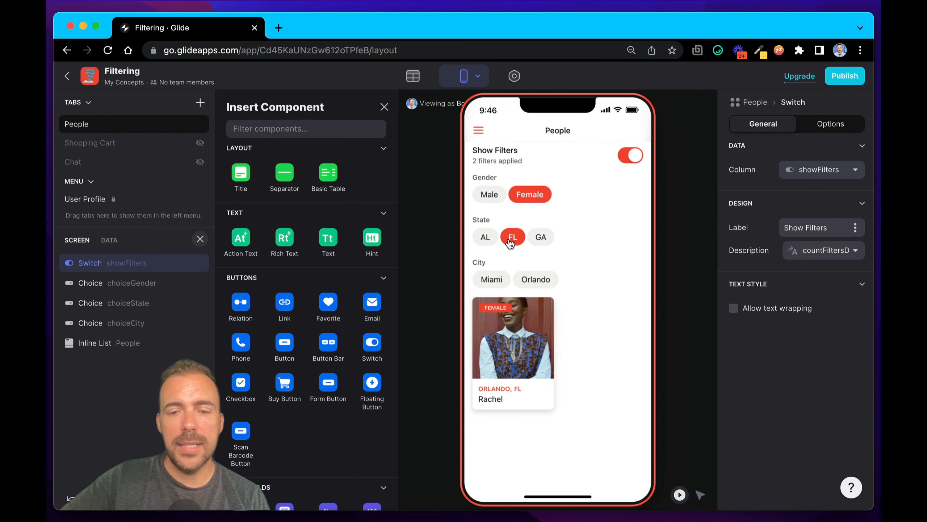
pyautogui.click(488, 286)
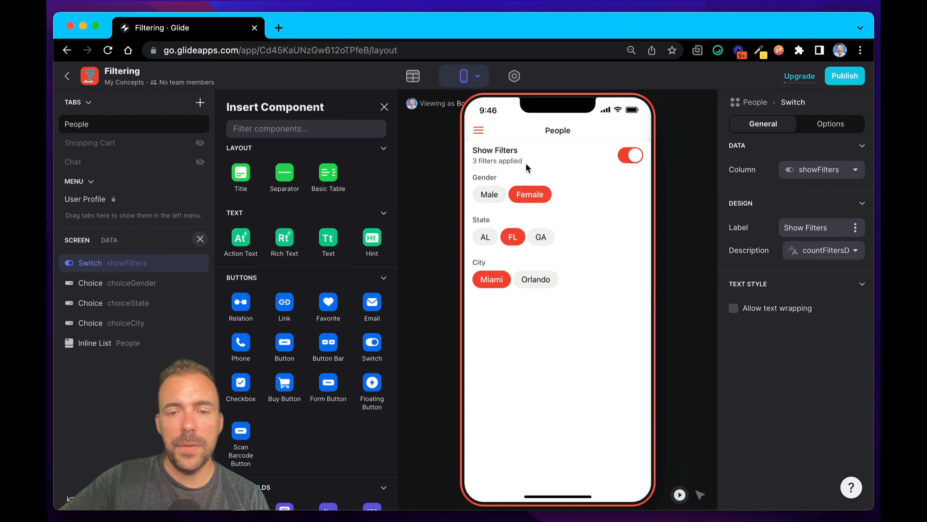
# Toggle Show Filters off and on, try Orlando as the city, and return the selection to Miami.
pyautogui.click(625, 156)
pyautogui.click(627, 157)
pyautogui.click(528, 279)
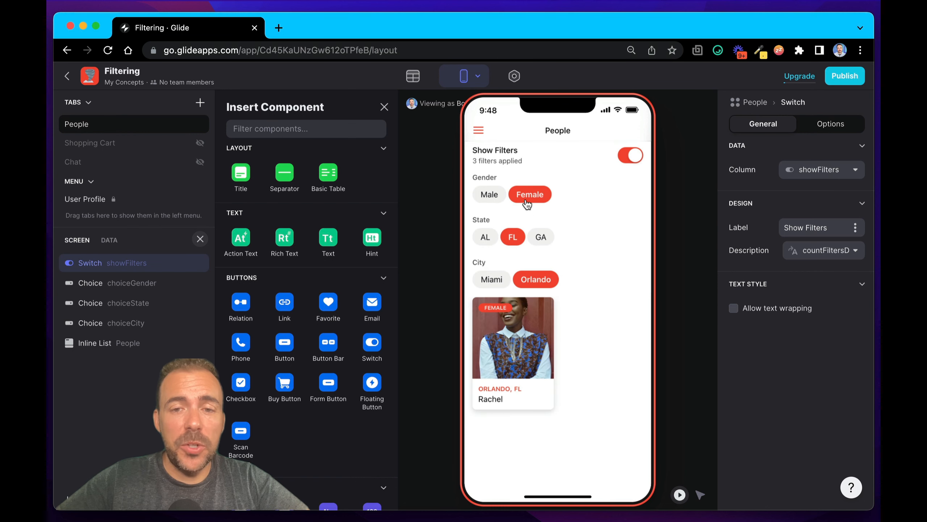
pyautogui.click(518, 282)
pyautogui.click(493, 280)
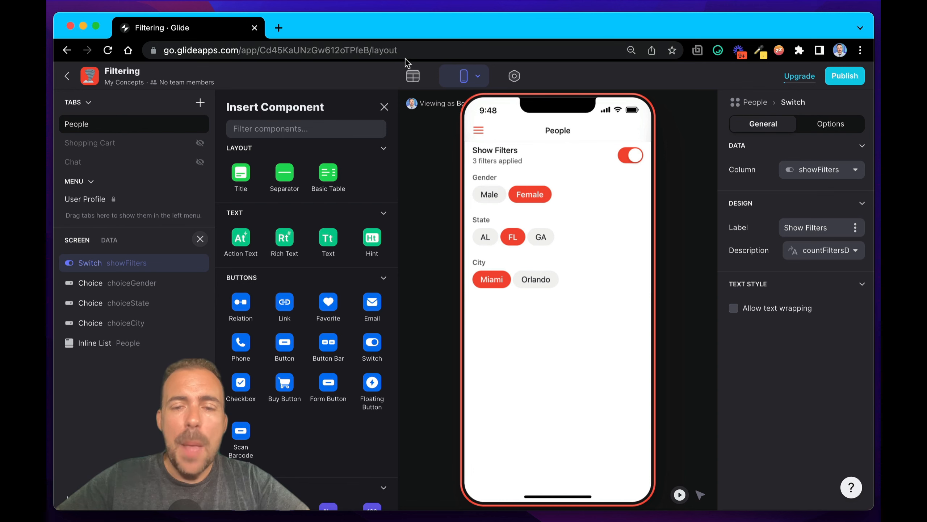
# Examine the filter count in the Users table and the genderFilter, stateFilter and cityFilter values in the People table.
pyautogui.click(424, 86)
pyautogui.hscroll(5, 584, 171)
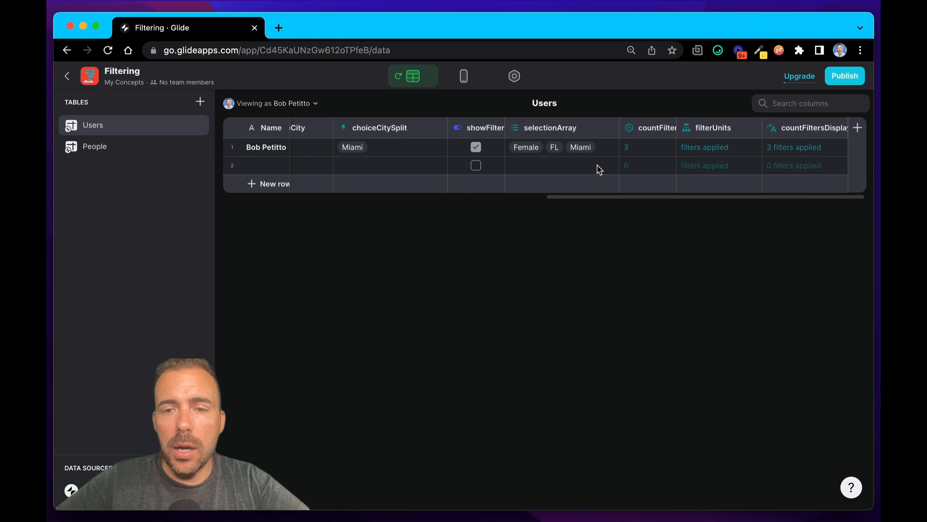
pyautogui.click(651, 150)
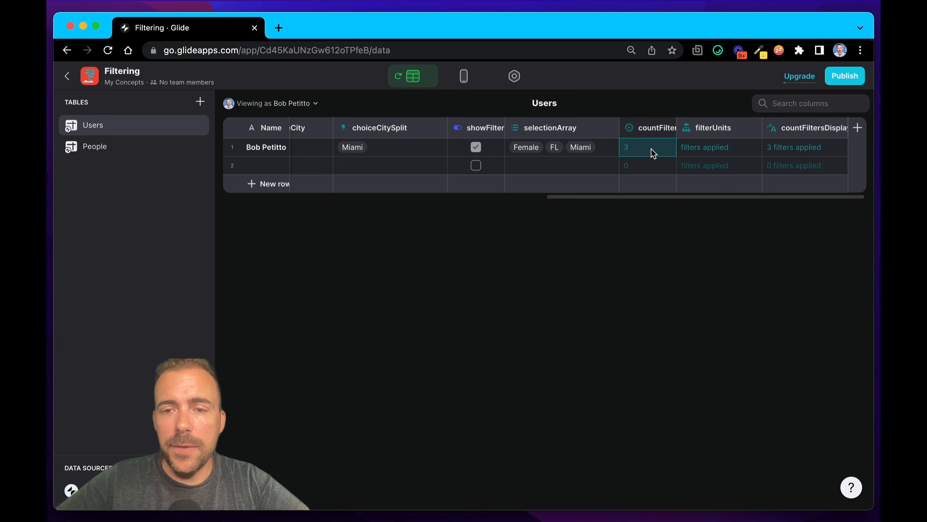
pyautogui.click(133, 150)
pyautogui.hscroll(10, 684, 222)
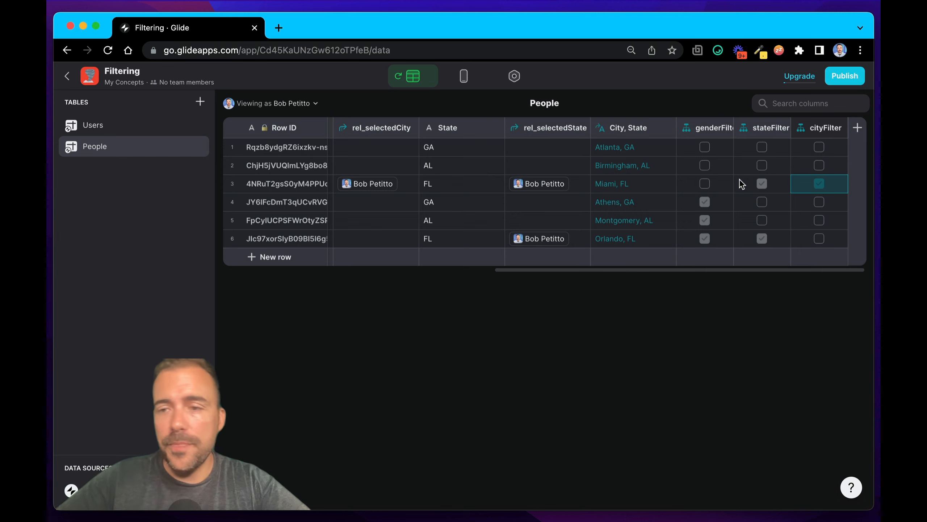
pyautogui.click(706, 202)
pyautogui.click(723, 186)
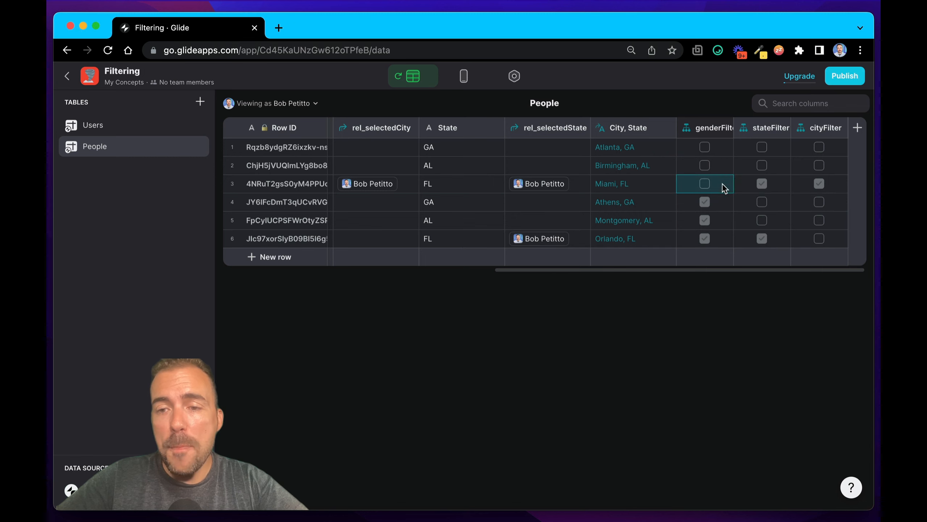
pyautogui.moveTo(722, 184); pyautogui.dragTo(806, 185)
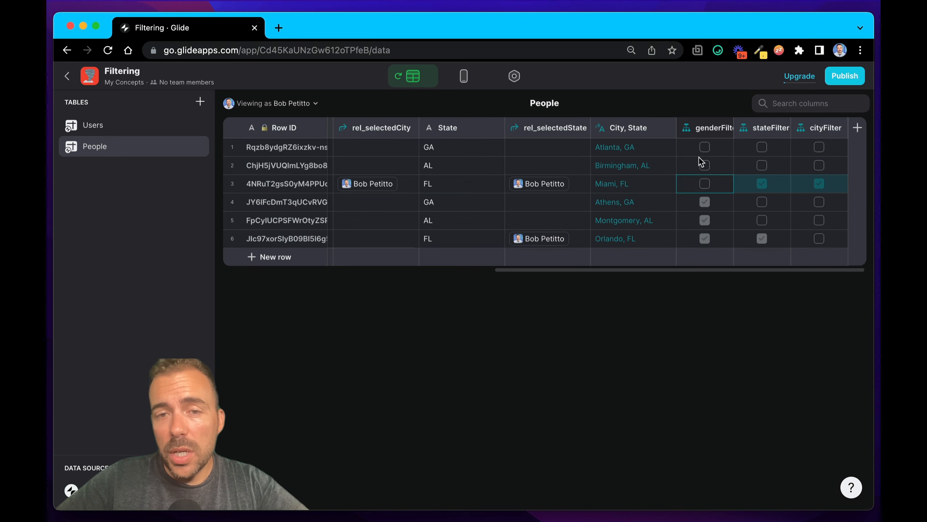
# Add a column named filterArray of type Make Array to the People table.
pyautogui.click(856, 128)
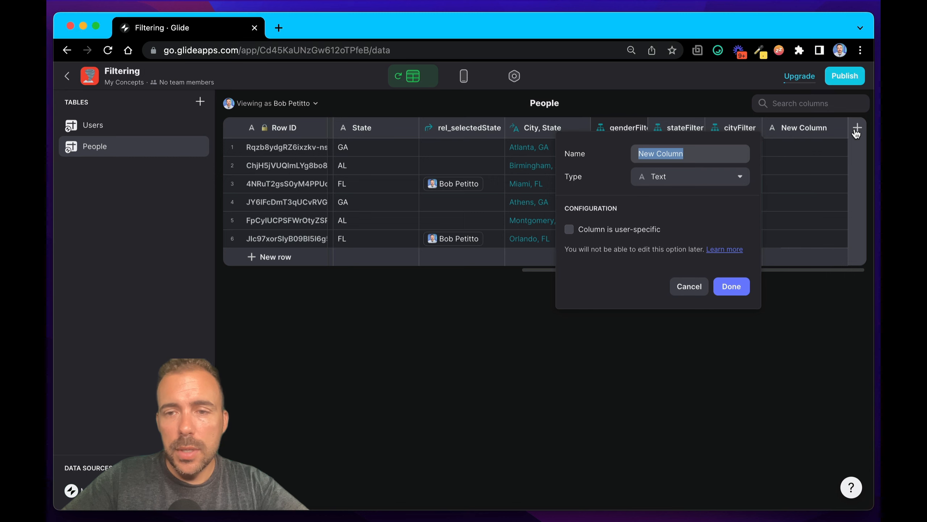
pyautogui.write('filterArray')
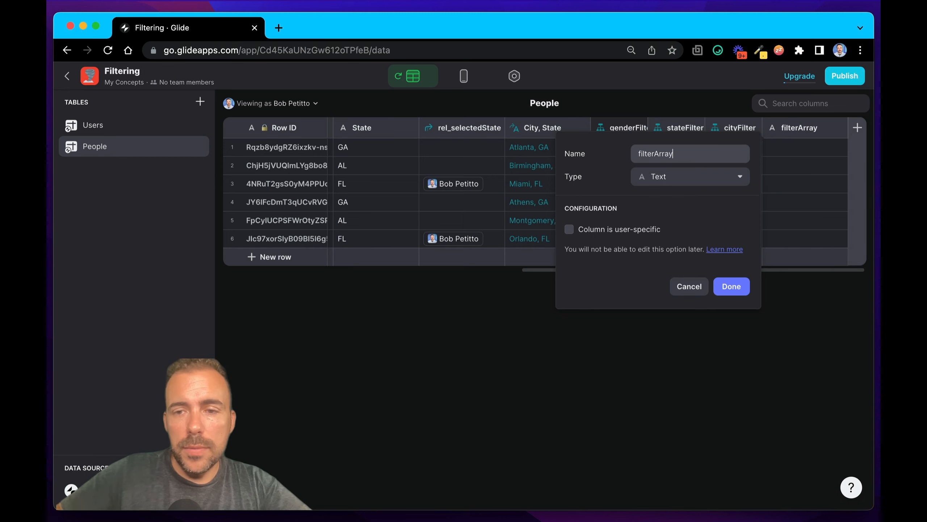
pyautogui.click(692, 180)
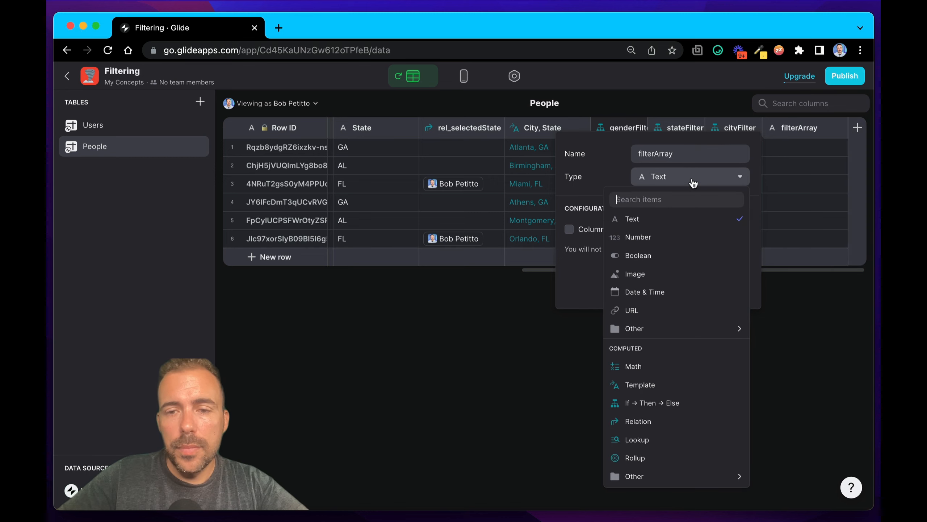
pyautogui.write('make')
pyautogui.click(656, 221)
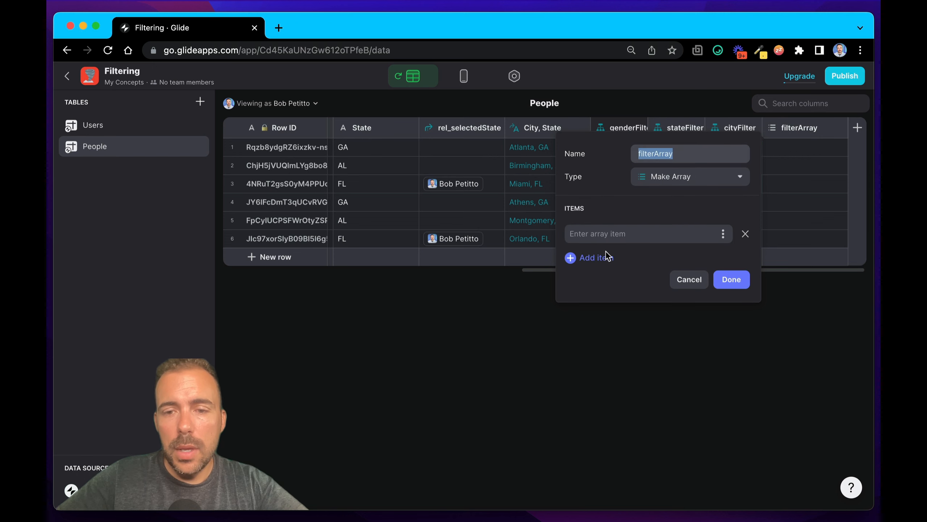
# Set the filterArray items to genderFilter, stateFilter and cityFilter, and save the column.
pyautogui.click(603, 256)
pyautogui.click(598, 285)
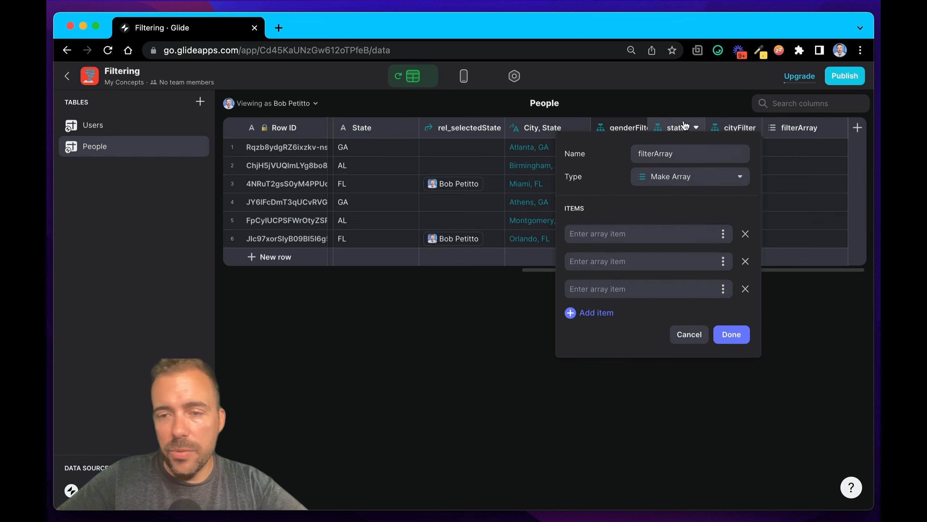
pyautogui.click(723, 233)
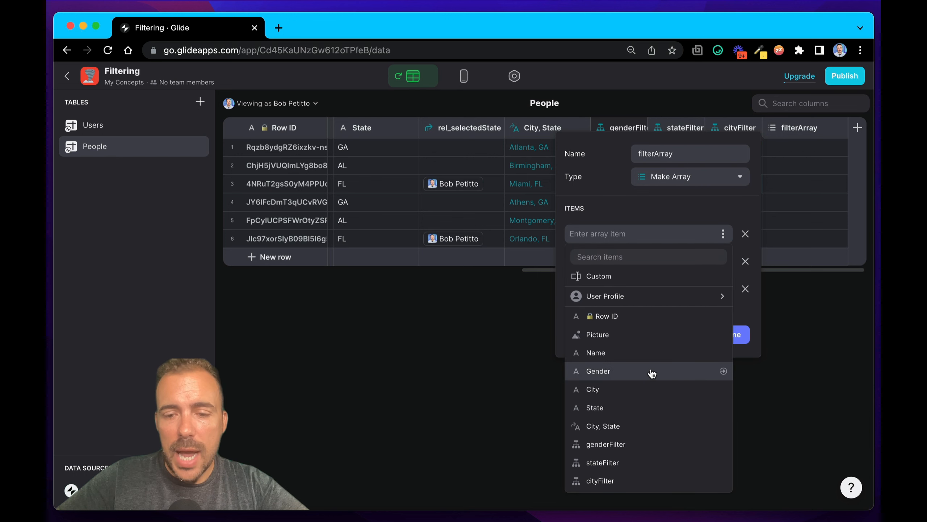
pyautogui.click(637, 443)
pyautogui.click(723, 261)
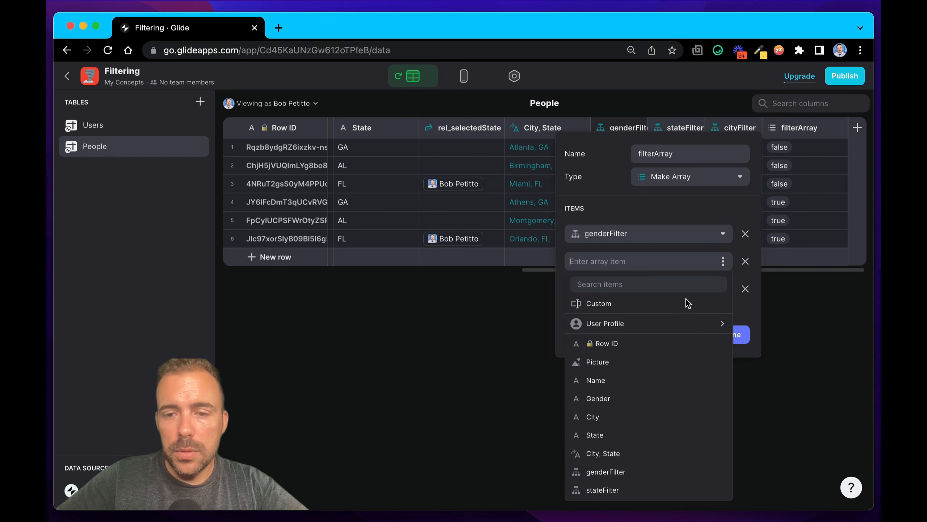
pyautogui.click(652, 470)
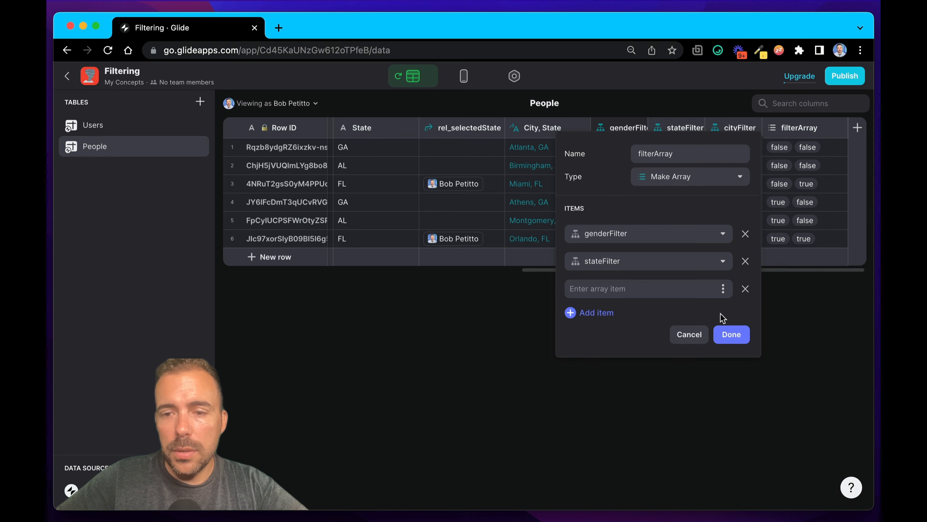
pyautogui.click(723, 289)
pyautogui.click(621, 491)
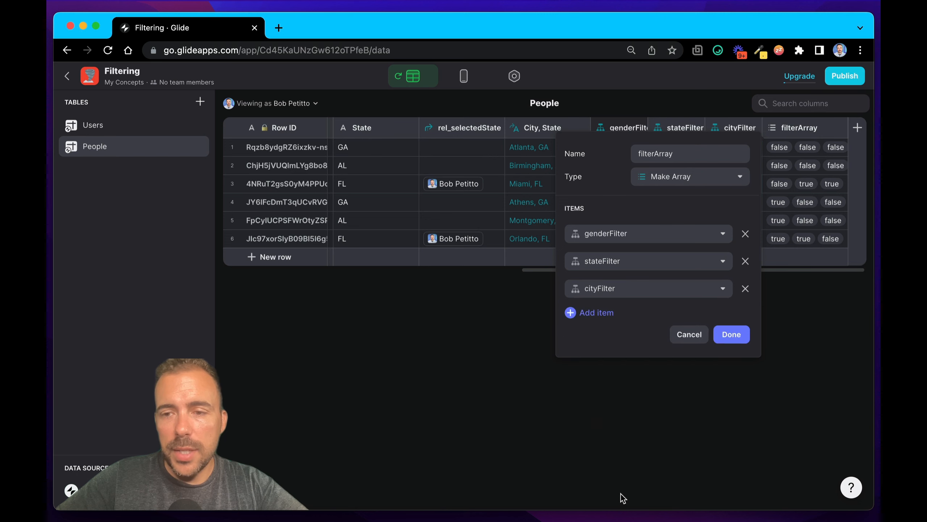
pyautogui.click(746, 334)
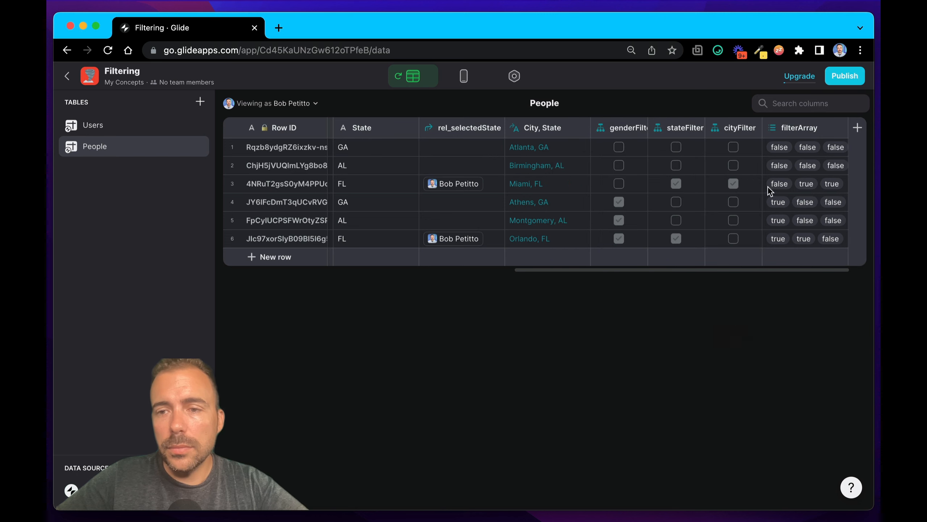
# Add a column named countArray of type Rollup to the People table.
pyautogui.click(857, 128)
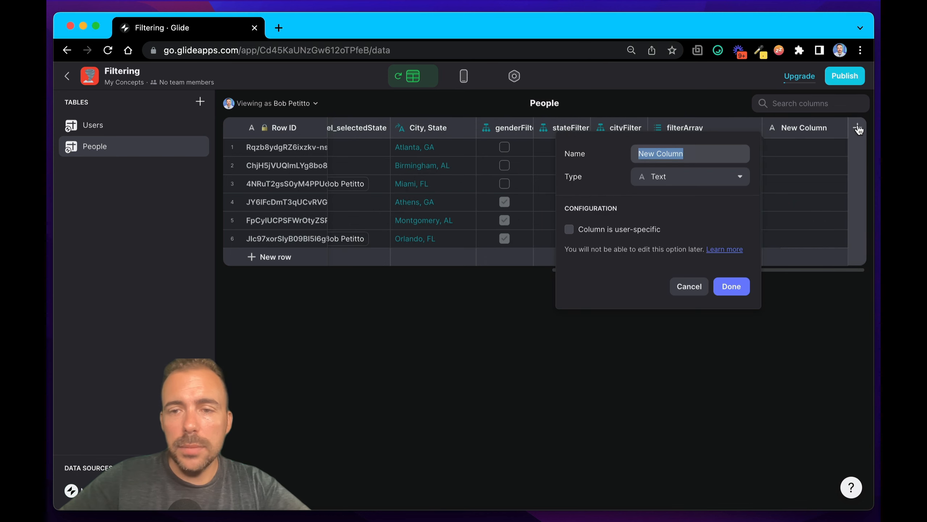
pyautogui.write('co')
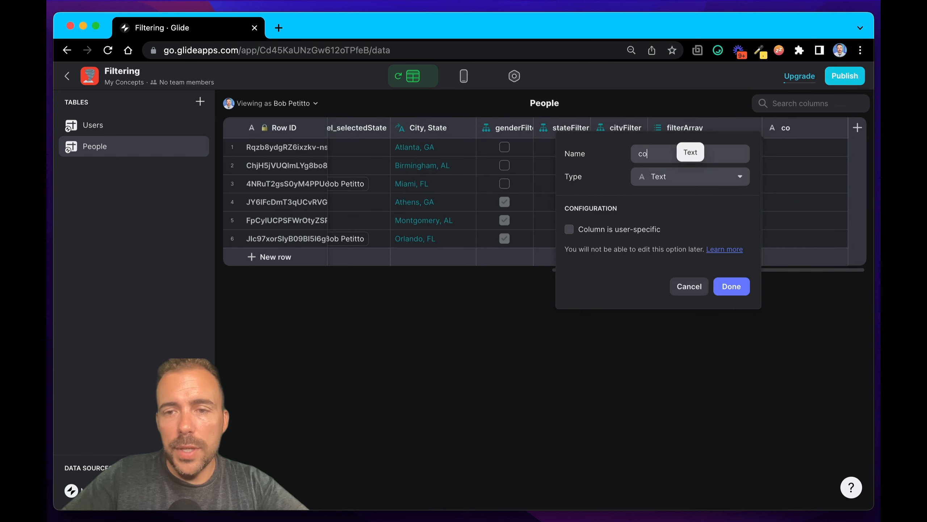
pyautogui.write('untArray')
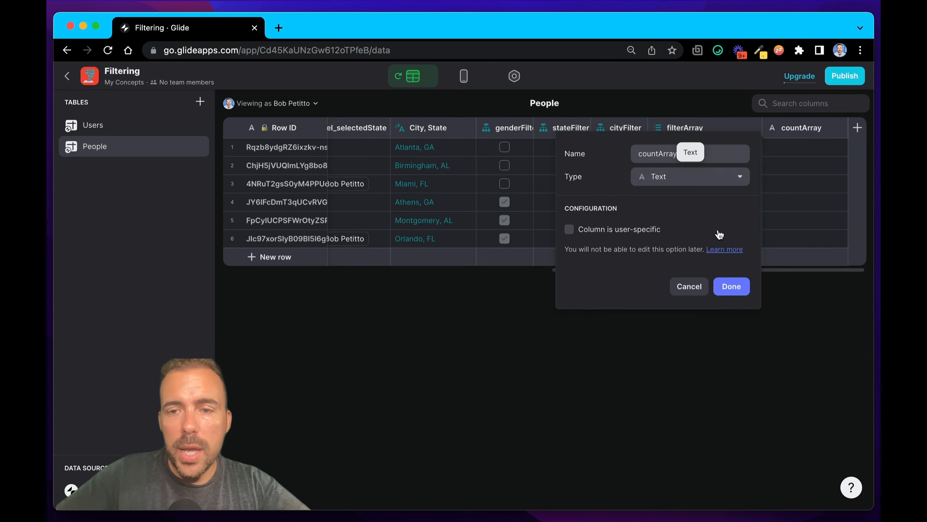
pyautogui.click(691, 180)
pyautogui.write('roll')
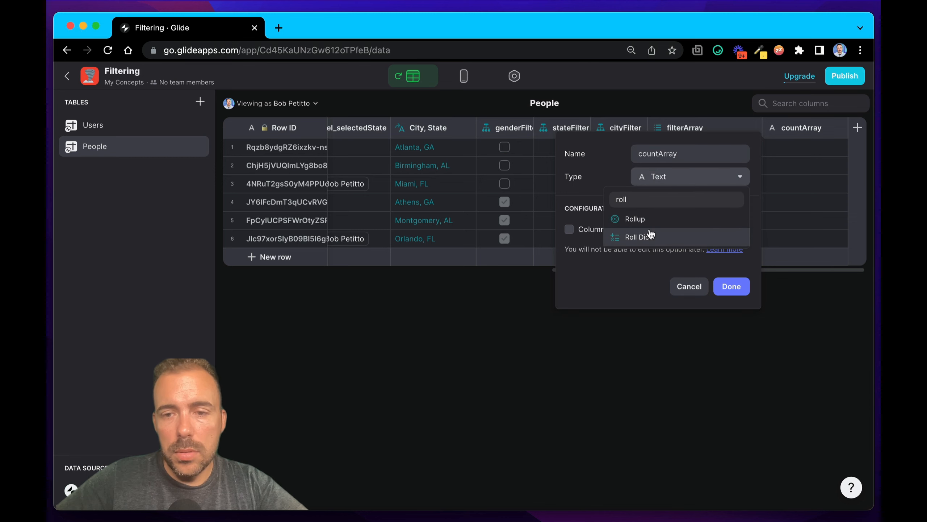
pyautogui.click(643, 218)
# Configure the countArray rollup to calculate Count True over filterArray with precision 1, and save the column.
pyautogui.click(637, 243)
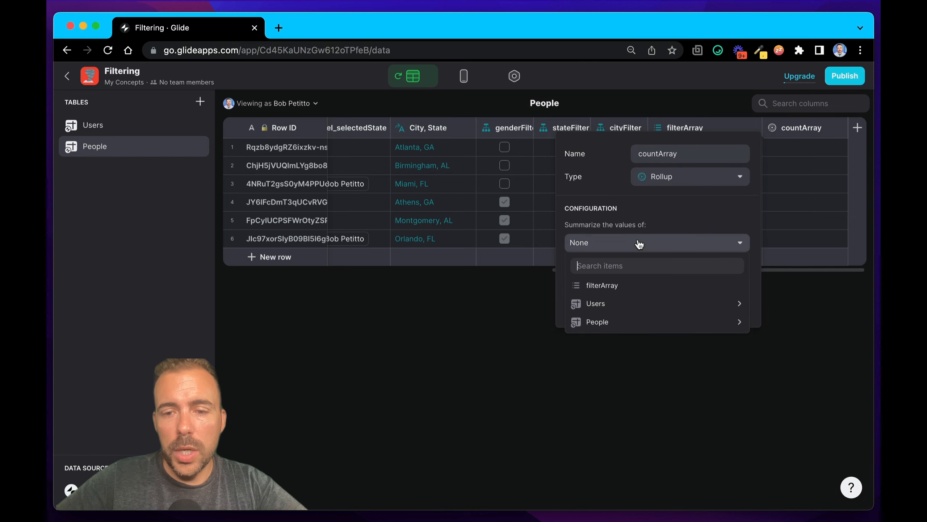
pyautogui.click(622, 286)
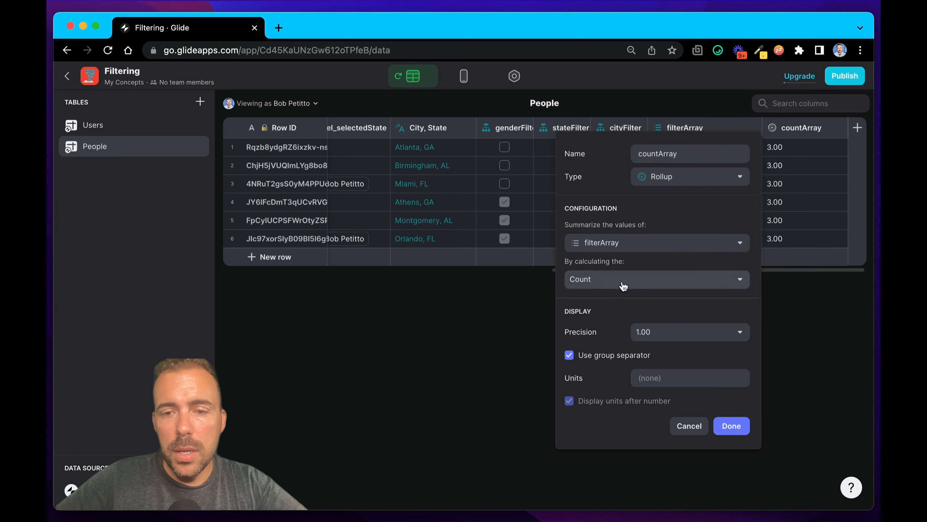
pyautogui.click(623, 284)
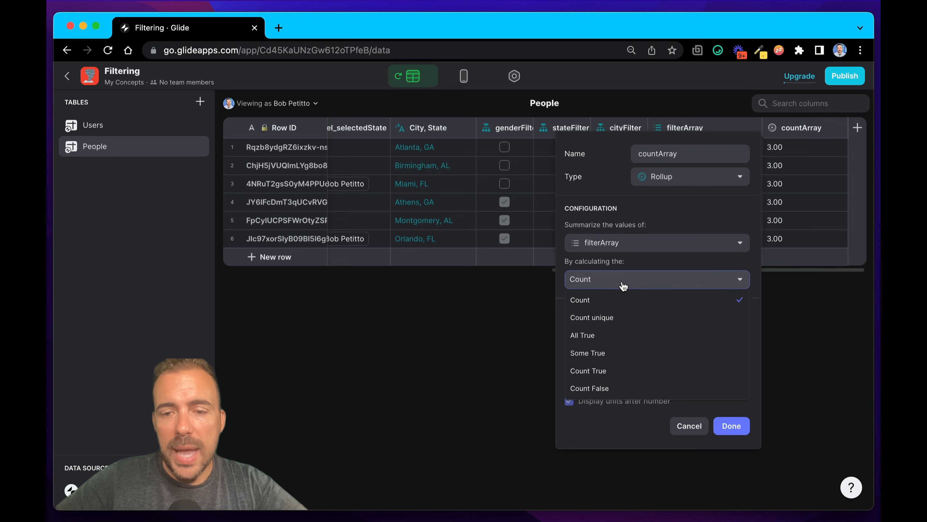
pyautogui.click(599, 370)
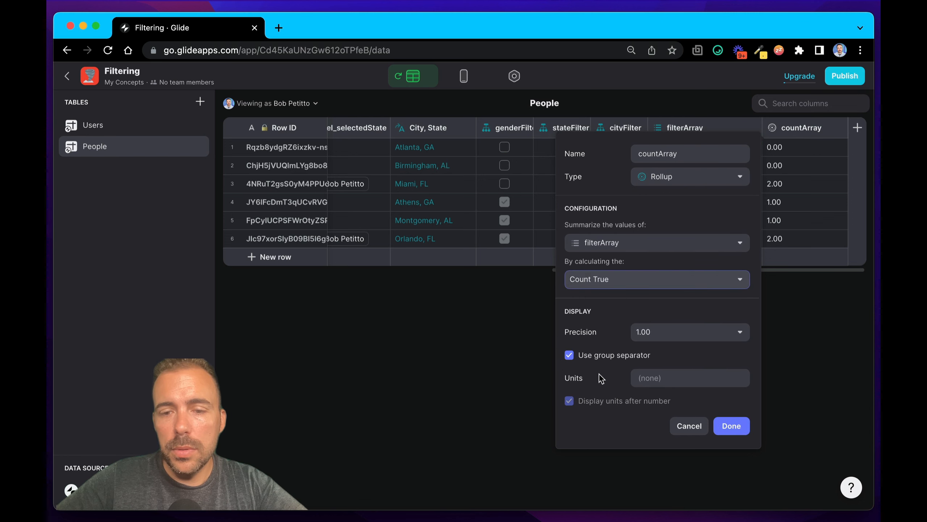
pyautogui.click(659, 332)
pyautogui.click(648, 354)
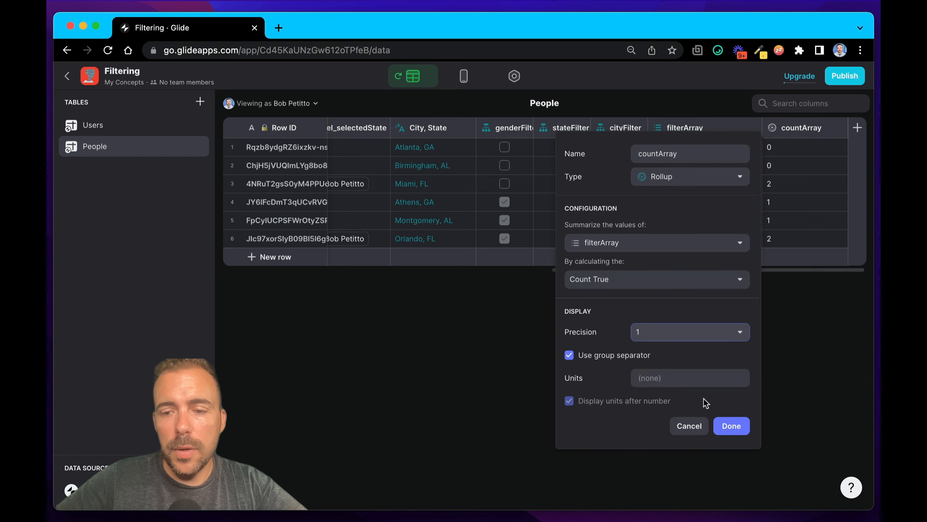
pyautogui.click(745, 427)
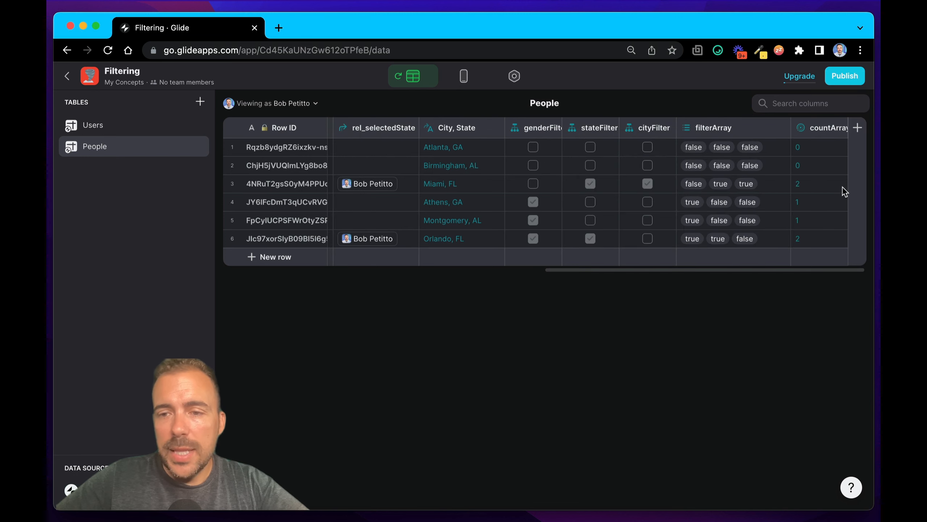
# Compare the countArray values in the People table with the applied filters in the app preview and countFilters in the Users table.
pyautogui.click(792, 189)
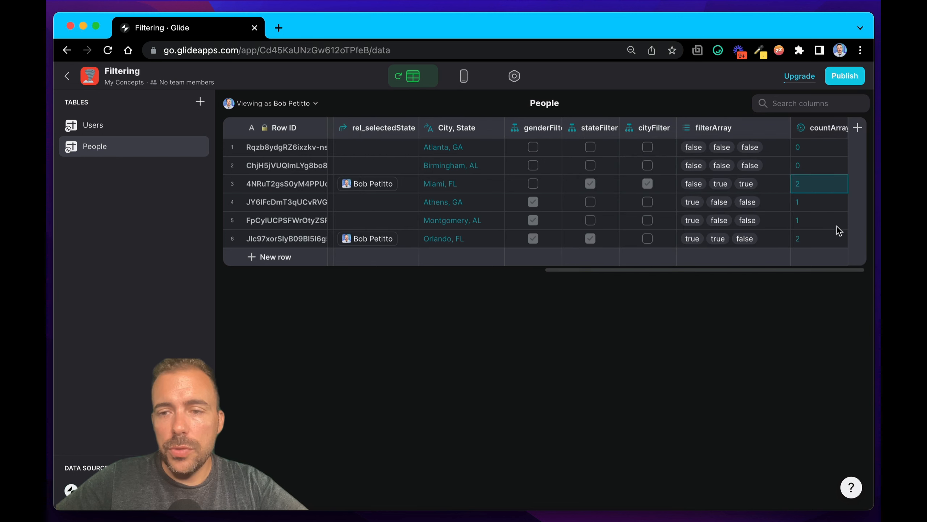
pyautogui.click(811, 245)
pyautogui.click(802, 205)
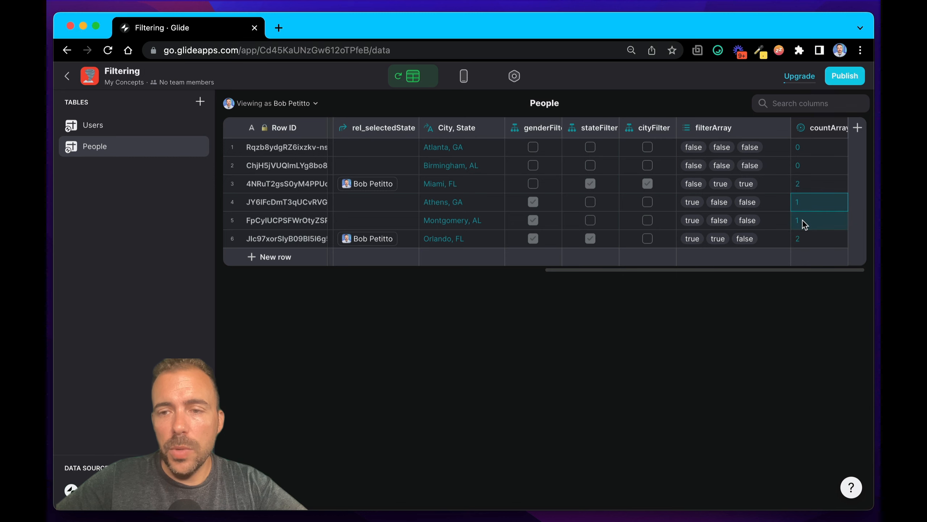
pyautogui.click(811, 150)
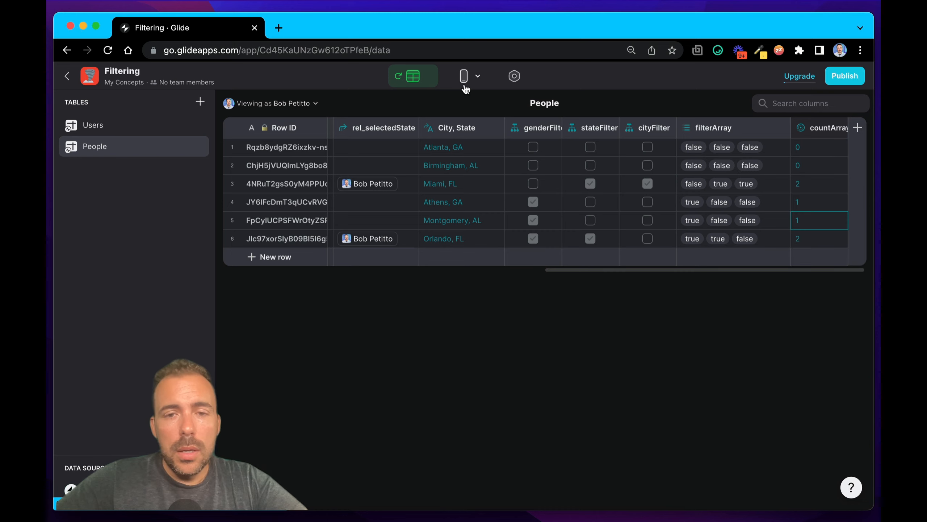
pyautogui.click(464, 85)
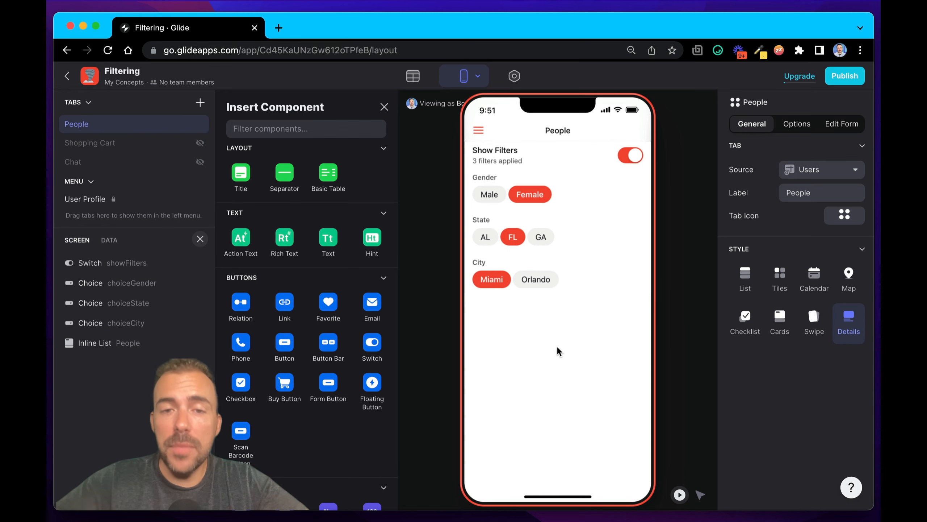
pyautogui.click(413, 76)
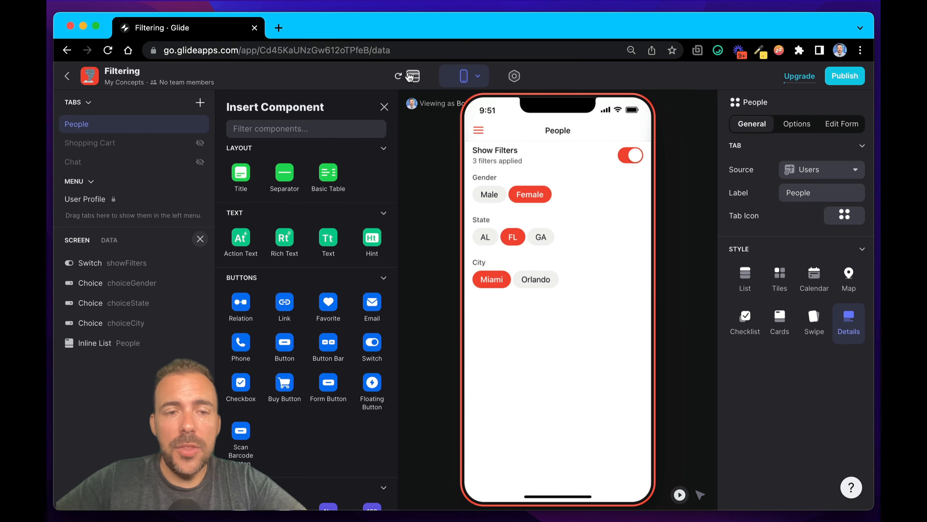
pyautogui.hscroll(10, 438, 169)
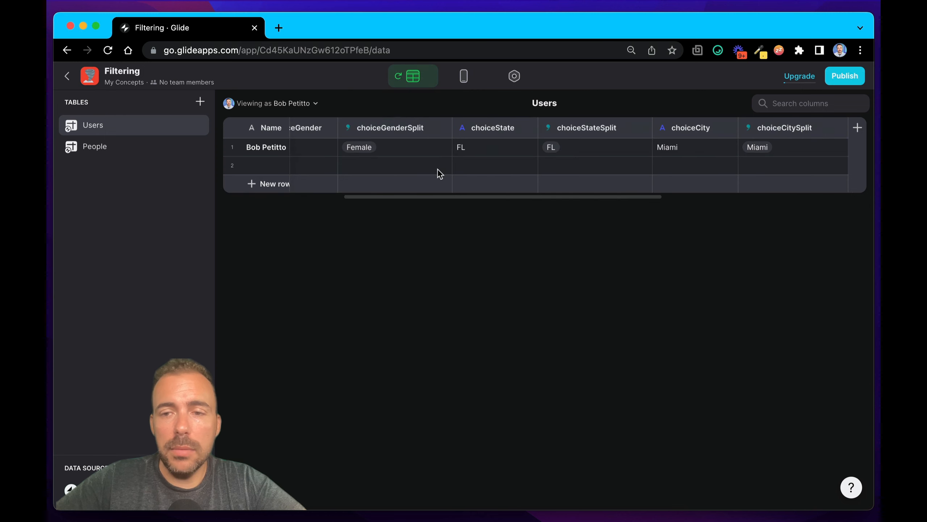
pyautogui.click(635, 147)
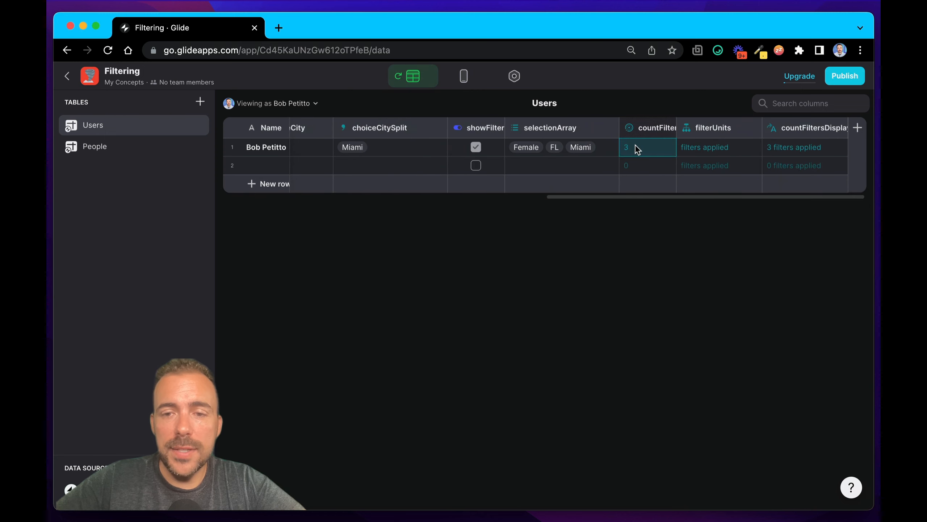
pyautogui.click(127, 155)
pyautogui.hscroll(8, 690, 209)
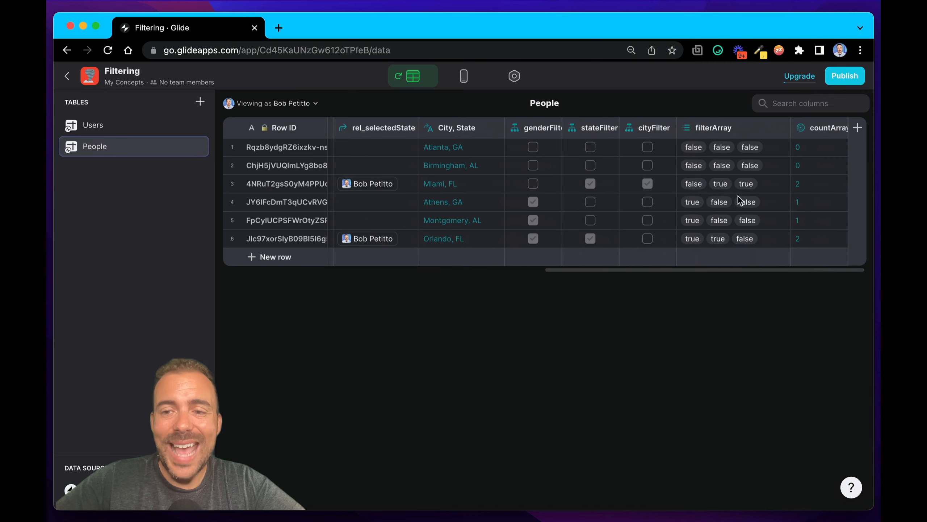
pyautogui.click(799, 150)
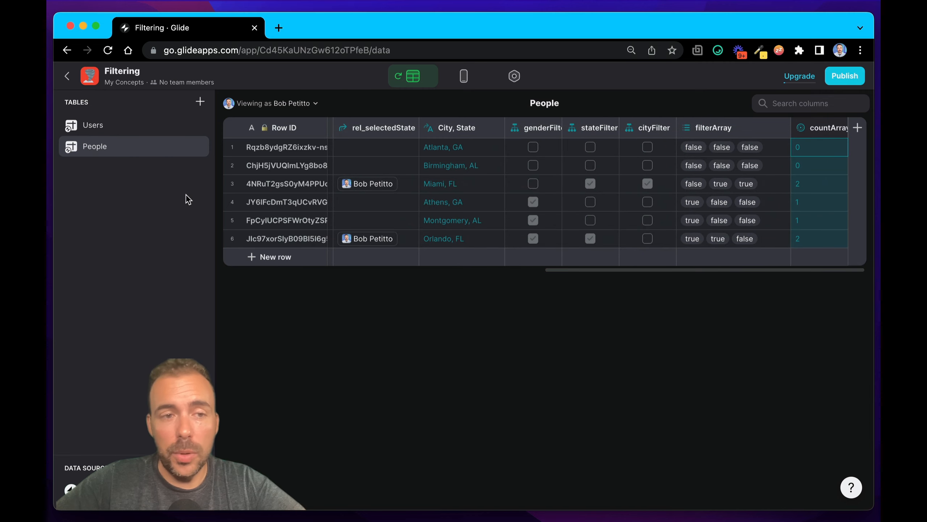
# Add a column named rel_filterCountMatch of type Relation to the Users table.
pyautogui.click(90, 125)
pyautogui.hscroll(10, 668, 157)
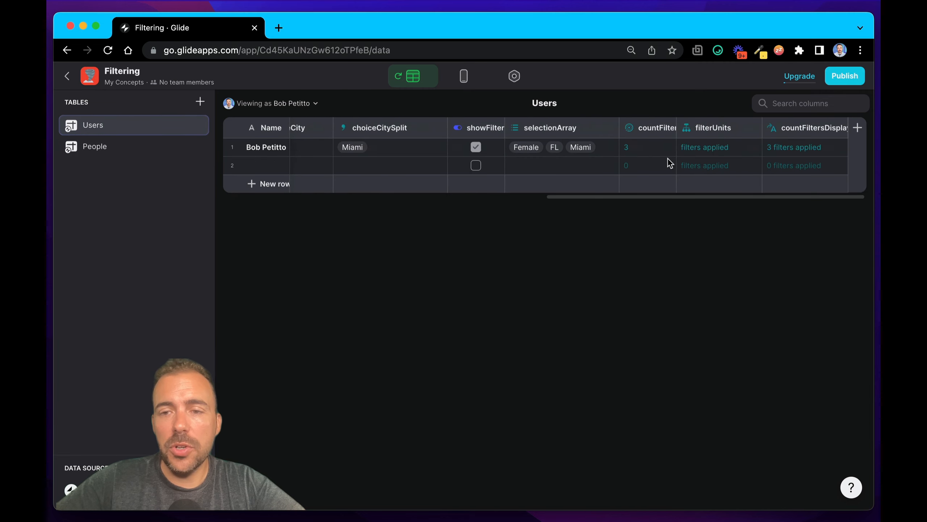
pyautogui.click(864, 132)
pyautogui.write('re')
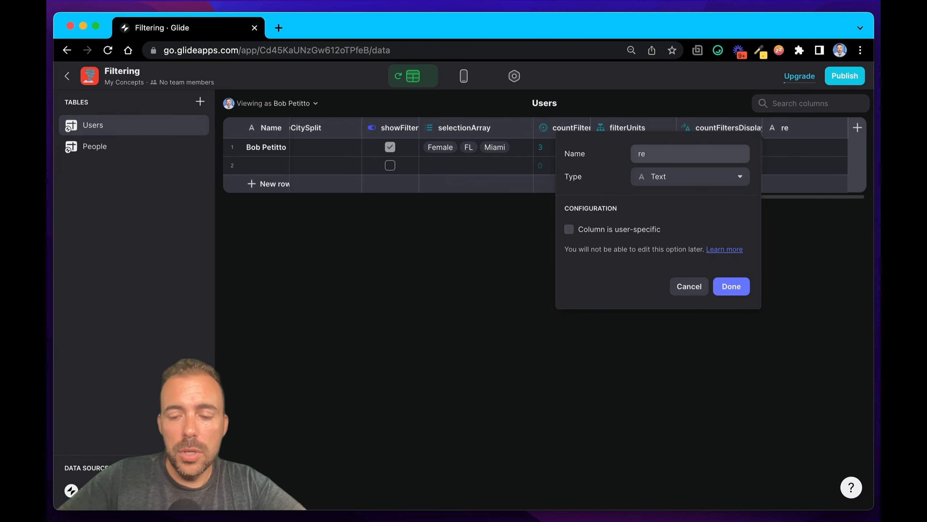
pyautogui.write('l_f')
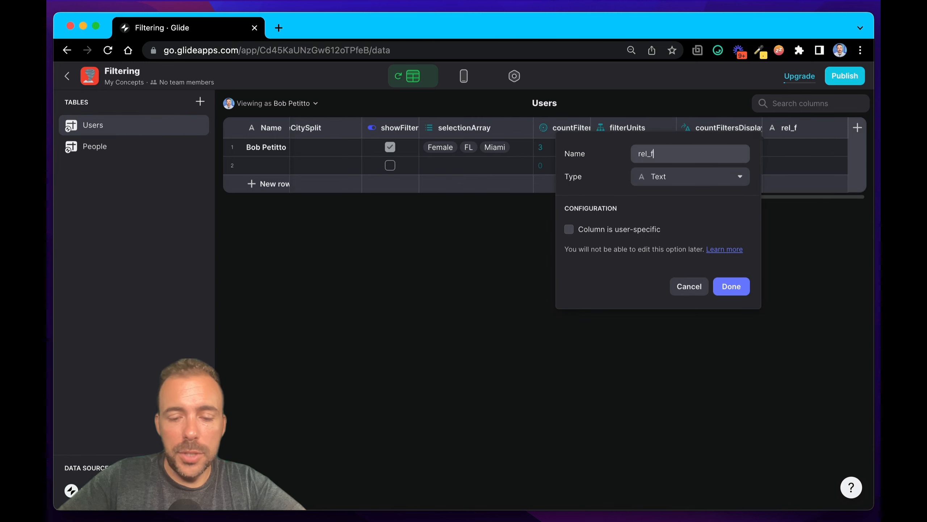
pyautogui.write('ilterMatch')
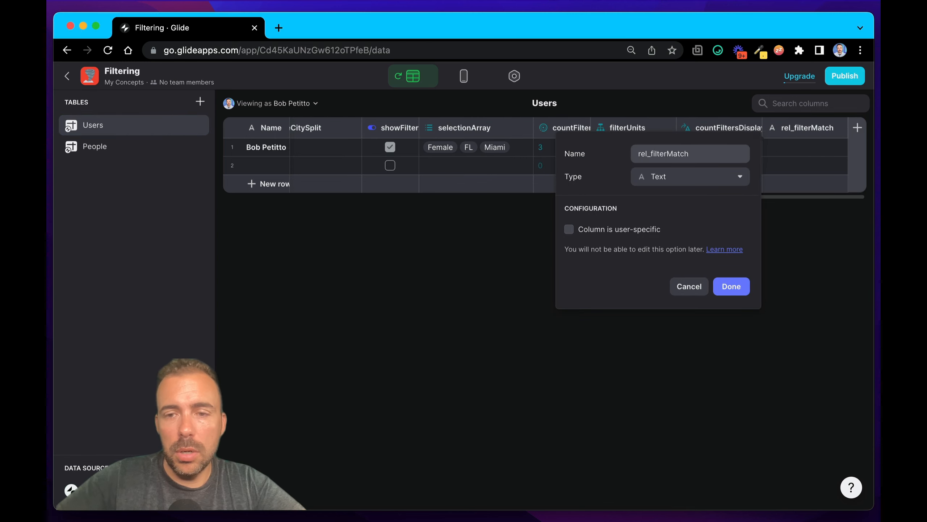
pyautogui.write('Count')
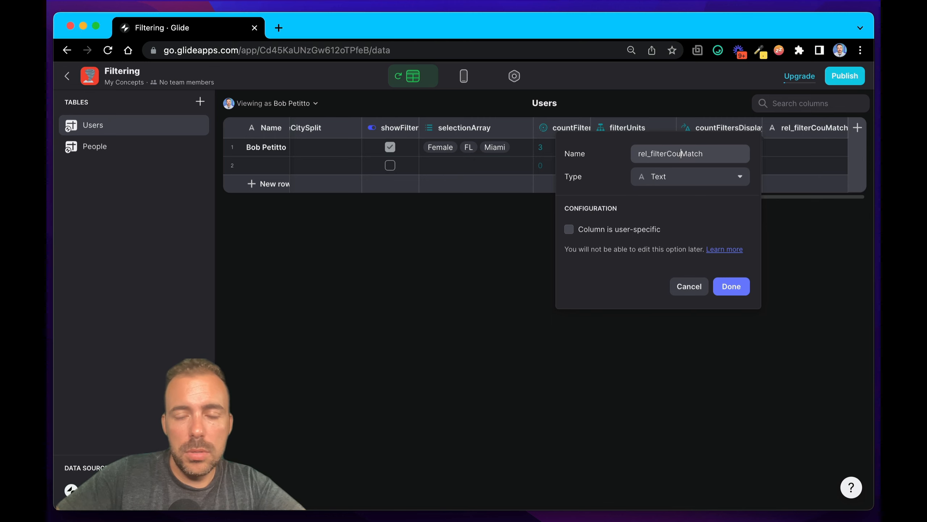
pyautogui.click(719, 181)
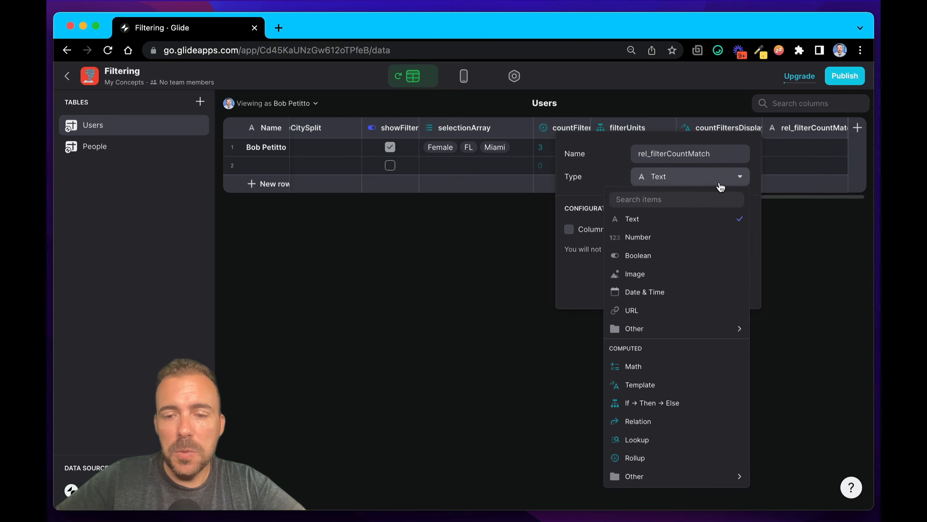
pyautogui.click(647, 420)
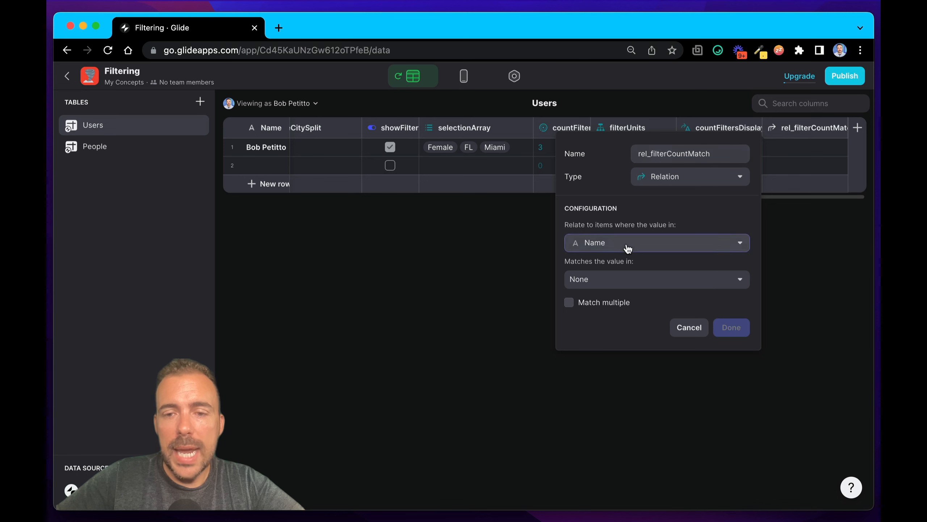
# Relate countFilters to countArray in the People table with multiple matches allowed, save the relation, and check it against both count columns.
pyautogui.click(628, 248)
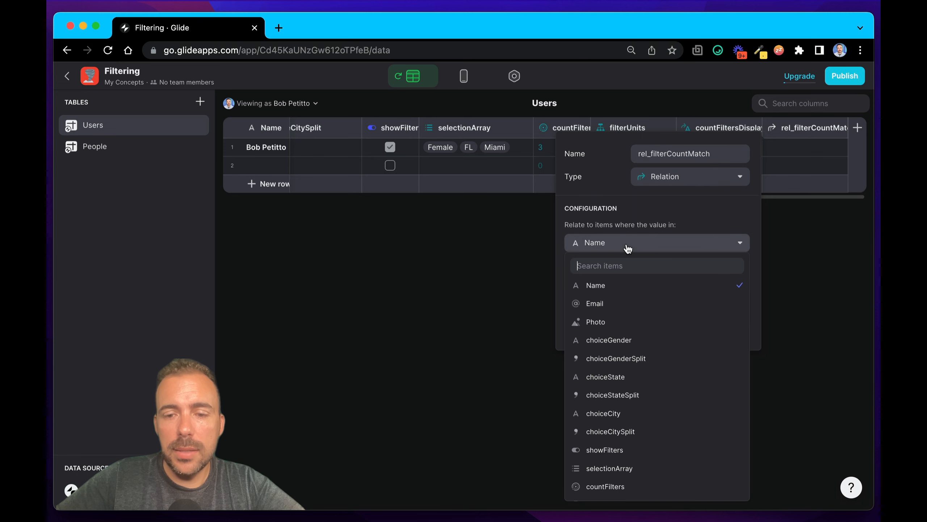
pyautogui.click(627, 486)
pyautogui.click(625, 282)
pyautogui.moveTo(612, 349)
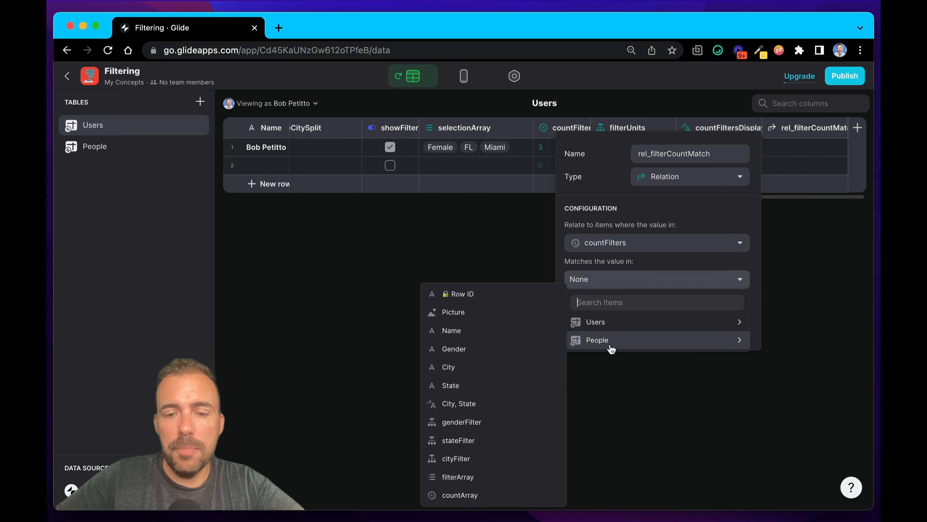
pyautogui.click(468, 495)
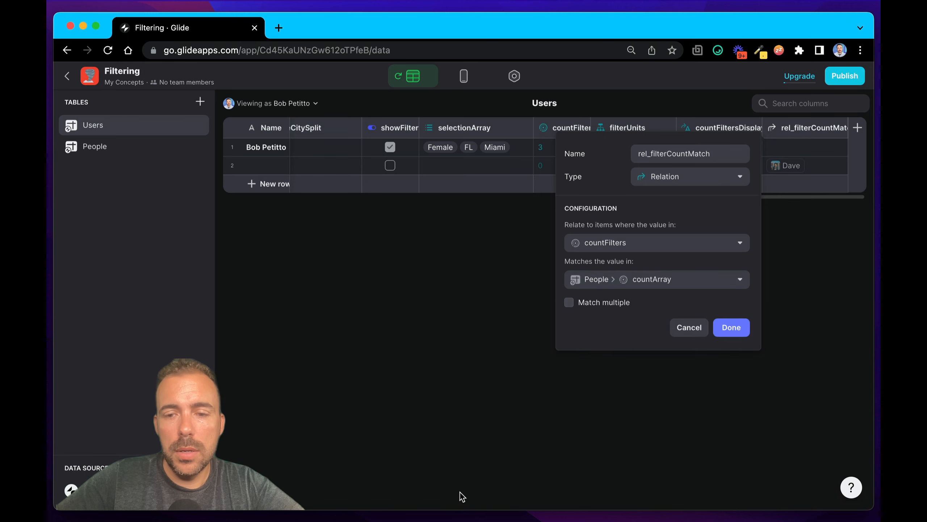
pyautogui.click(614, 306)
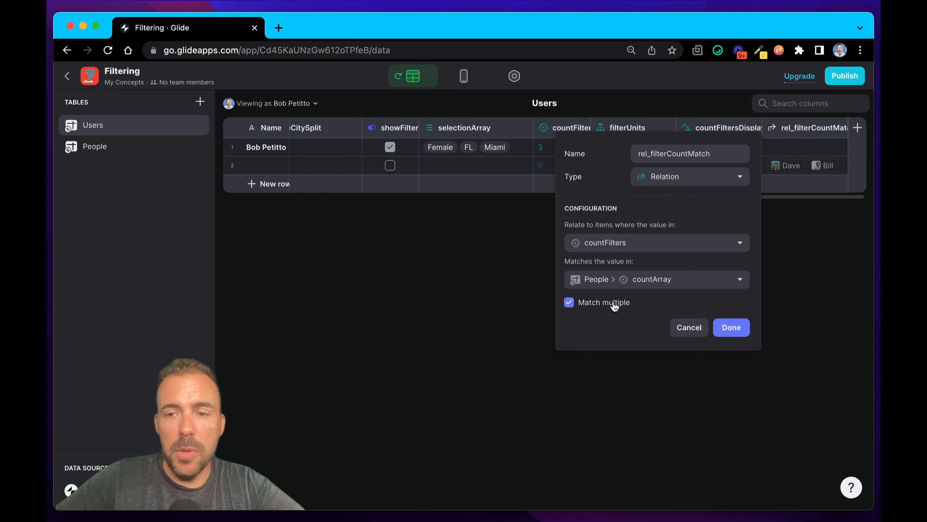
pyautogui.click(741, 329)
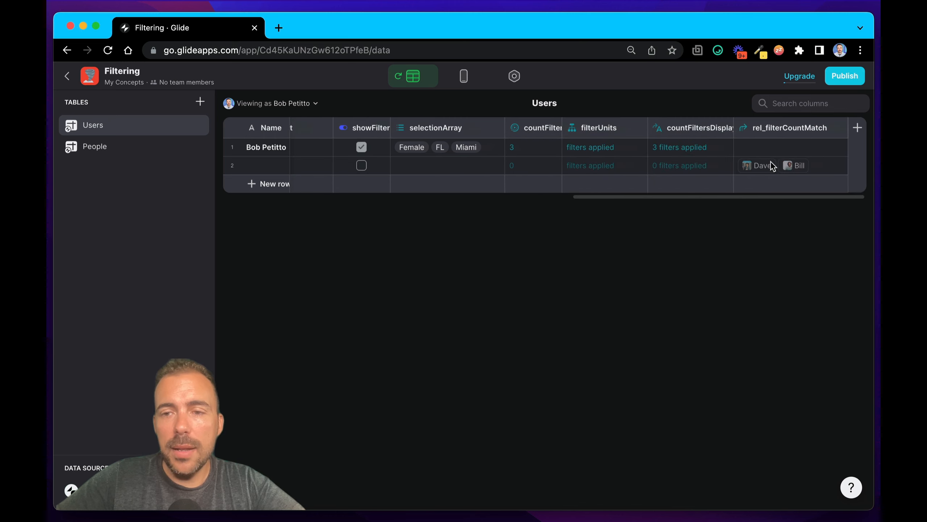
pyautogui.click(779, 153)
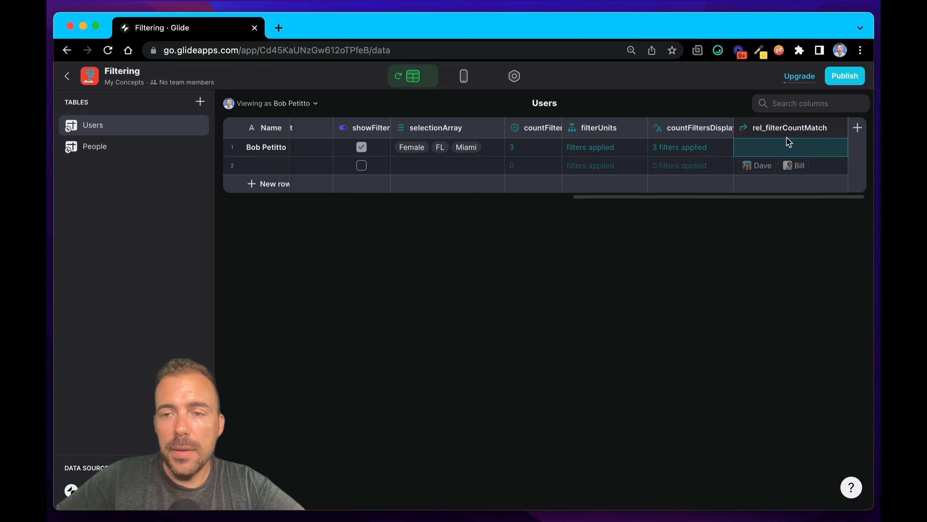
pyautogui.click(541, 149)
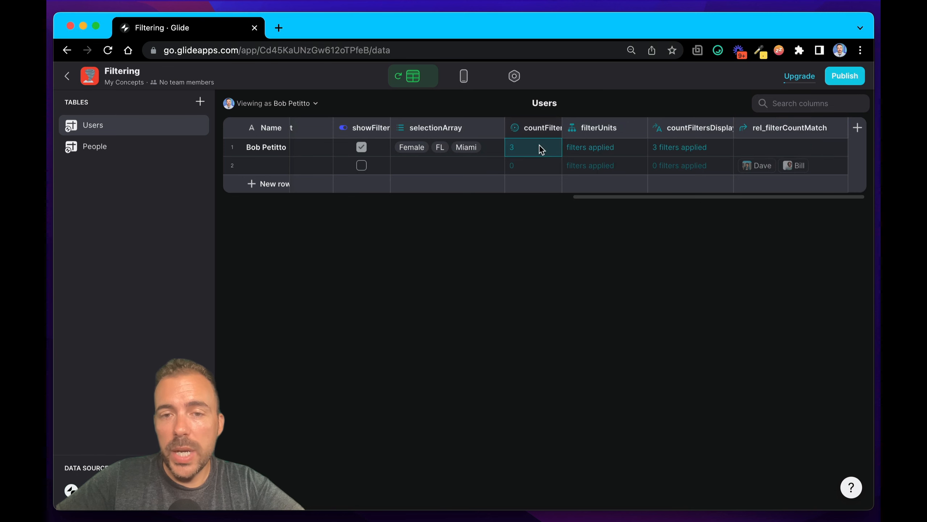
pyautogui.click(149, 148)
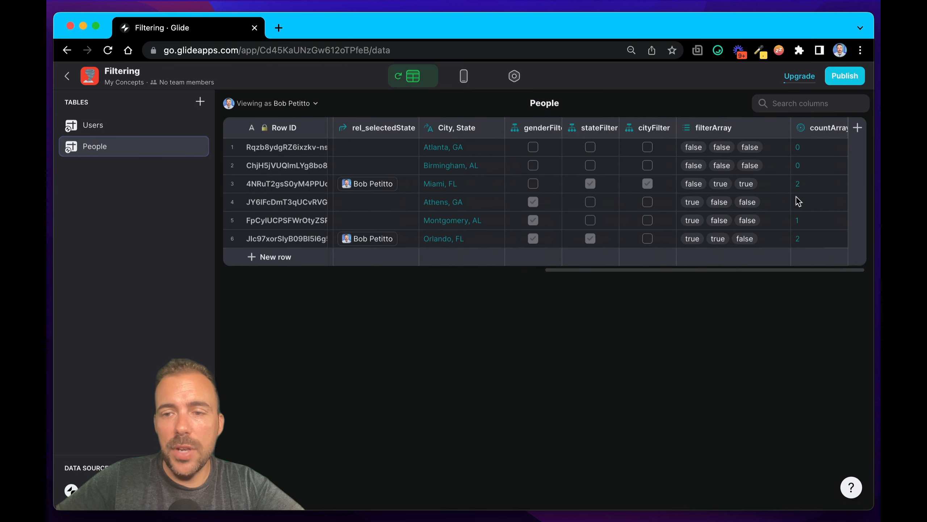
pyautogui.click(816, 148)
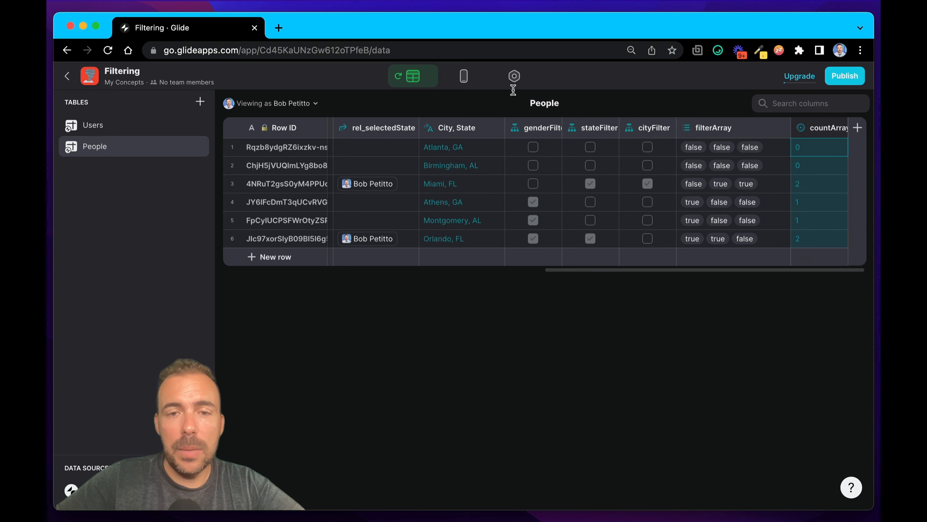
# Add a Hint component to the People screen of the app layout.
pyautogui.click(464, 76)
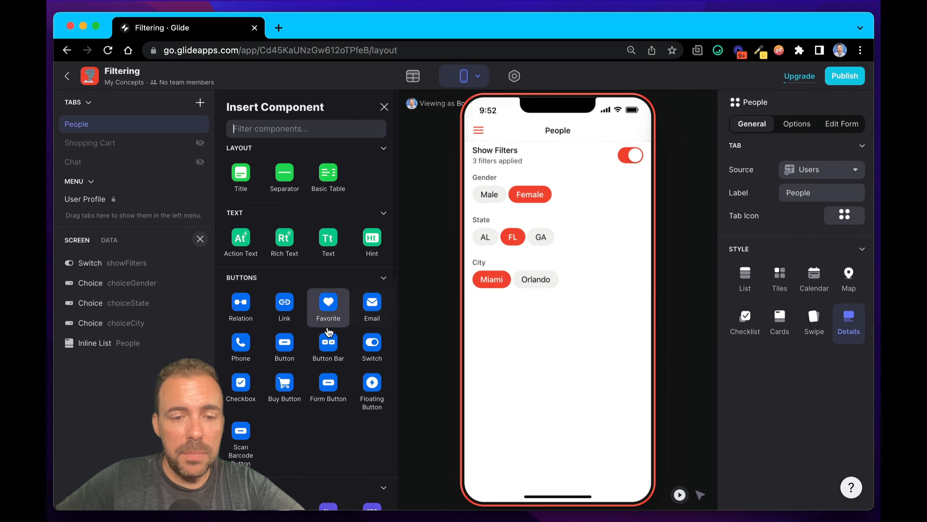
pyautogui.write('hi')
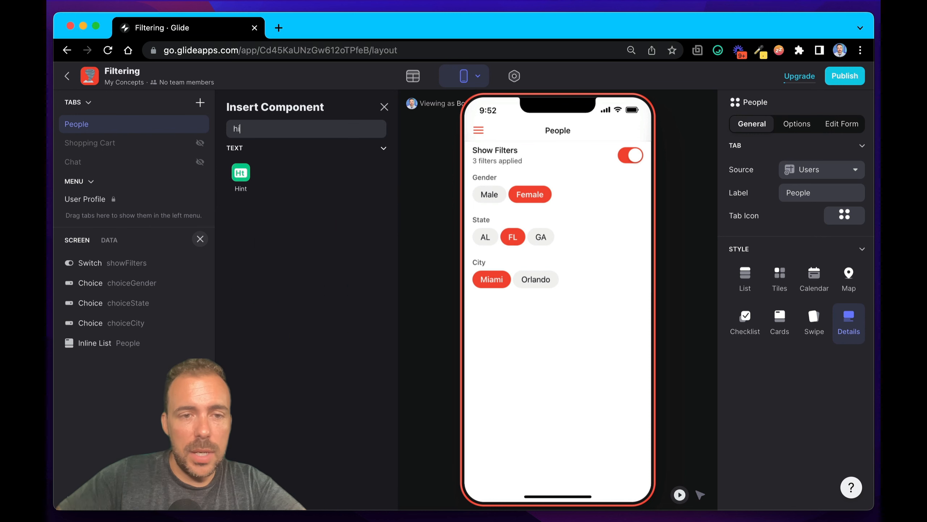
pyautogui.click(241, 178)
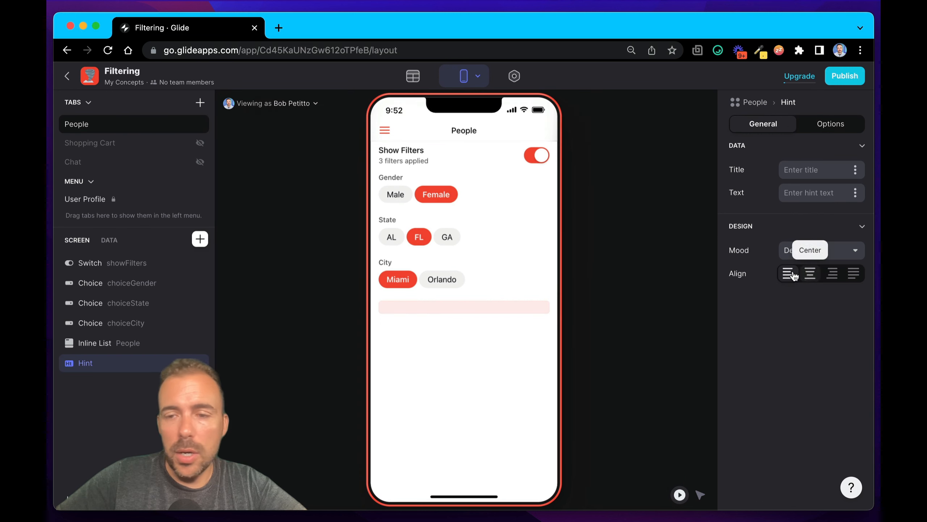
# Set the hint's title to "No results." and its text to "Please adjust your filters.".
pyautogui.click(807, 176)
pyautogui.write('No mat')
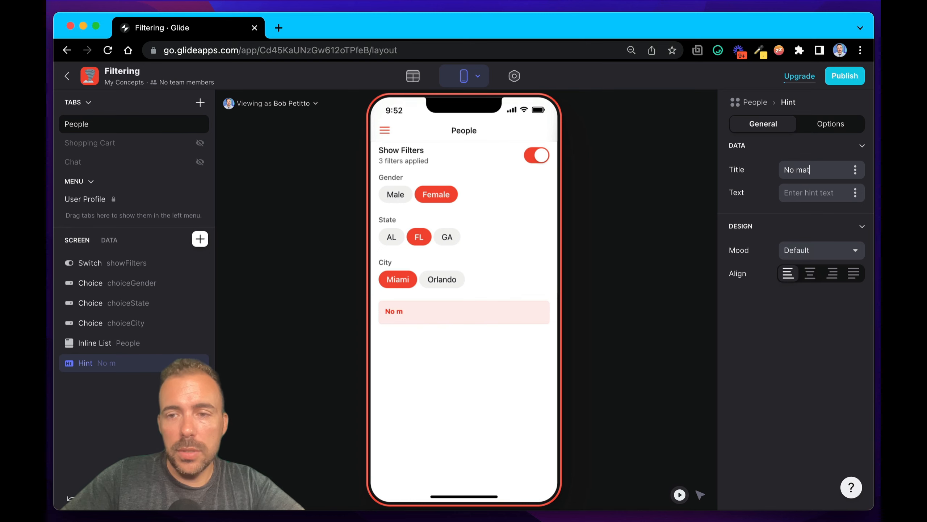
pyautogui.press('BackSpace')
pyautogui.press('BackSpace')
pyautogui.press('BackSpace')
pyautogui.write('result')
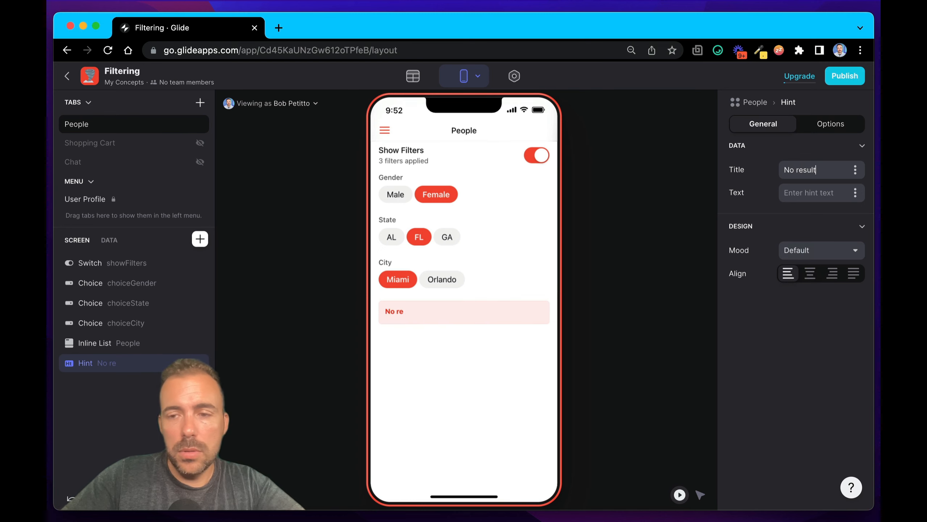
pyautogui.write('s.Pleas')
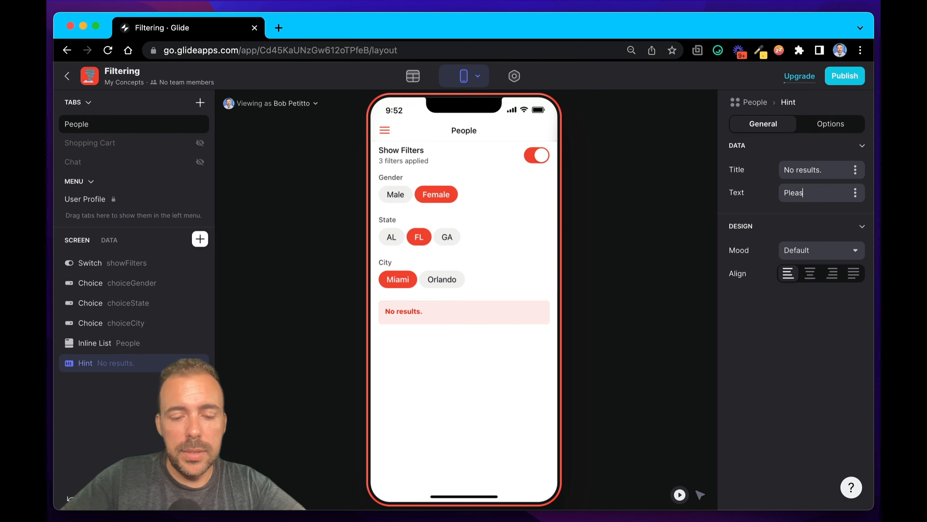
pyautogui.write('e adjust your')
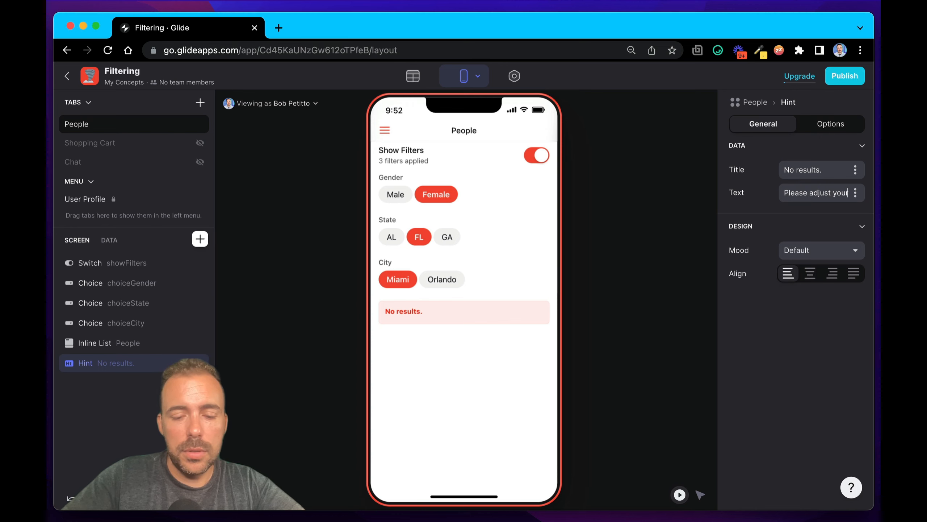
pyautogui.write(' filters.')
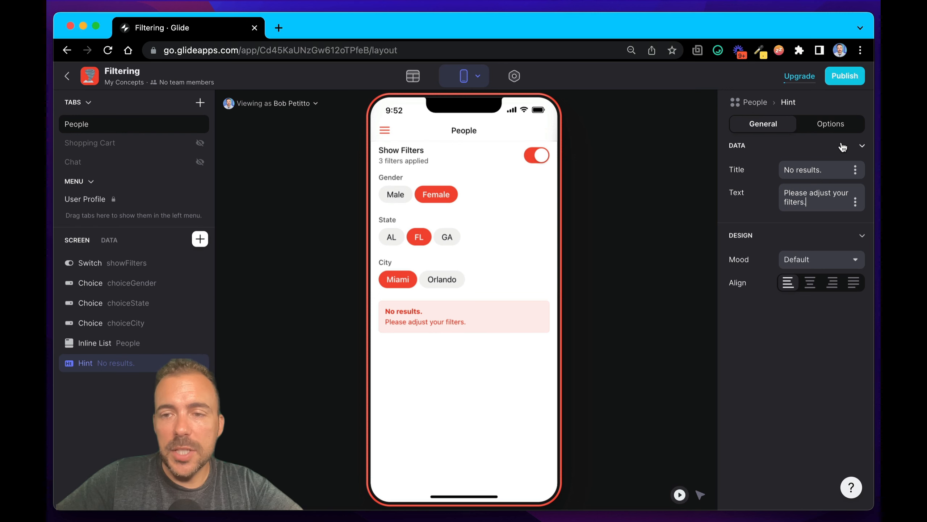
# Set the hint's visibility condition to show it when rel_filterCountMatch is empty.
pyautogui.click(831, 123)
pyautogui.click(770, 185)
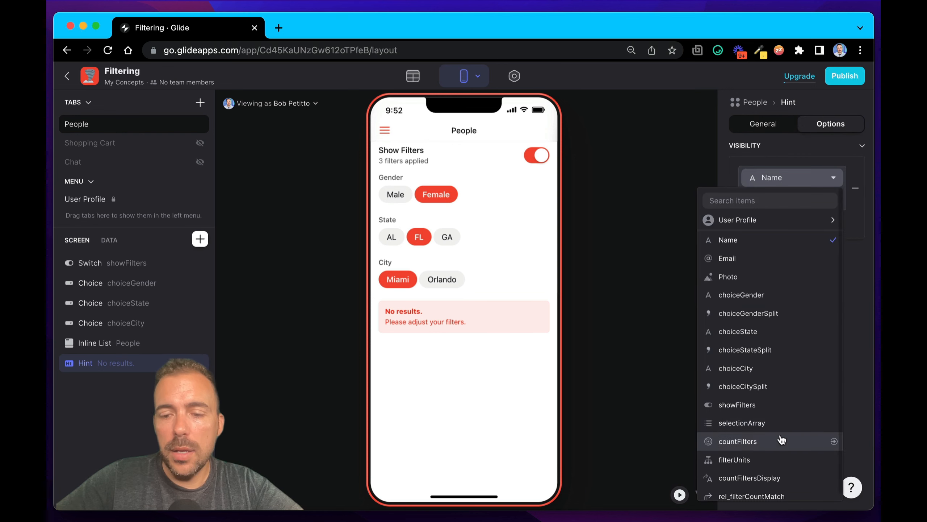
pyautogui.click(761, 495)
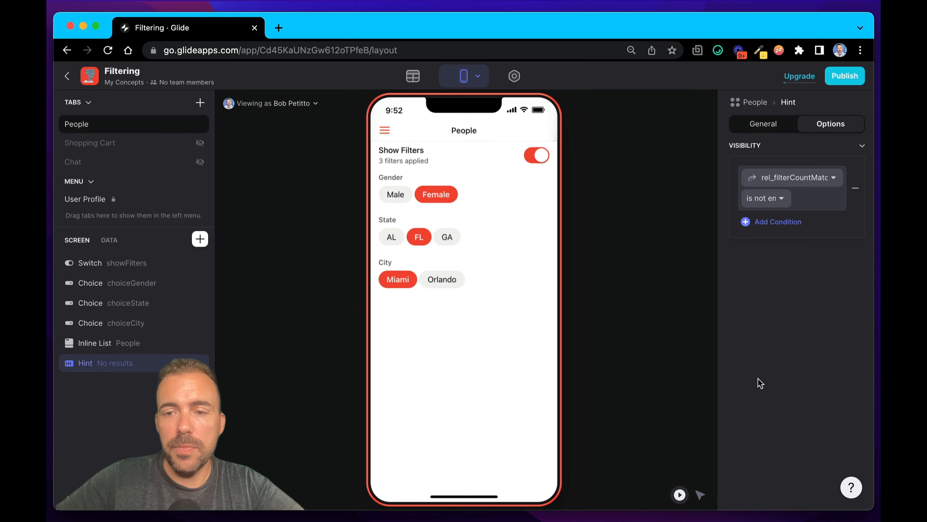
pyautogui.click(773, 201)
pyautogui.click(751, 219)
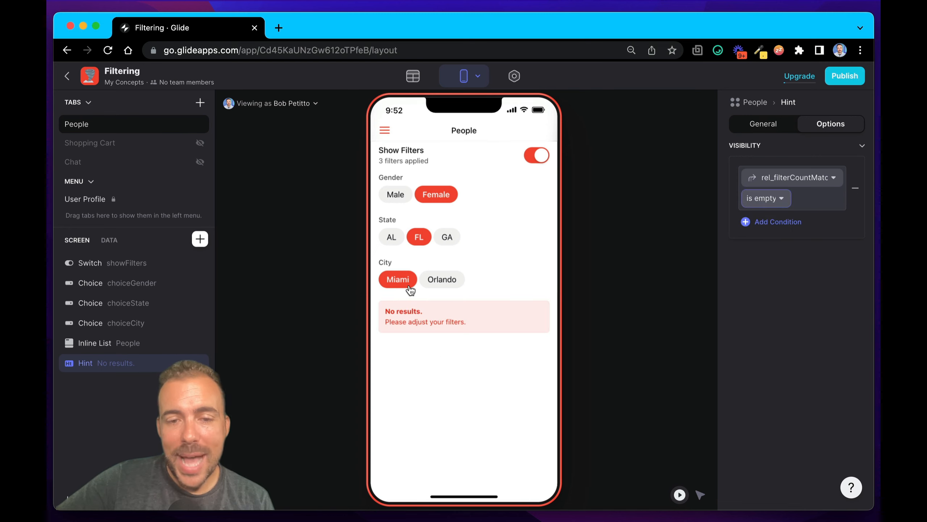
# Test the hint in the preview by switching the Miami filter off and on, and hiding and reshowing the filters.
pyautogui.click(398, 279)
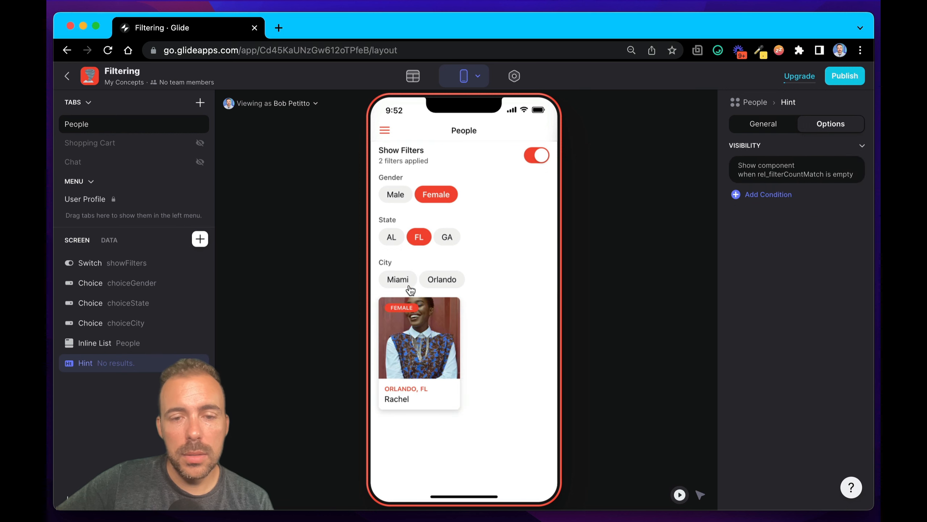
pyautogui.click(398, 279)
pyautogui.click(411, 290)
pyautogui.click(410, 290)
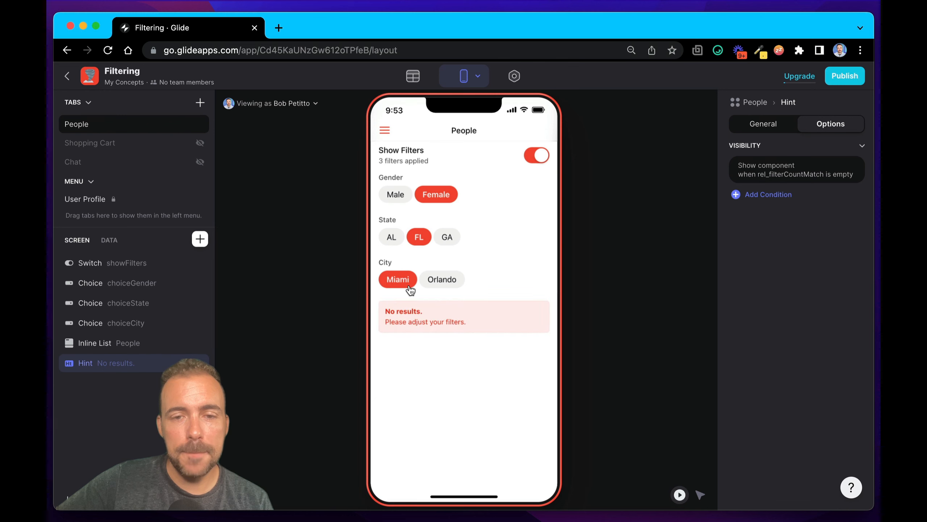
pyautogui.click(537, 156)
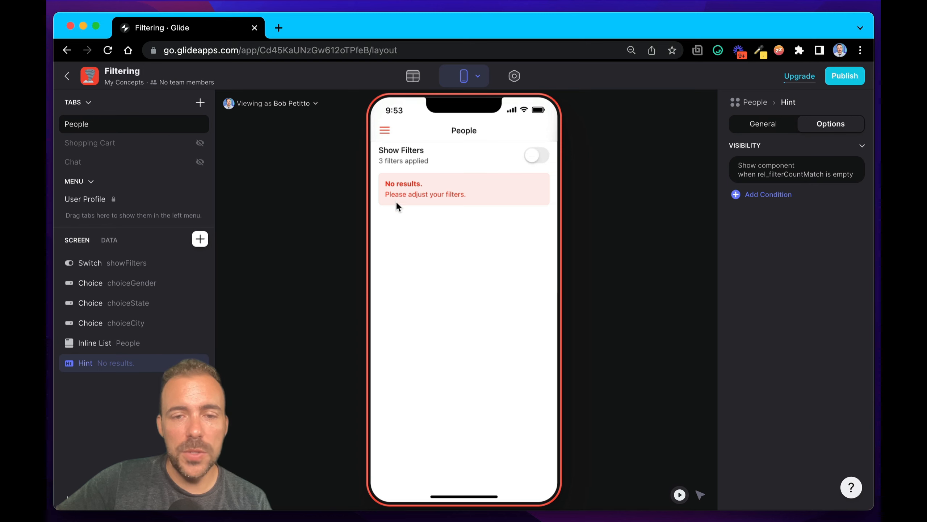
pyautogui.click(537, 156)
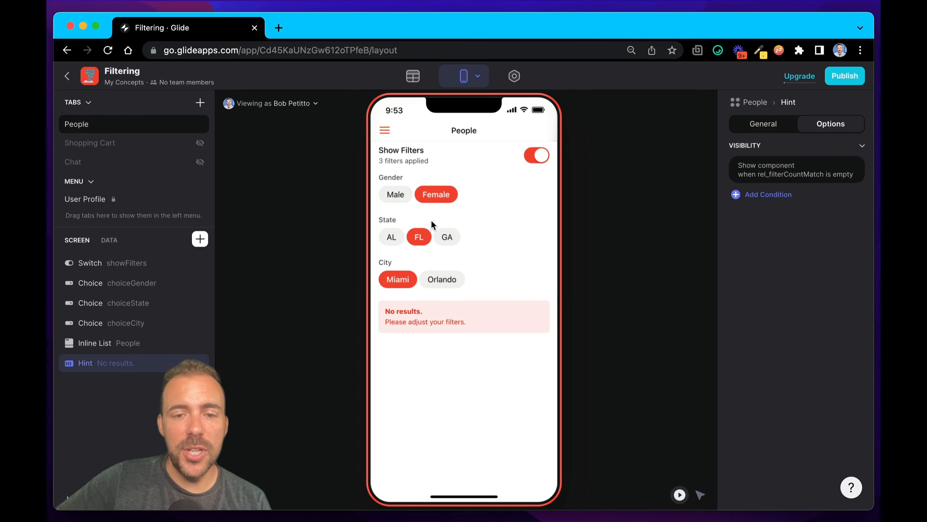
# Test the preview with the filters changed to state AL, city Birmingham and gender Male only.
pyautogui.click(419, 237)
pyautogui.click(392, 238)
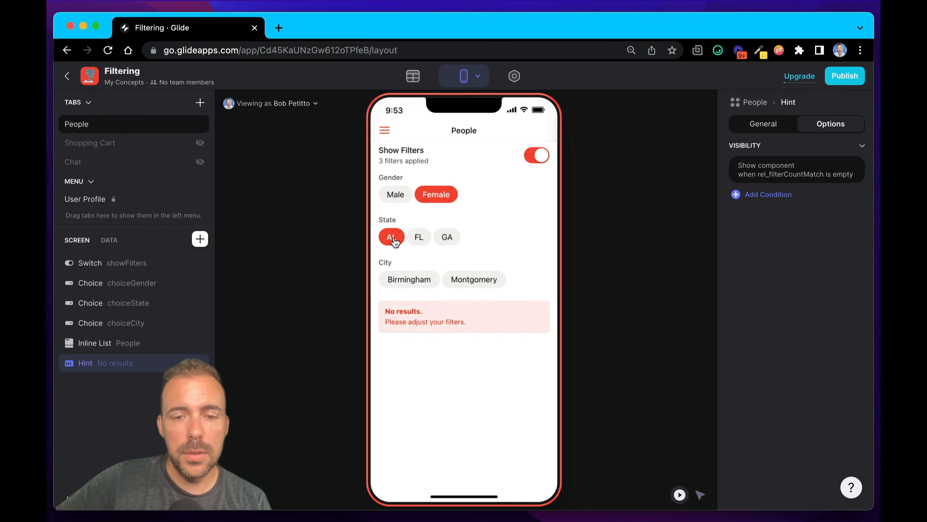
pyautogui.click(416, 279)
pyautogui.click(401, 200)
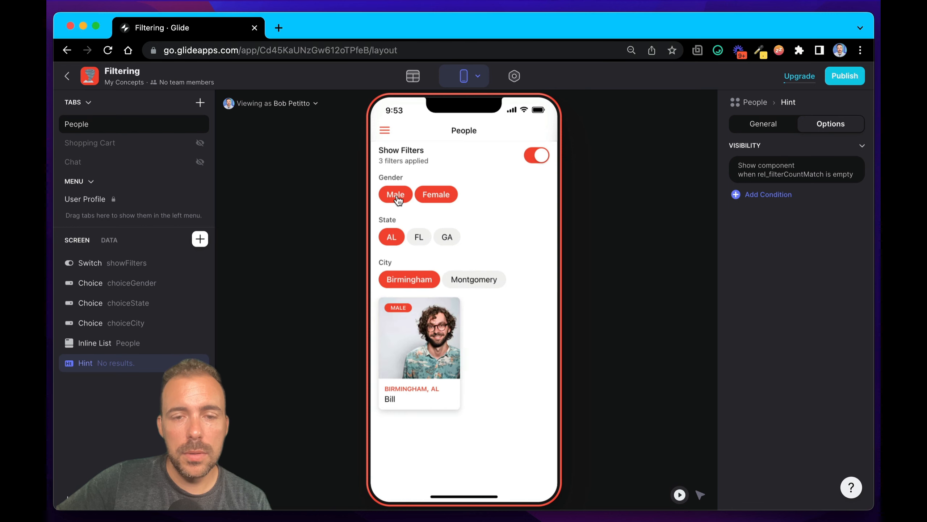
pyautogui.click(428, 197)
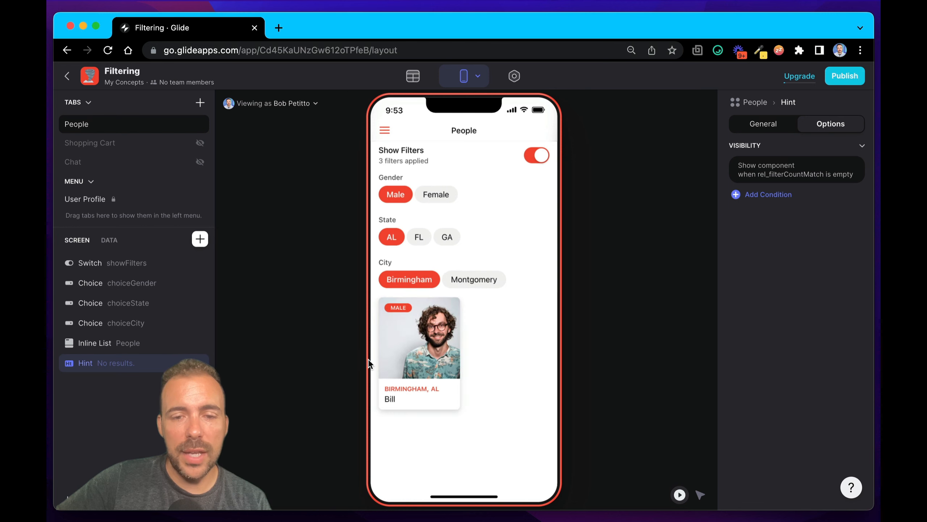
# Clear the city, state and gender filters in the preview and check whether the hint appears below the full People list.
pyautogui.click(403, 277)
pyautogui.click(392, 243)
pyautogui.click(393, 196)
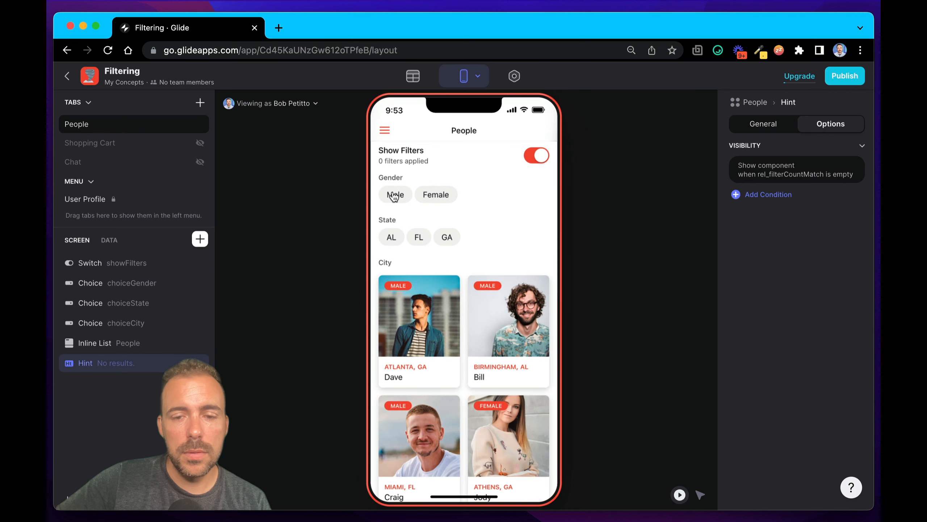
pyautogui.scroll(-5, 443, 415)
pyautogui.scroll(5, 443, 415)
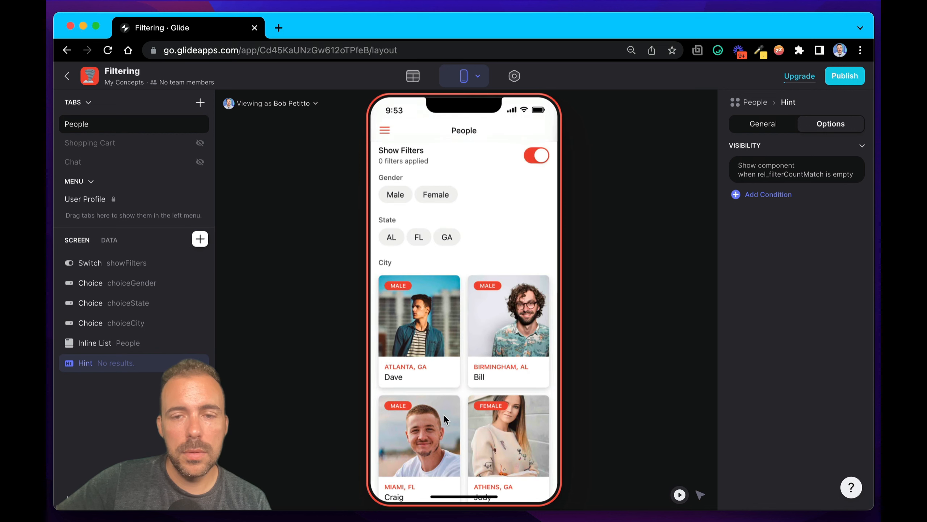
pyautogui.scroll(-5, 445, 405)
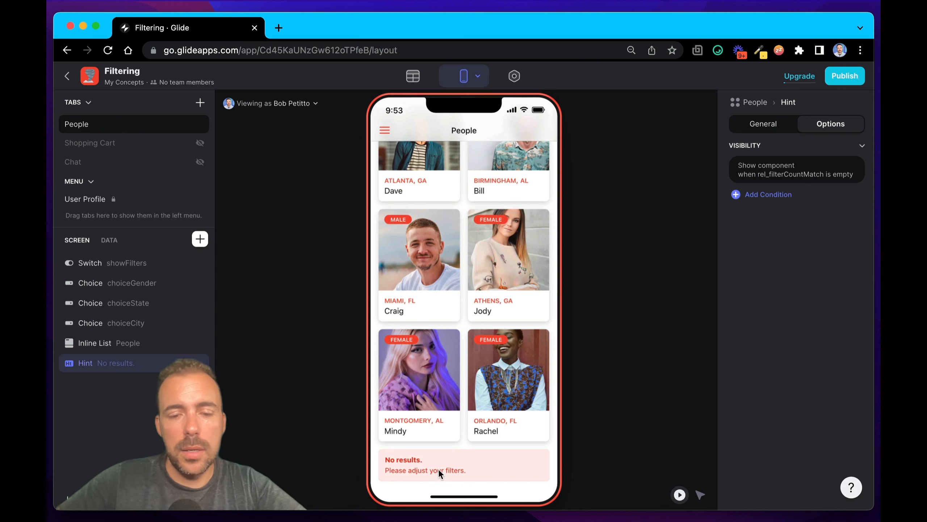
pyautogui.scroll(5, 430, 468)
pyautogui.scroll(-5, 429, 466)
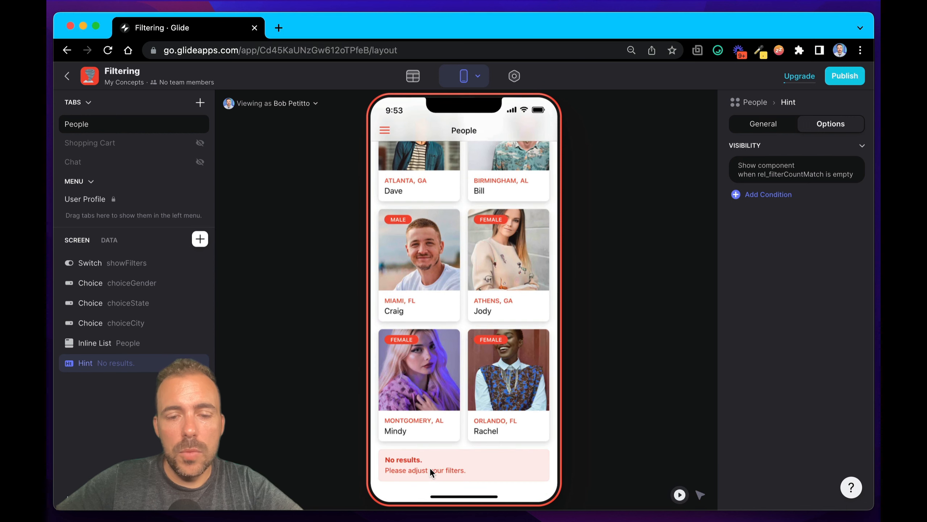
pyautogui.scroll(5, 409, 468)
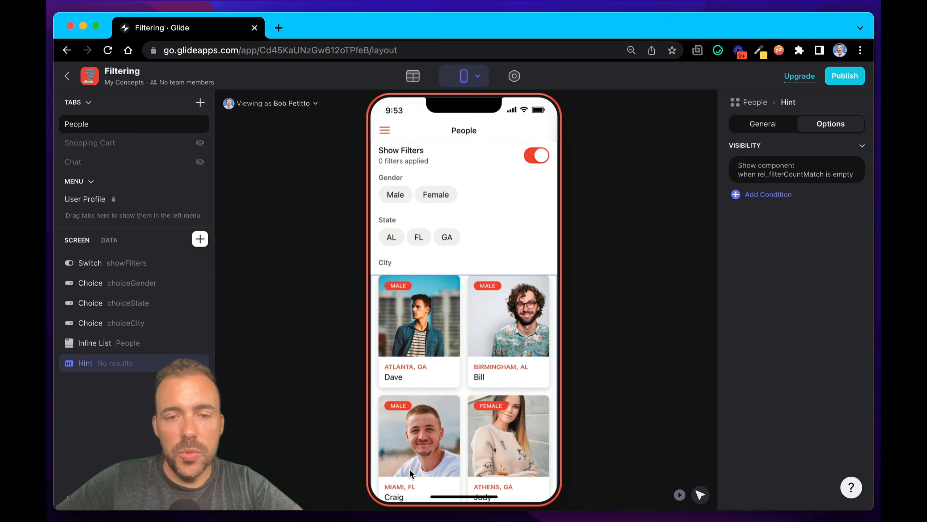
# Add a second visibility condition to the hint, joined with And, requiring that countFilters doesn't equal 0.
pyautogui.click(780, 196)
pyautogui.click(781, 255)
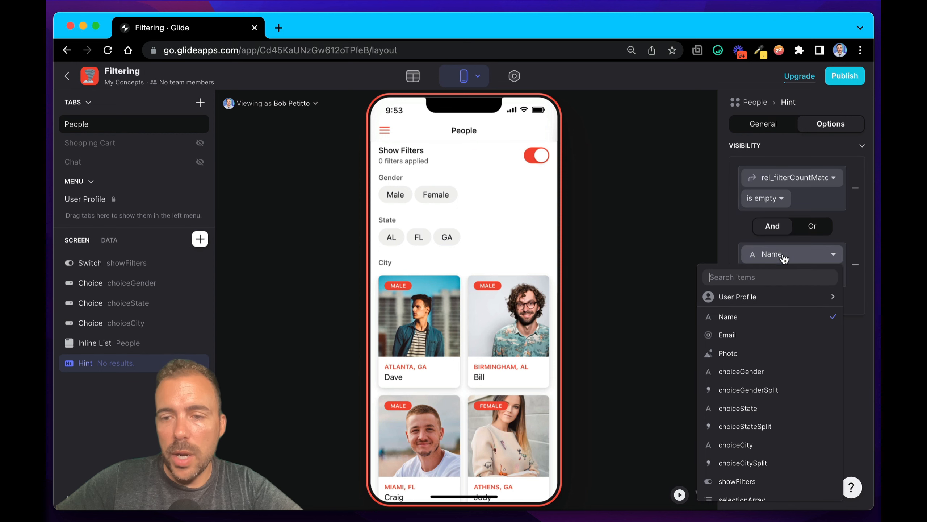
pyautogui.scroll(-3, 769, 474)
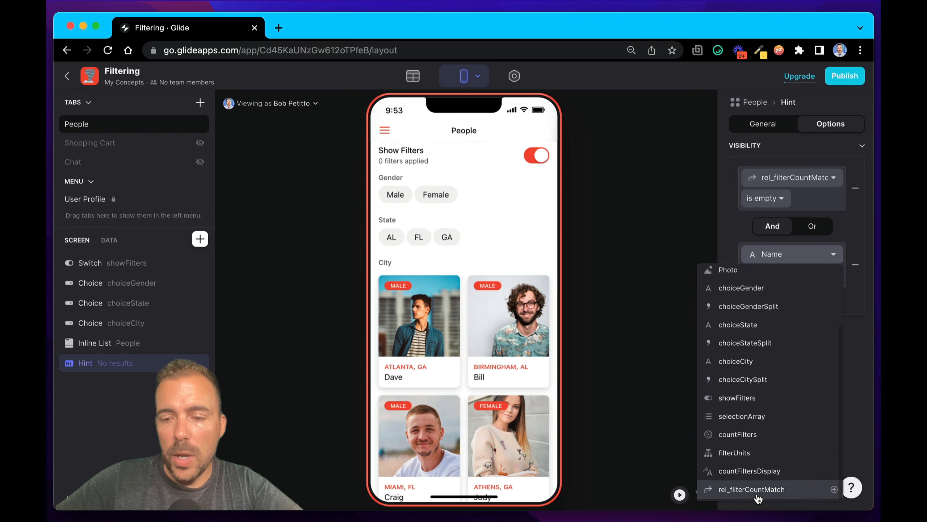
pyautogui.click(756, 491)
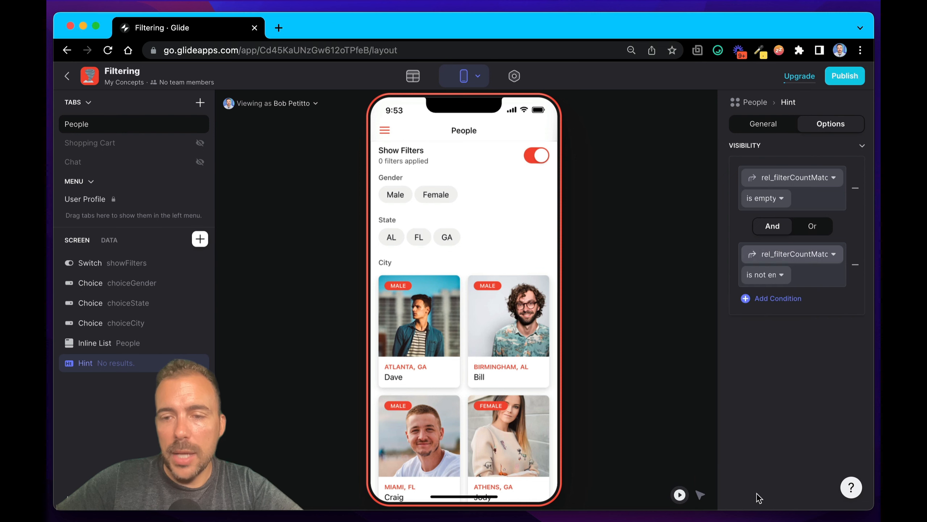
pyautogui.click(767, 276)
pyautogui.click(798, 254)
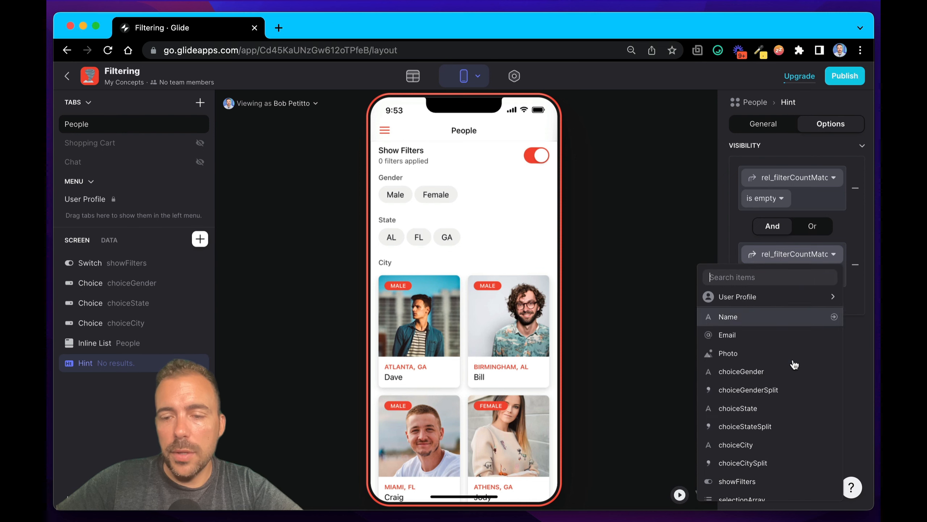
pyautogui.scroll(-5, 793, 364)
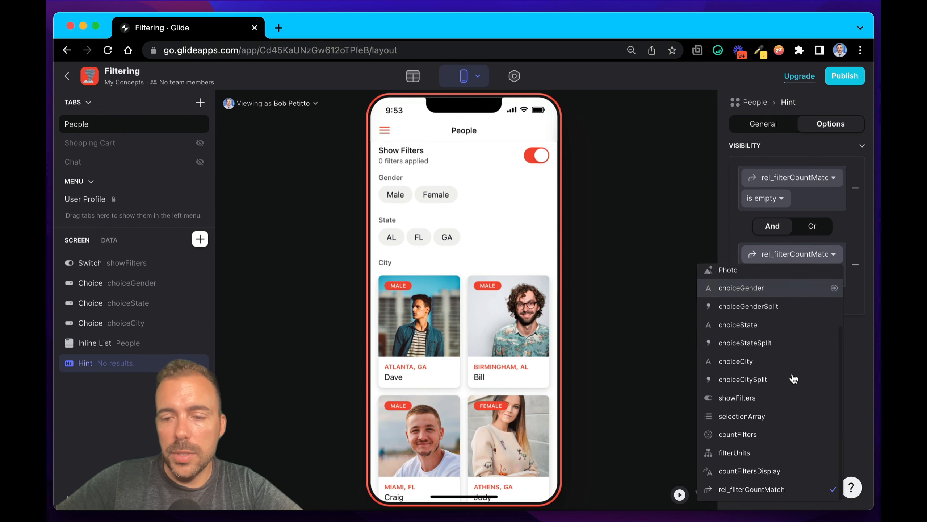
pyautogui.click(767, 436)
pyautogui.click(766, 276)
pyautogui.click(672, 313)
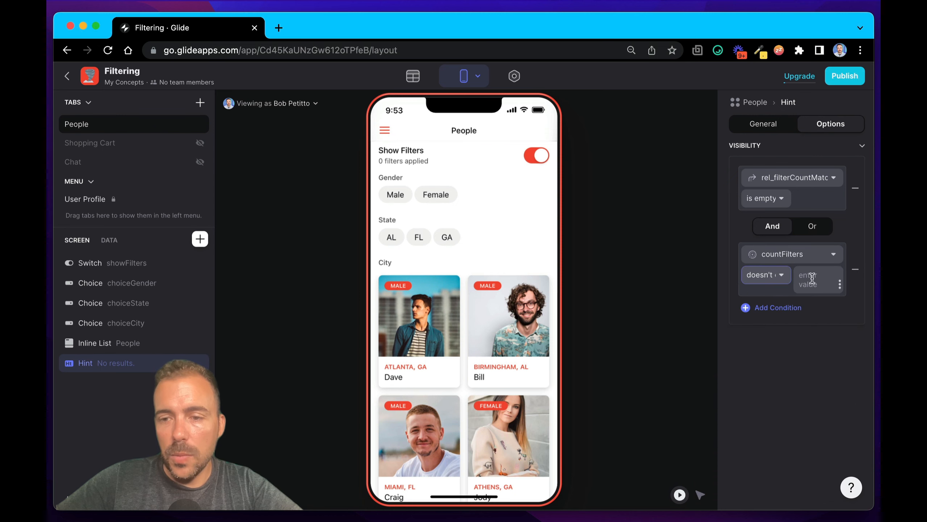
pyautogui.click(808, 276)
pyautogui.write('0')
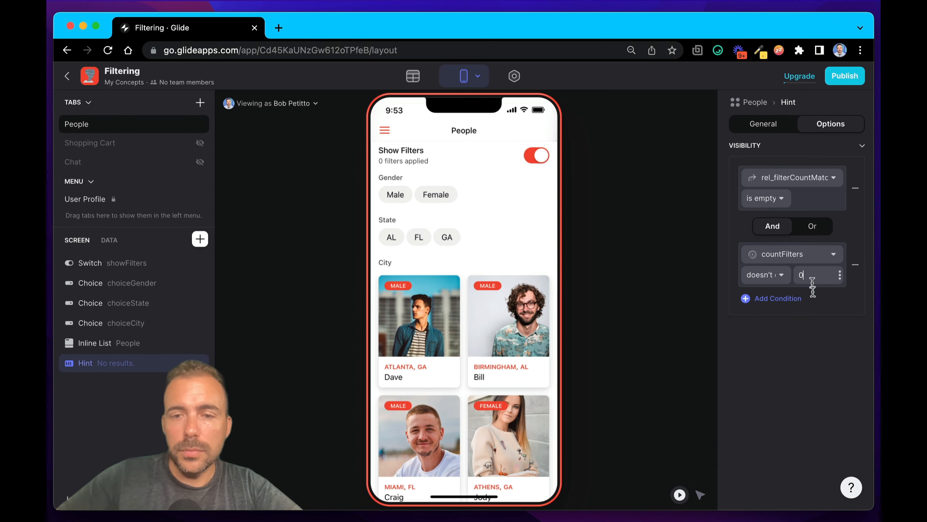
# Test the preview by hiding and showing the filters, applying and clearing the Male filter, and hiding the filters again.
pyautogui.click(536, 155)
pyautogui.scroll(-1, 482, 342)
pyautogui.scroll(1, 482, 343)
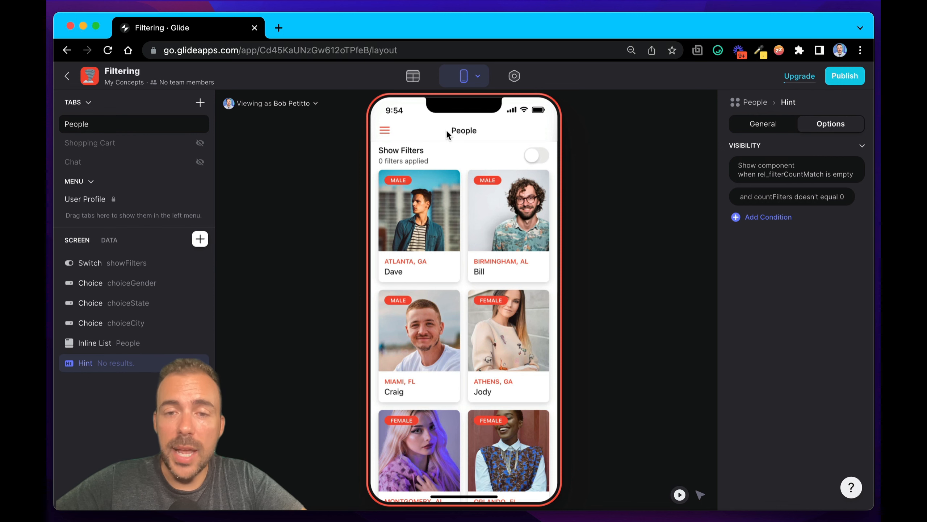
pyautogui.click(538, 156)
pyautogui.click(404, 194)
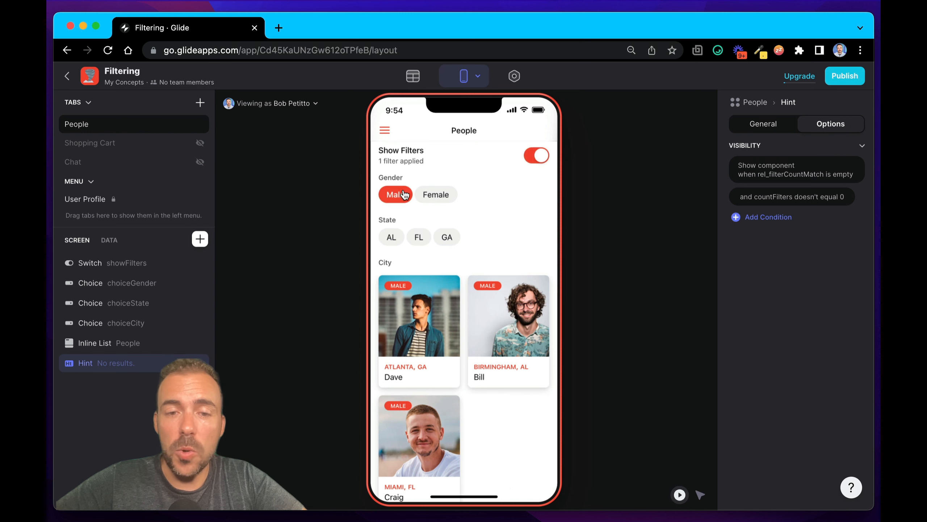
pyautogui.click(404, 195)
pyautogui.click(528, 153)
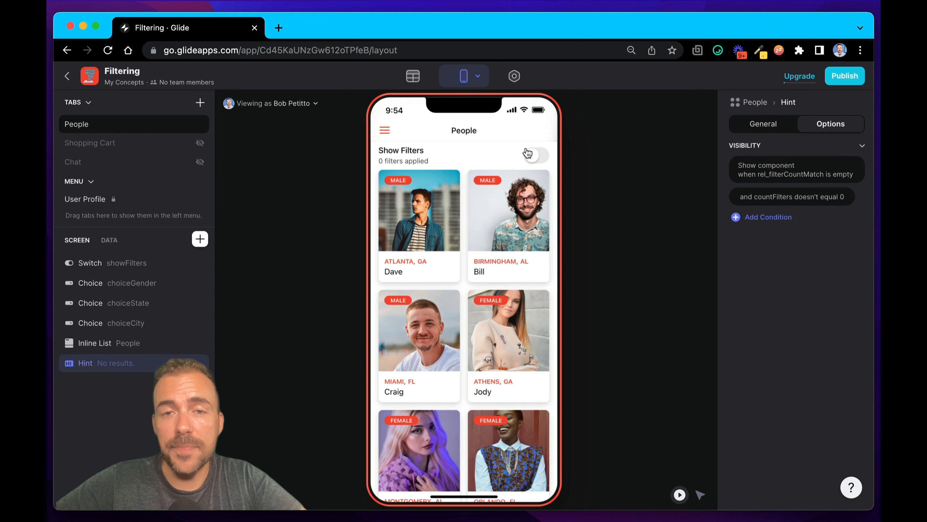